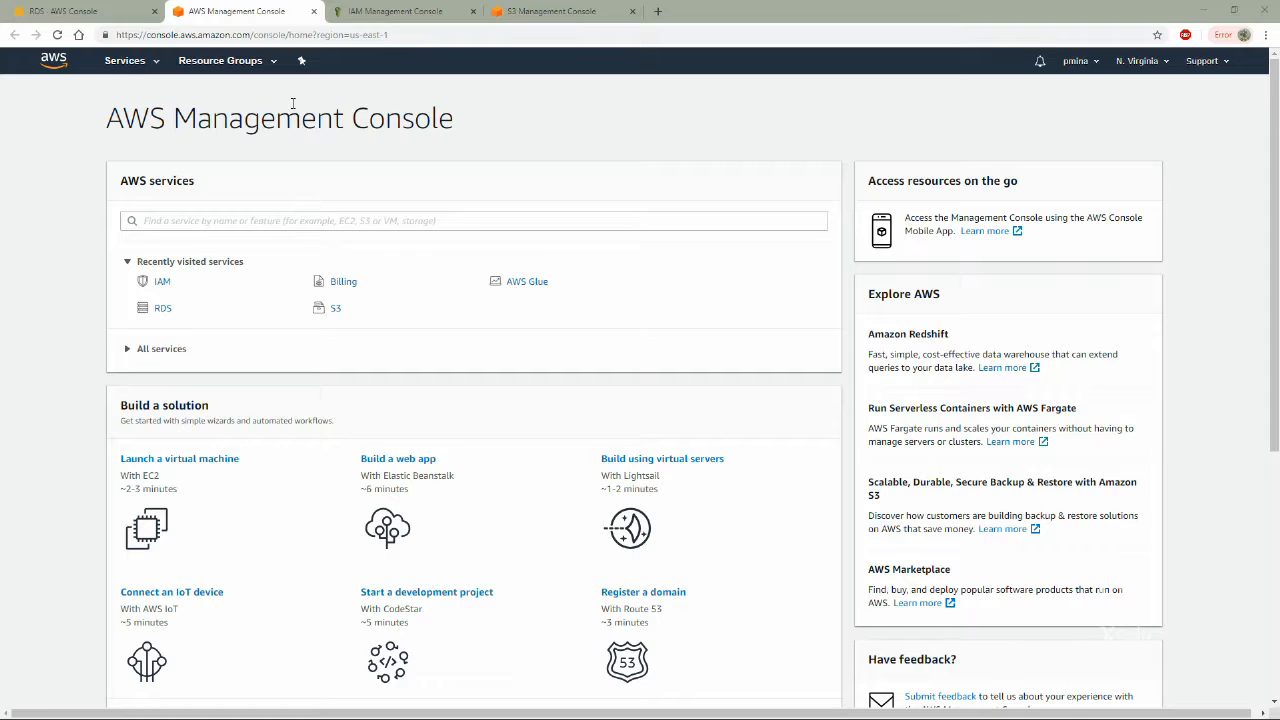
pyautogui.click(72, 10)
pyautogui.click(405, 12)
pyautogui.click(538, 10)
pyautogui.click(237, 11)
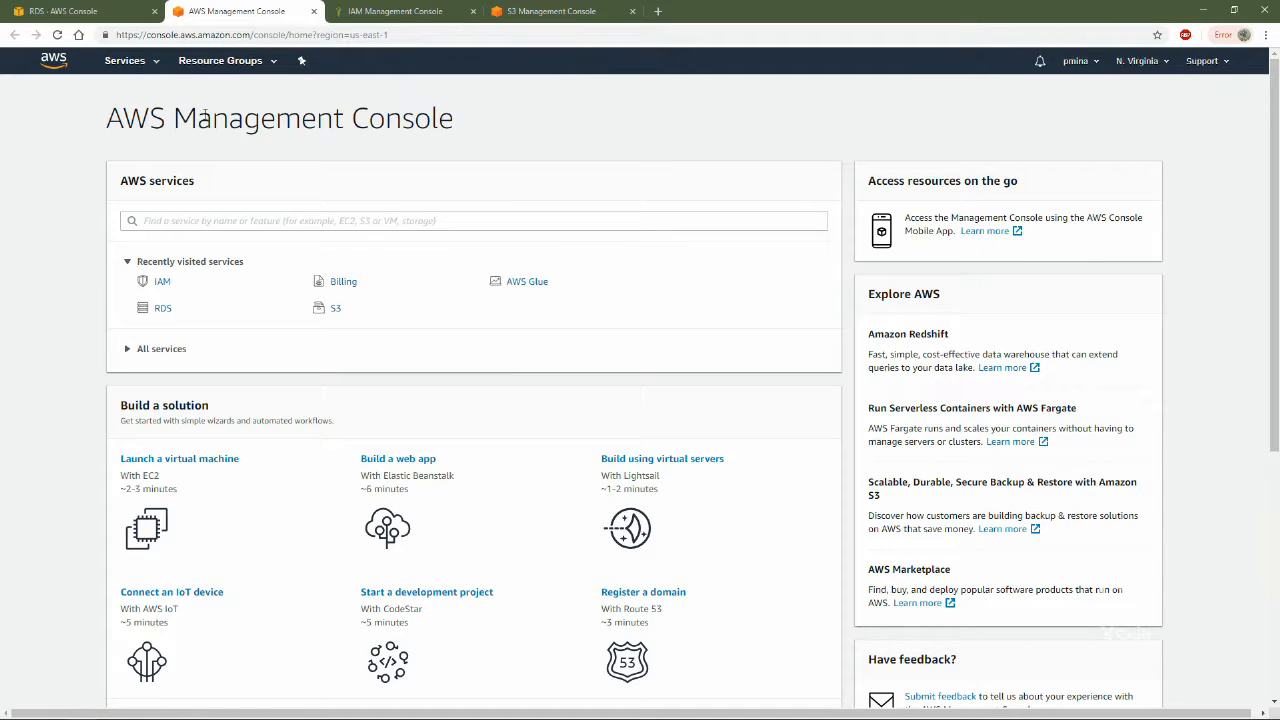
# Open the Amazon RDS instances list and start creating a new database
pyautogui.click(145, 63)
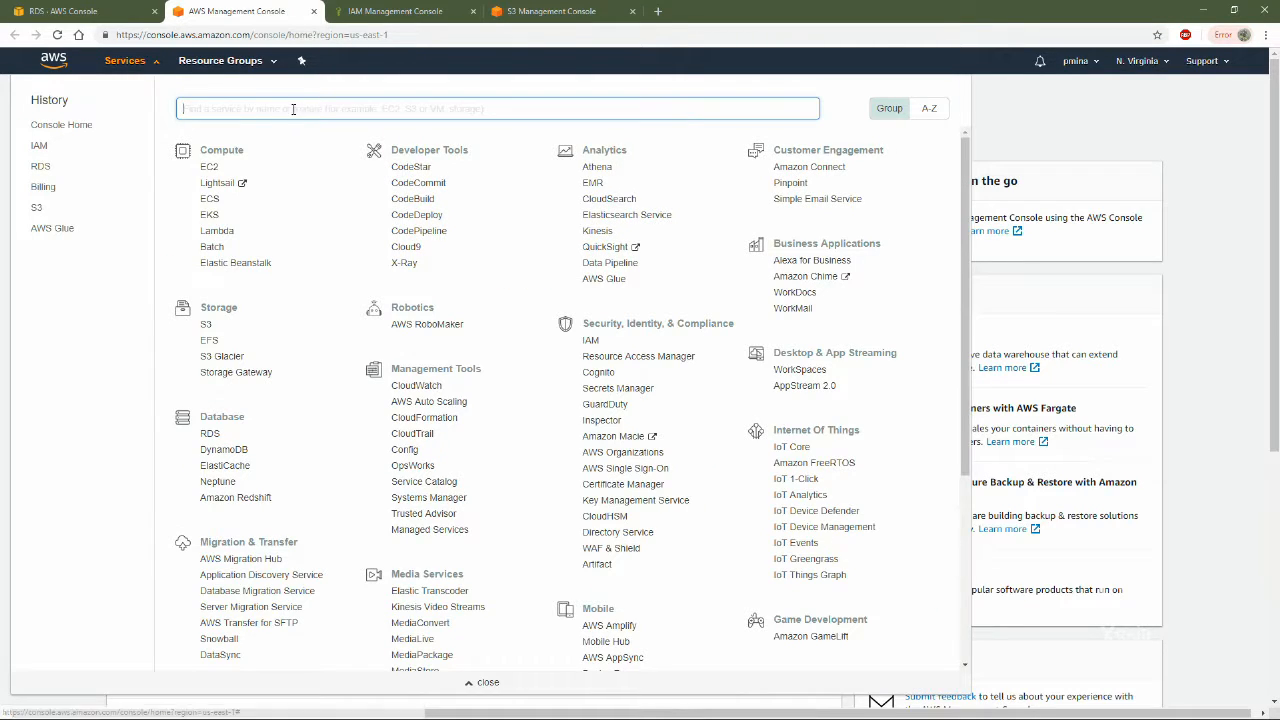
pyautogui.write('rds')
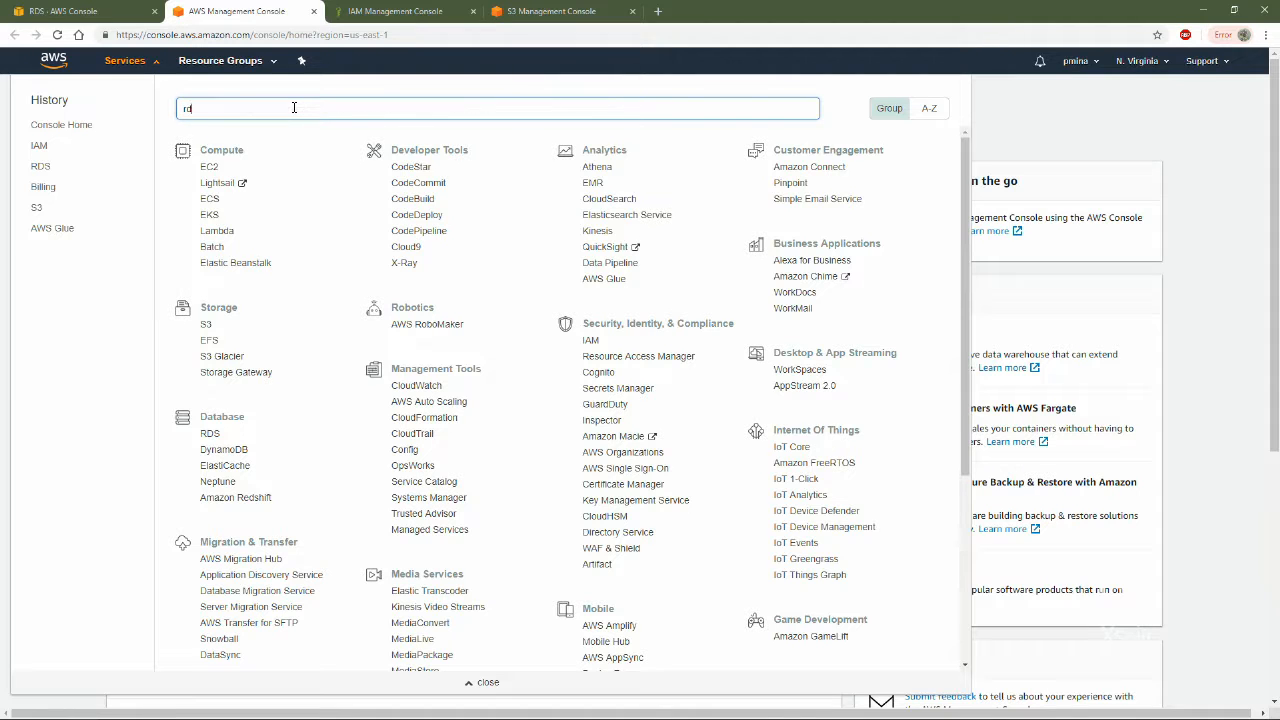
pyautogui.click(266, 145)
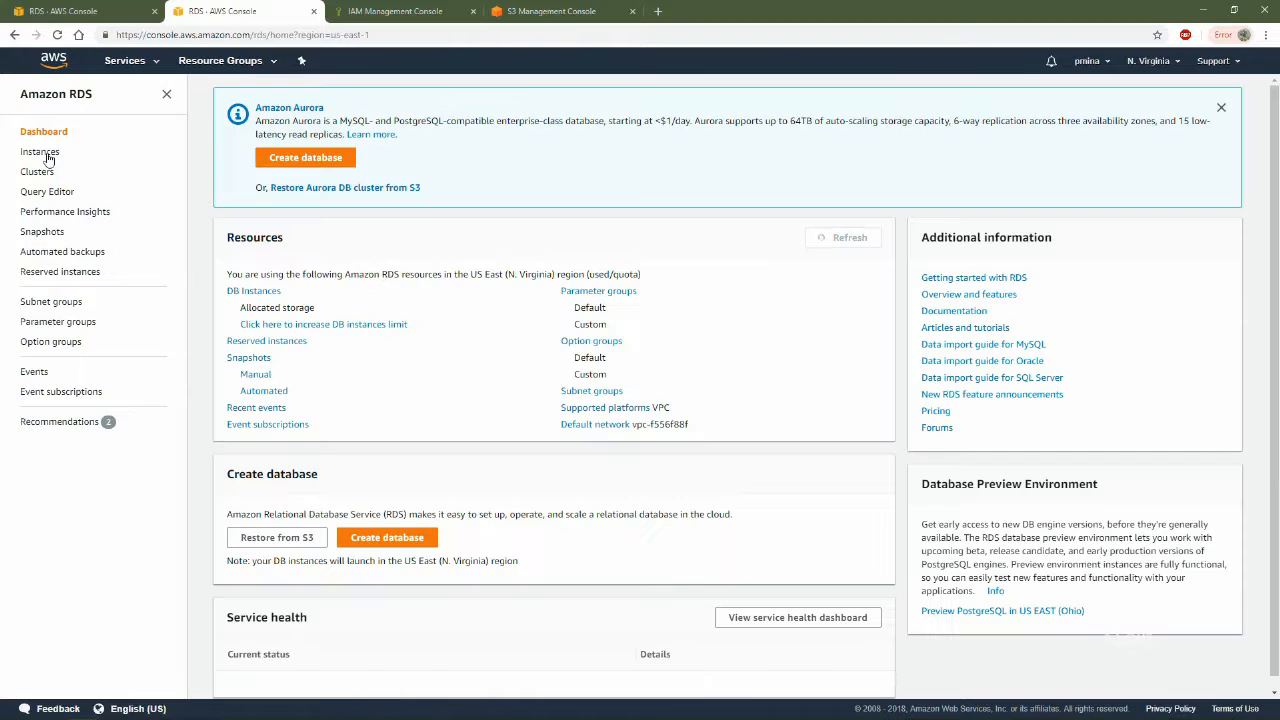
pyautogui.click(42, 152)
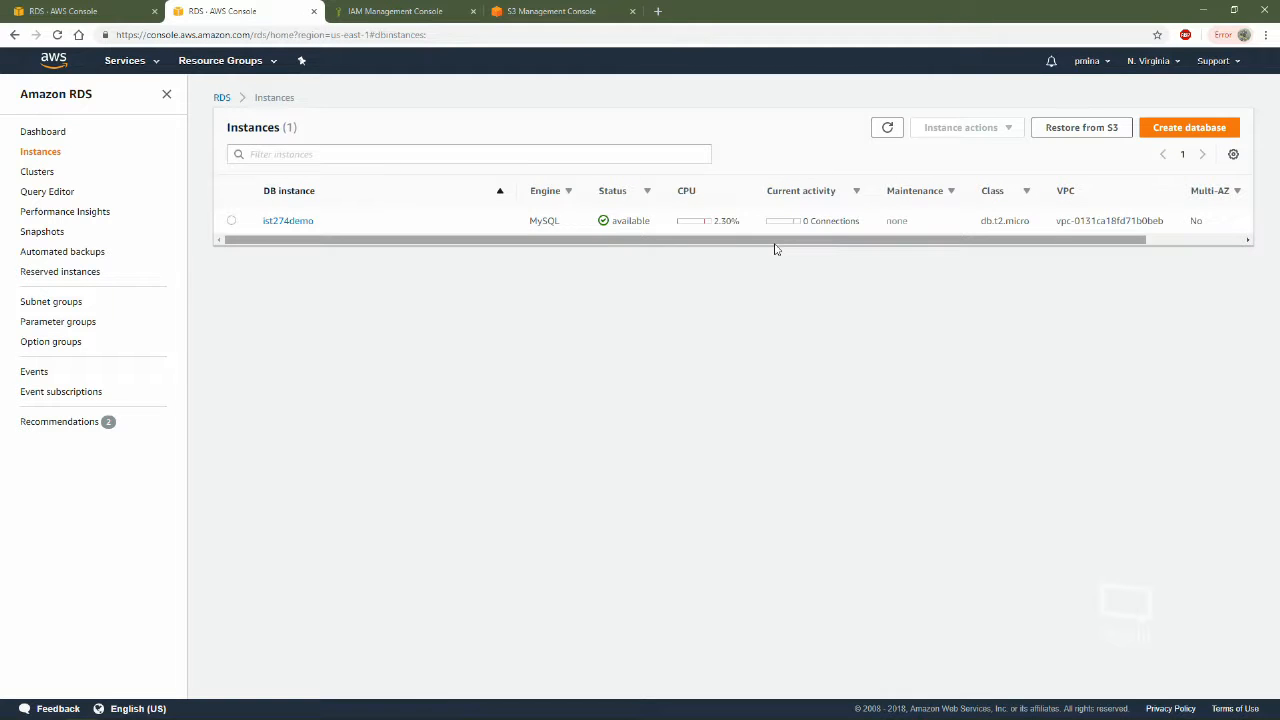
pyautogui.click(1197, 129)
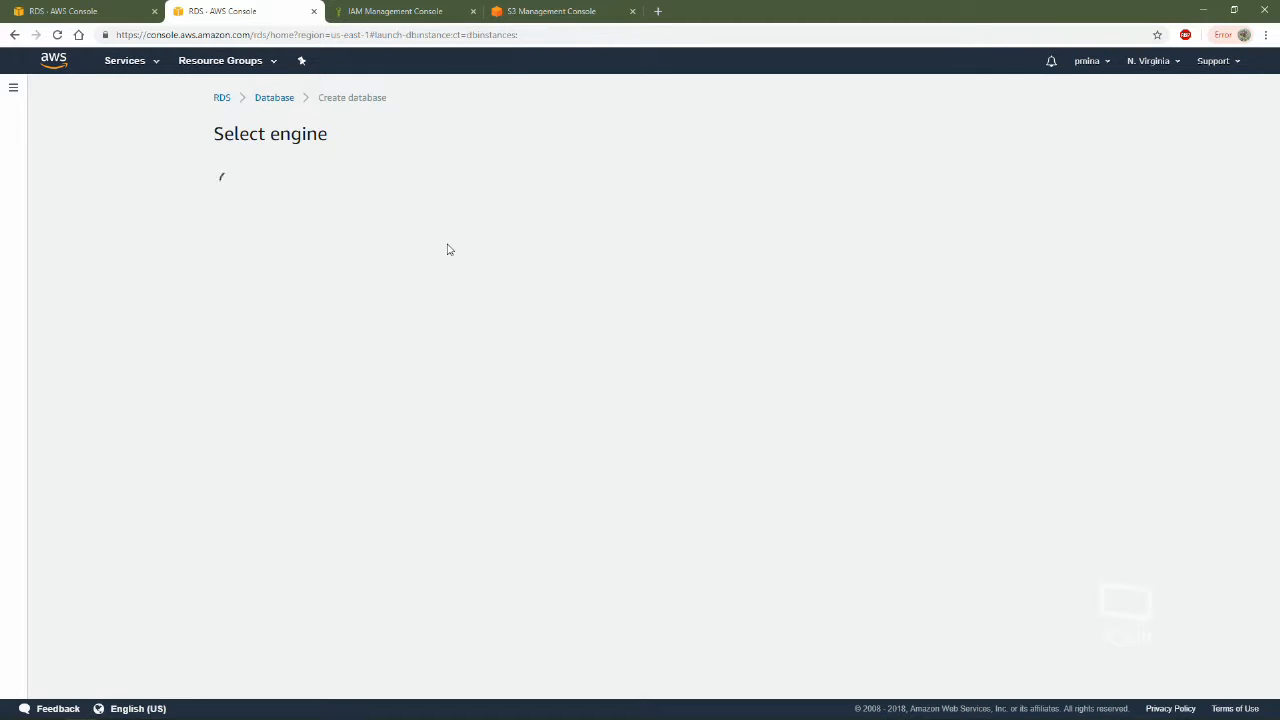
# Choose MySQL as the database engine, limit the options to the RDS Free Usage Tier, and continue to the DB details
pyautogui.click(491, 245)
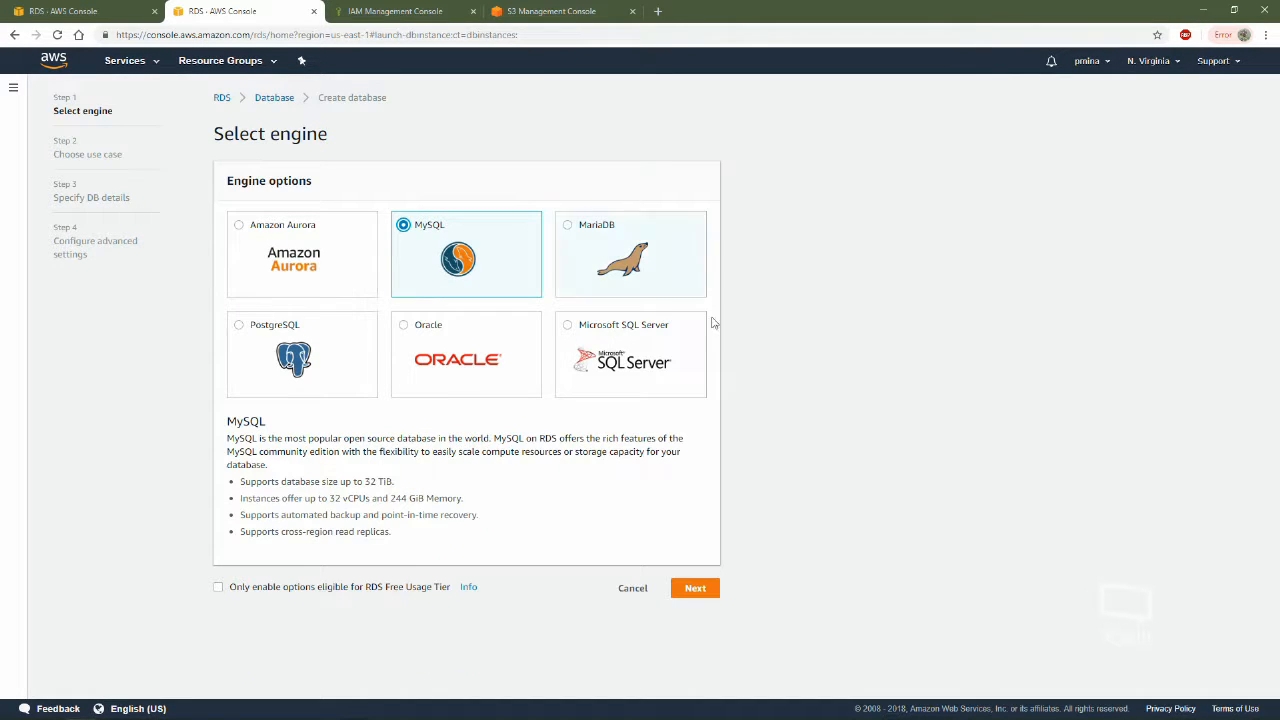
pyautogui.click(282, 591)
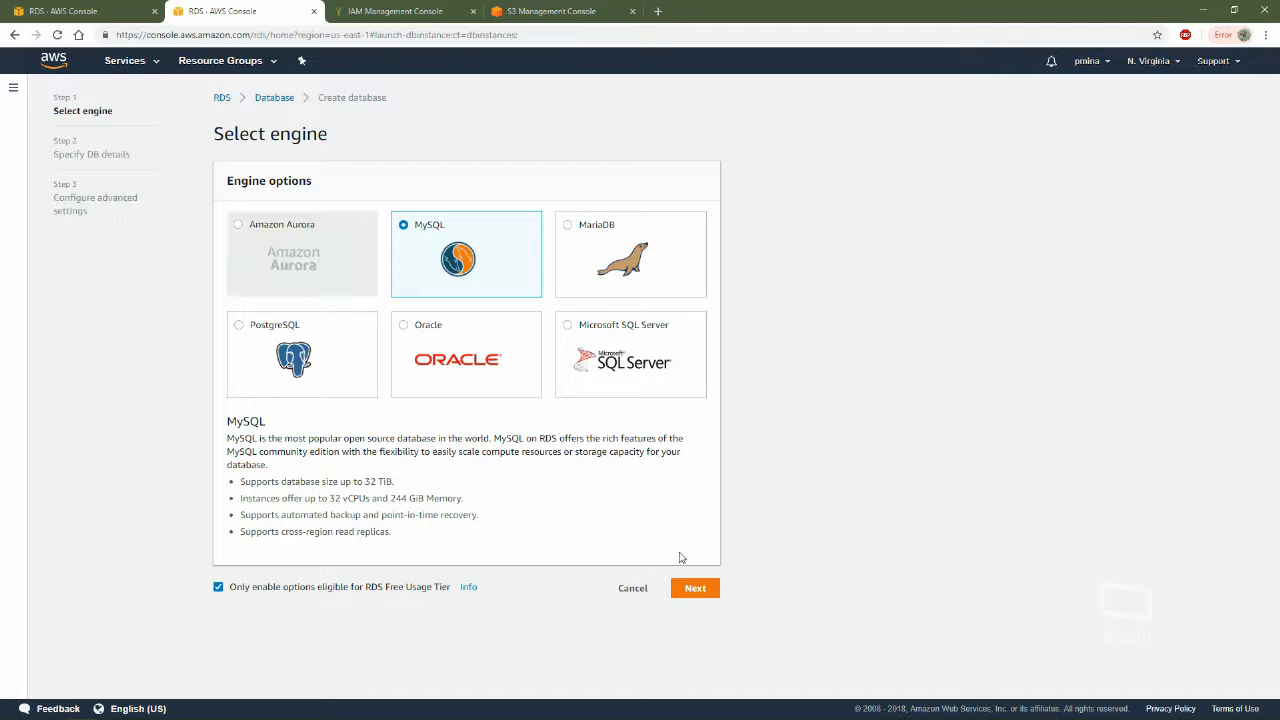
pyautogui.click(697, 588)
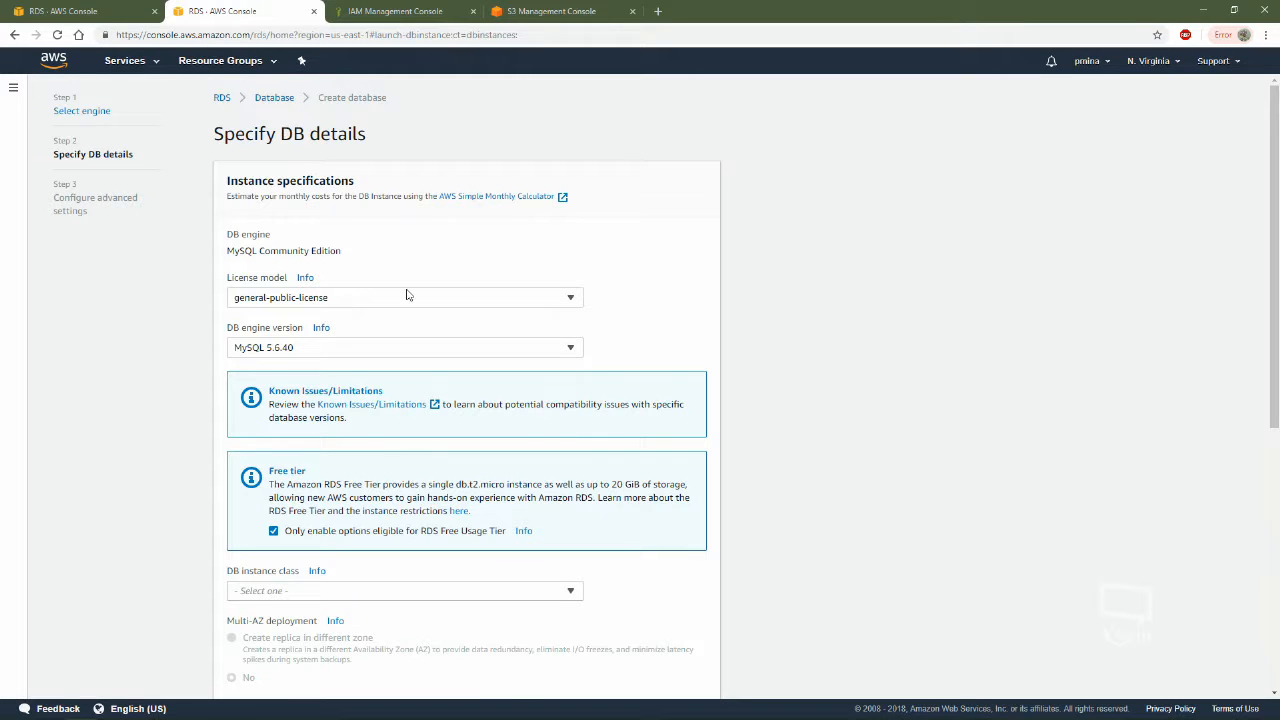
# Set the DB instance class to db.t2.micro (1 vCPU, 1 GiB RAM)
pyautogui.scroll(-3, 674, 334)
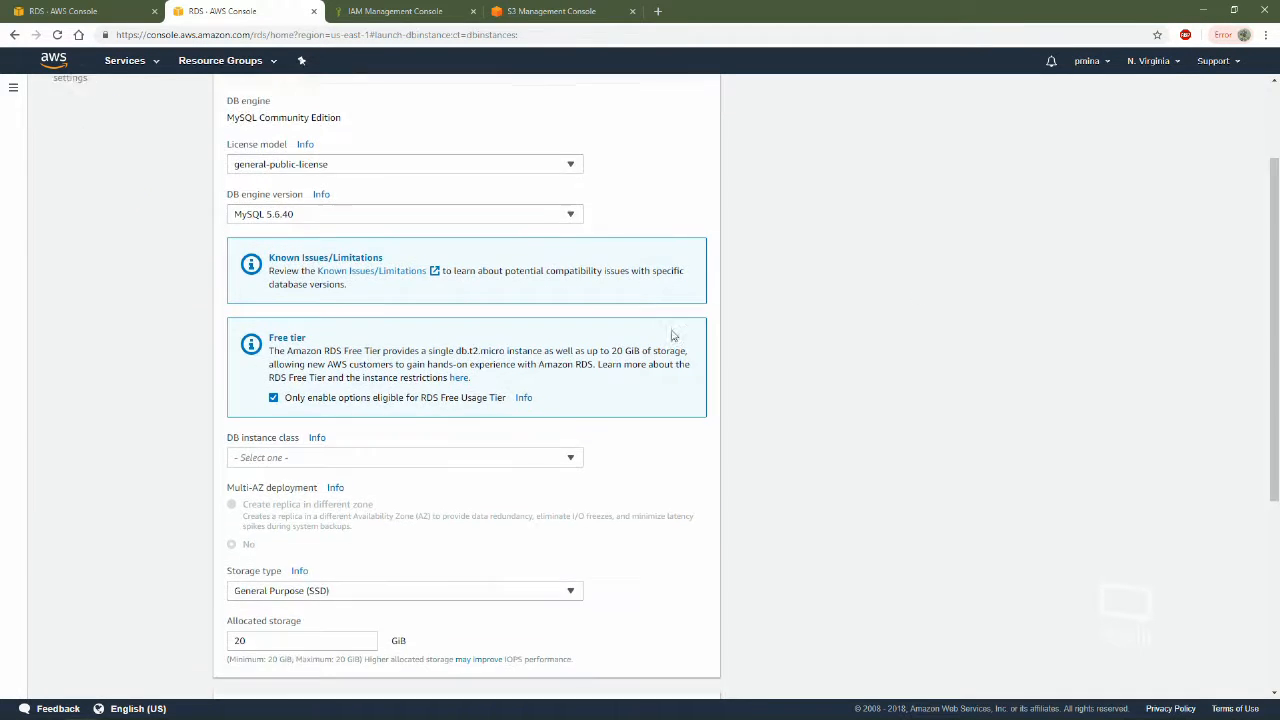
pyautogui.click(352, 324)
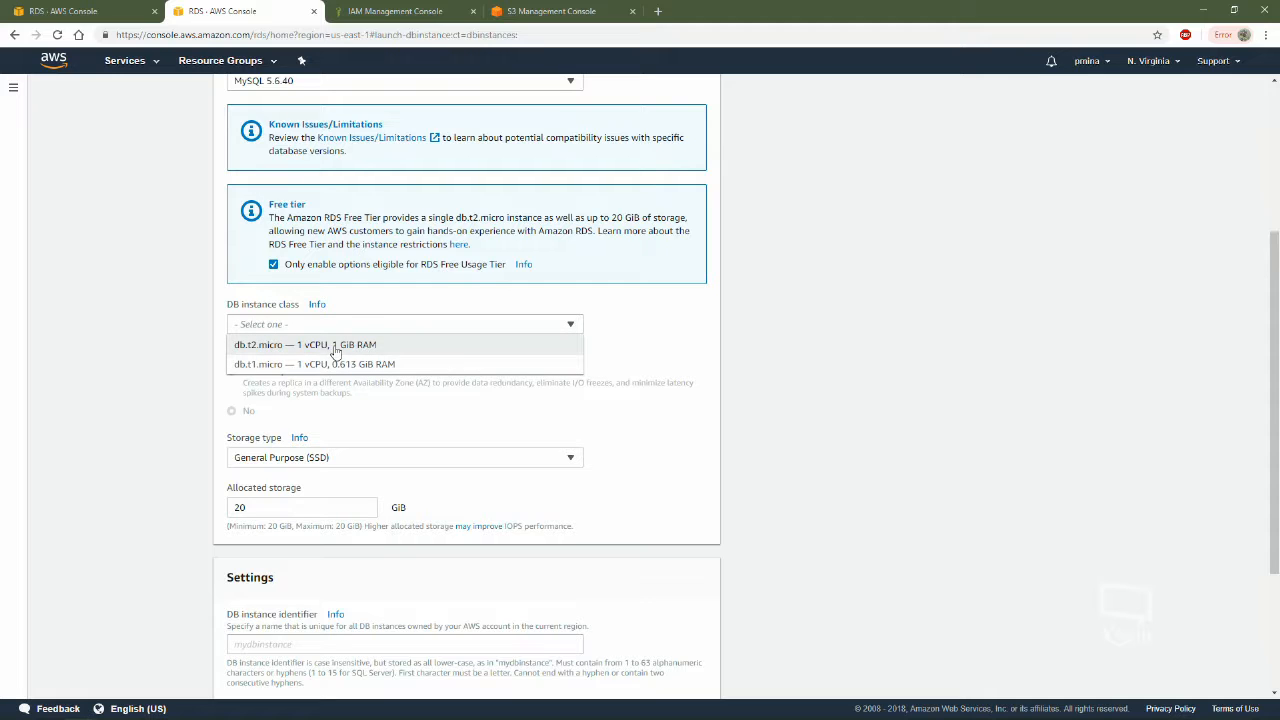
pyautogui.click(440, 344)
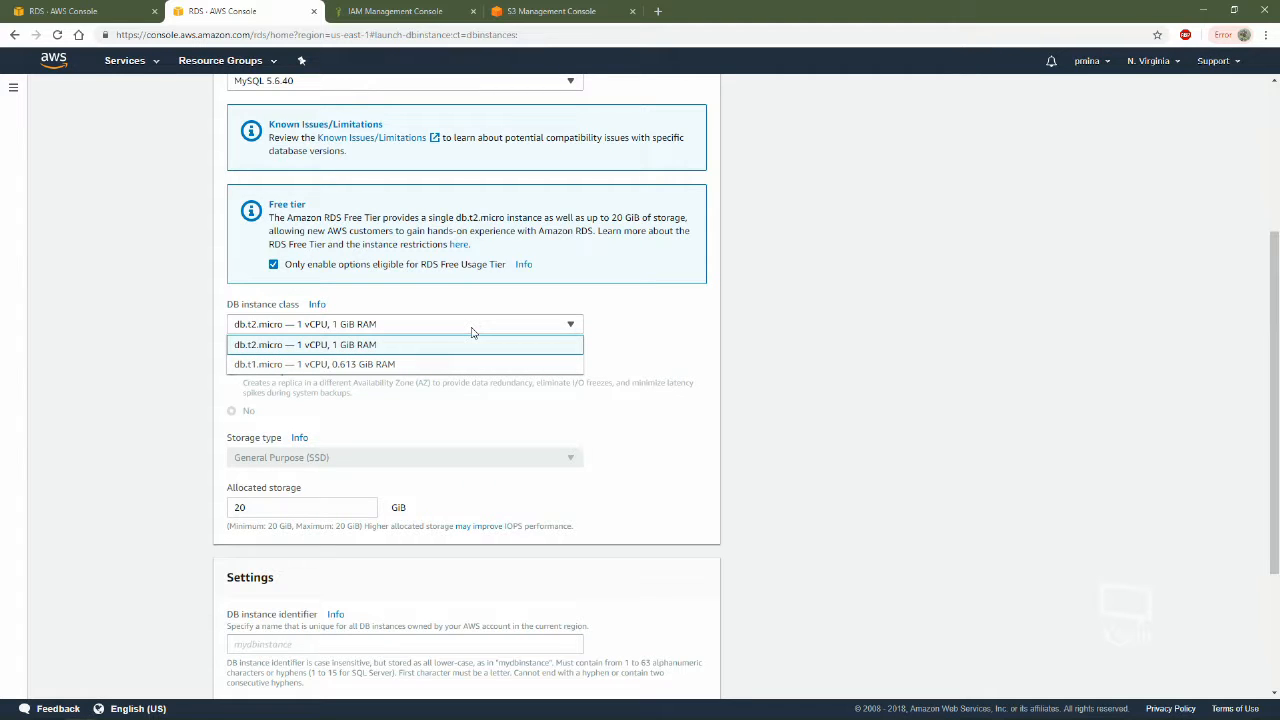
pyautogui.click(290, 344)
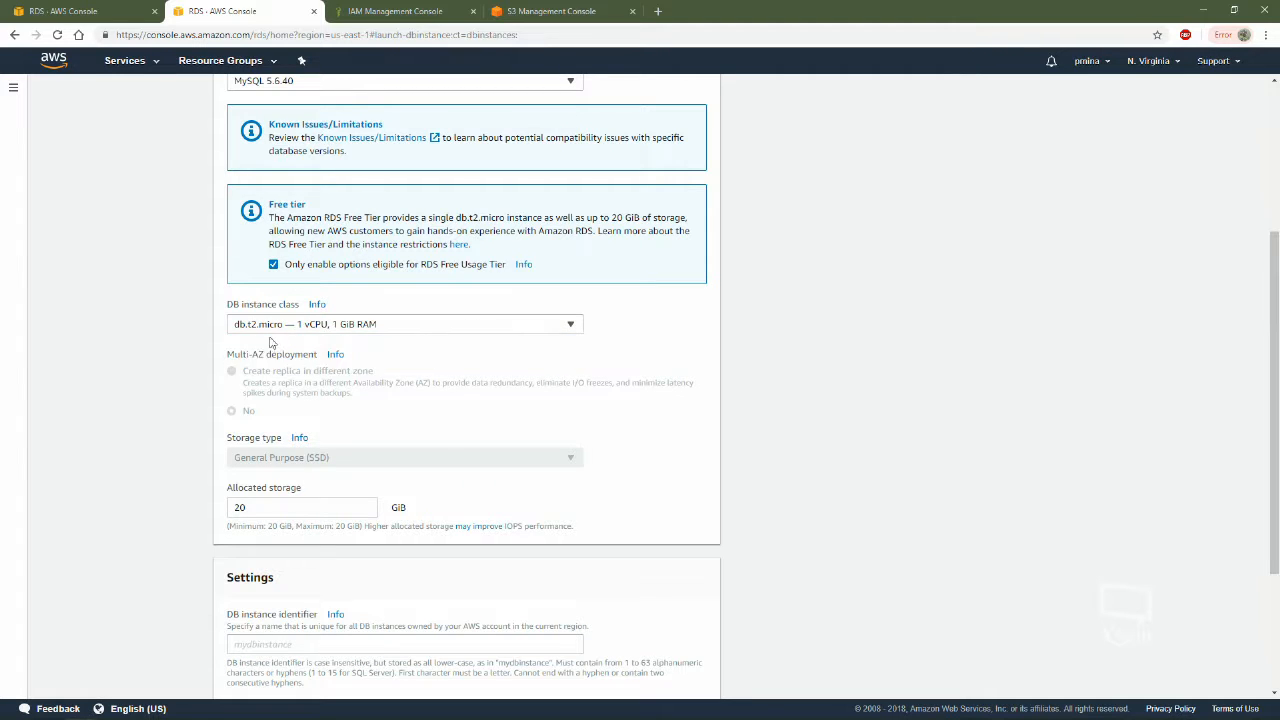
# Enter "anyname" as the DB instance identifier and "log" as the master username
pyautogui.scroll(-2, 740, 429)
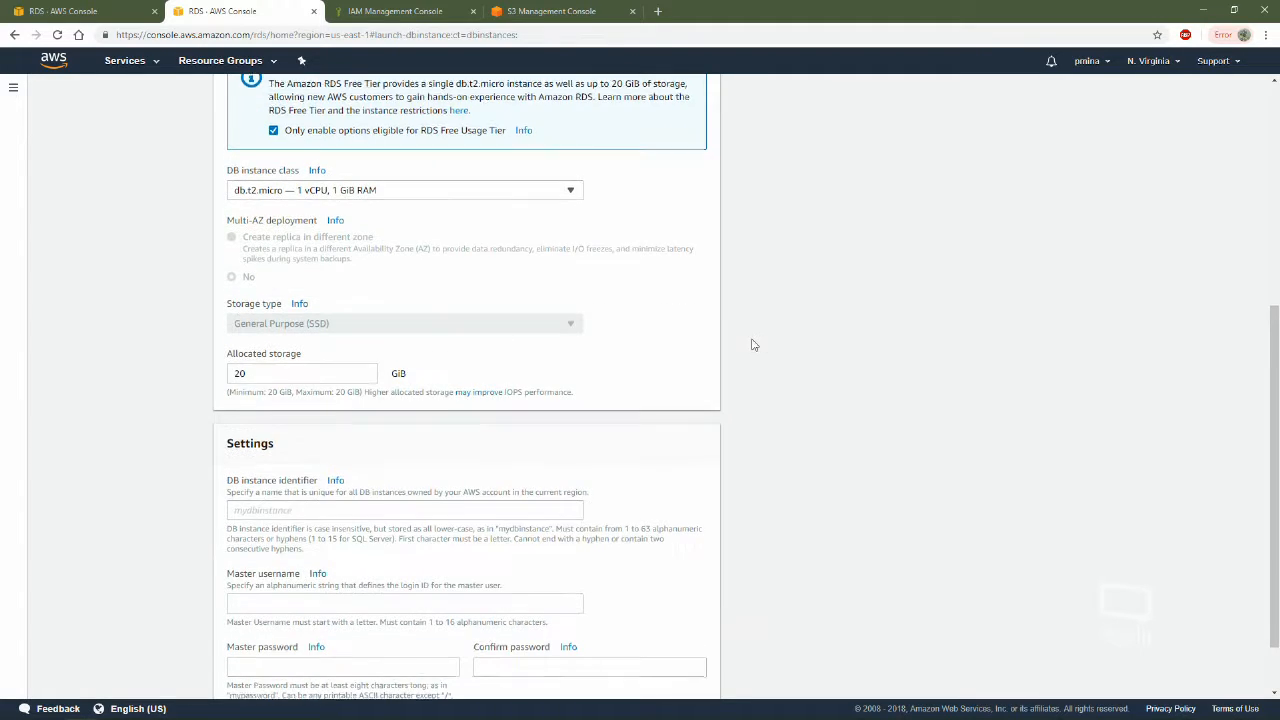
pyautogui.scroll(-1, 748, 350)
pyautogui.click(310, 436)
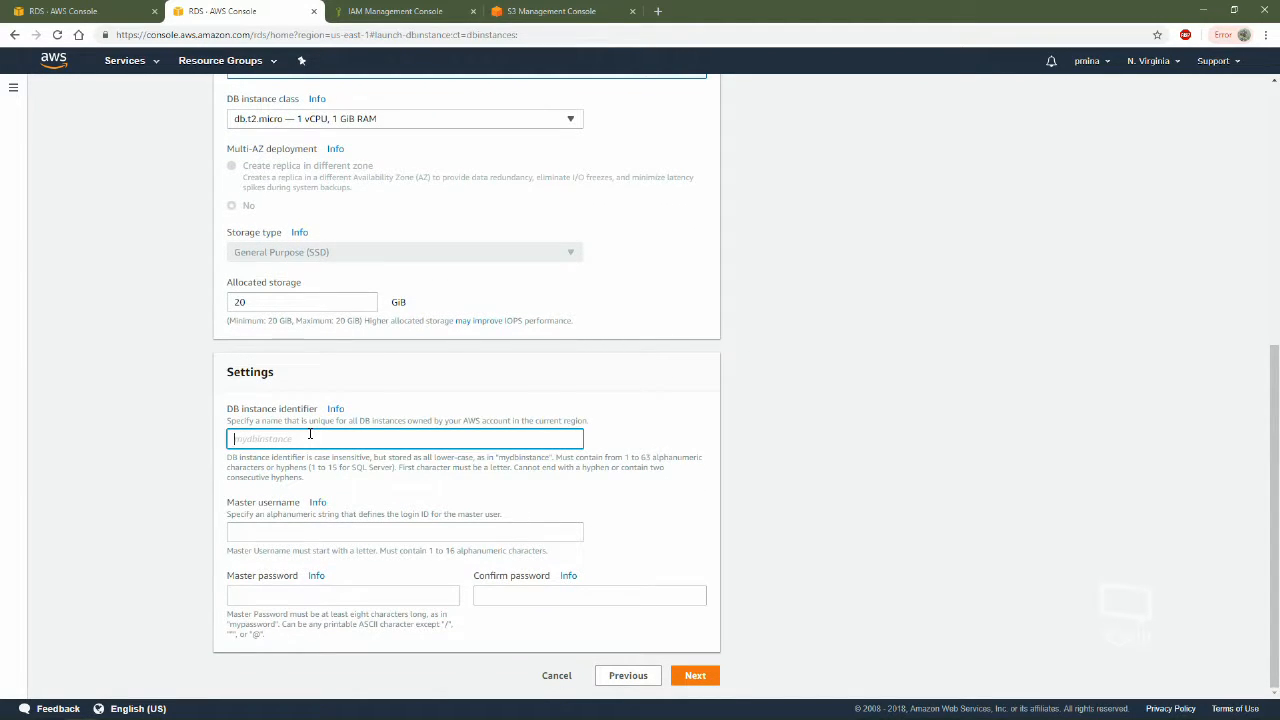
pyautogui.write('anyname')
pyautogui.click(347, 529)
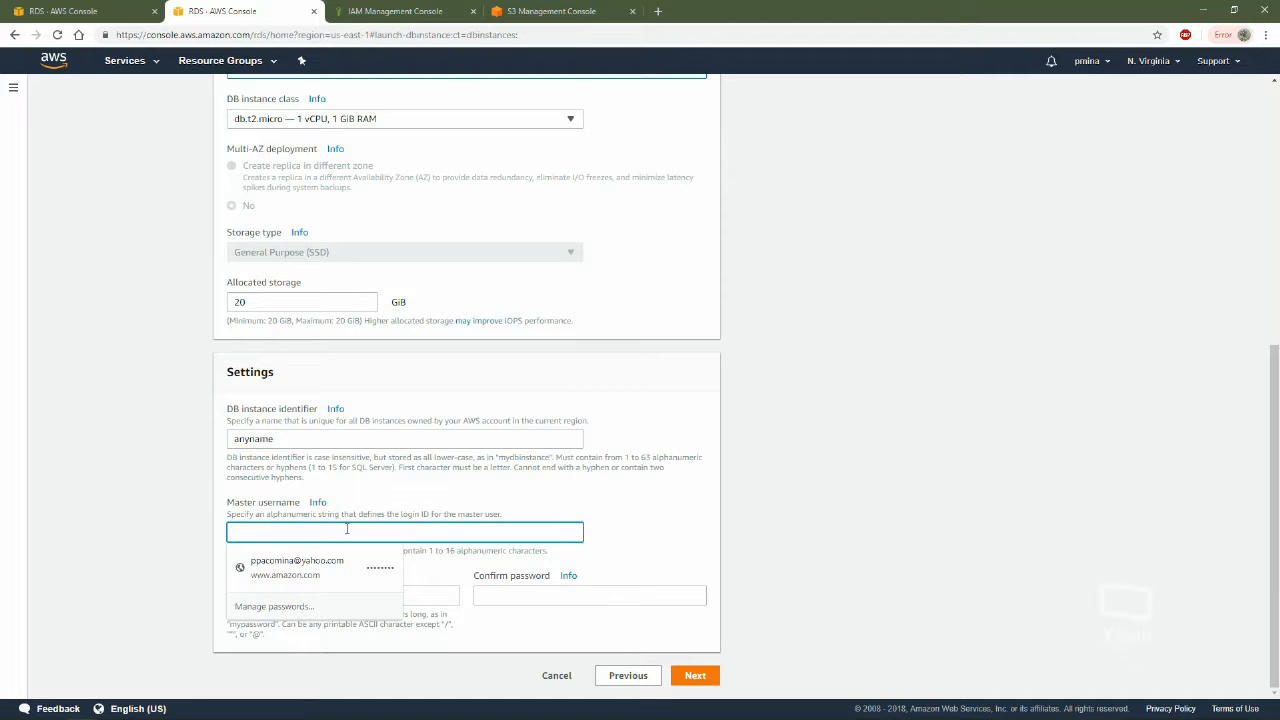
pyautogui.write('log')
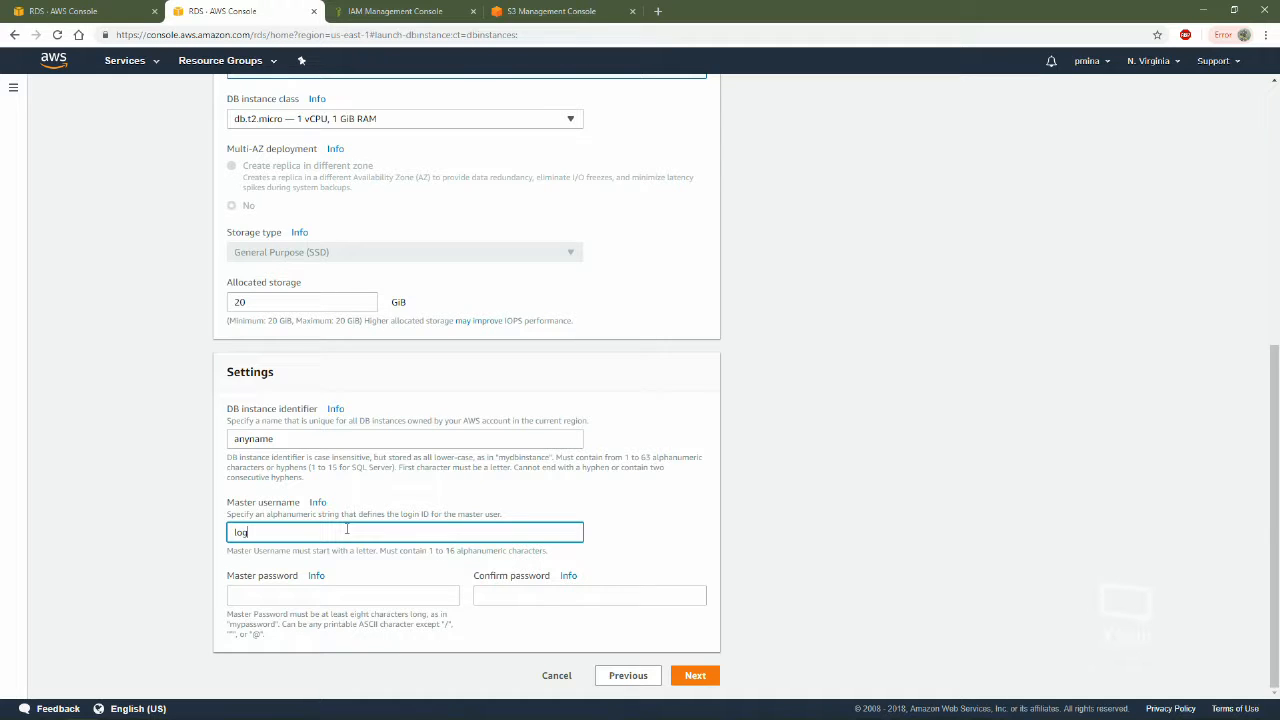
# Enter and confirm the master password, and continue to the advanced settings
pyautogui.click(327, 594)
pyautogui.write('pa')
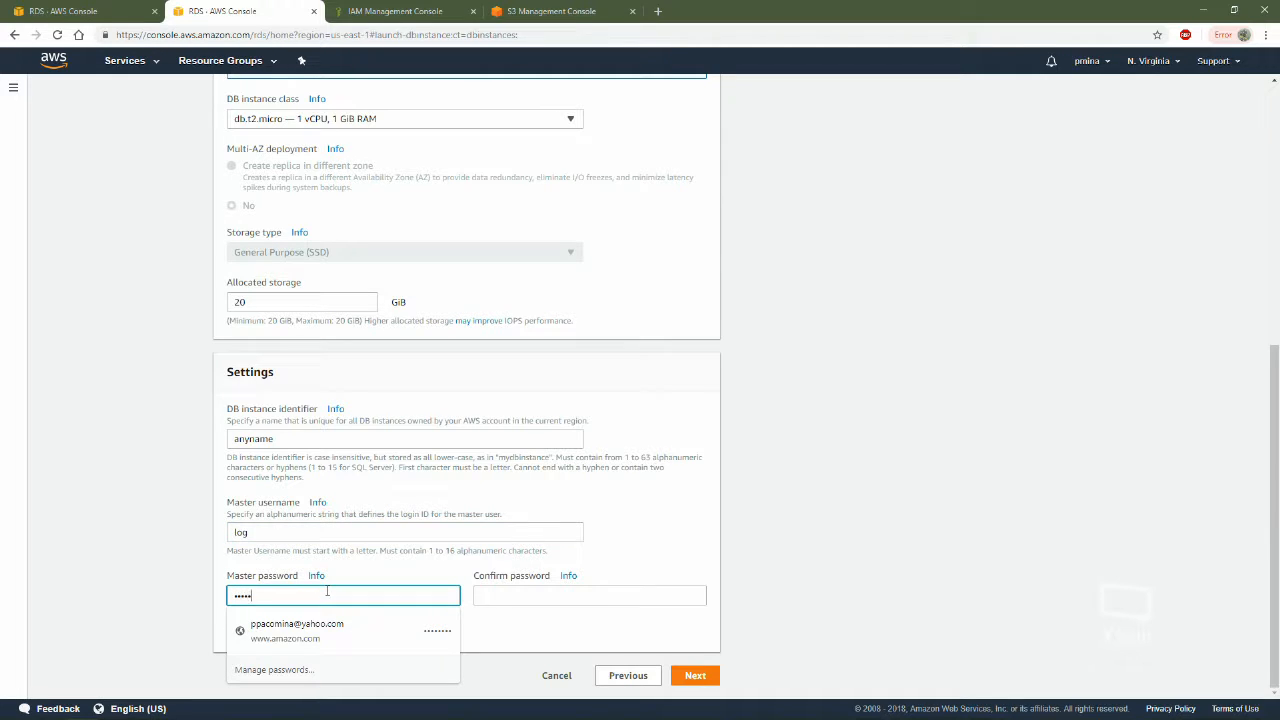
pyautogui.click(589, 590)
pyautogui.write('passwor')
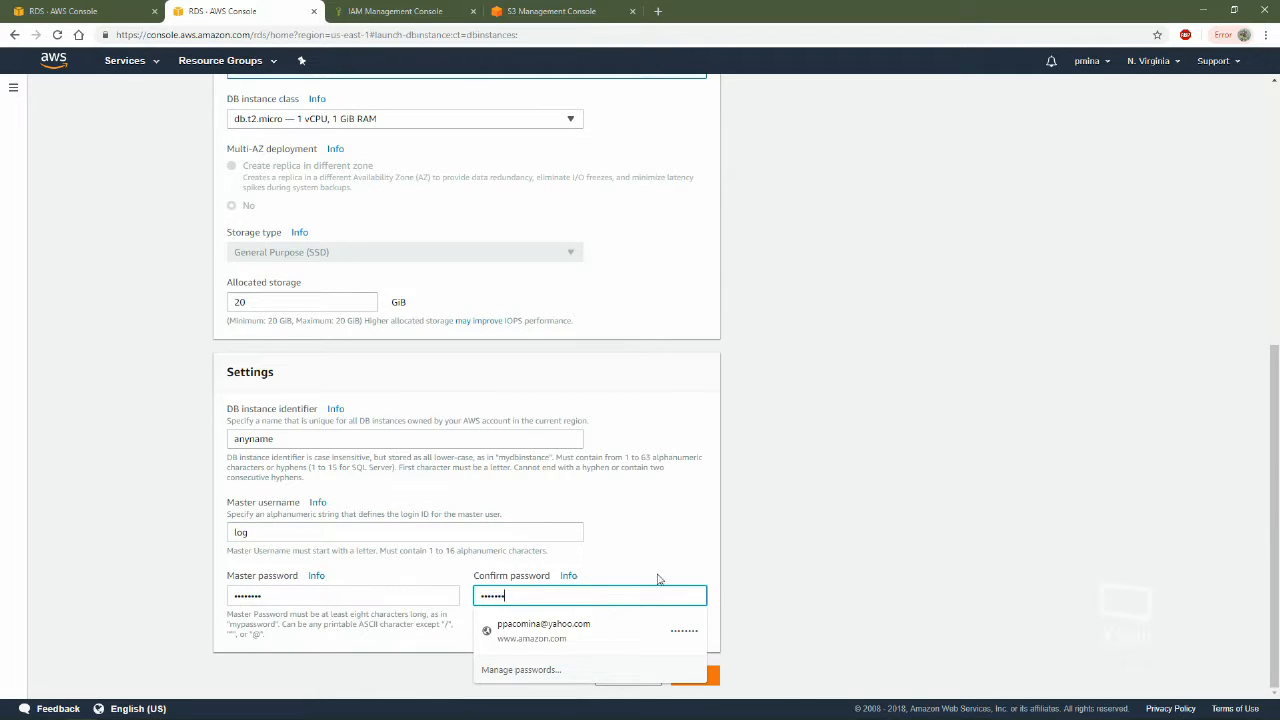
pyautogui.write('d')
pyautogui.click(480, 514)
pyautogui.scroll(1, 677, 643)
pyautogui.scroll(-1, 677, 643)
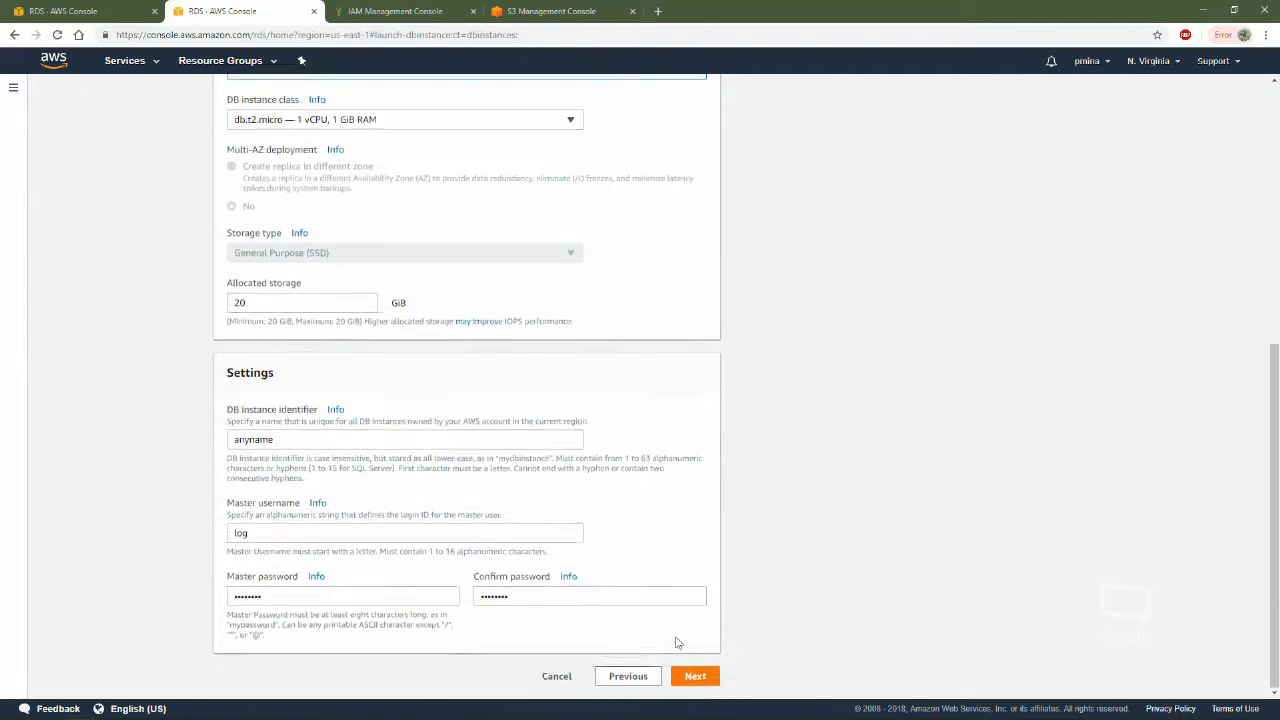
pyautogui.click(695, 676)
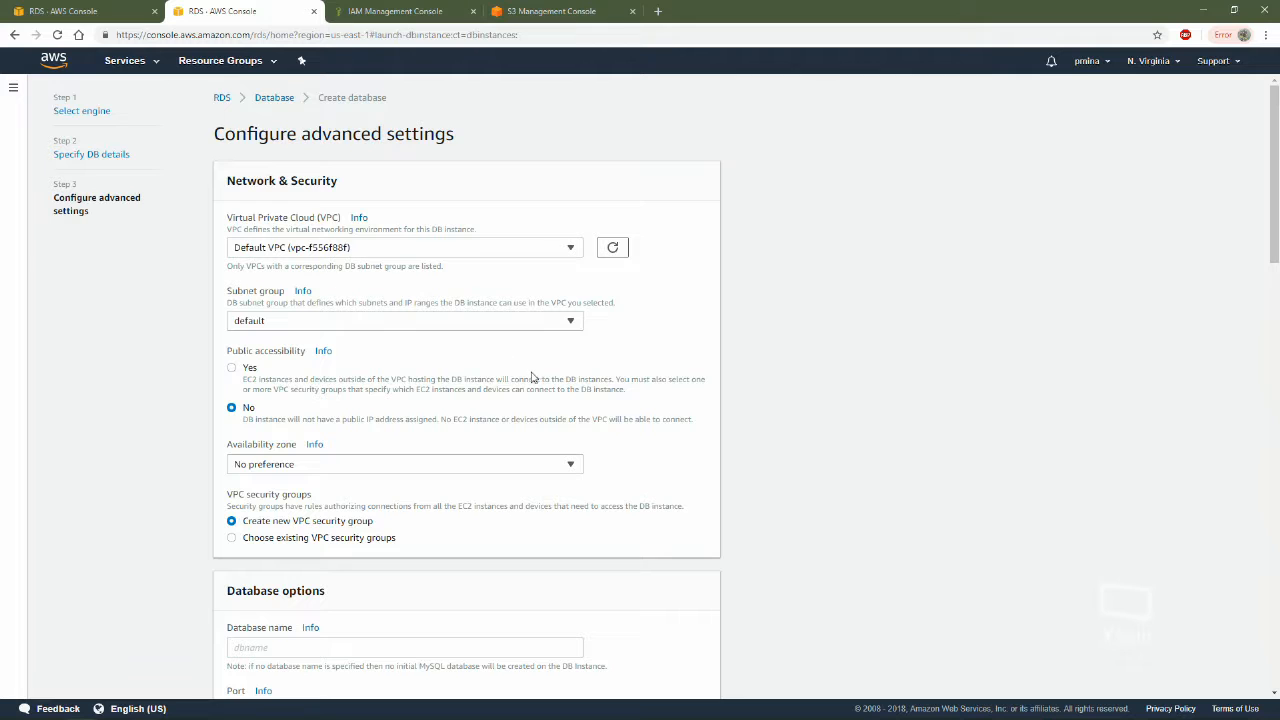
# Set public accessibility to Yes and name the initial database pmdb
pyautogui.click(231, 368)
pyautogui.scroll(-3, 286, 374)
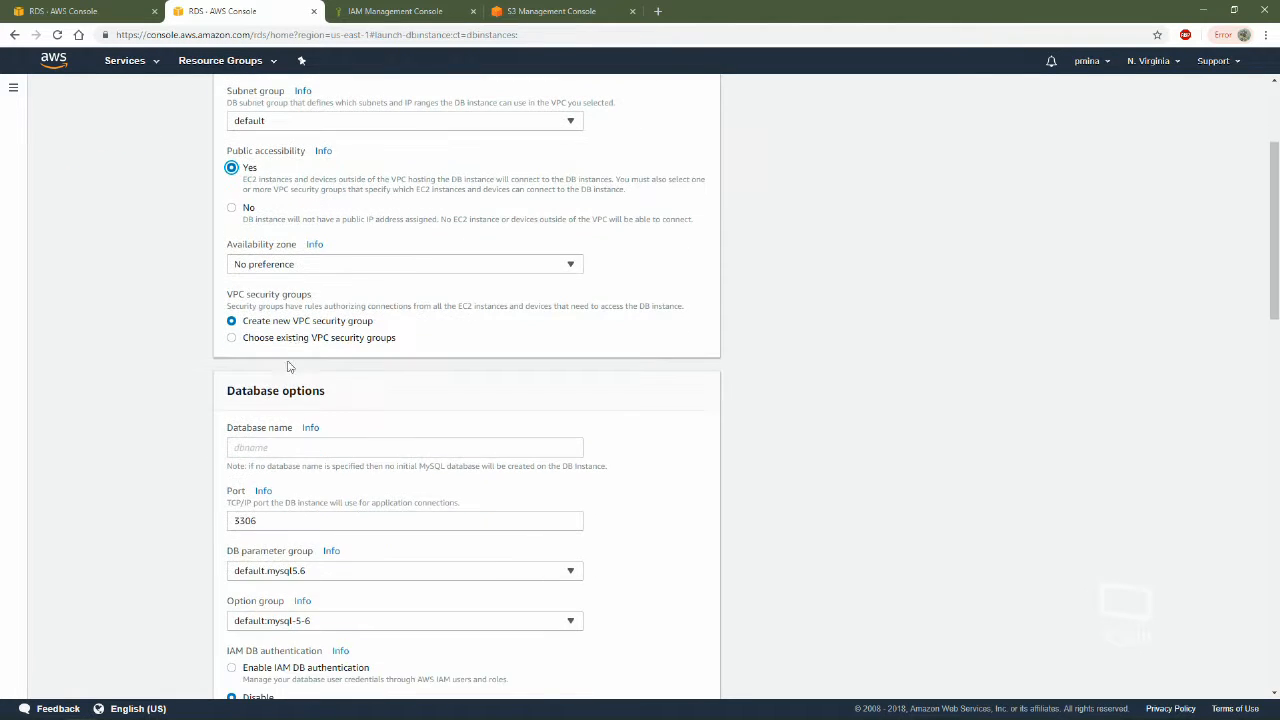
pyautogui.click(338, 315)
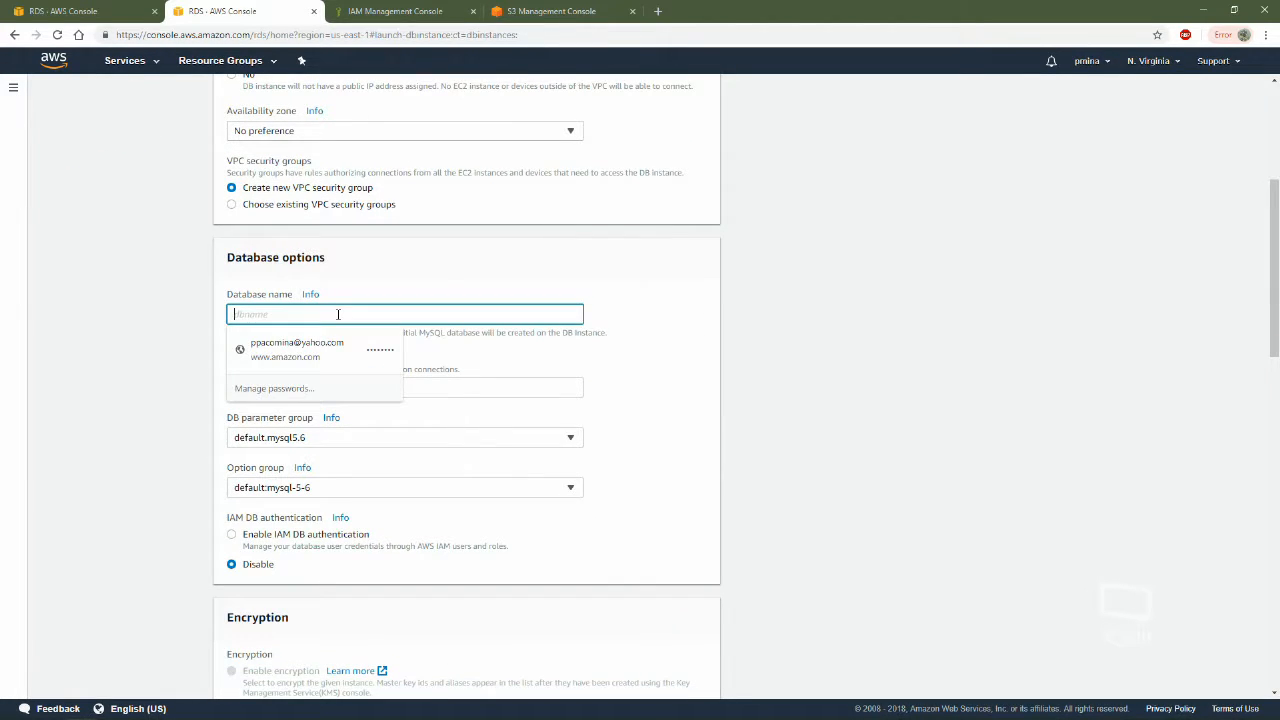
pyautogui.write('d')
pyautogui.press('BackSpace')
pyautogui.write('p')
pyautogui.press('BackSpace')
pyautogui.write('pmdb')
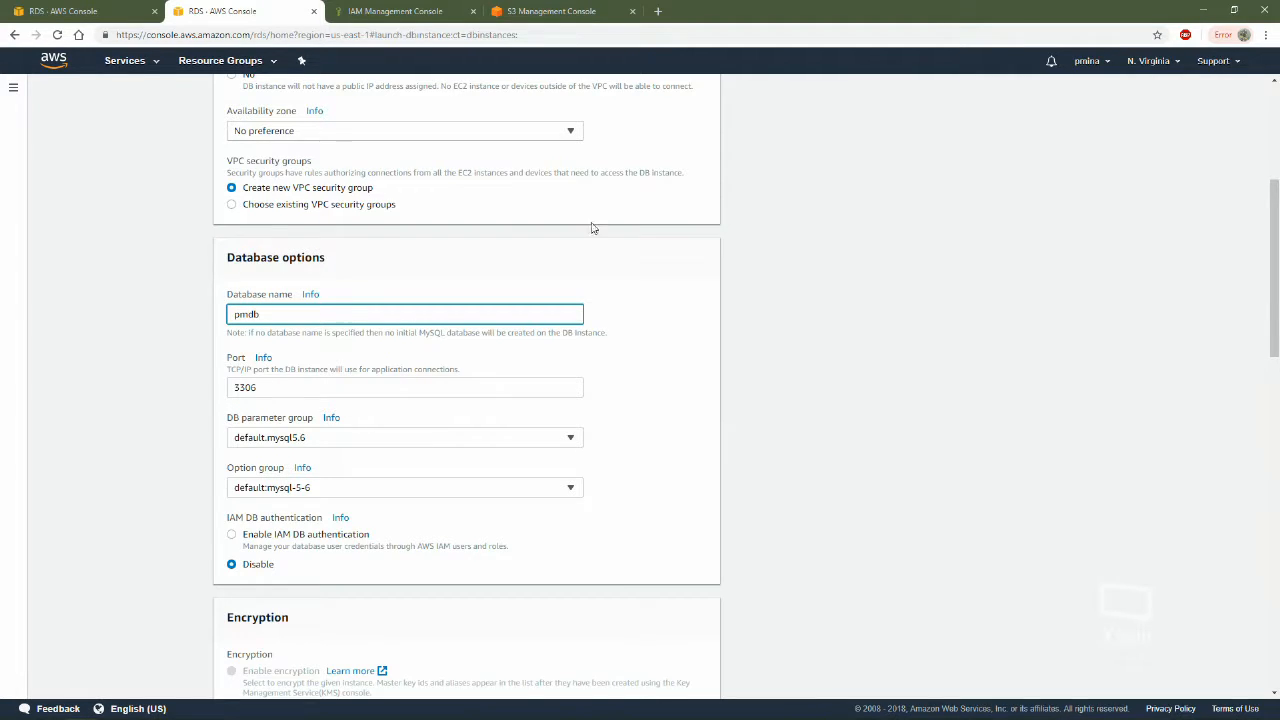
# Enable IAM DB authentication in the database options, keeping the port and DB parameter group as they are
pyautogui.click(290, 392)
pyautogui.click(866, 464)
pyautogui.scroll(-2, 394, 477)
pyautogui.click(365, 237)
pyautogui.click(365, 237)
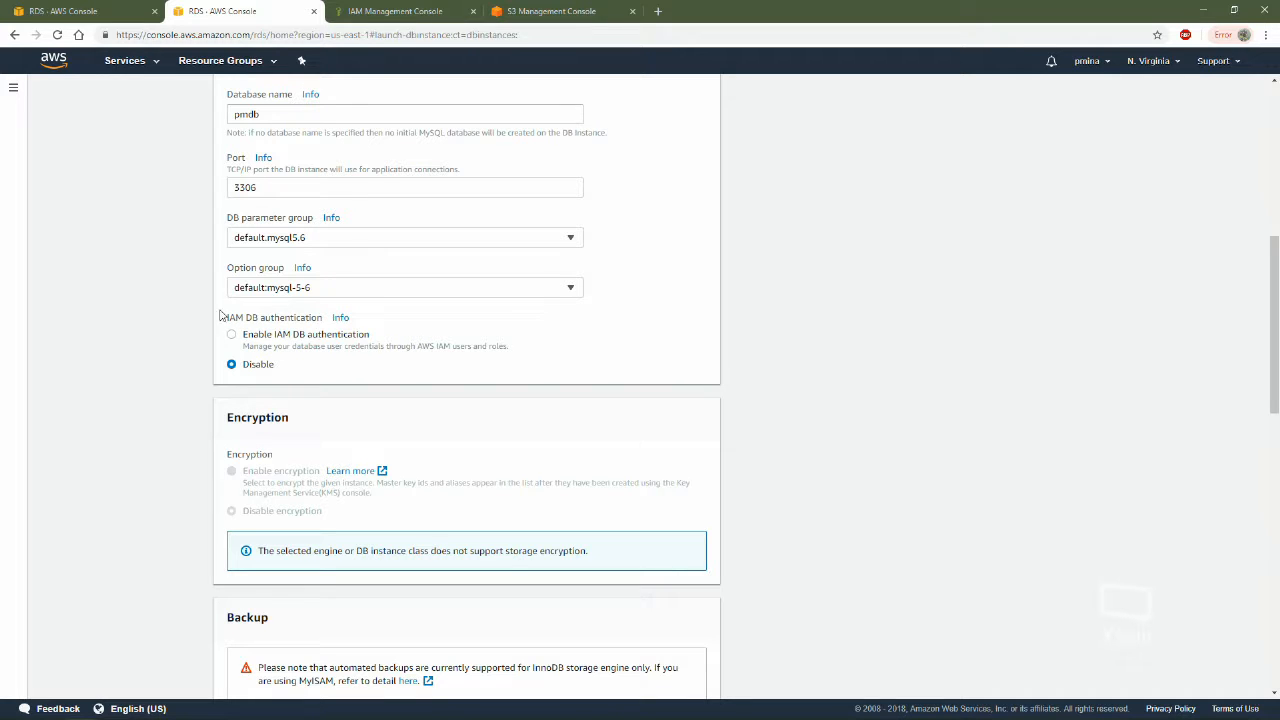
pyautogui.click(233, 336)
pyautogui.scroll(-1, 650, 308)
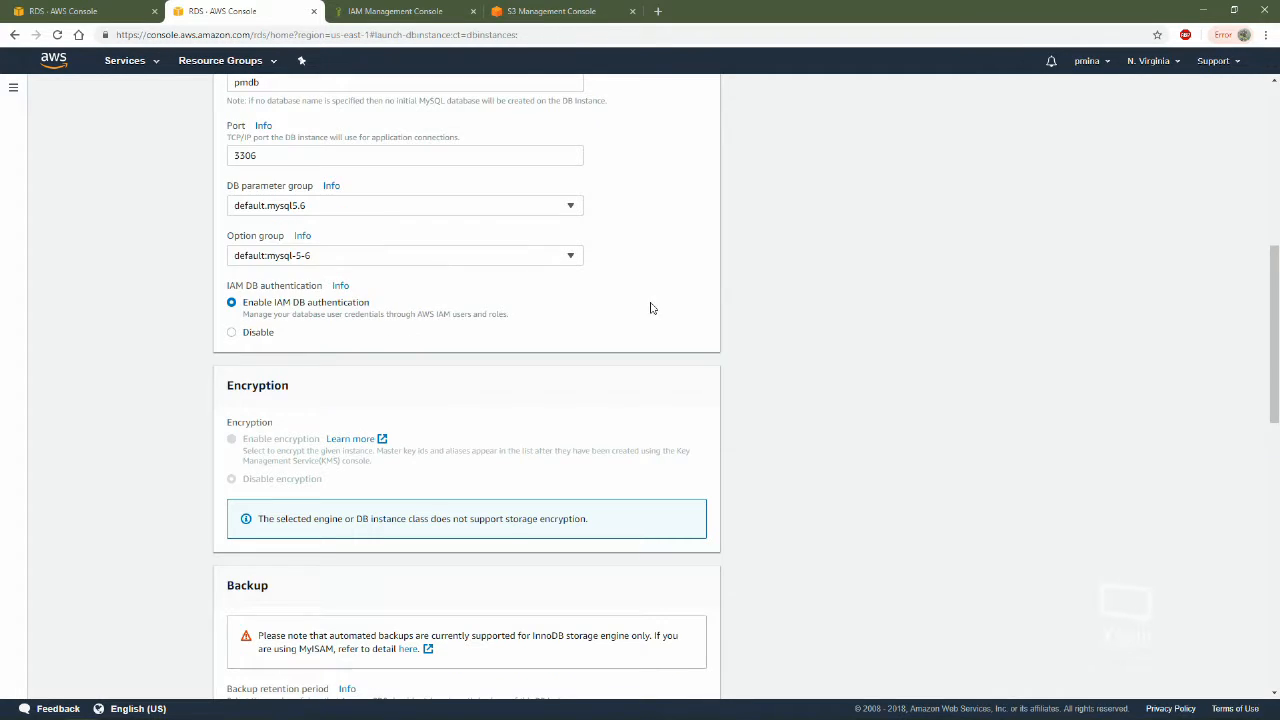
# Toggle deletion protection off and back on, and abandon the database setup by closing its browser tab
pyautogui.scroll(-10, 749, 517)
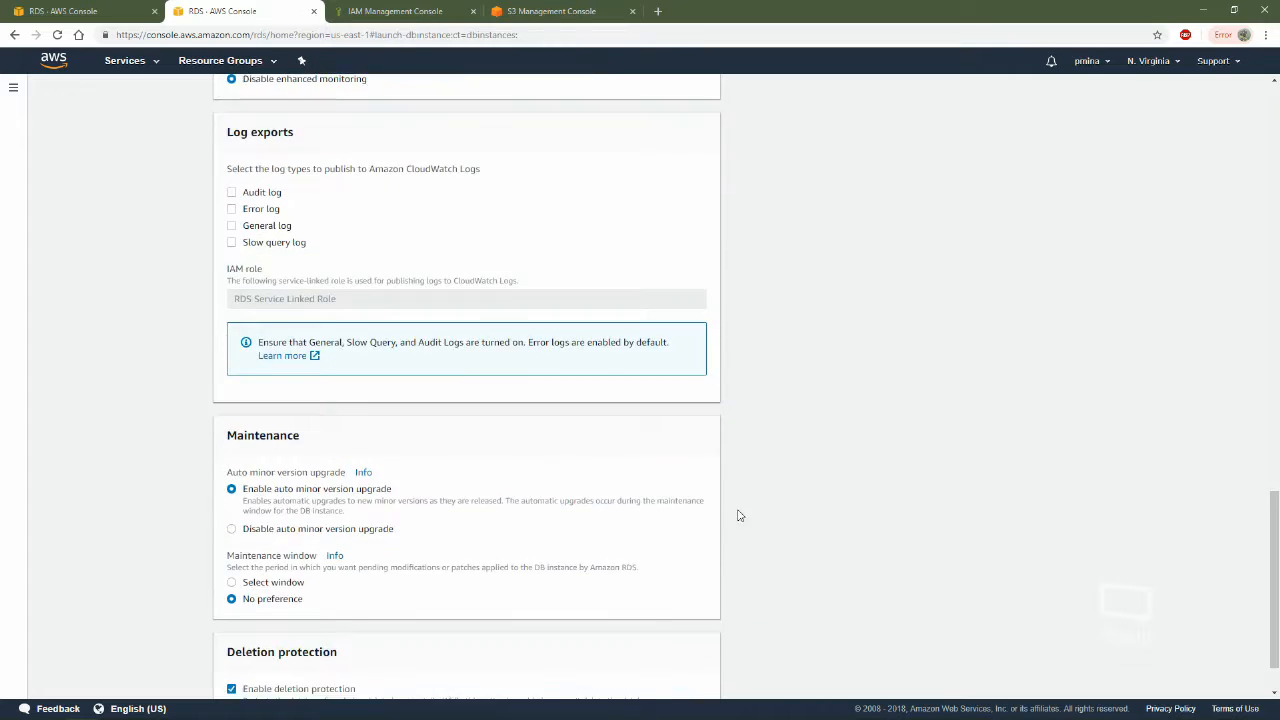
pyautogui.click(232, 622)
pyautogui.click(232, 622)
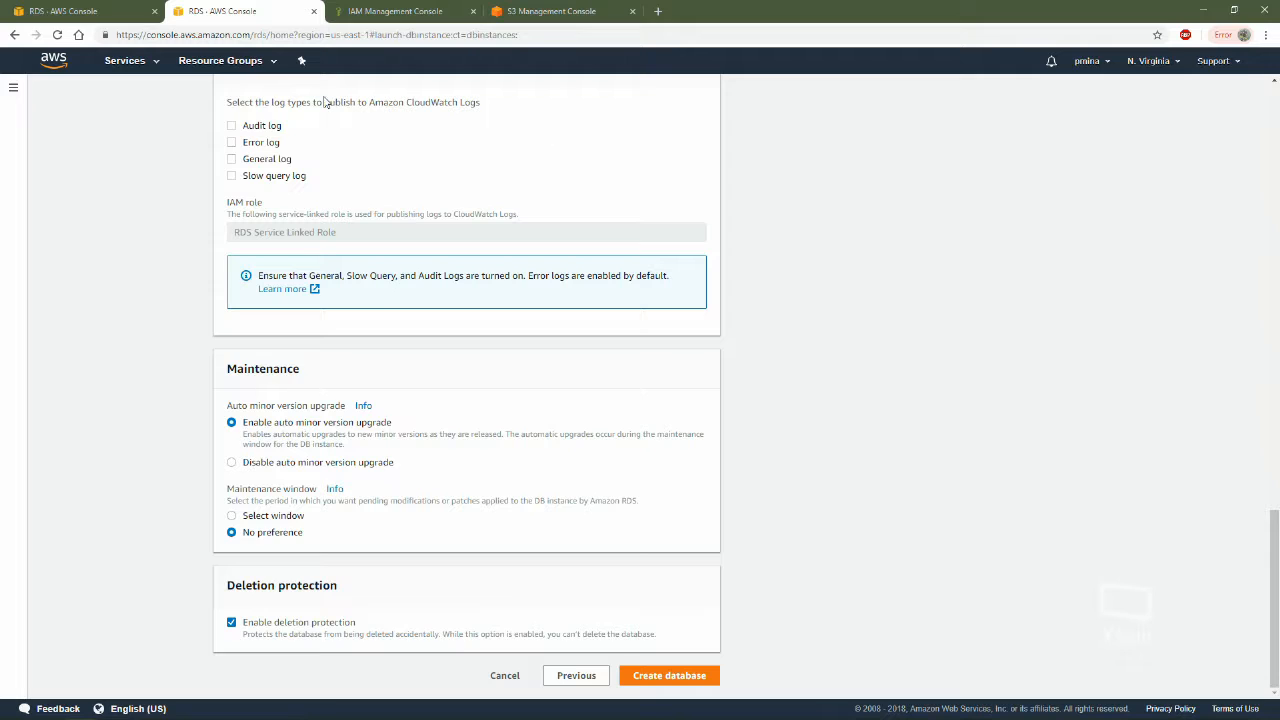
pyautogui.hotkey('ctrl', 'w')
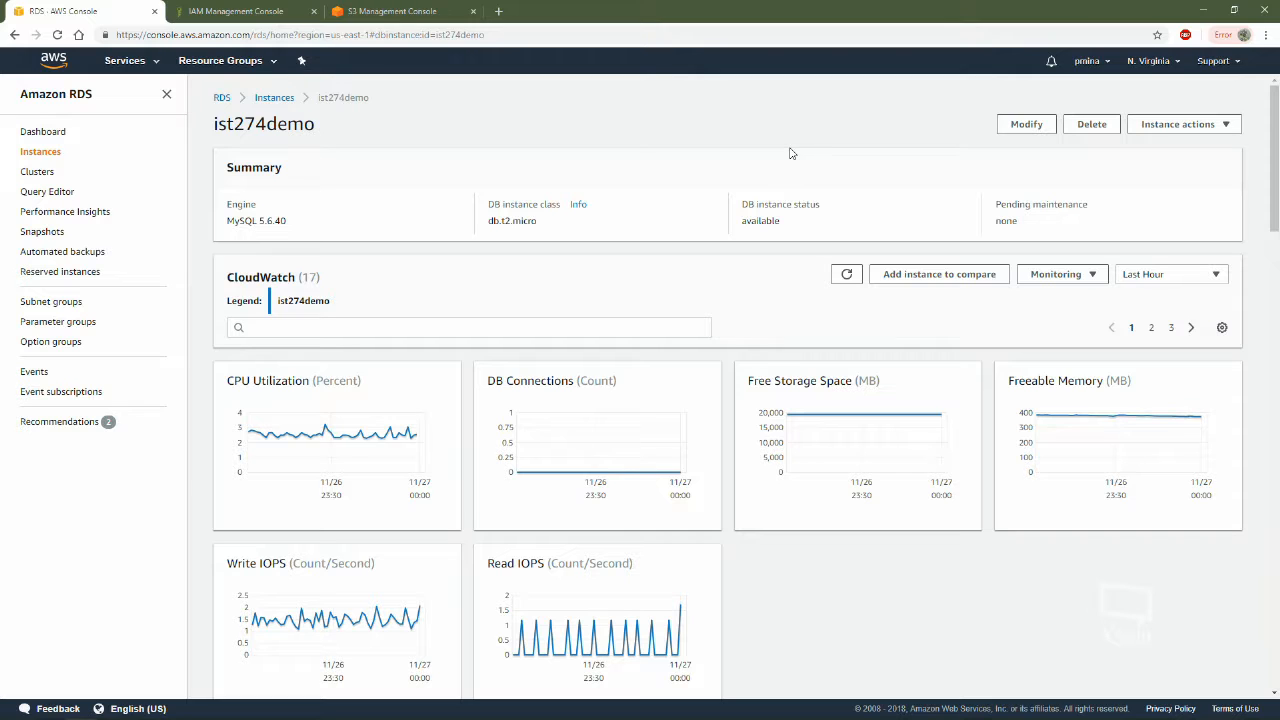
# Examine the DB instance status in the summary of the existing ist274demo instance
pyautogui.moveTo(741, 204); pyautogui.dragTo(735, 235)
pyautogui.click(840, 204)
pyautogui.click(786, 214)
pyautogui.click(762, 257)
pyautogui.moveTo(772, 221); pyautogui.dragTo(742, 222)
pyautogui.click(819, 227)
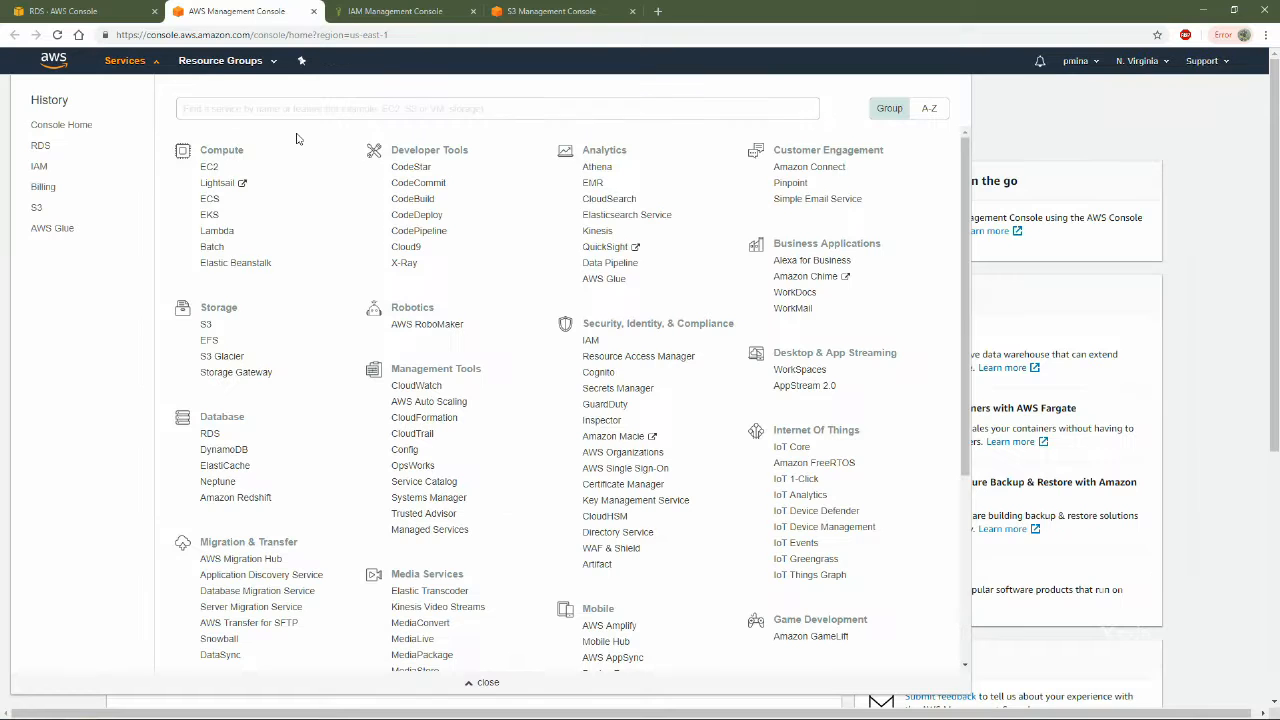
# Search the AWS services for "iam" and open the IAM console
pyautogui.click(260, 104)
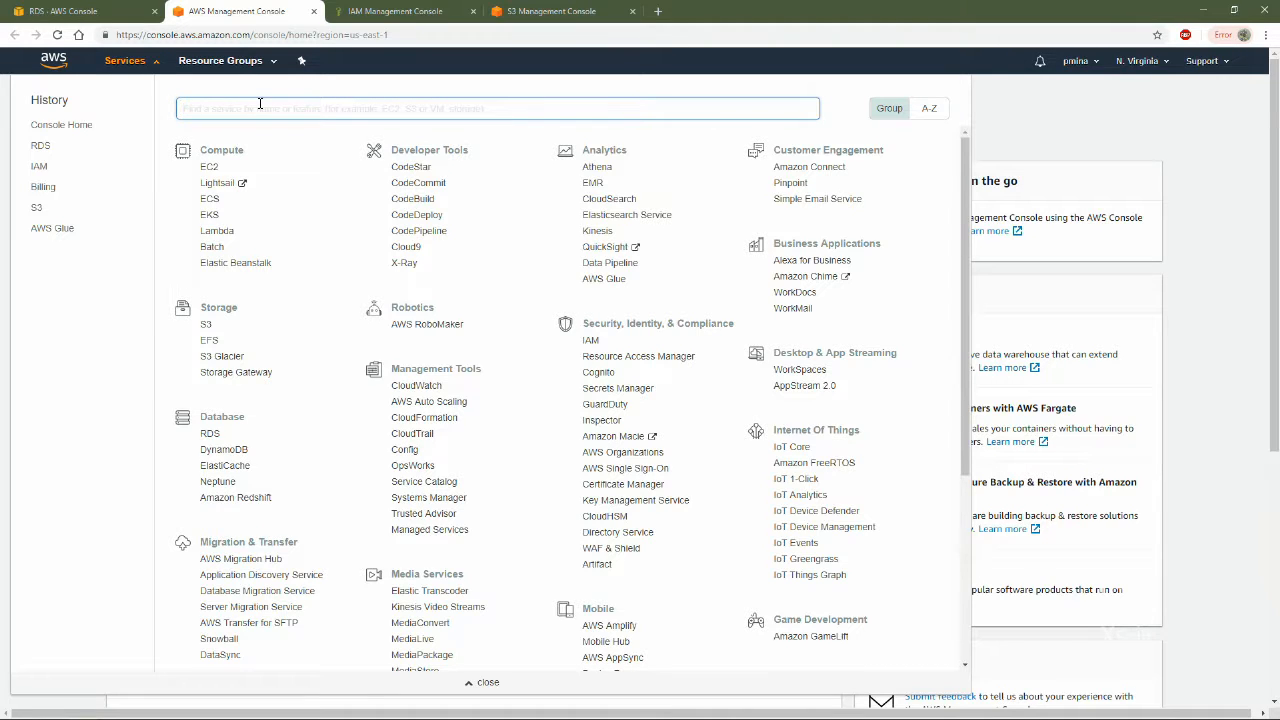
pyautogui.write('iam')
pyautogui.click(330, 143)
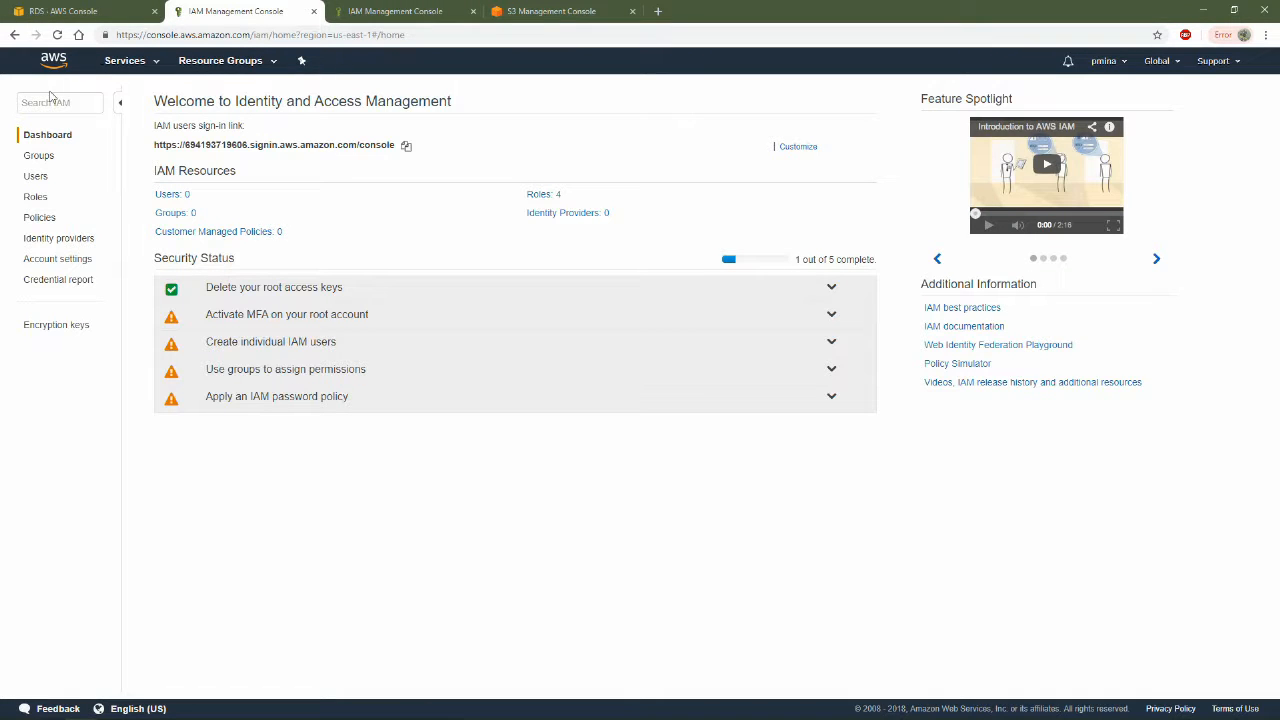
# Start a new IAM role with Glue as the trusted AWS service and proceed to its permissions
pyautogui.click(35, 198)
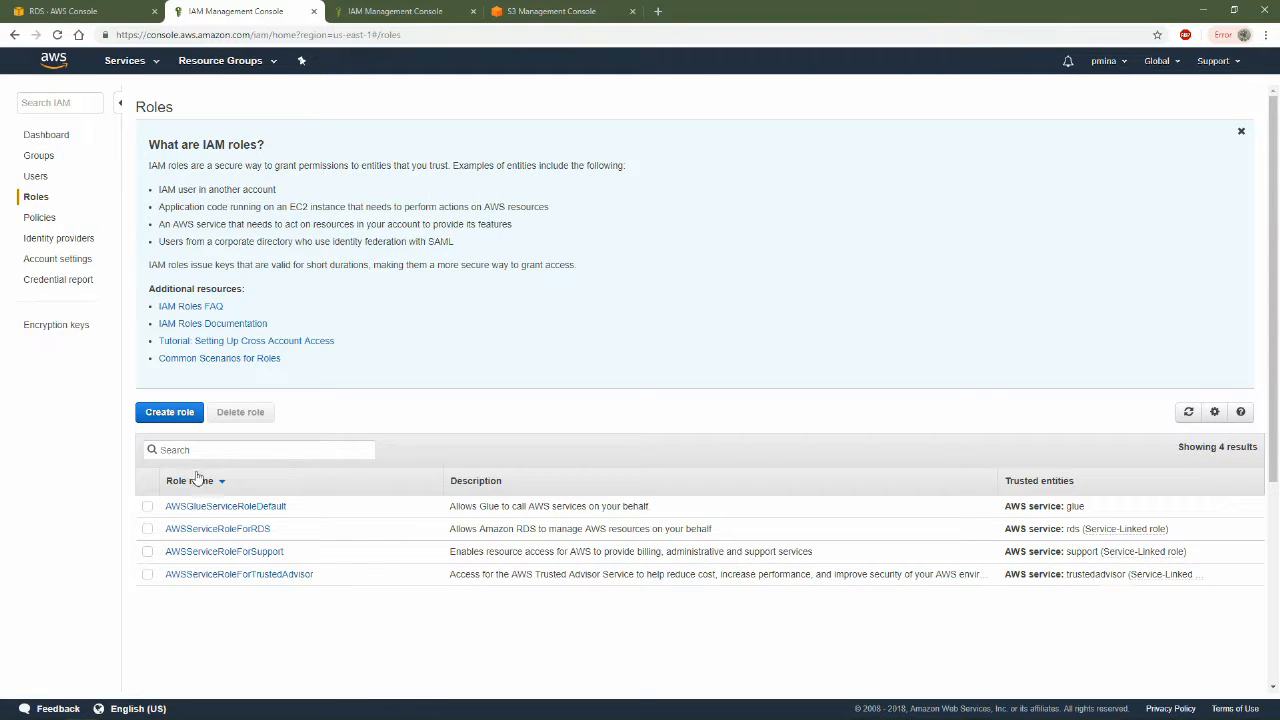
pyautogui.click(180, 413)
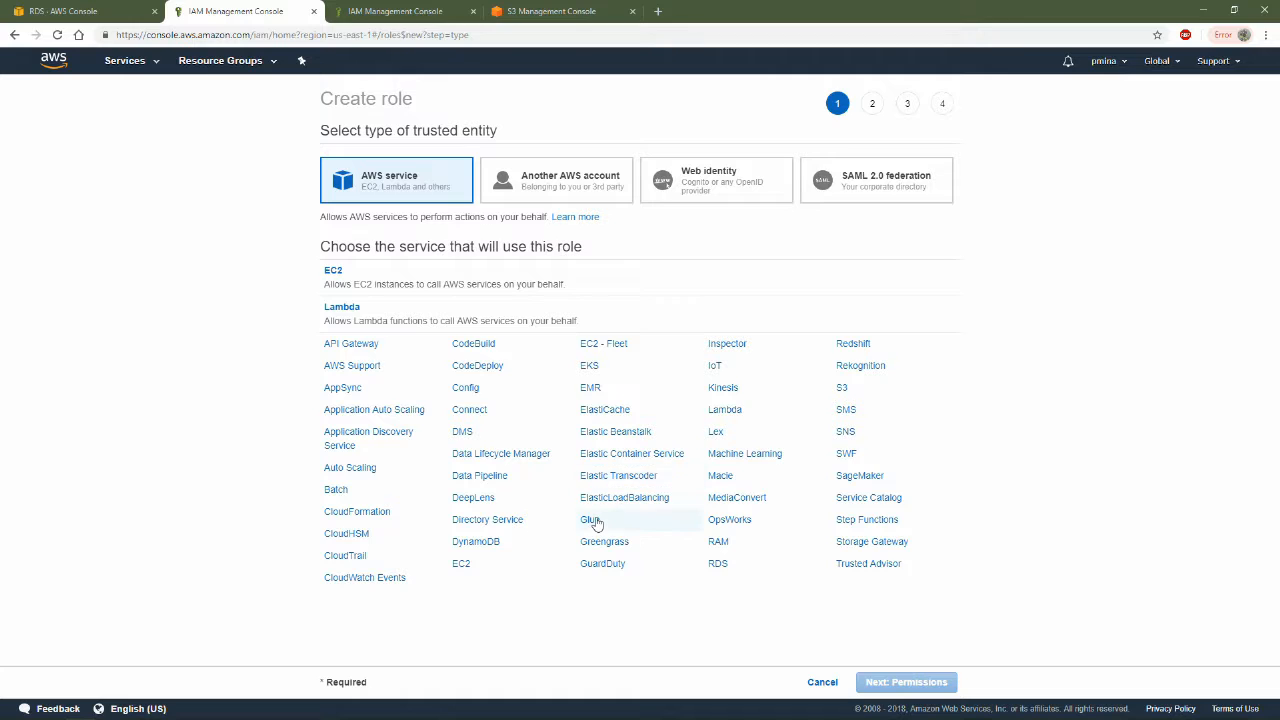
pyautogui.click(592, 519)
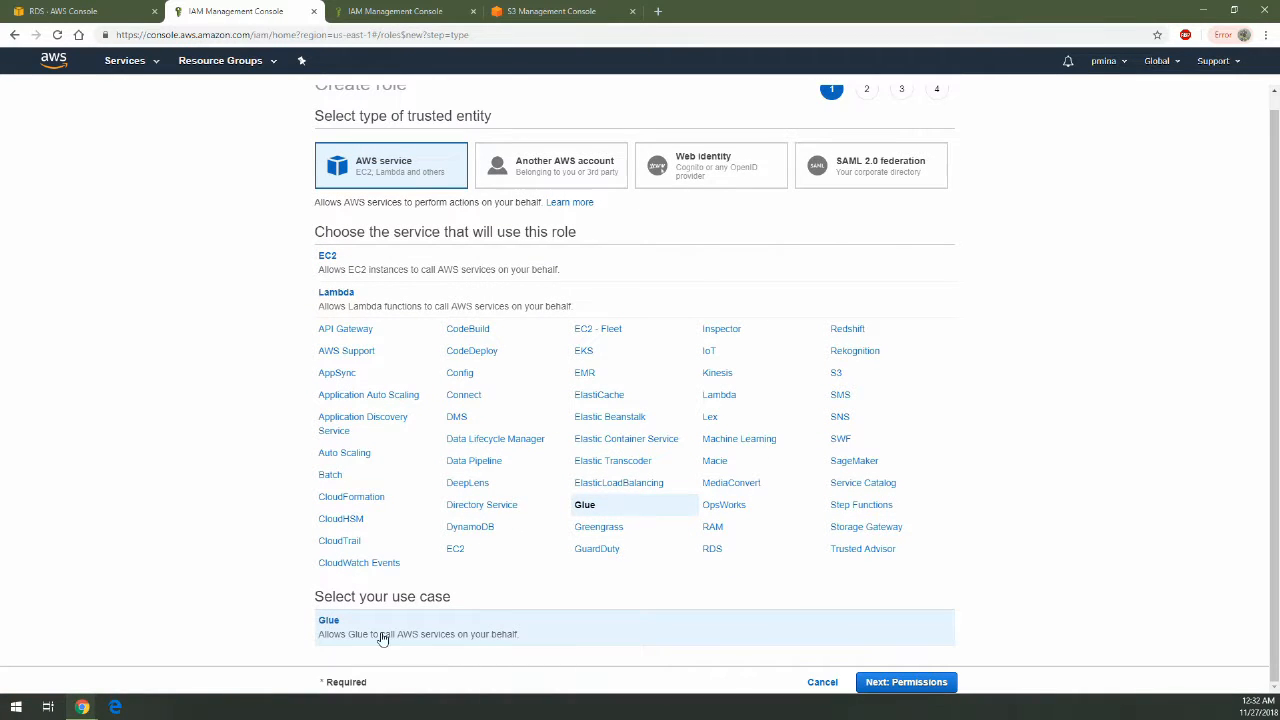
pyautogui.click(939, 681)
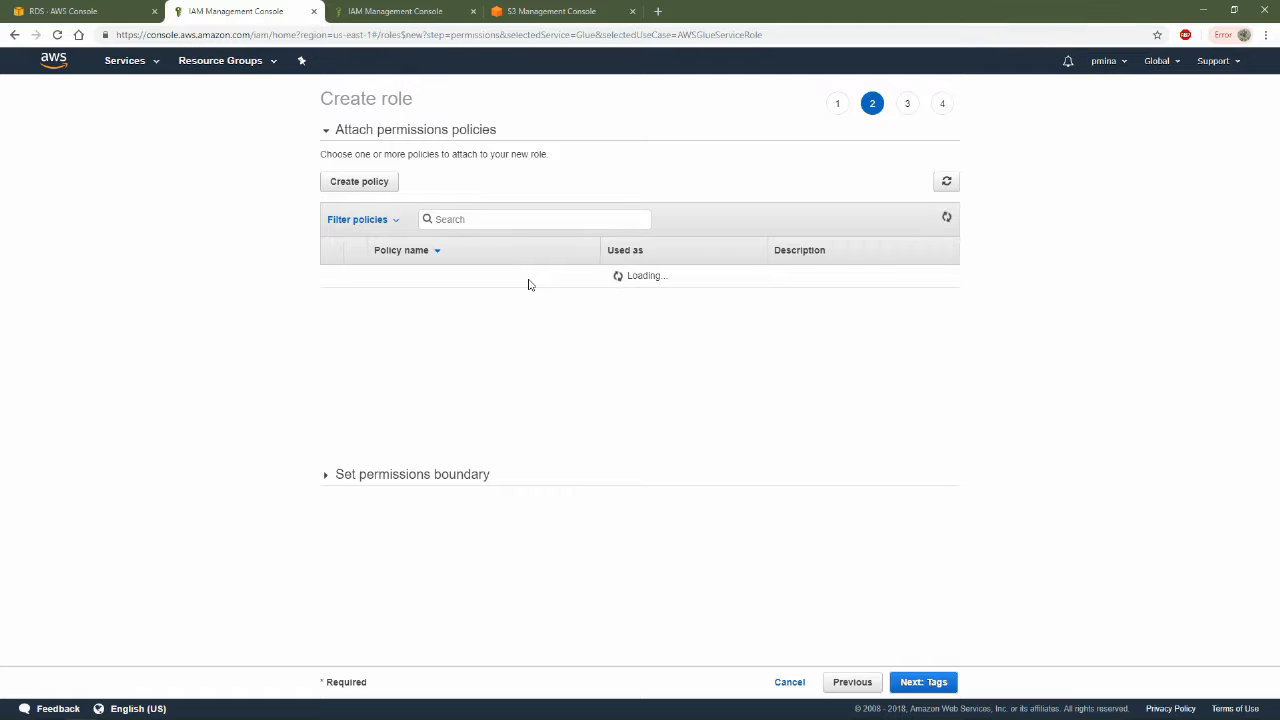
# Select the AdministratorAccess, AWSGlueConsoleFullAccess and AWSGlueServiceRole policies for the role, filtering the policies by "glue" for the Glue ones
pyautogui.scroll(-3, 640, 380)
pyautogui.scroll(3, 606, 395)
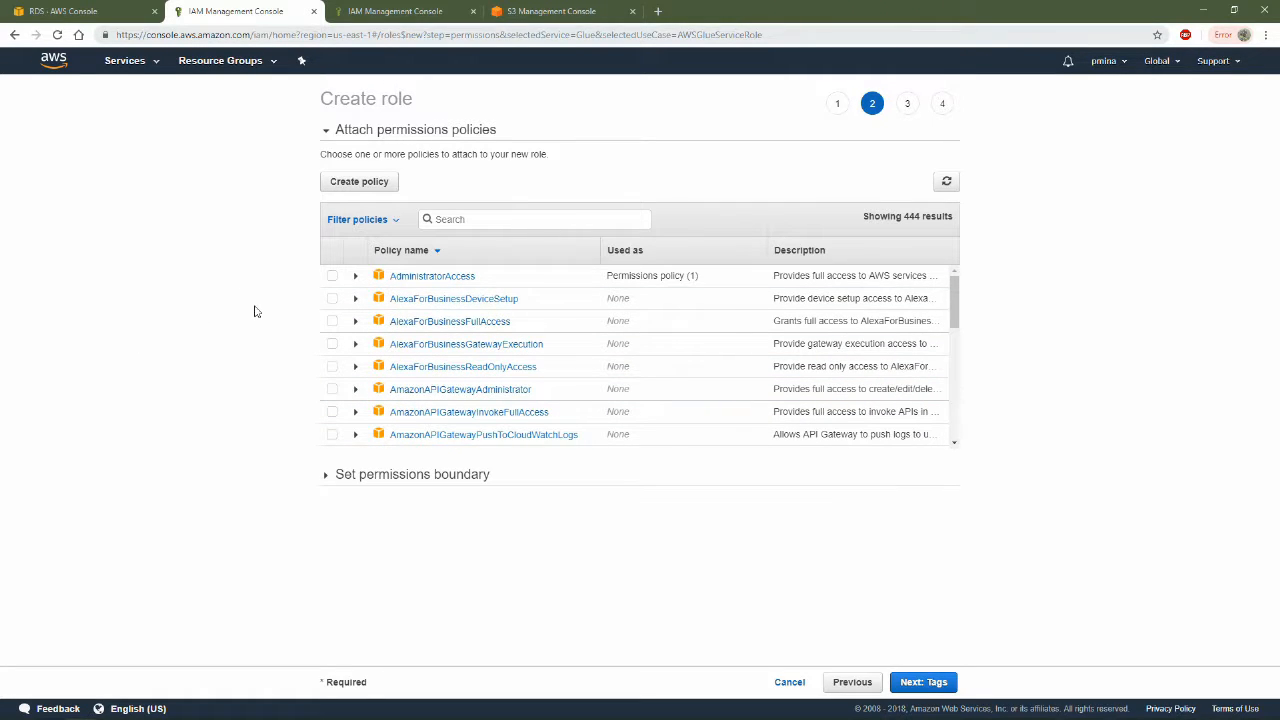
pyautogui.click(332, 276)
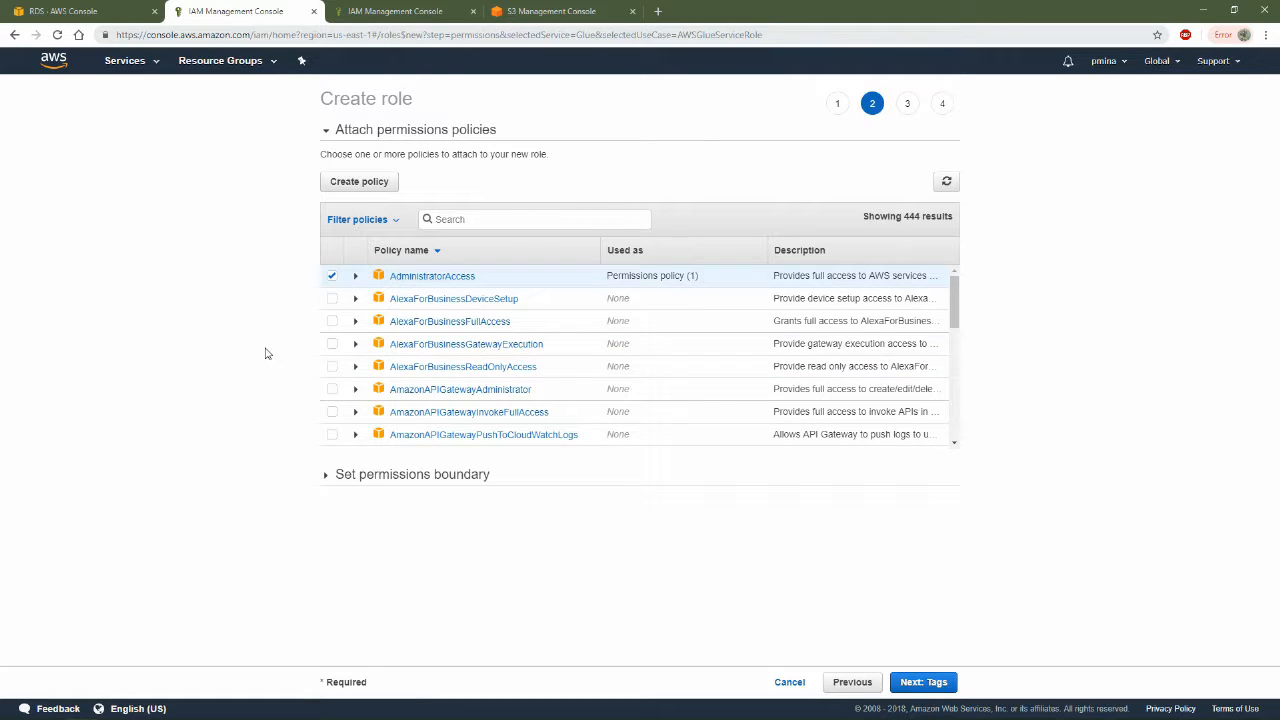
pyautogui.write('glue')
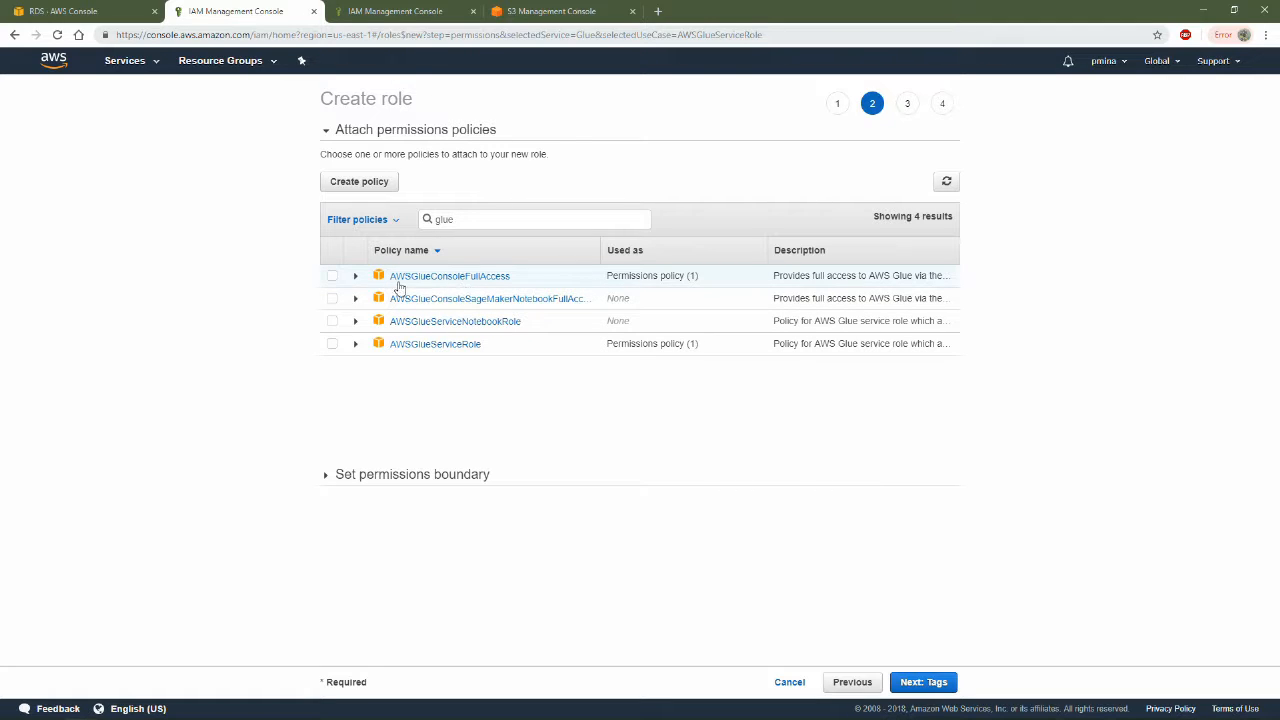
pyautogui.click(332, 275)
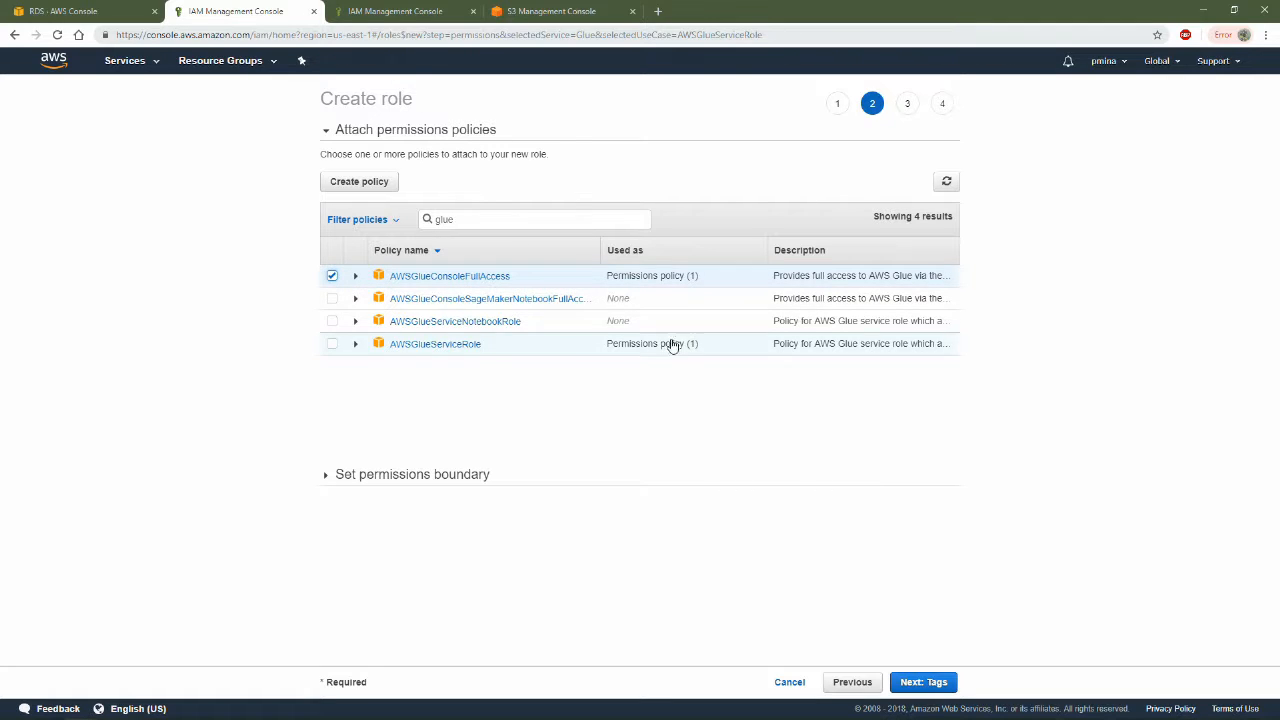
pyautogui.click(331, 344)
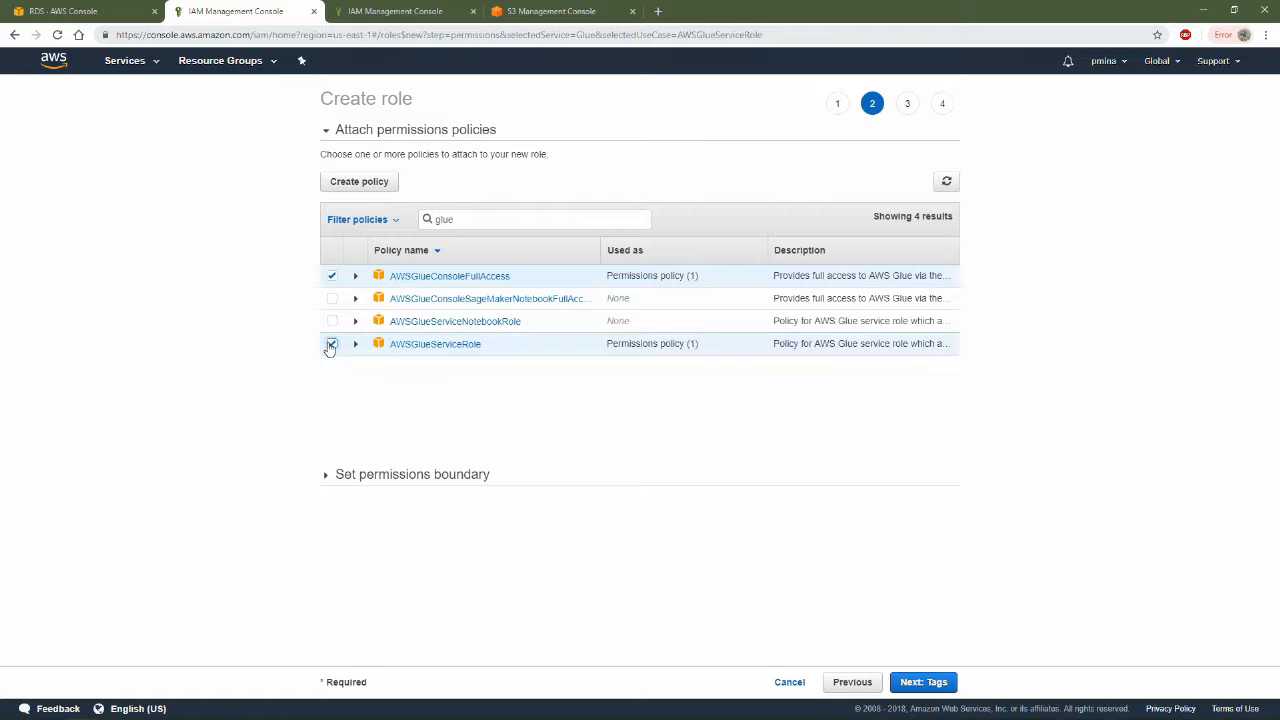
# Filter the policies by "rds" and select AmazonRDSFullAccess for the role
pyautogui.click(459, 222)
pyautogui.press('BackSpace')
pyautogui.press('BackSpace')
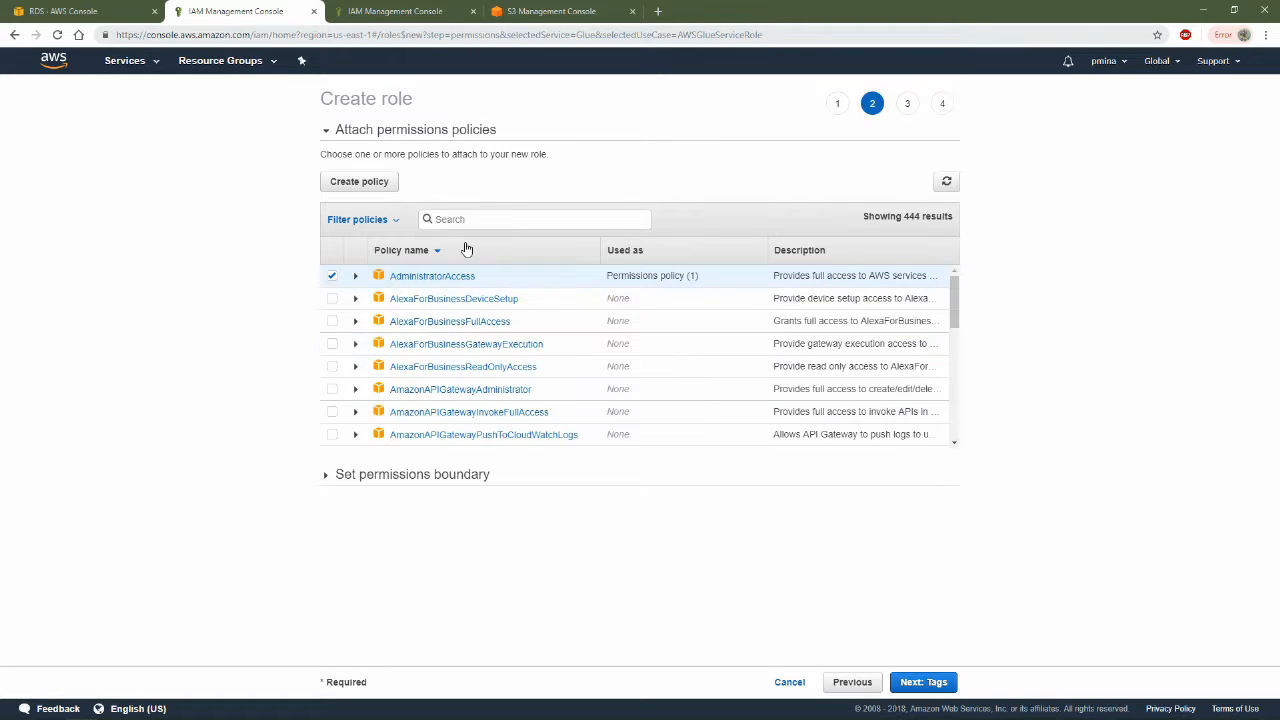
pyautogui.write('amazon')
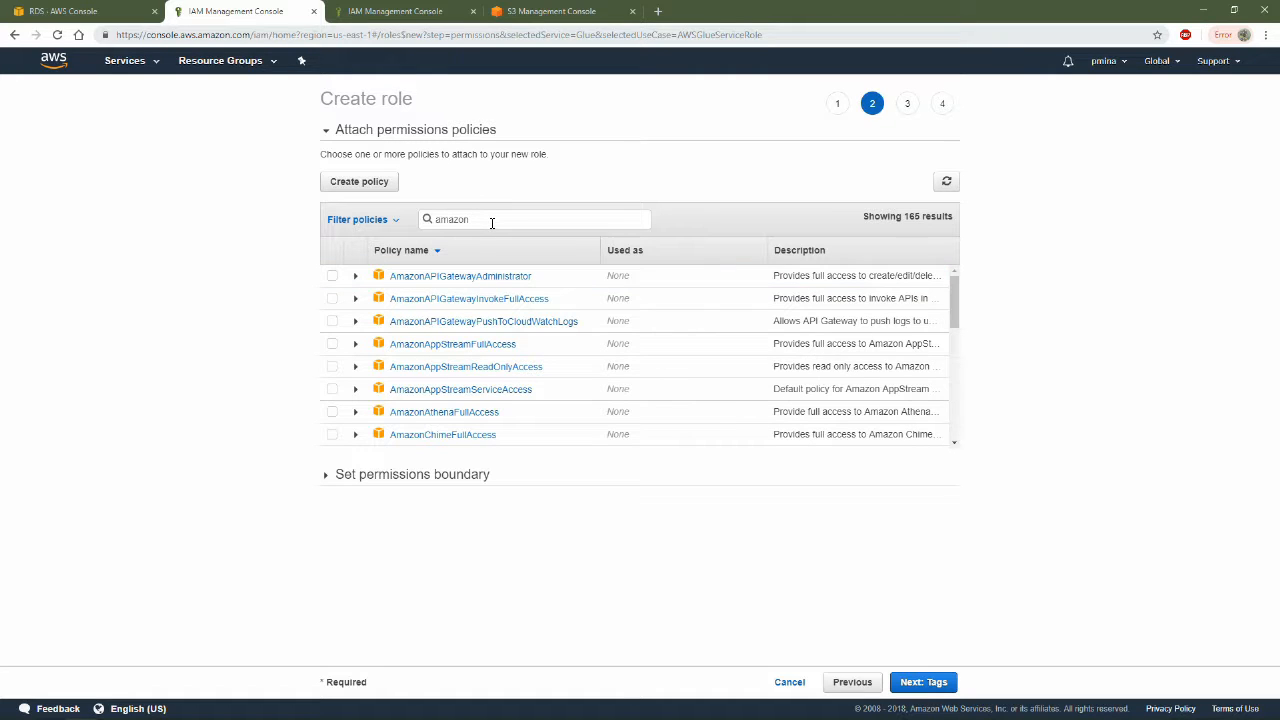
pyautogui.press('BackSpace')
pyautogui.press('BackSpace')
pyautogui.write('rds')
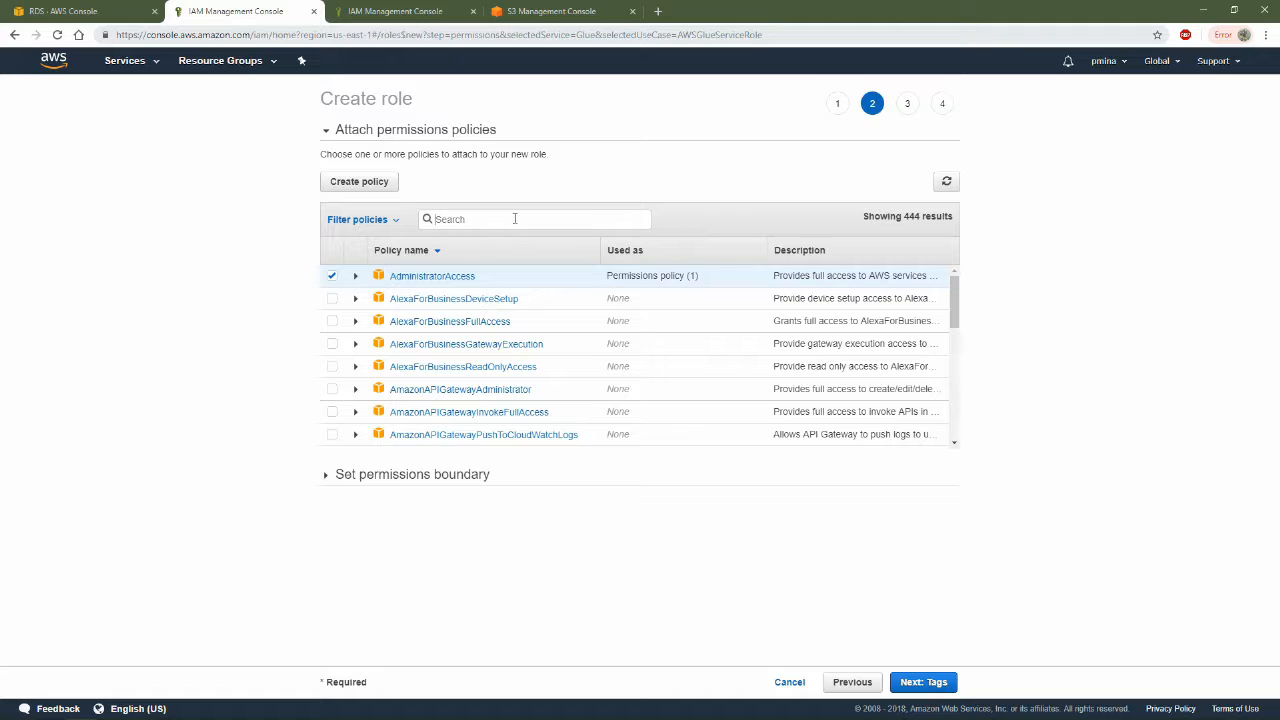
# Filter the policies by "s3", select AmazonS3FullAccess, and proceed to the role review without adding tags
pyautogui.write('3')
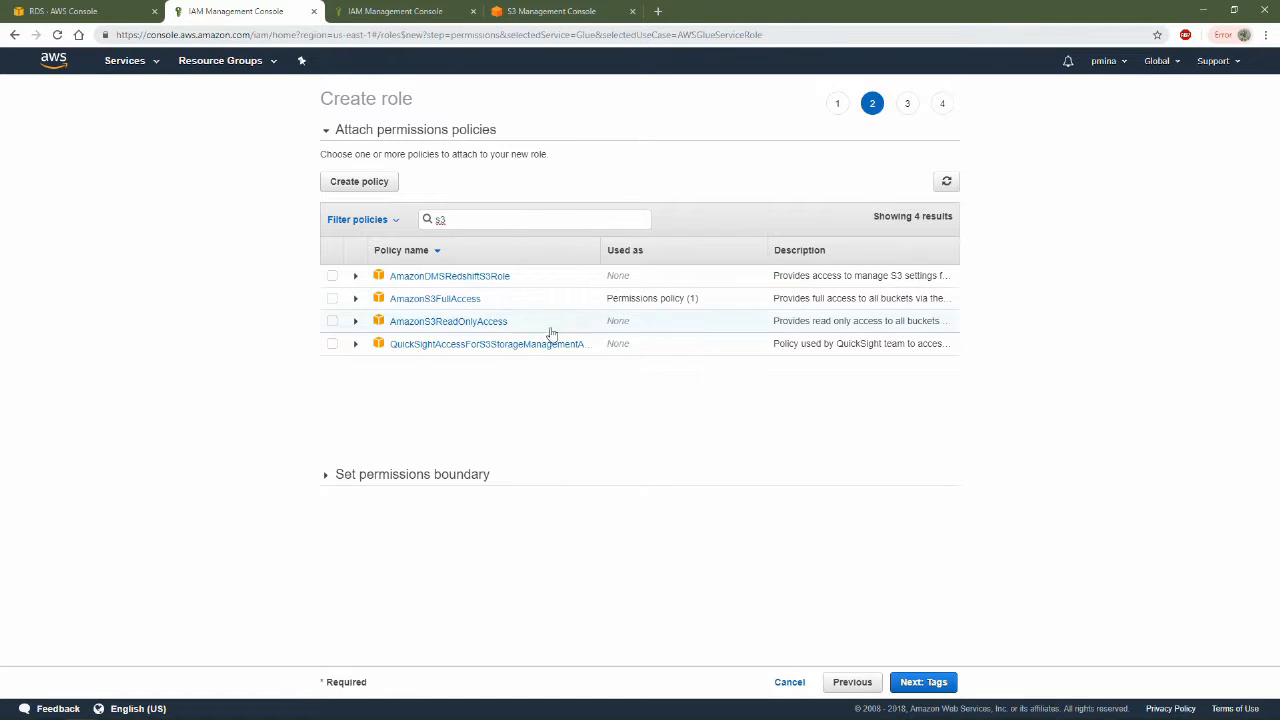
pyautogui.click(332, 298)
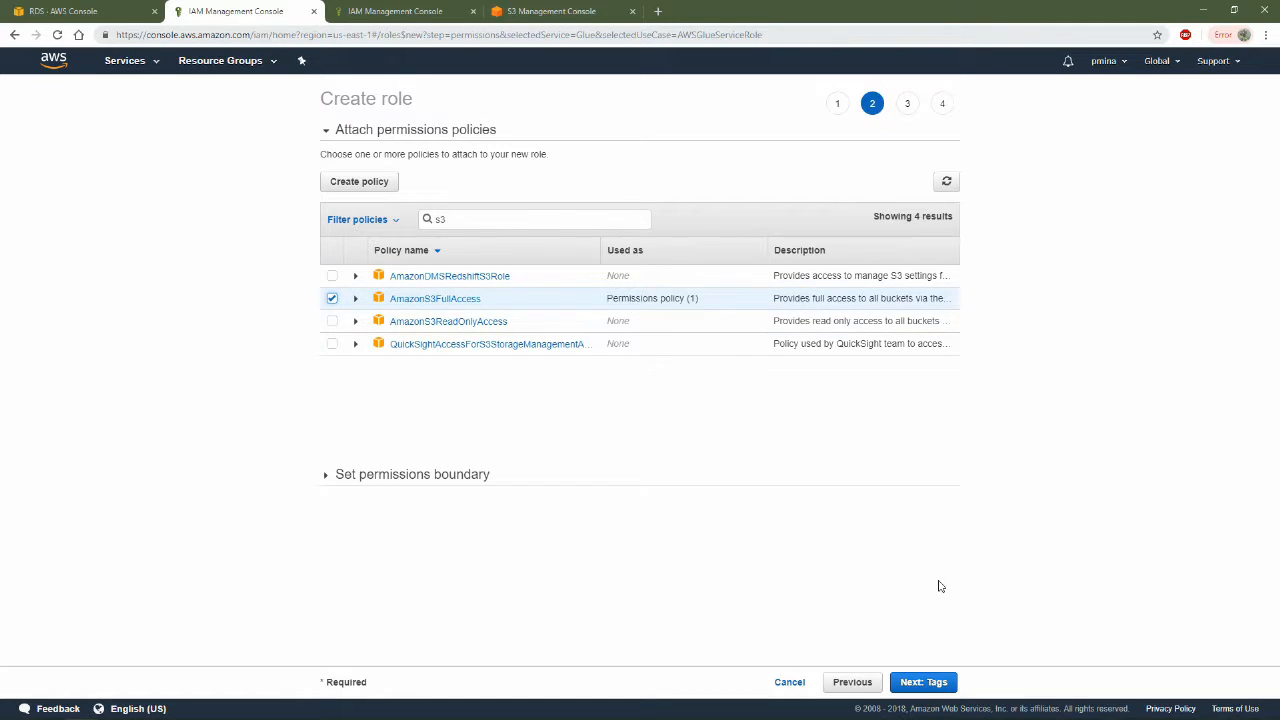
pyautogui.click(931, 683)
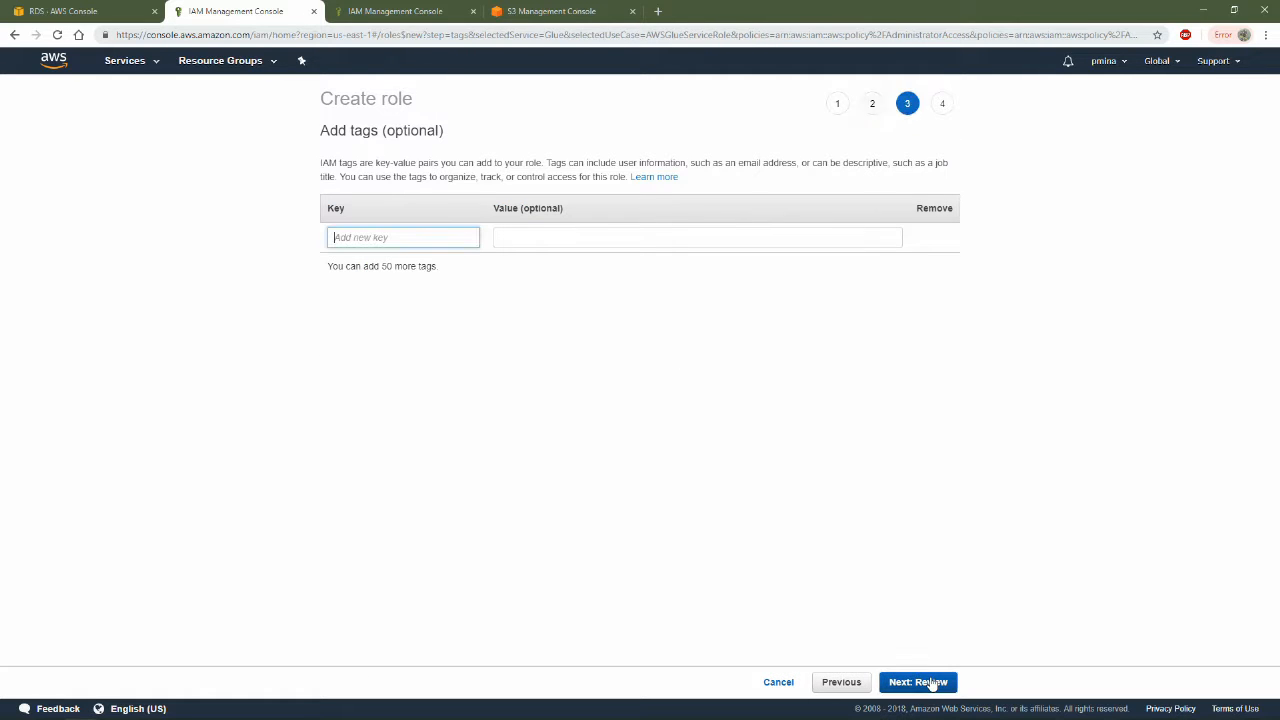
pyautogui.click(931, 683)
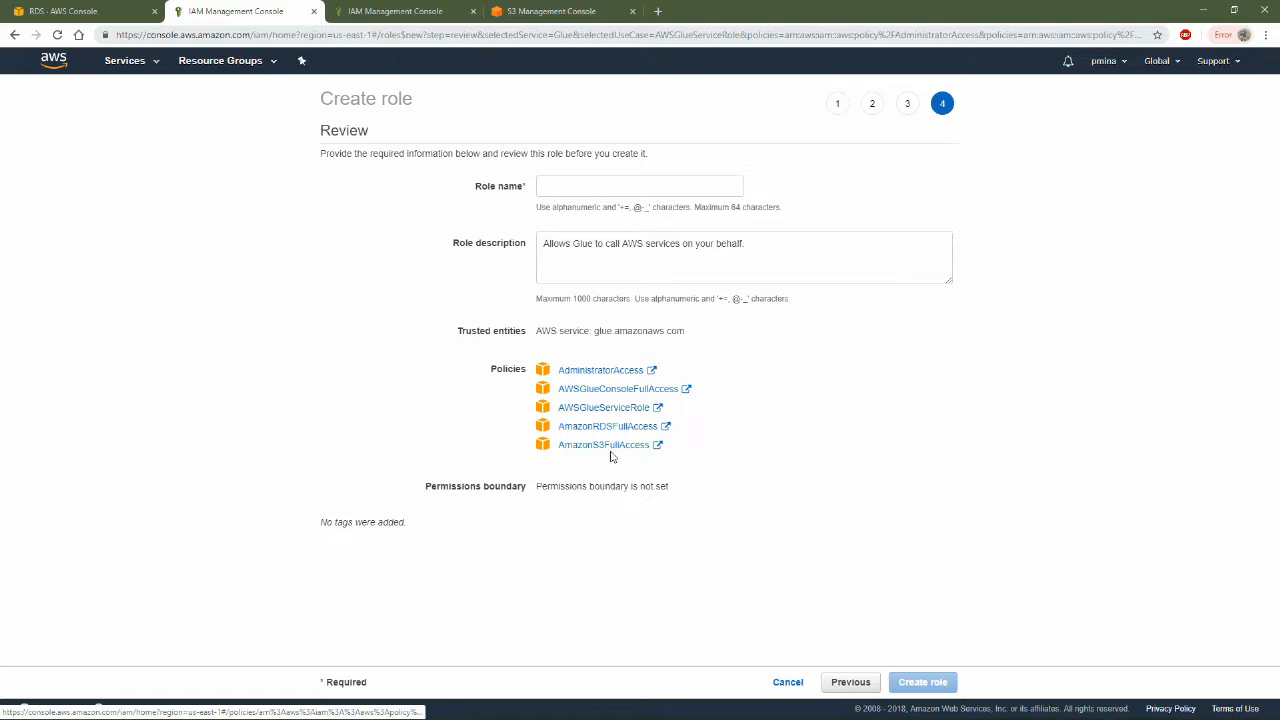
# Try ndaion as the role name in the role review
pyautogui.click(625, 188)
pyautogui.write('ndaion')
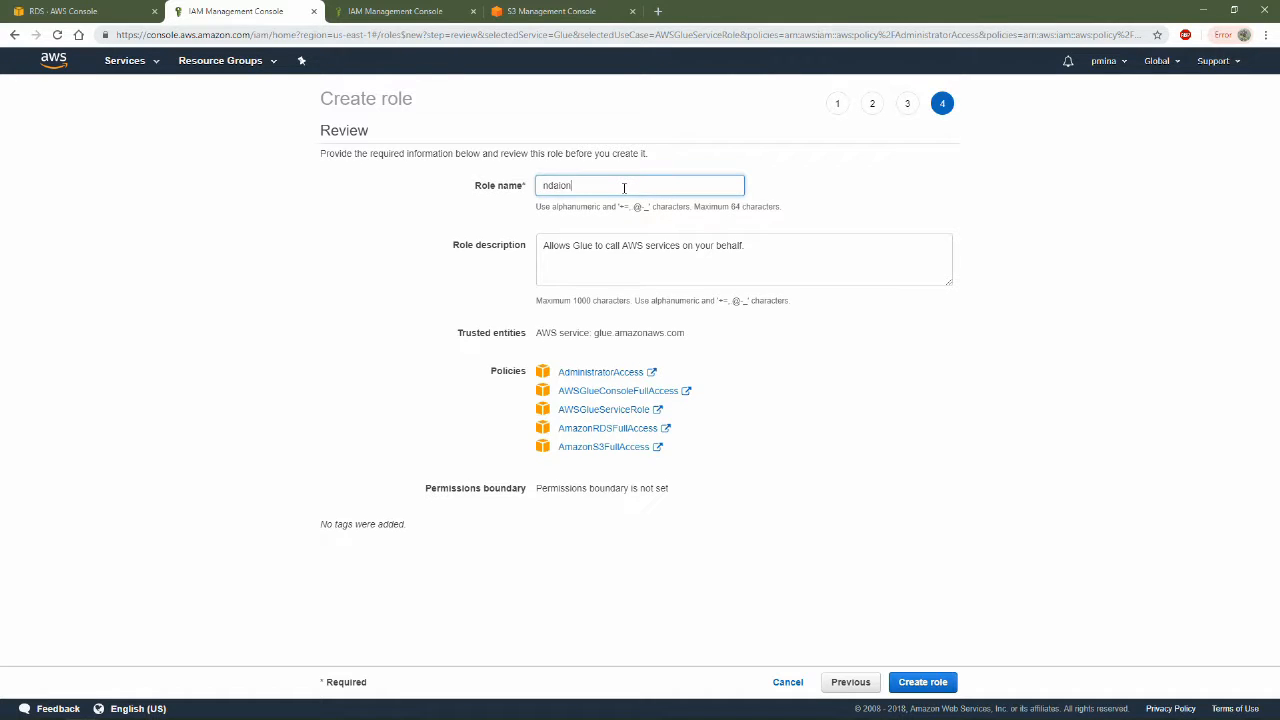
pyautogui.press('BackSpace')
pyautogui.press('BackSpace')
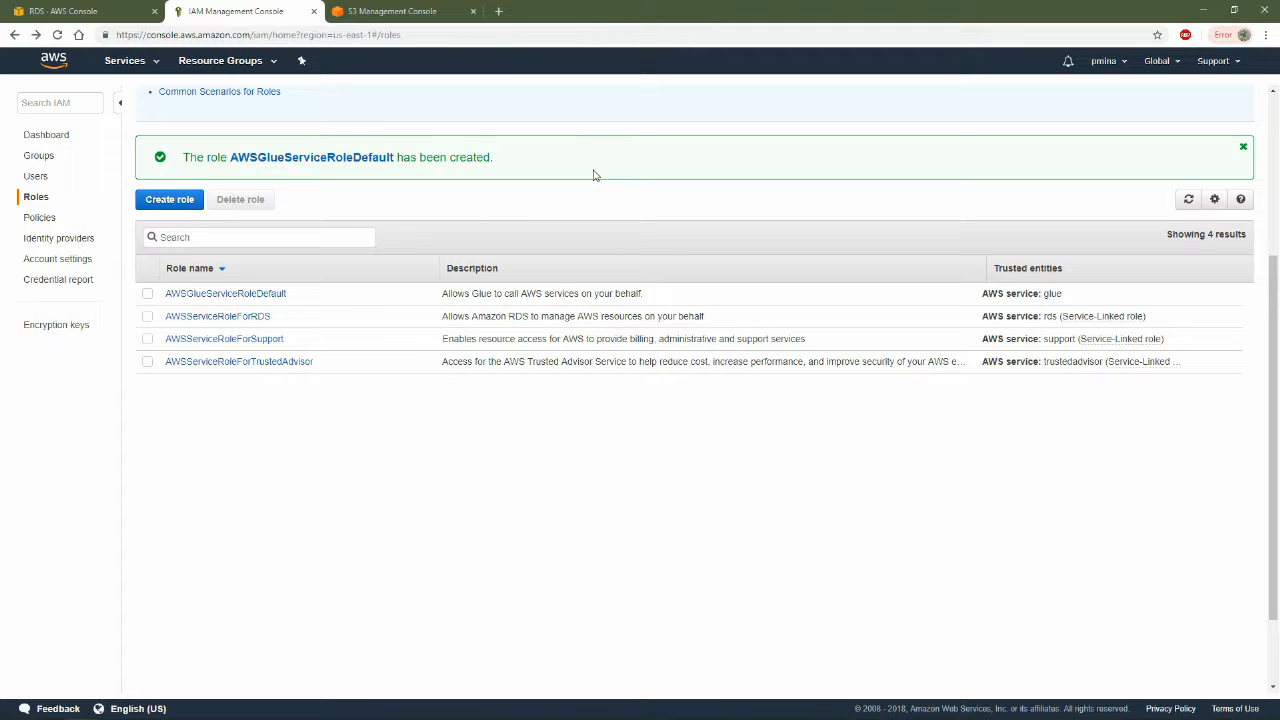
# Examine the list of IAM roles and glance at the ist274demo instance in the RDS tab
pyautogui.scroll(-1, 706, 531)
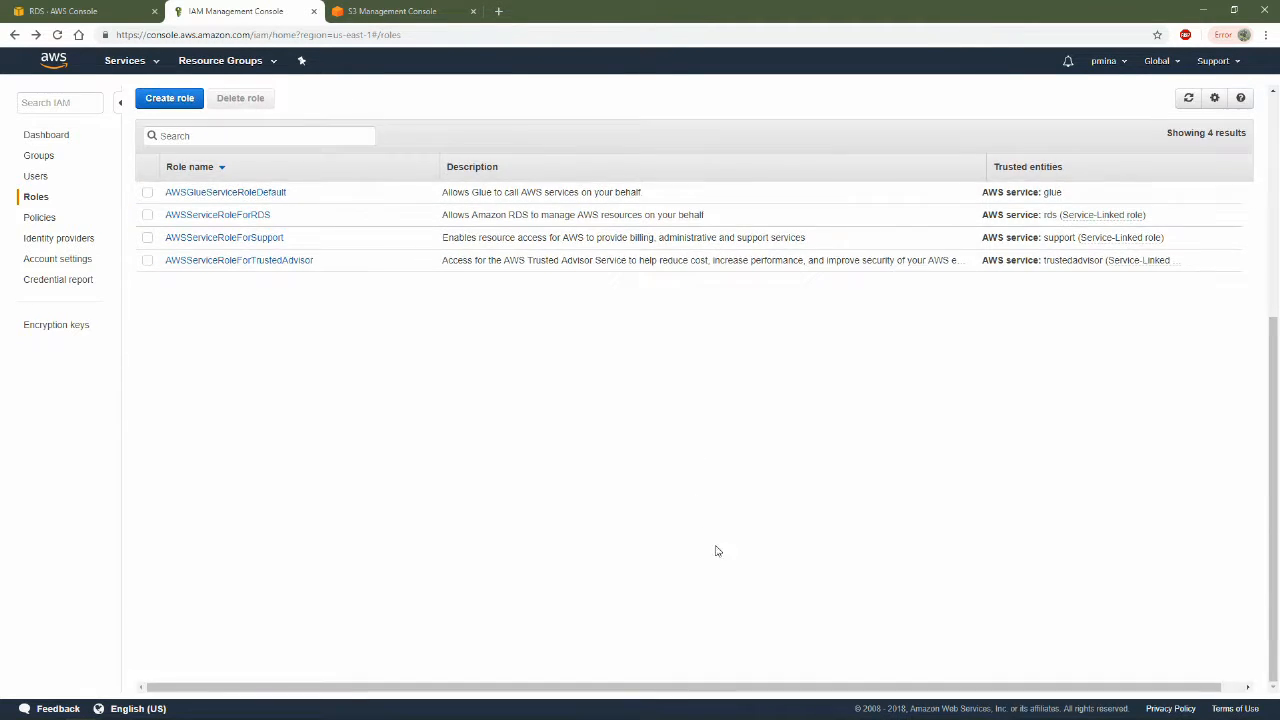
pyautogui.scroll(4, 390, 190)
pyautogui.click(52, 6)
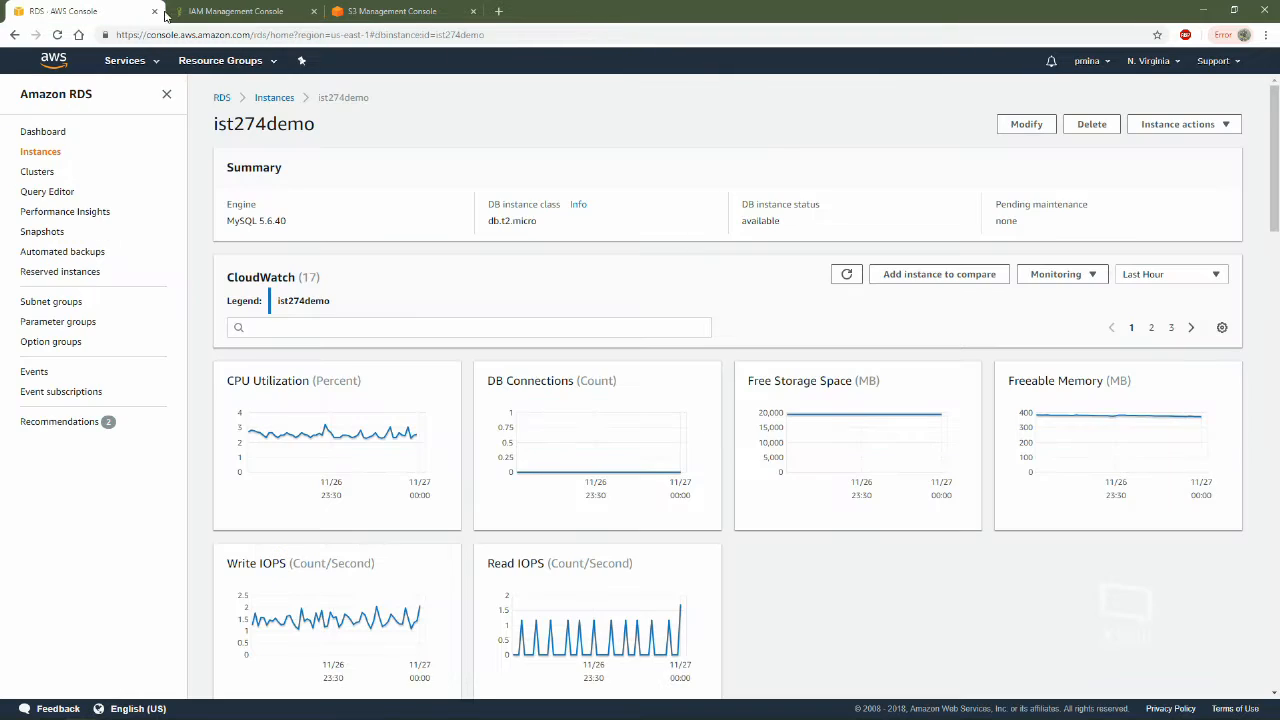
pyautogui.click(236, 11)
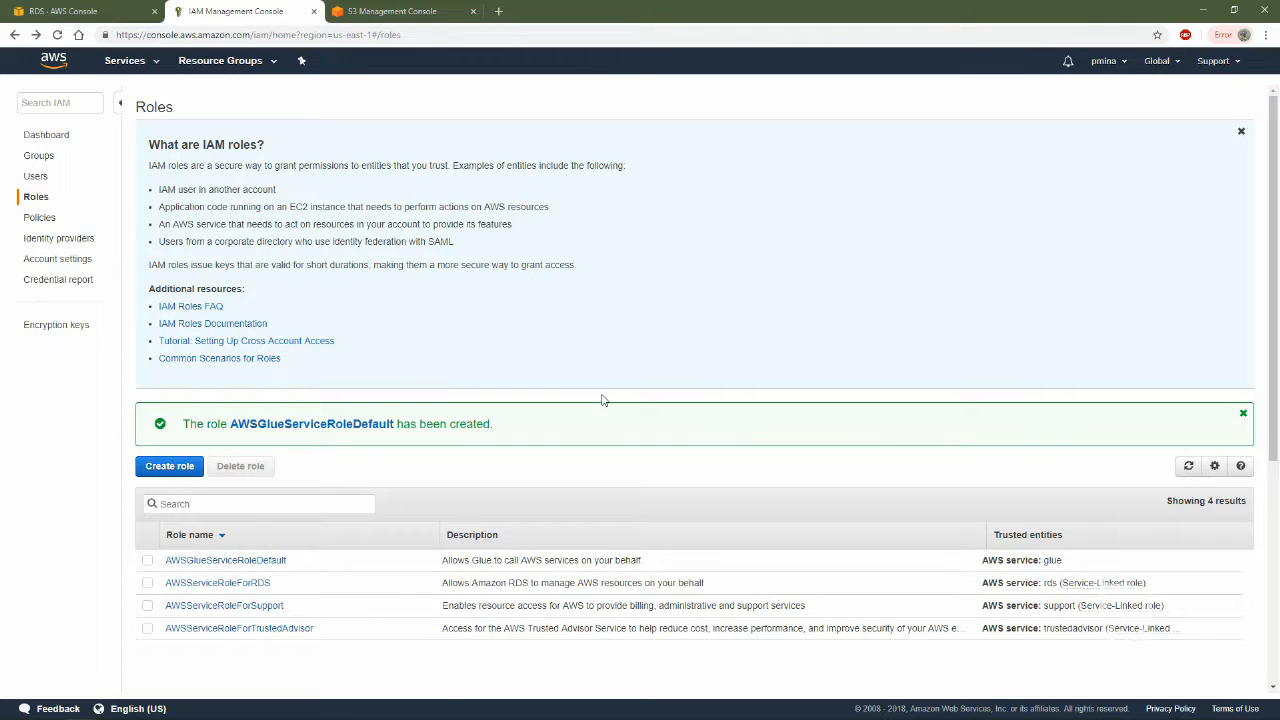
pyautogui.scroll(-3, 605, 400)
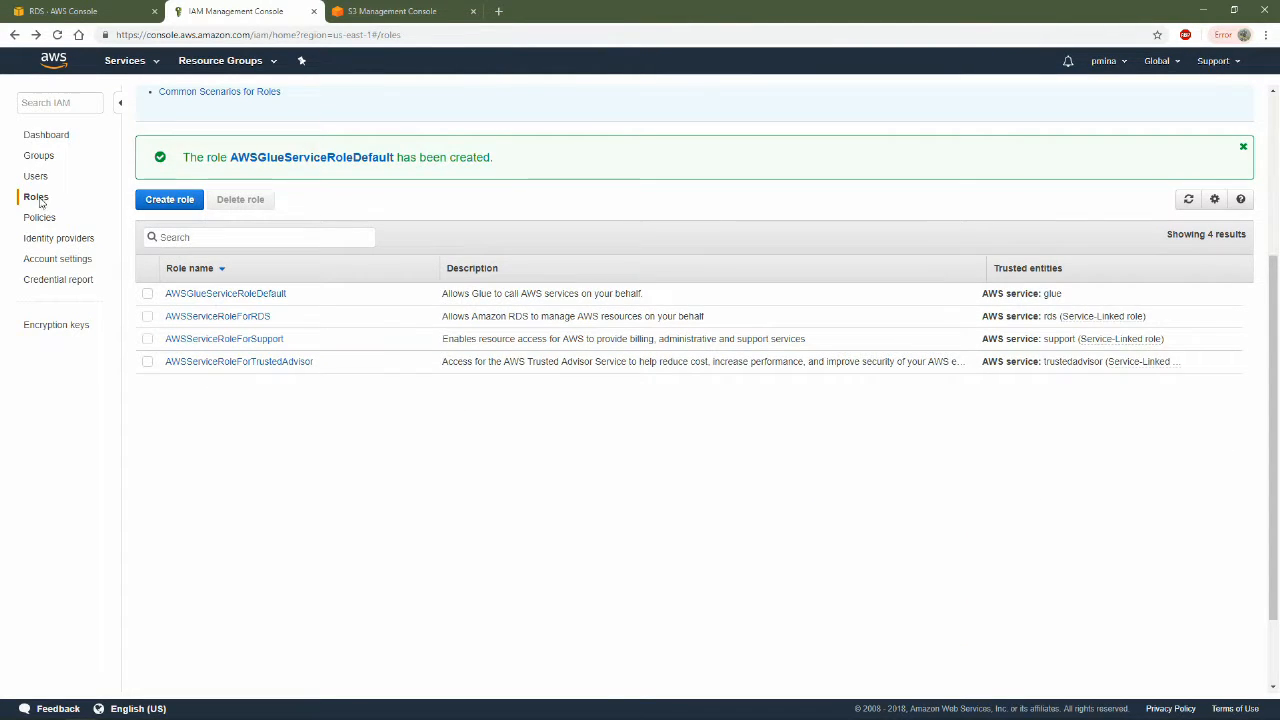
# Return to the AWS console home, search the services for "s3" and open the S3 console
pyautogui.hotkey('alt', 'Left')
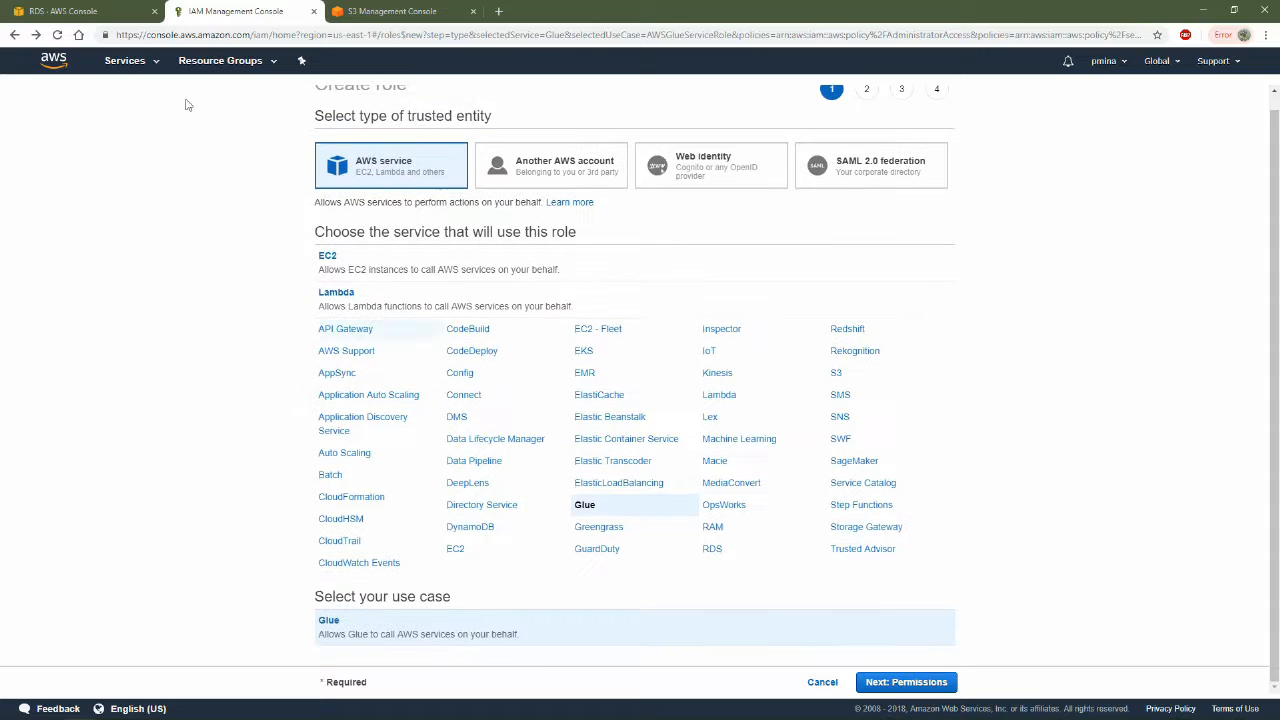
pyautogui.click(54, 61)
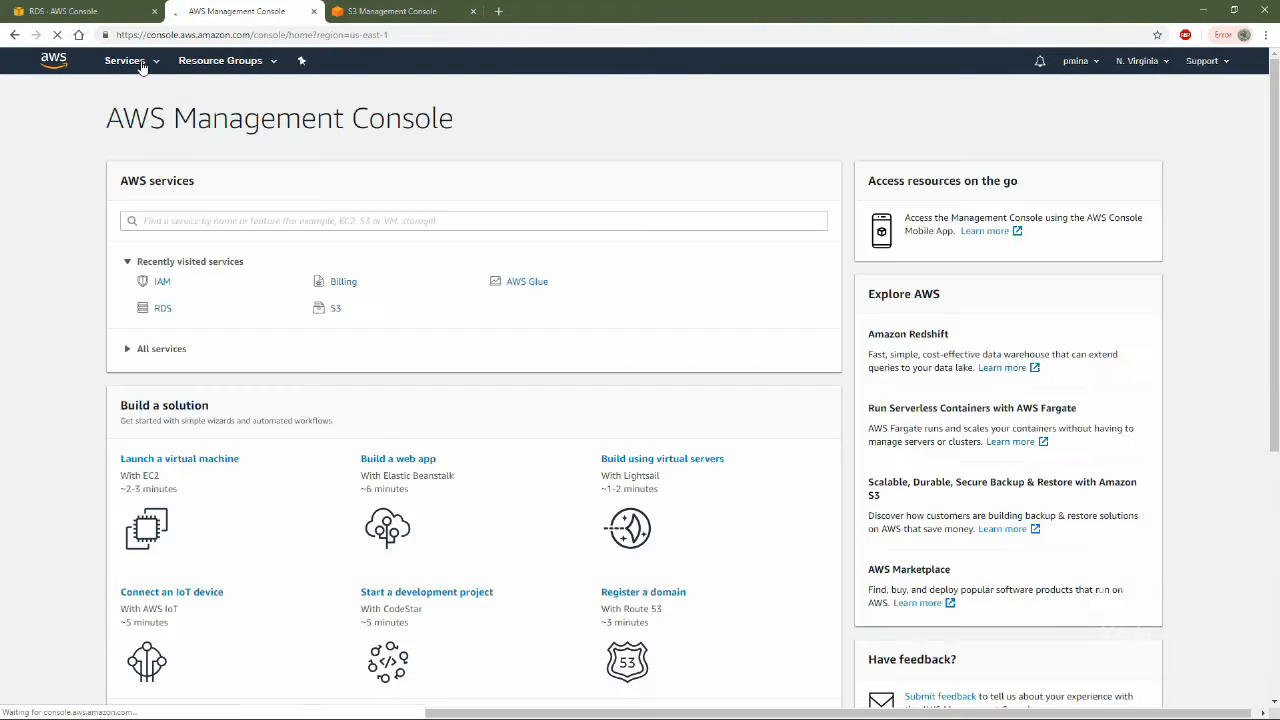
pyautogui.click(124, 62)
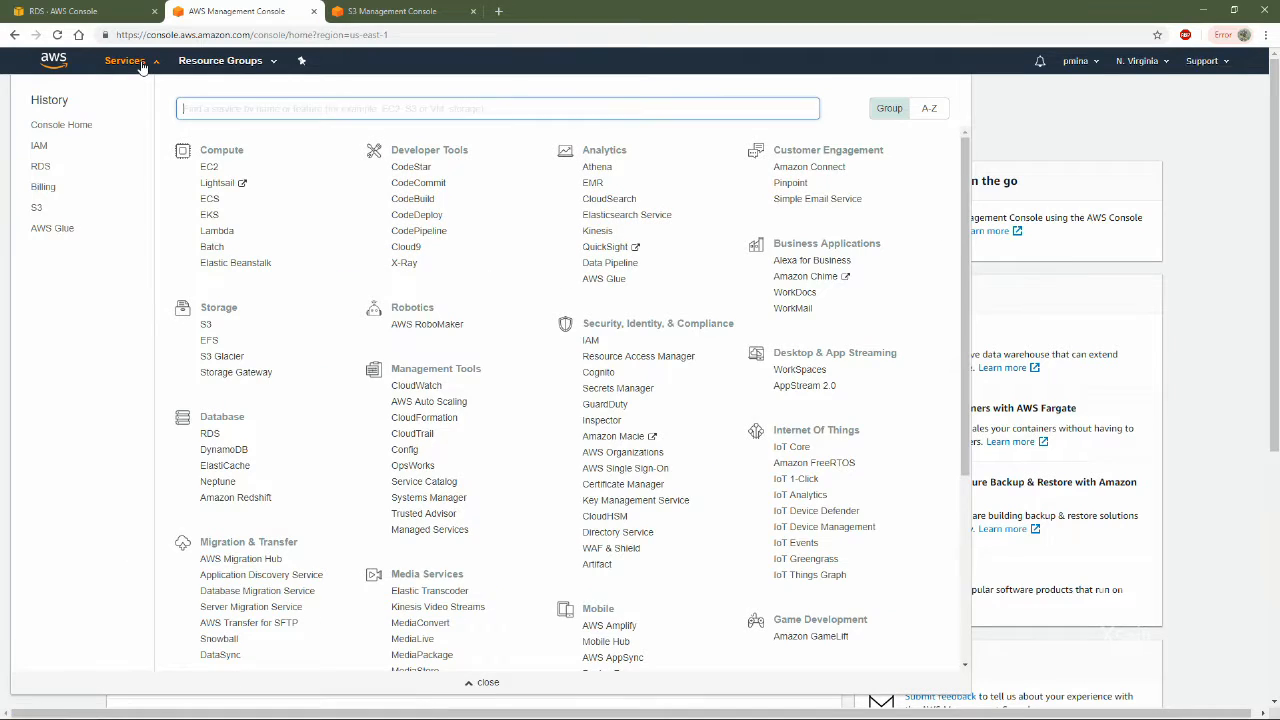
pyautogui.write('s3')
pyautogui.click(242, 141)
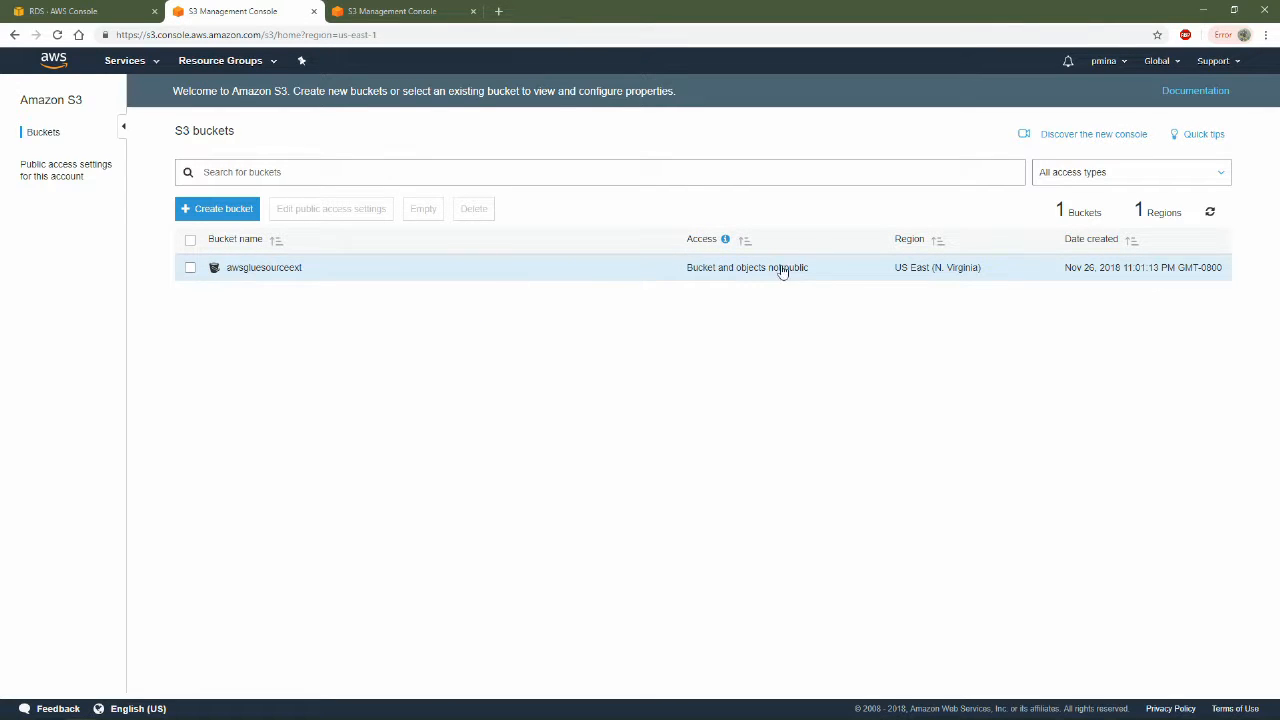
pyautogui.click(376, 11)
pyautogui.click(224, 12)
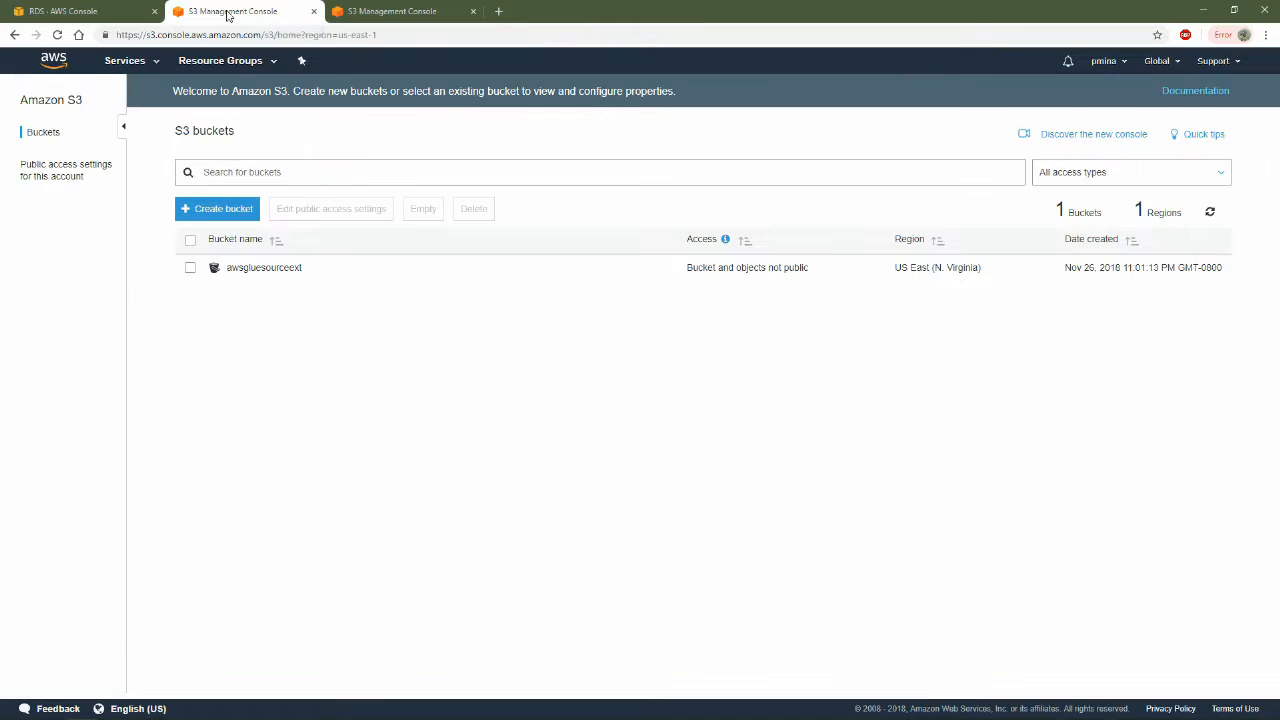
# Start a new S3 bucket named dwadawda in US East (N. Virginia) and proceed to its options
pyautogui.click(217, 210)
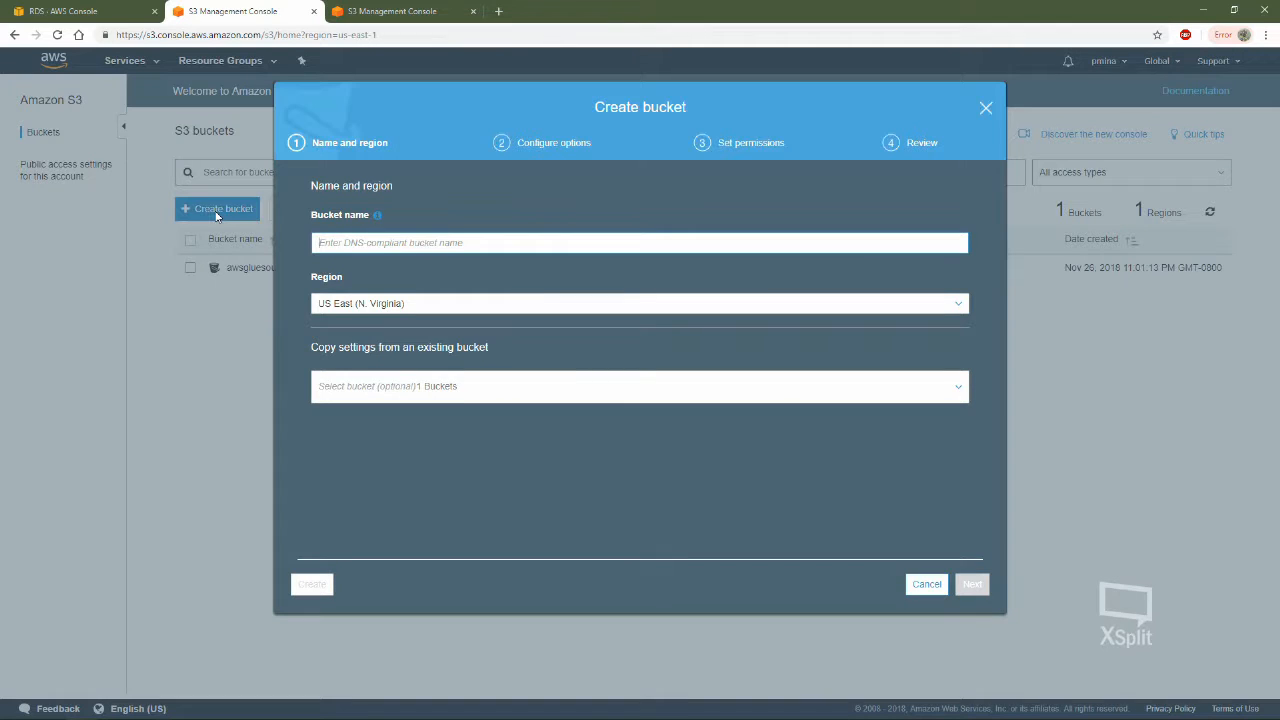
pyautogui.write('dwadawda')
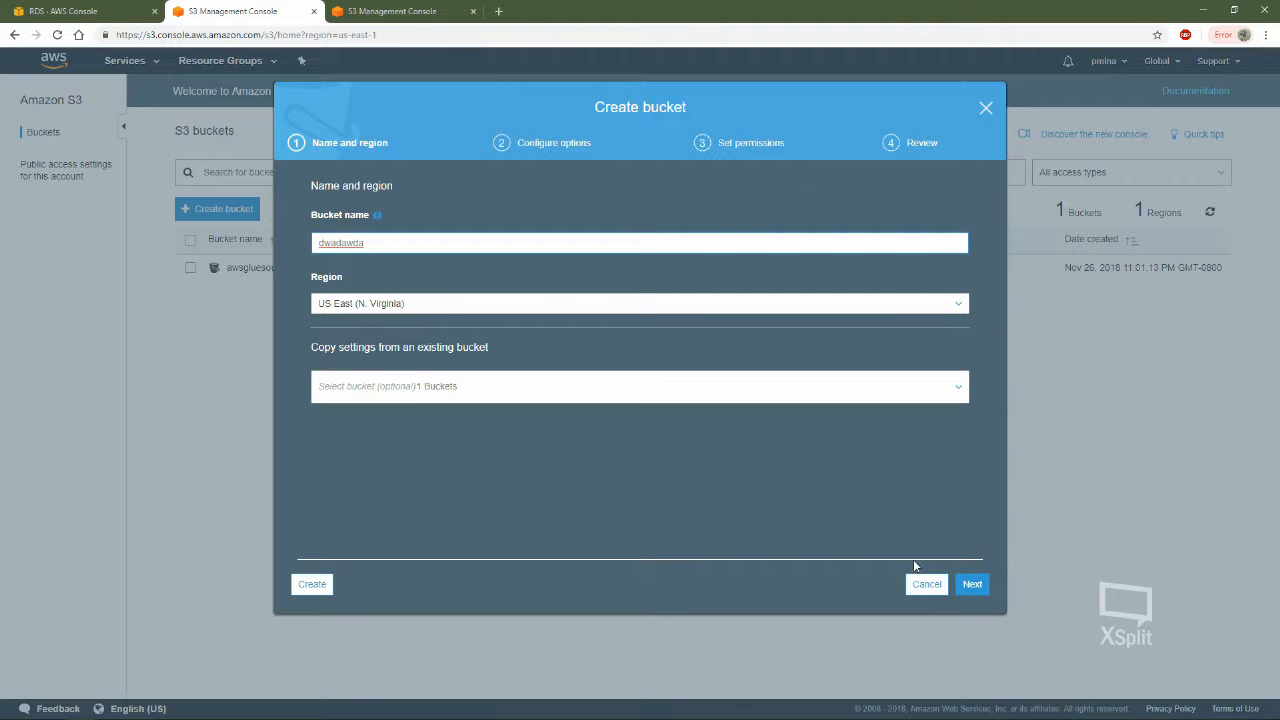
pyautogui.click(972, 585)
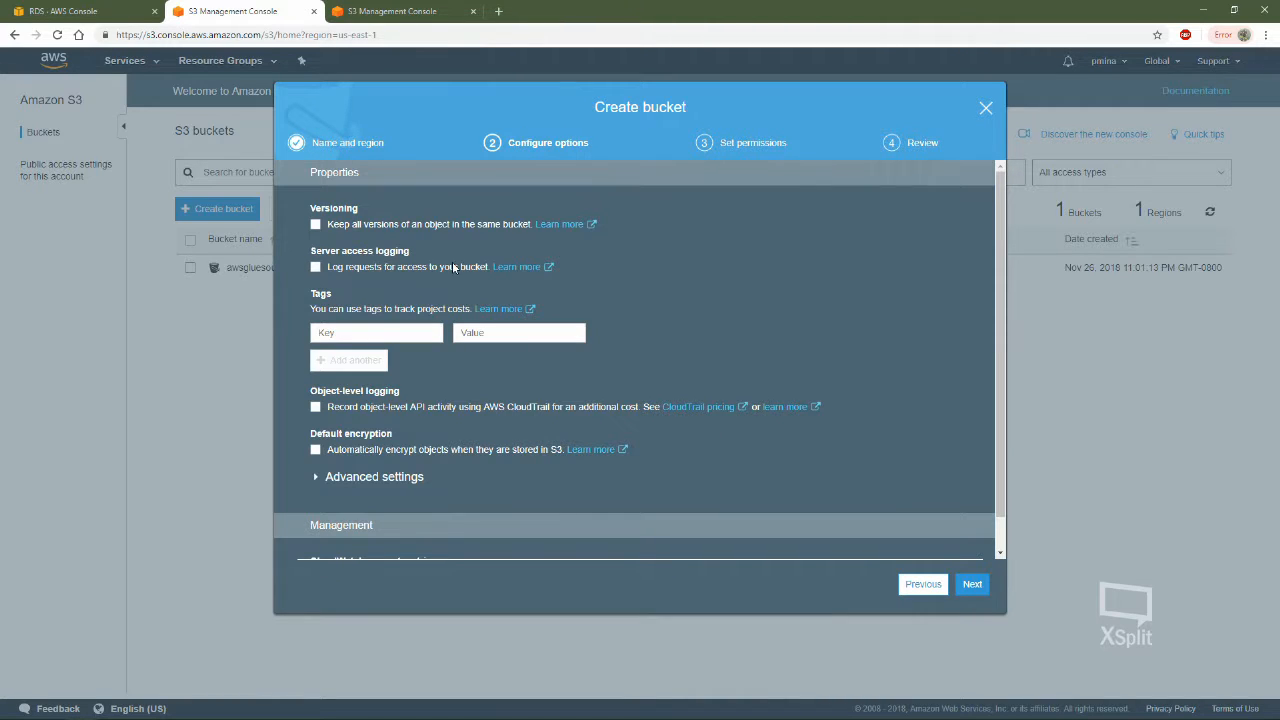
# Keep the default options and recommended public access blocks, review the settings, and submit the bucket for creation
pyautogui.scroll(-2, 390, 390)
pyautogui.scroll(2, 380, 330)
pyautogui.scroll(-1, 460, 449)
pyautogui.scroll(1, 331, 479)
pyautogui.click(968, 584)
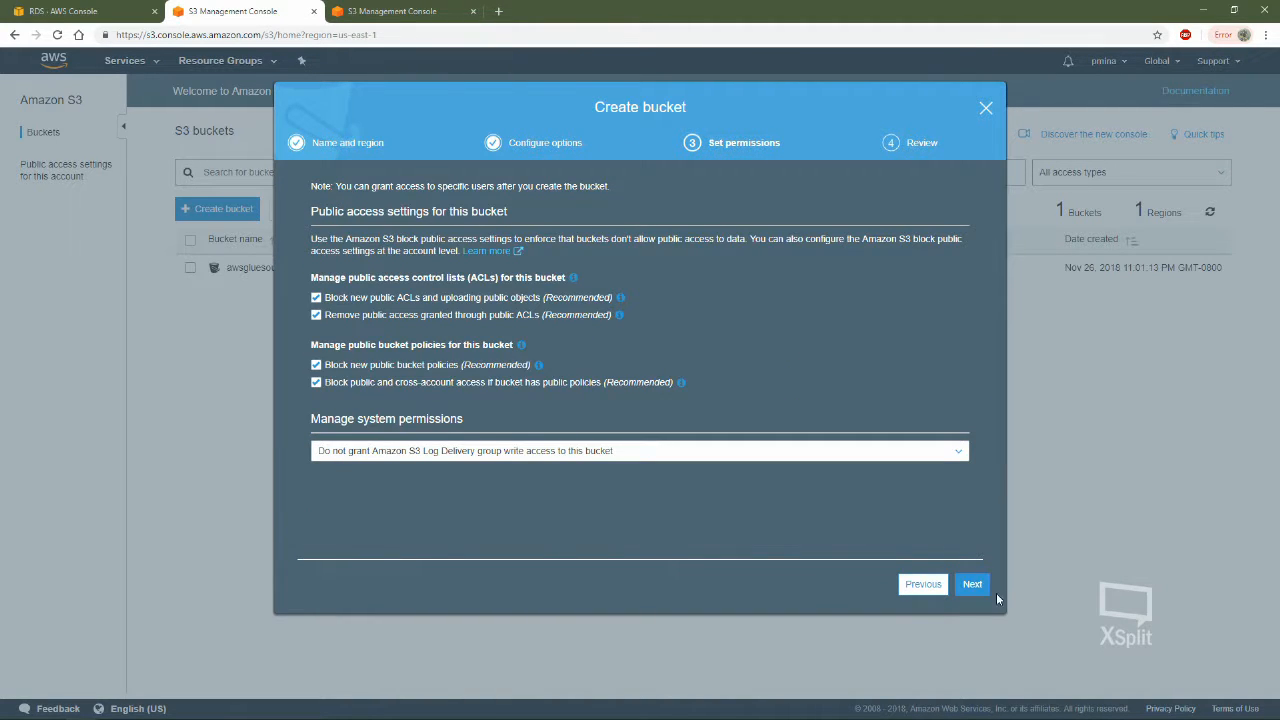
pyautogui.click(968, 588)
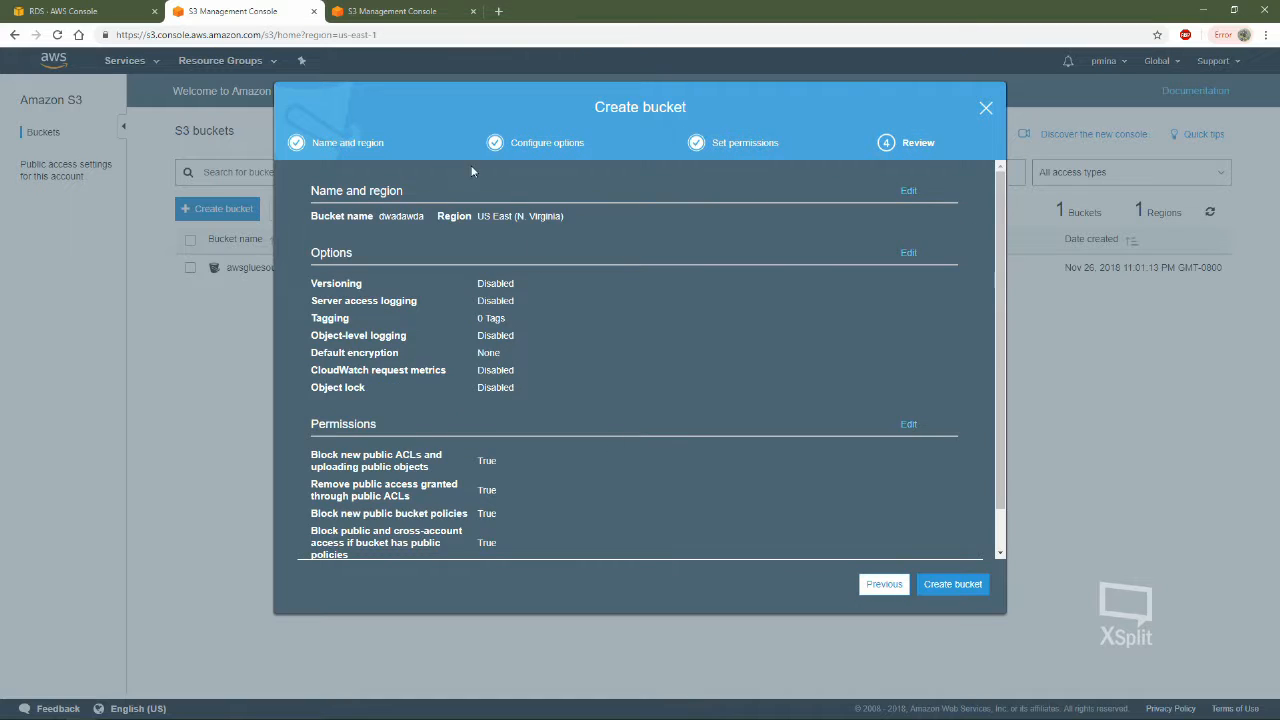
pyautogui.scroll(-1, 651, 417)
pyautogui.click(953, 584)
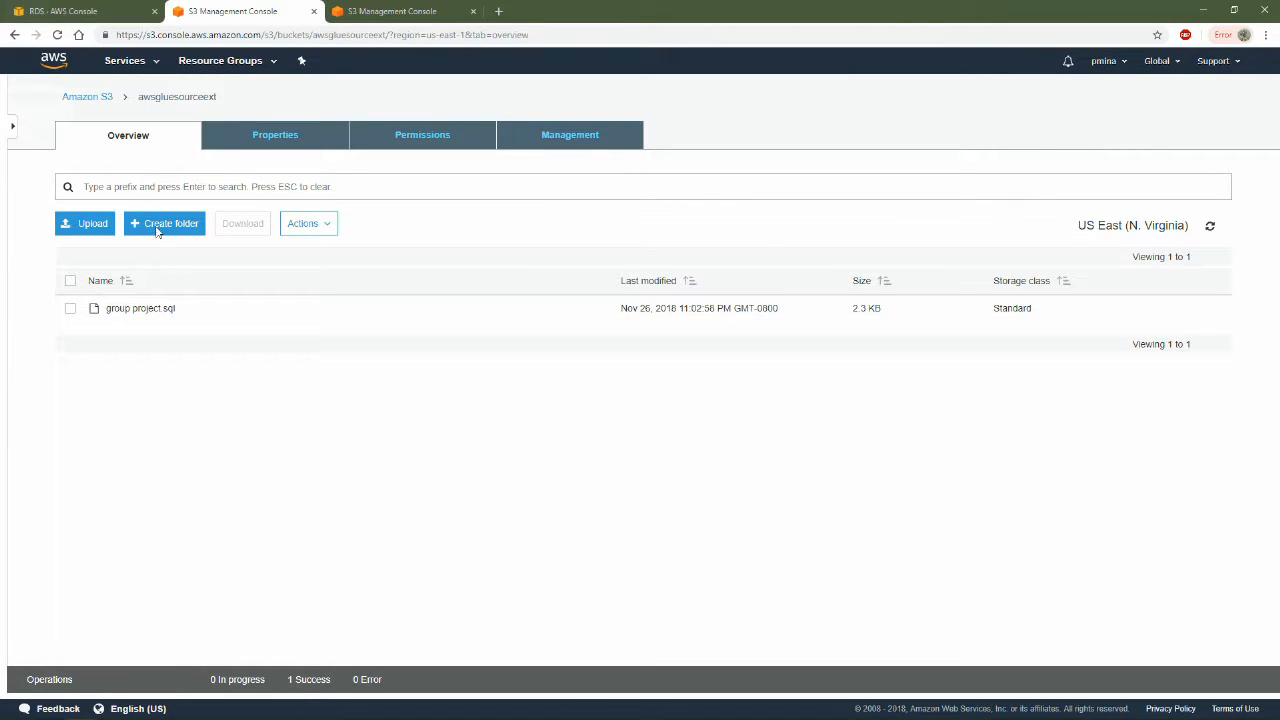
# Open the awsgluesourceext bucket from the bucket list, view its file upload dialog and close it without adding files
pyautogui.click(87, 96)
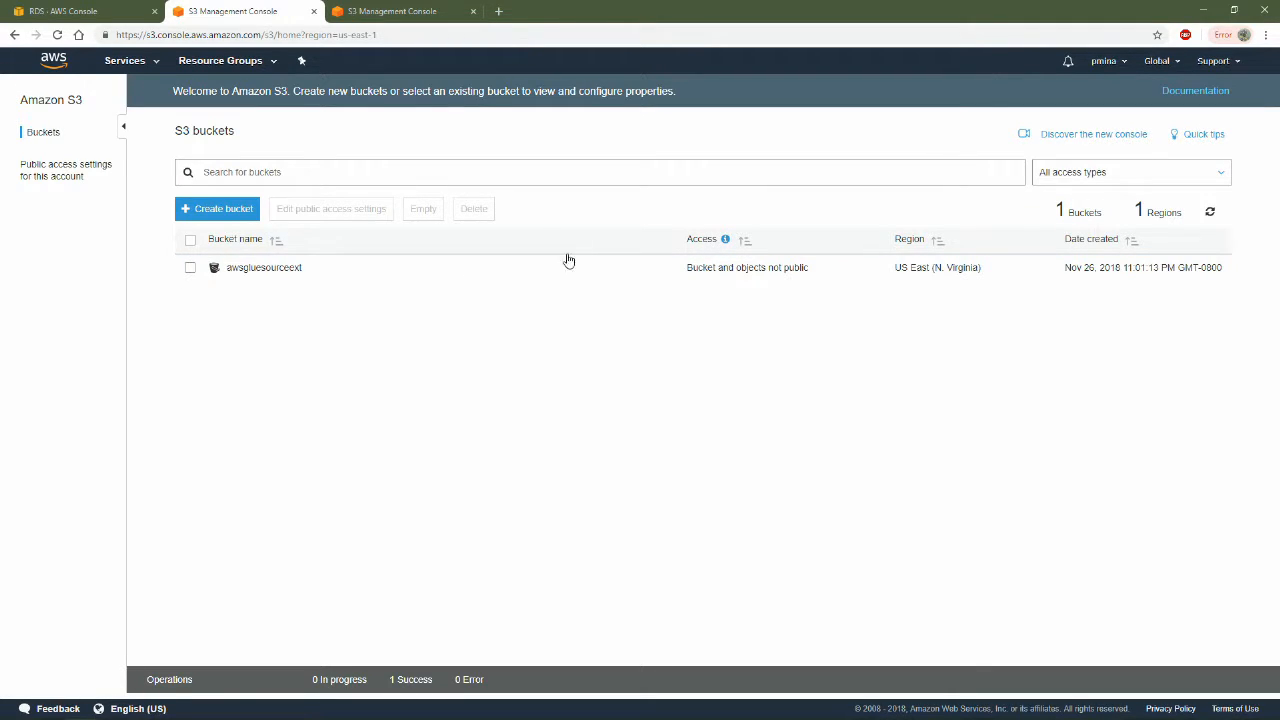
pyautogui.click(268, 270)
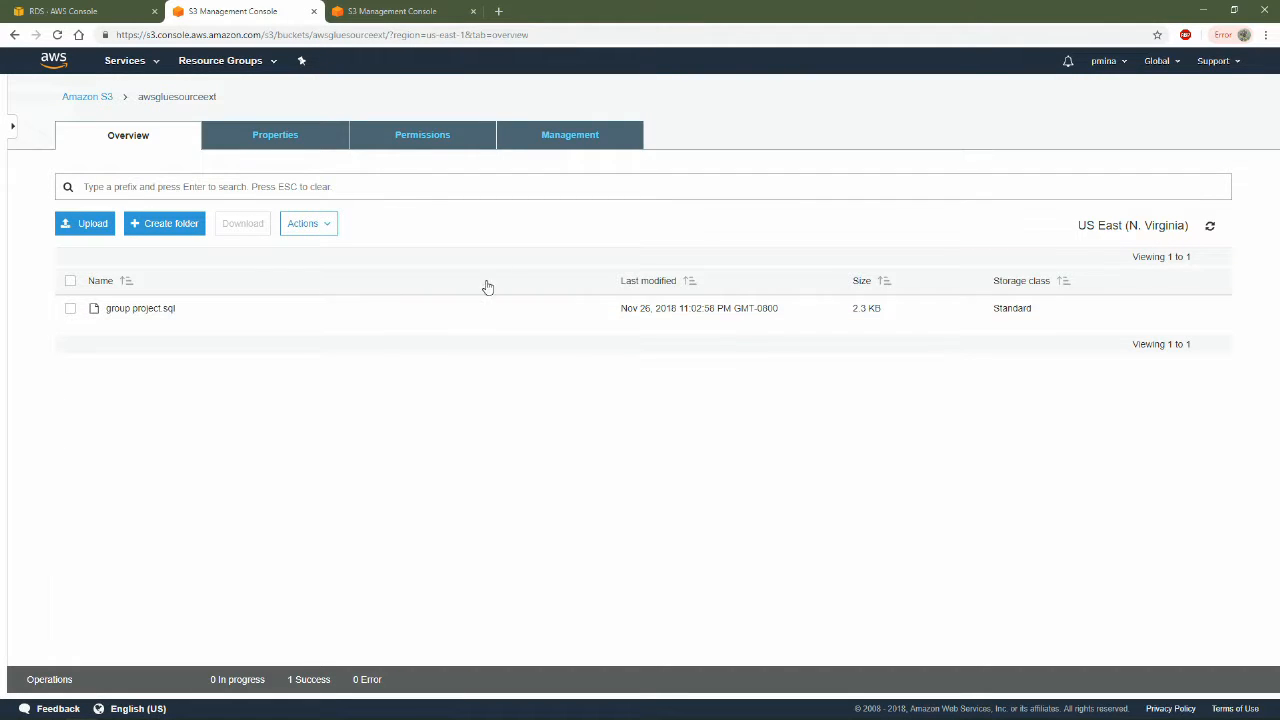
pyautogui.click(86, 224)
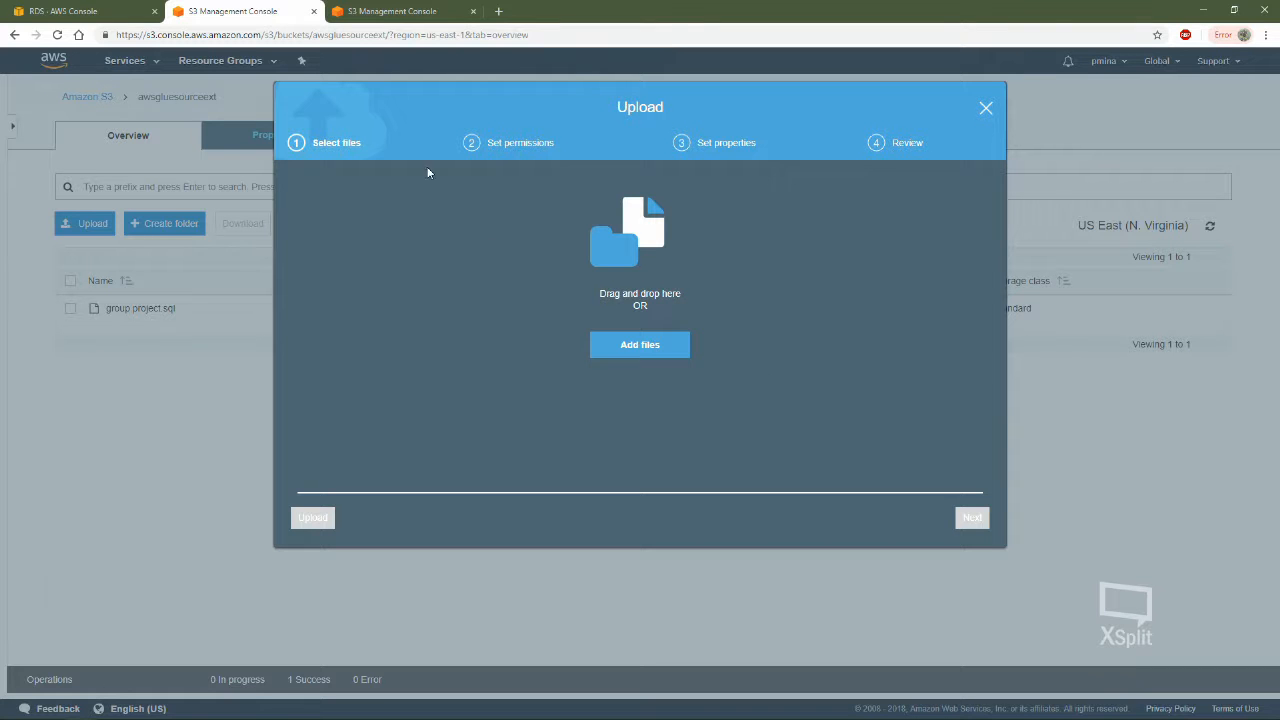
pyautogui.click(988, 108)
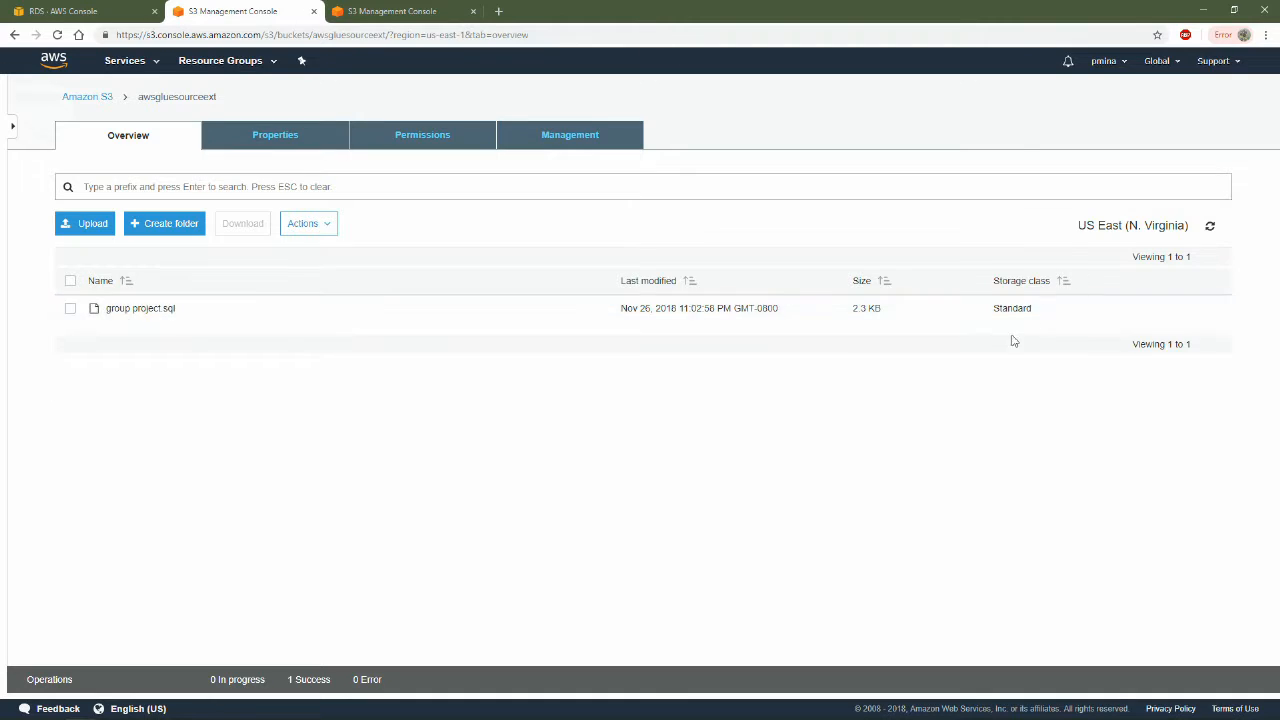
# Close the extra S3 tab and open the rds-launch-wizard security group from the ist274demo instance's details
pyautogui.click(473, 11)
pyautogui.click(87, 14)
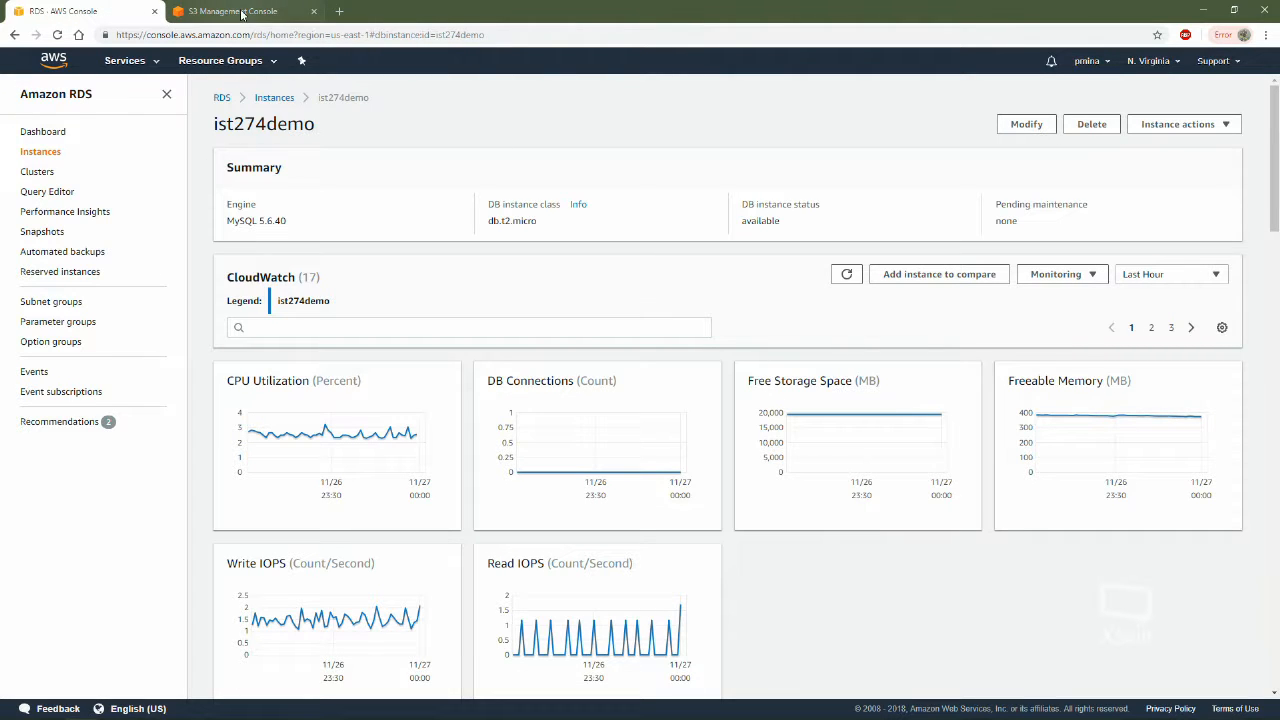
pyautogui.moveTo(788, 218); pyautogui.dragTo(739, 221)
pyautogui.click(757, 153)
pyautogui.scroll(-5, 695, 420)
pyautogui.scroll(5, 808, 531)
pyautogui.scroll(-5, 713, 475)
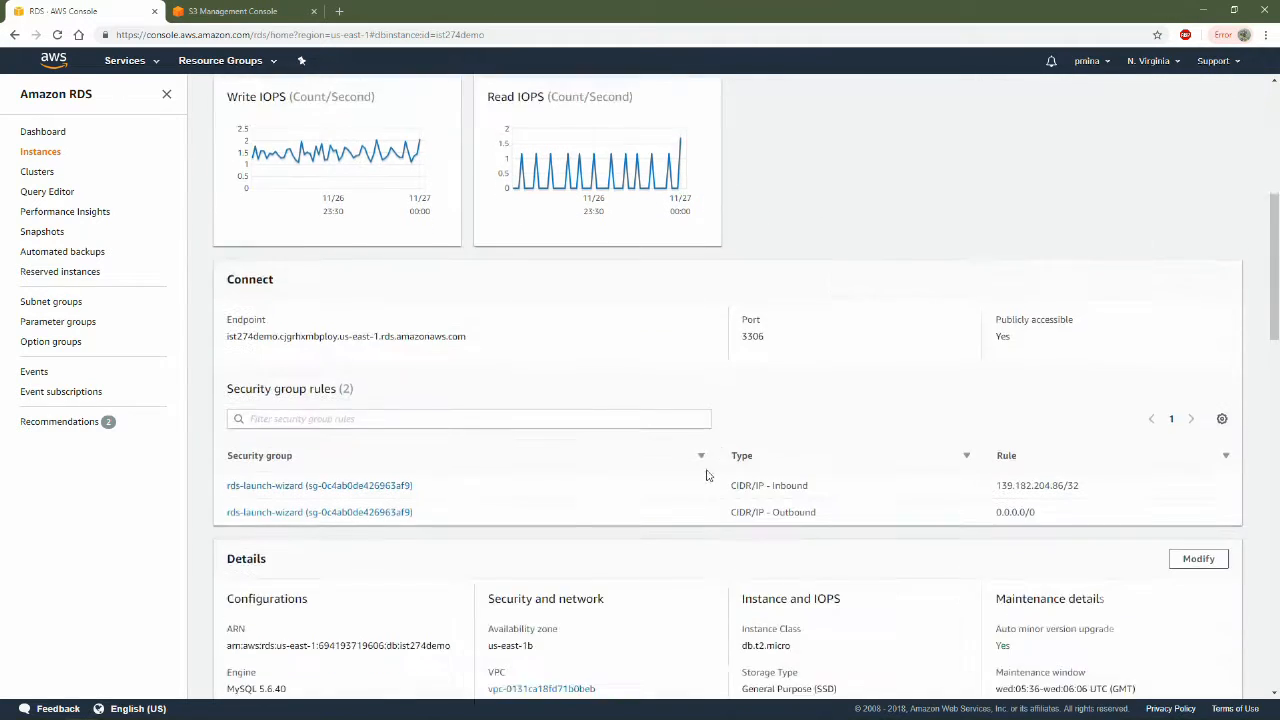
pyautogui.scroll(-4, 713, 475)
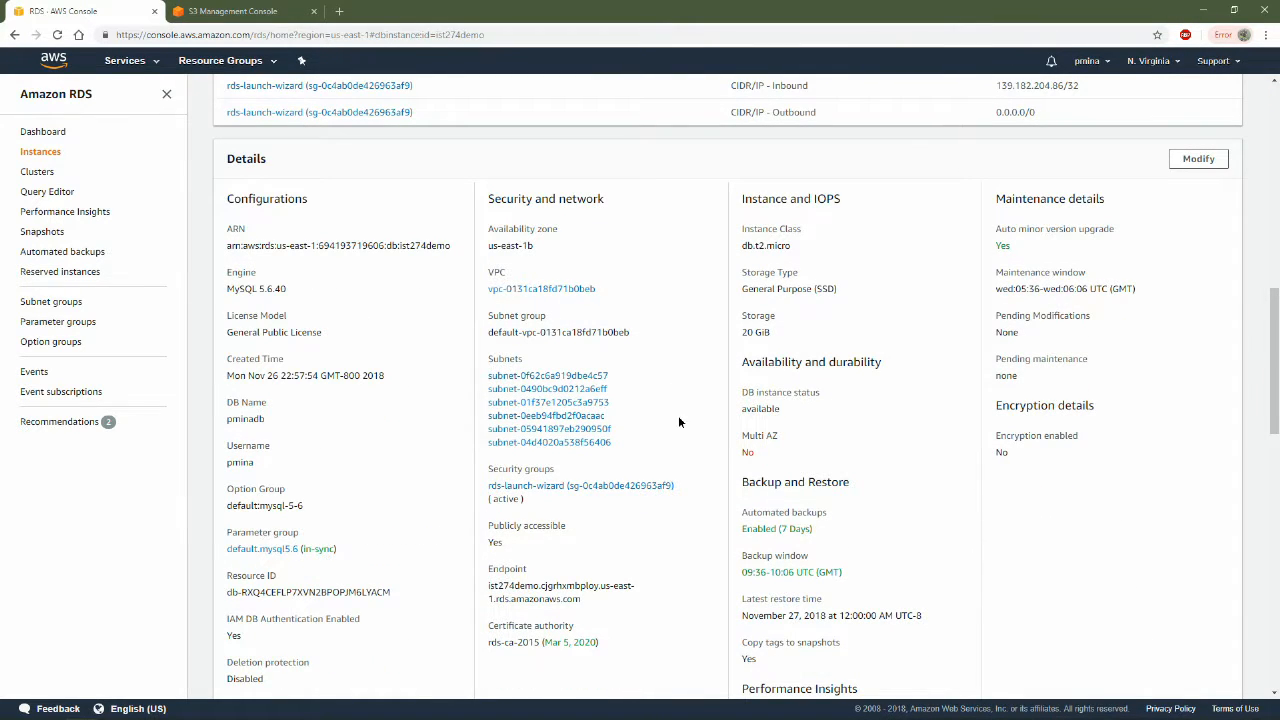
pyautogui.click(611, 490)
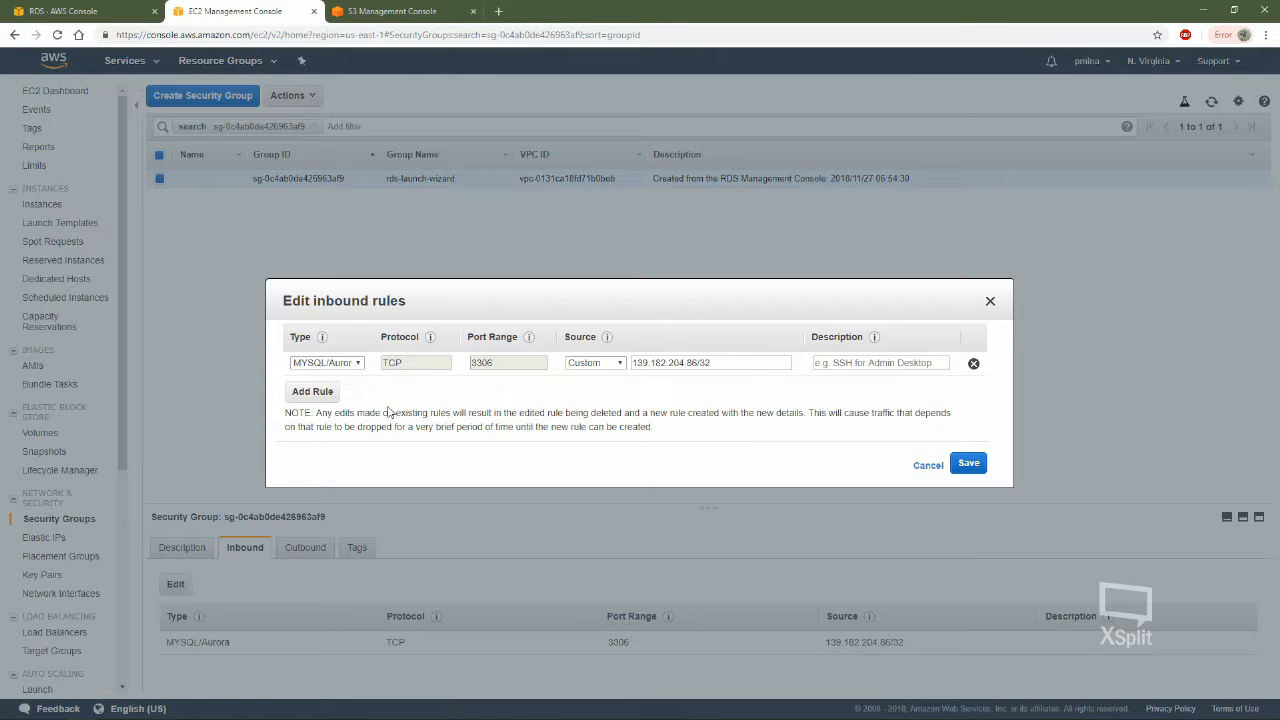
# Add an inbound rule of type All traffic with the security group sg-0c4ab0de426963af9 as its source
pyautogui.click(314, 392)
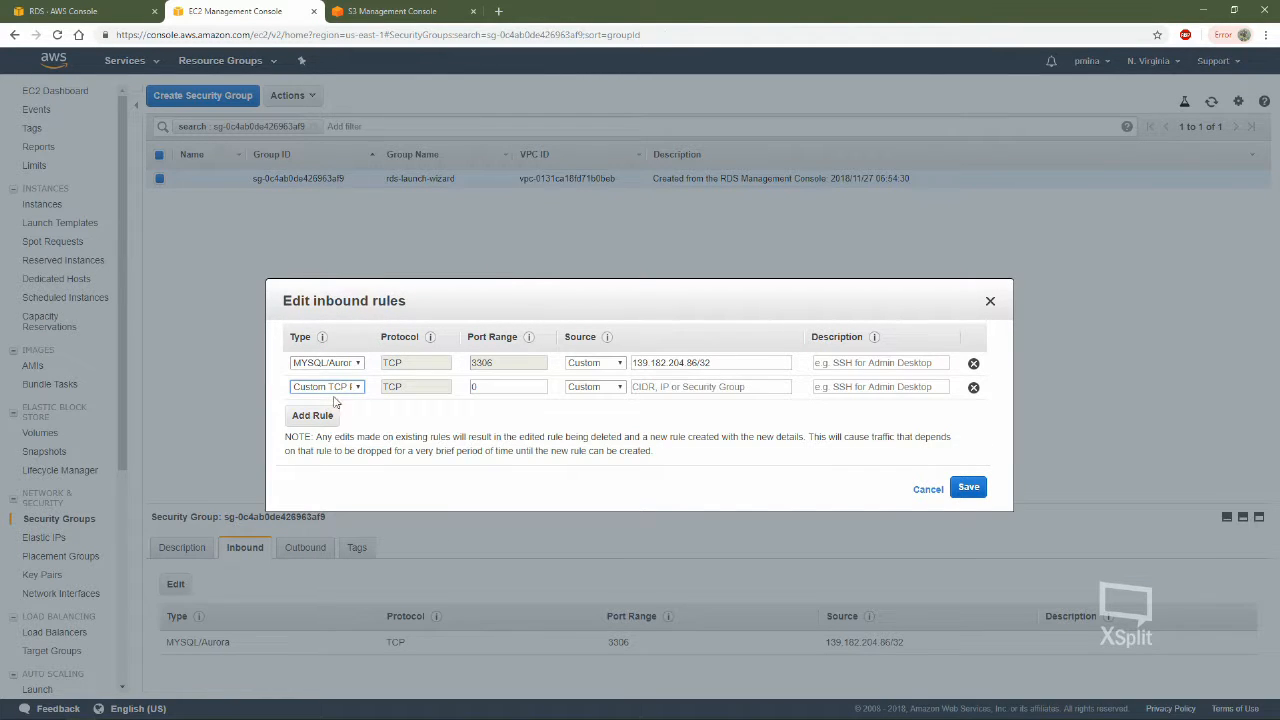
pyautogui.click(328, 387)
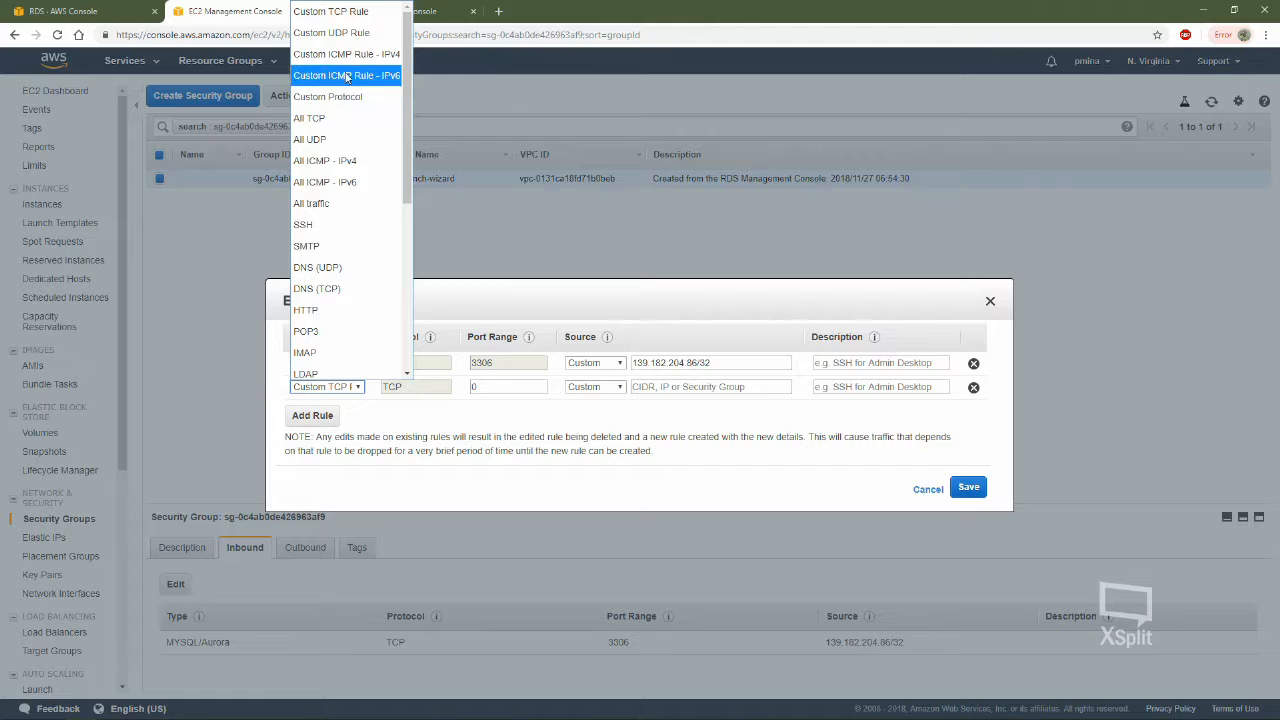
pyautogui.click(337, 204)
pyautogui.click(678, 387)
pyautogui.write('sg-0c4ab0de428963af9')
pyautogui.click(445, 423)
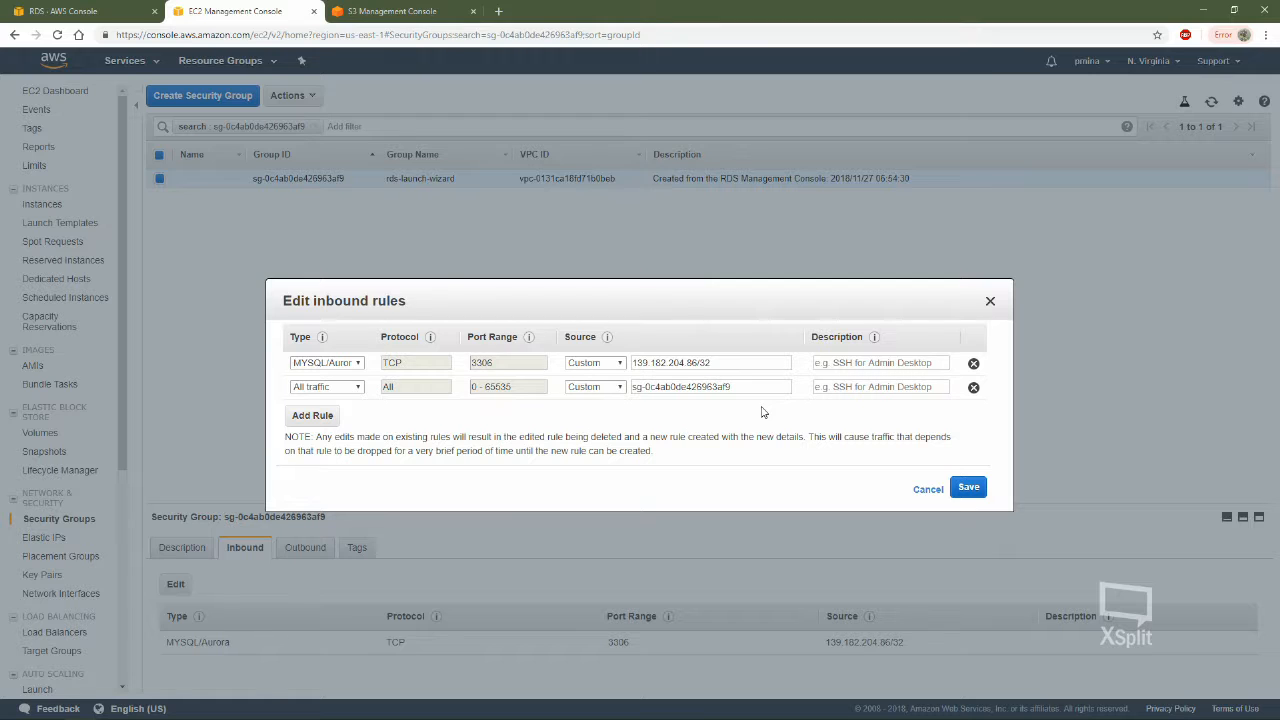
# Add a third inbound rule of type HTTPS
pyautogui.click(312, 415)
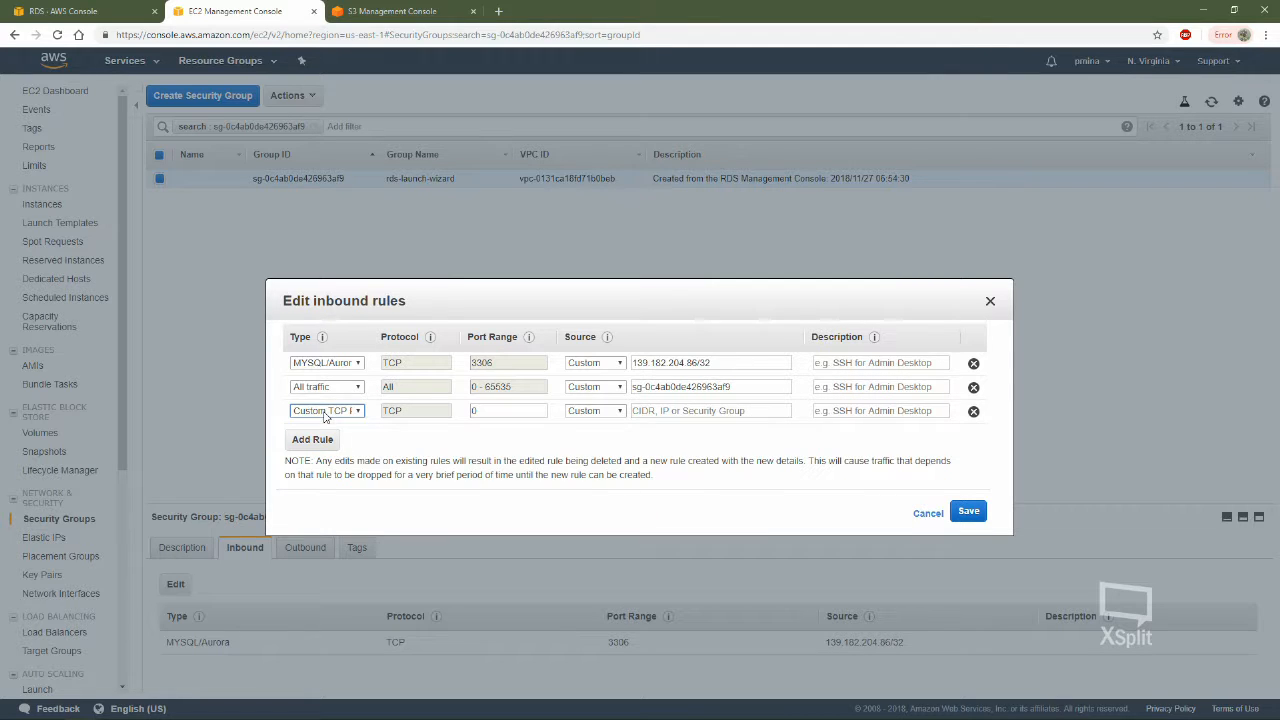
pyautogui.click(326, 412)
pyautogui.scroll(-3, 340, 310)
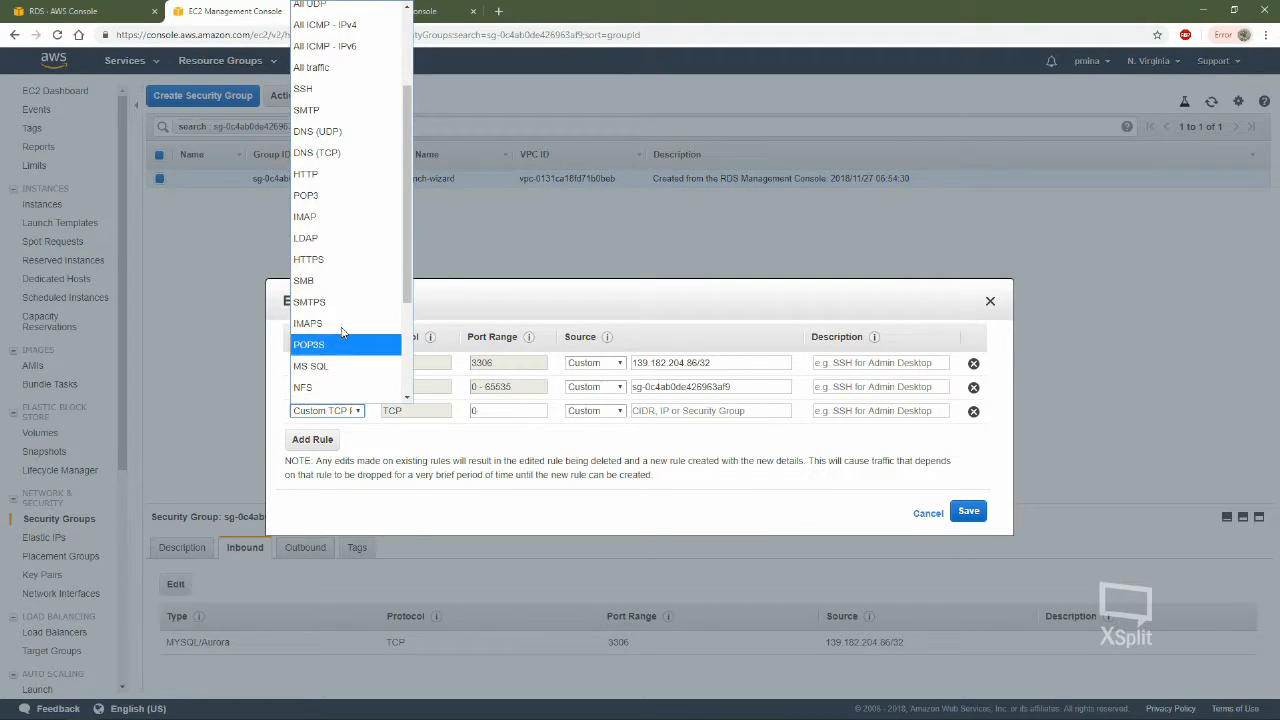
pyautogui.click(350, 262)
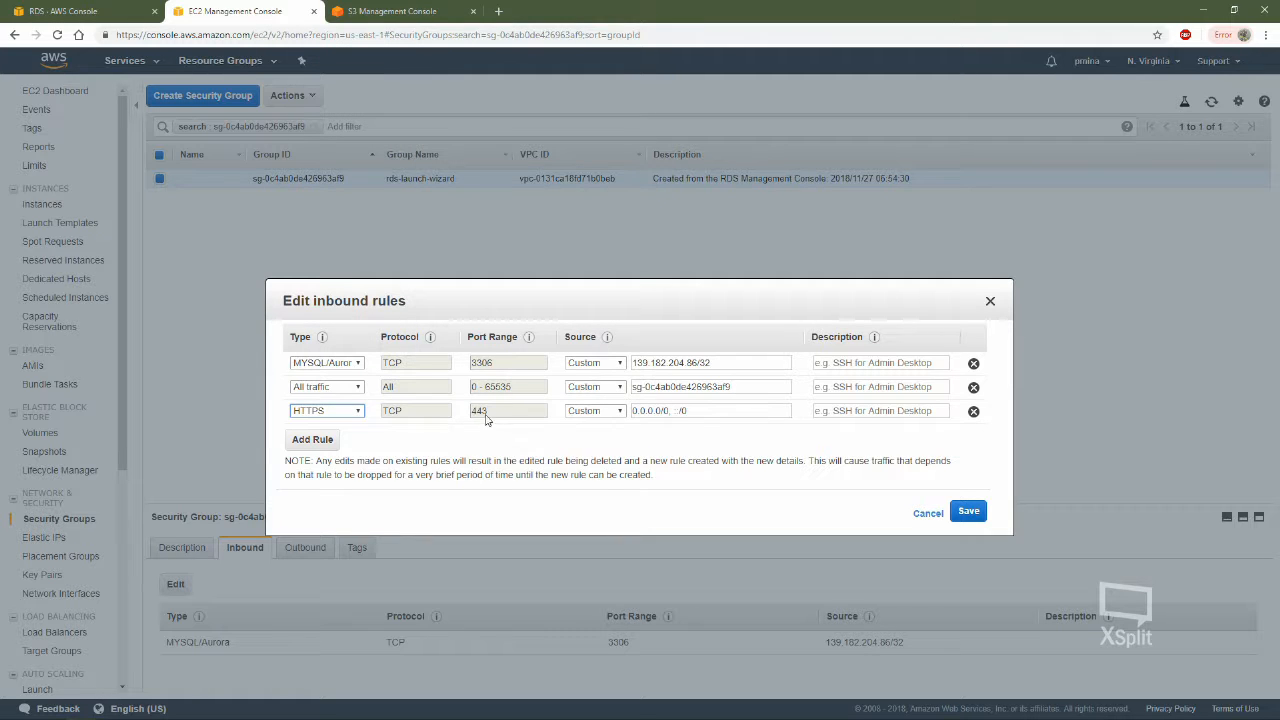
# Add a fourth inbound rule, choosing HTTP first and switching its type to HTTPS
pyautogui.click(310, 440)
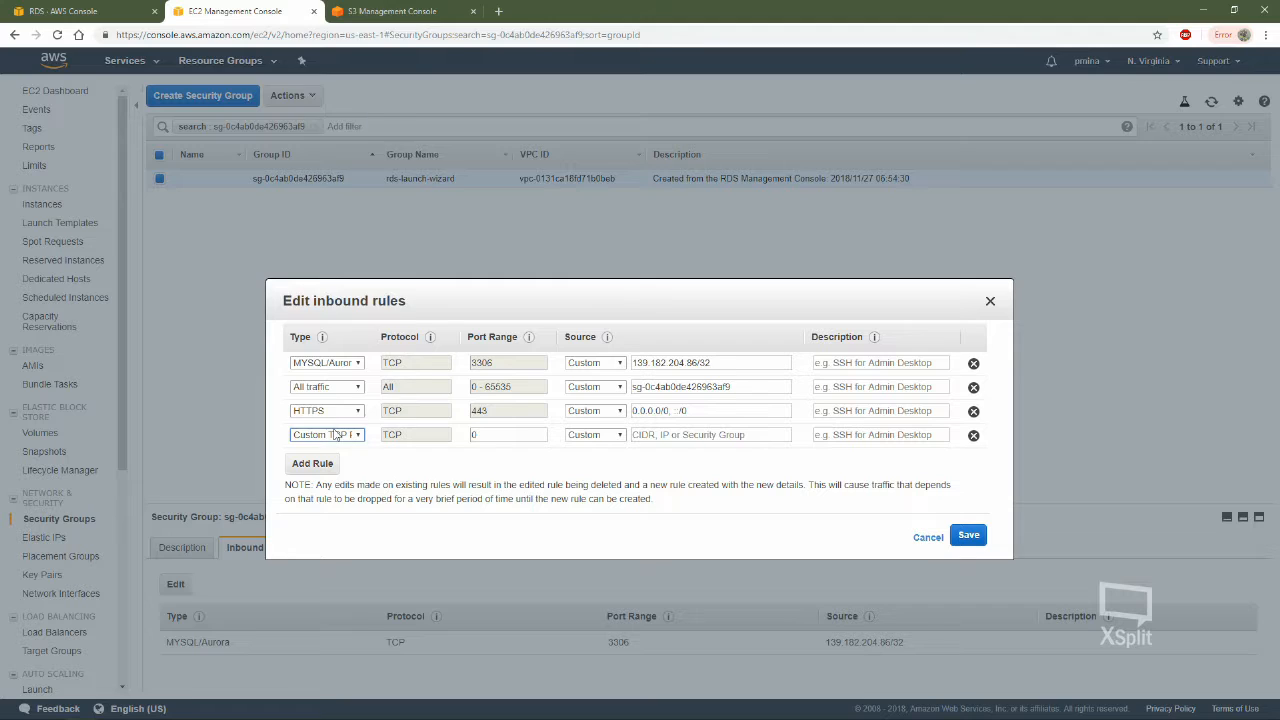
pyautogui.click(335, 434)
pyautogui.click(350, 308)
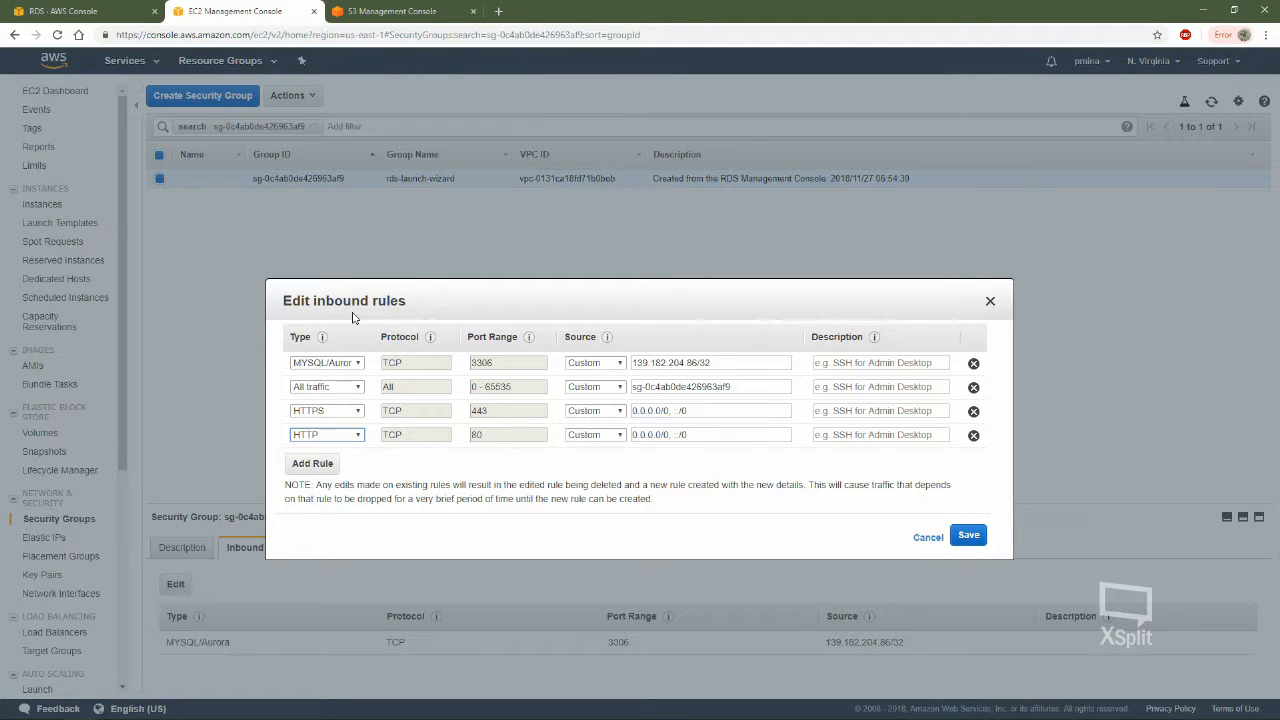
pyautogui.click(337, 434)
pyautogui.click(330, 395)
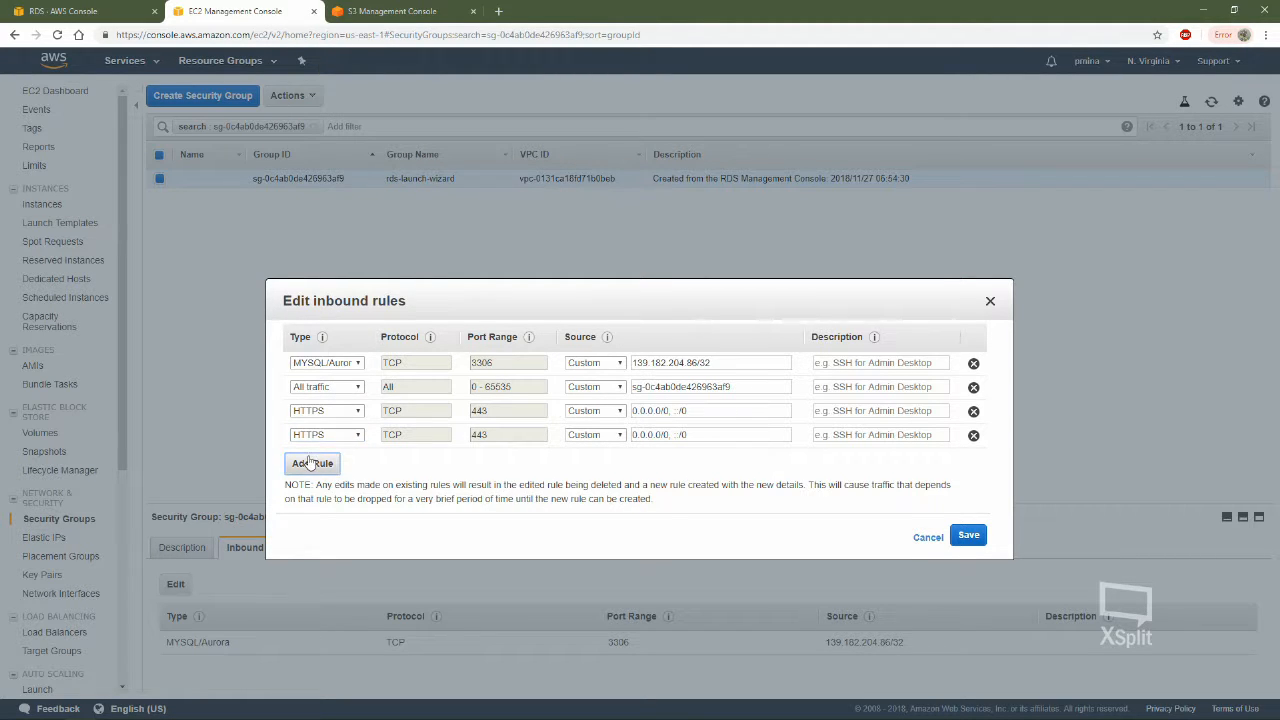
# Add a fifth inbound rule of type All traffic with its source set to Anywhere
pyautogui.click(311, 463)
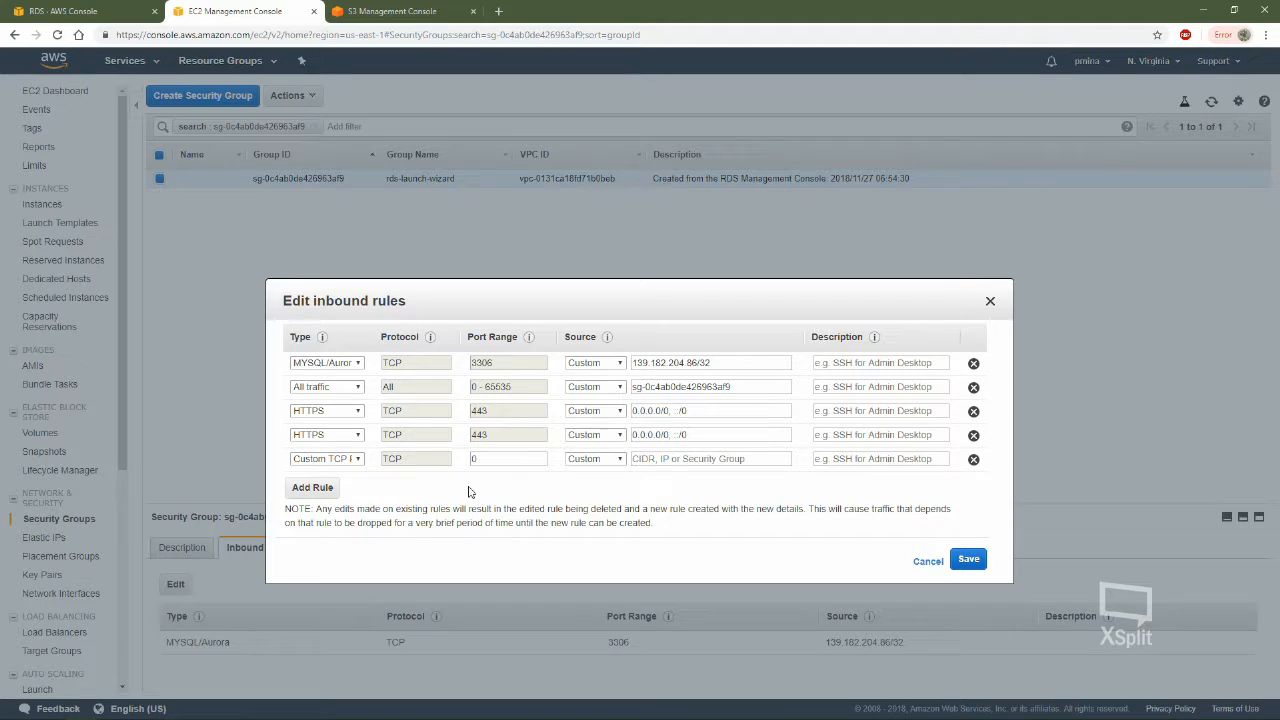
pyautogui.click(338, 461)
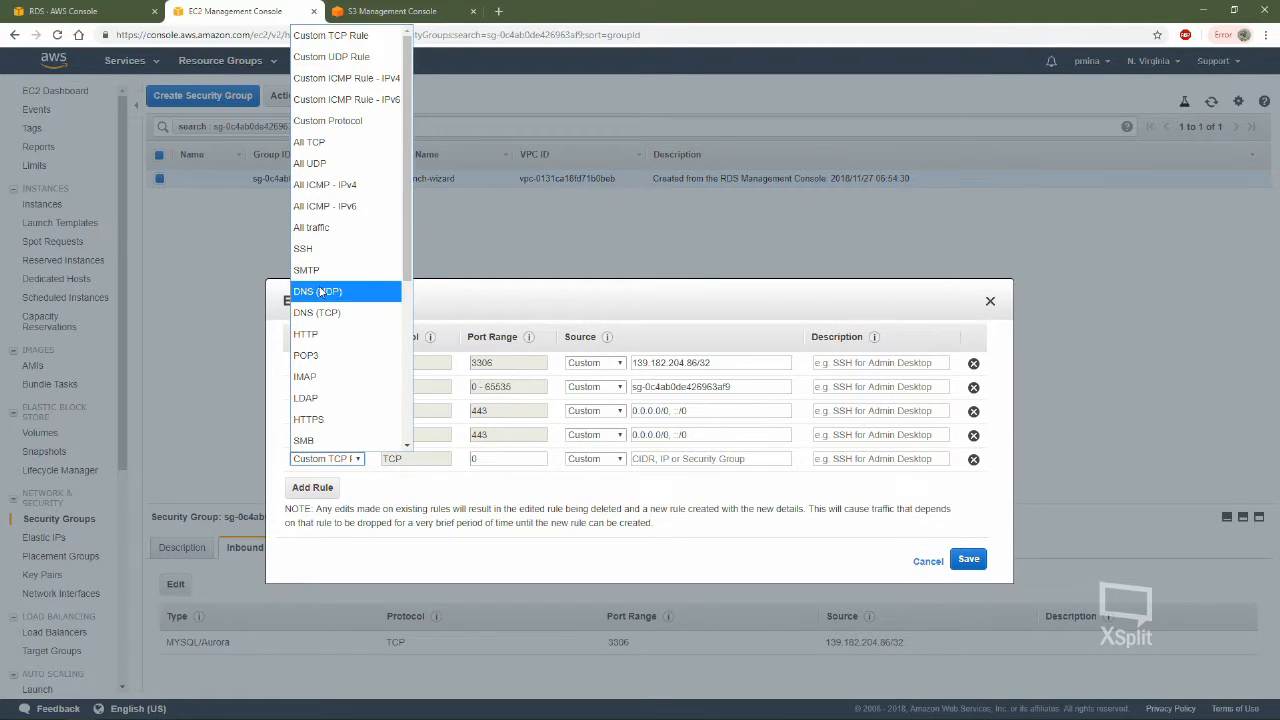
pyautogui.scroll(-1, 330, 260)
pyautogui.click(348, 92)
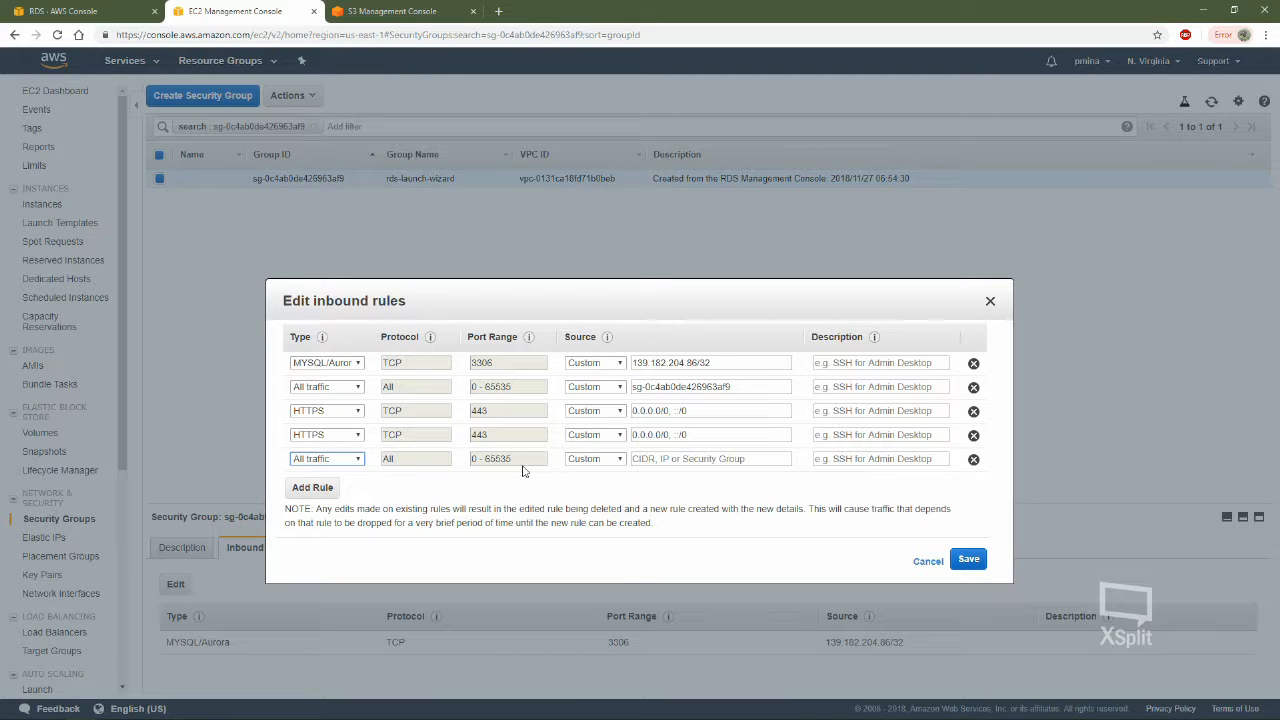
pyautogui.click(598, 460)
pyautogui.click(597, 496)
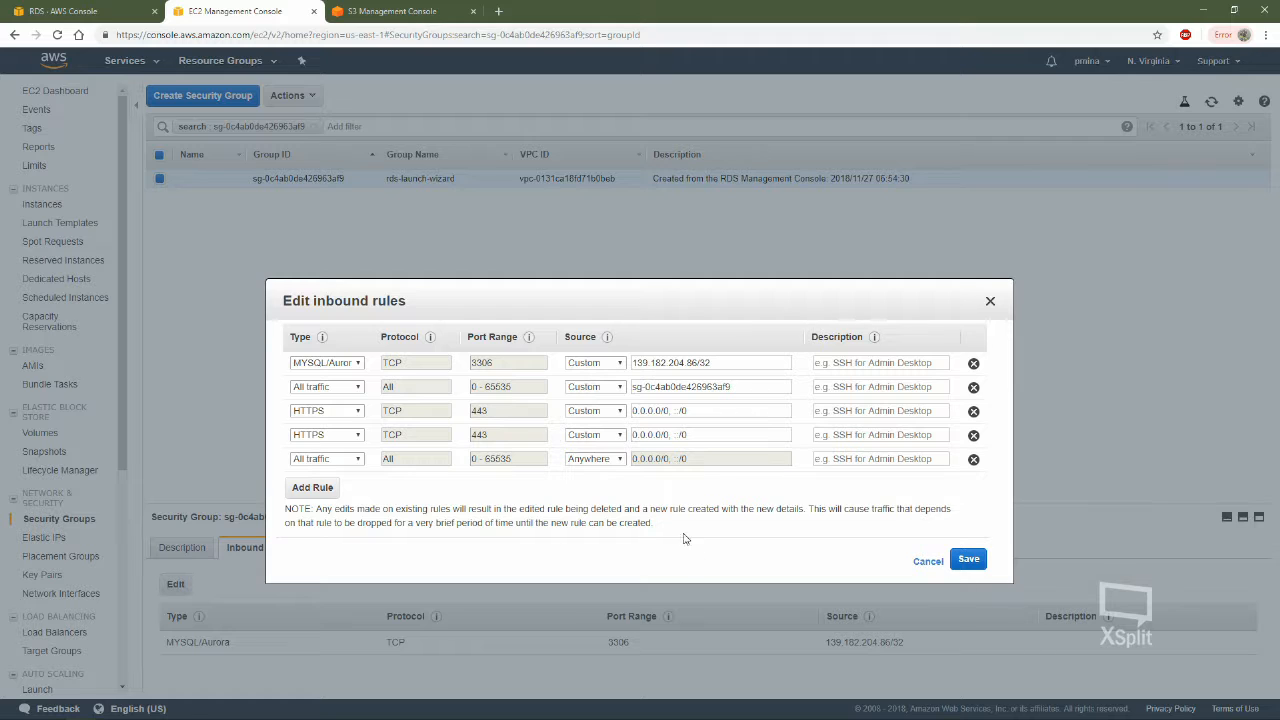
# Set the second HTTPS rule's source to ::/0 and save the inbound rules
pyautogui.click(960, 560)
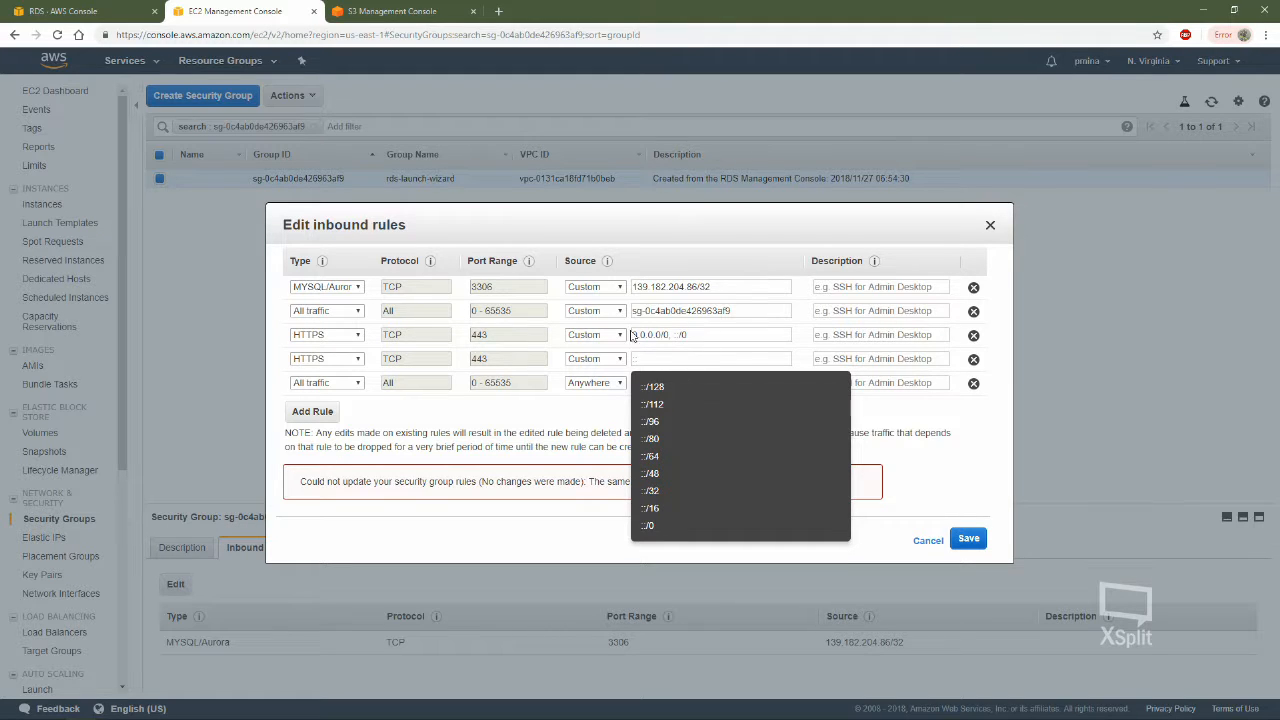
pyautogui.click(648, 525)
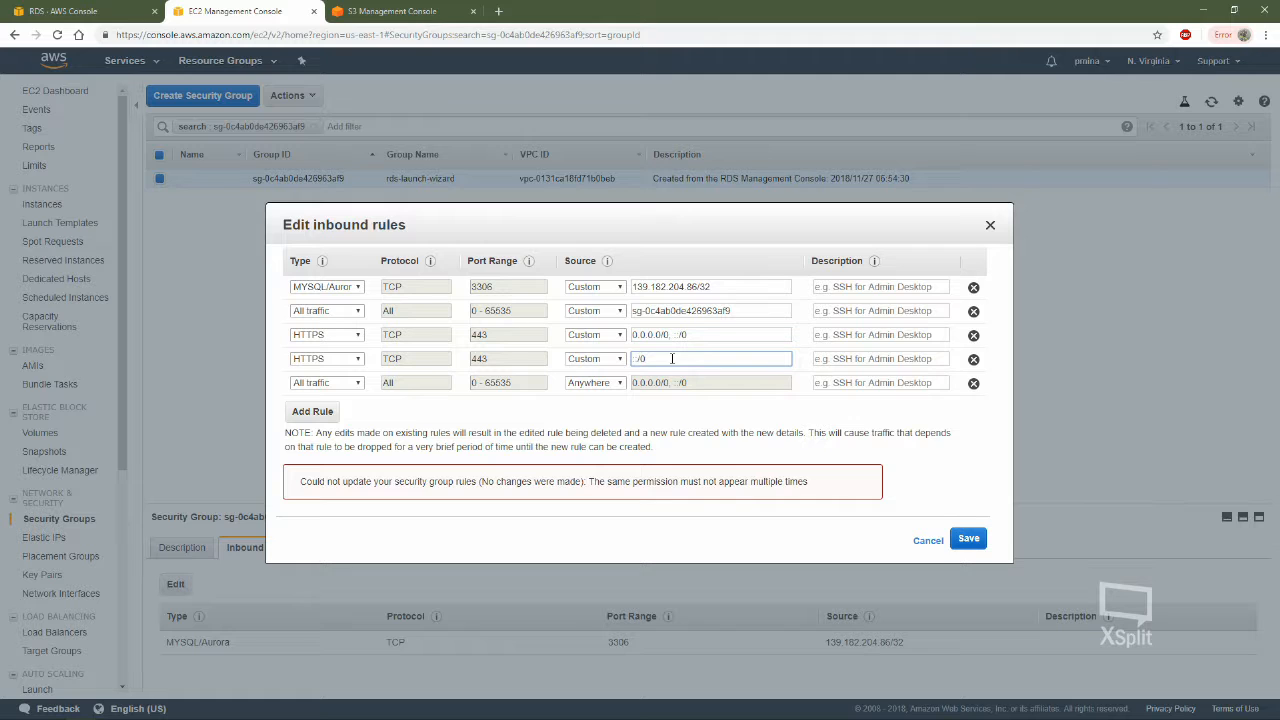
pyautogui.click(986, 539)
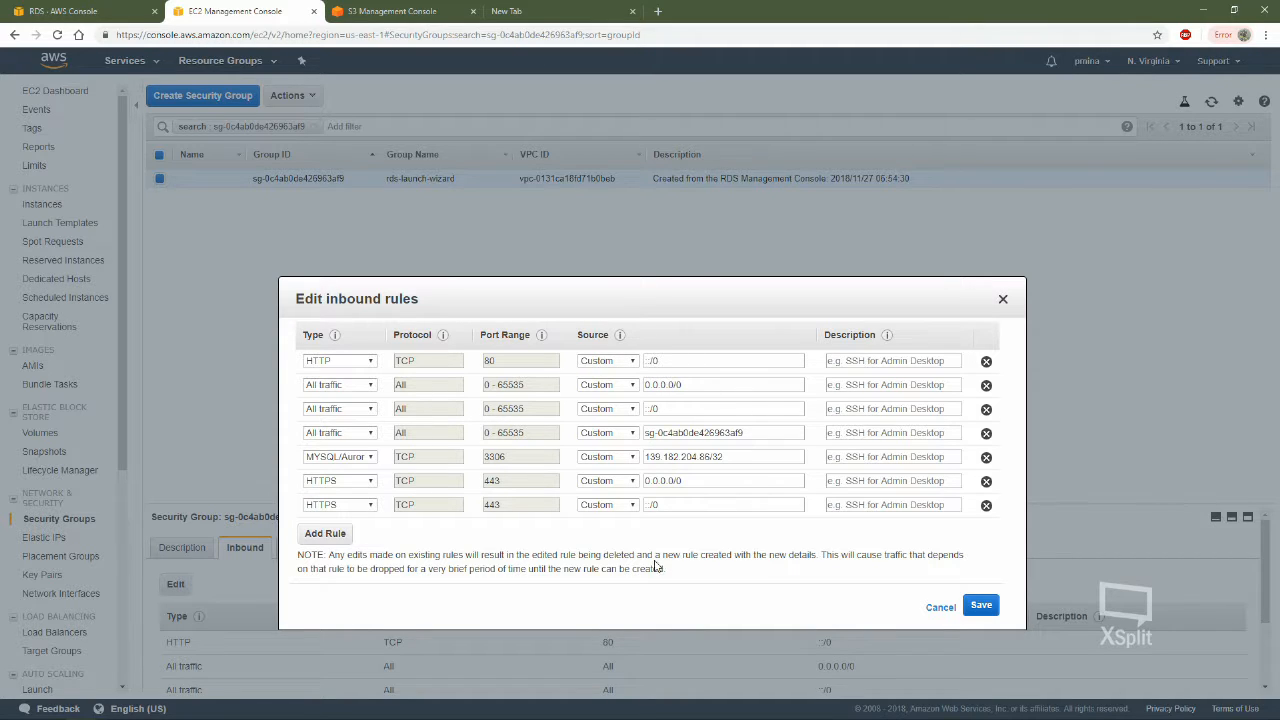
pyautogui.click(992, 610)
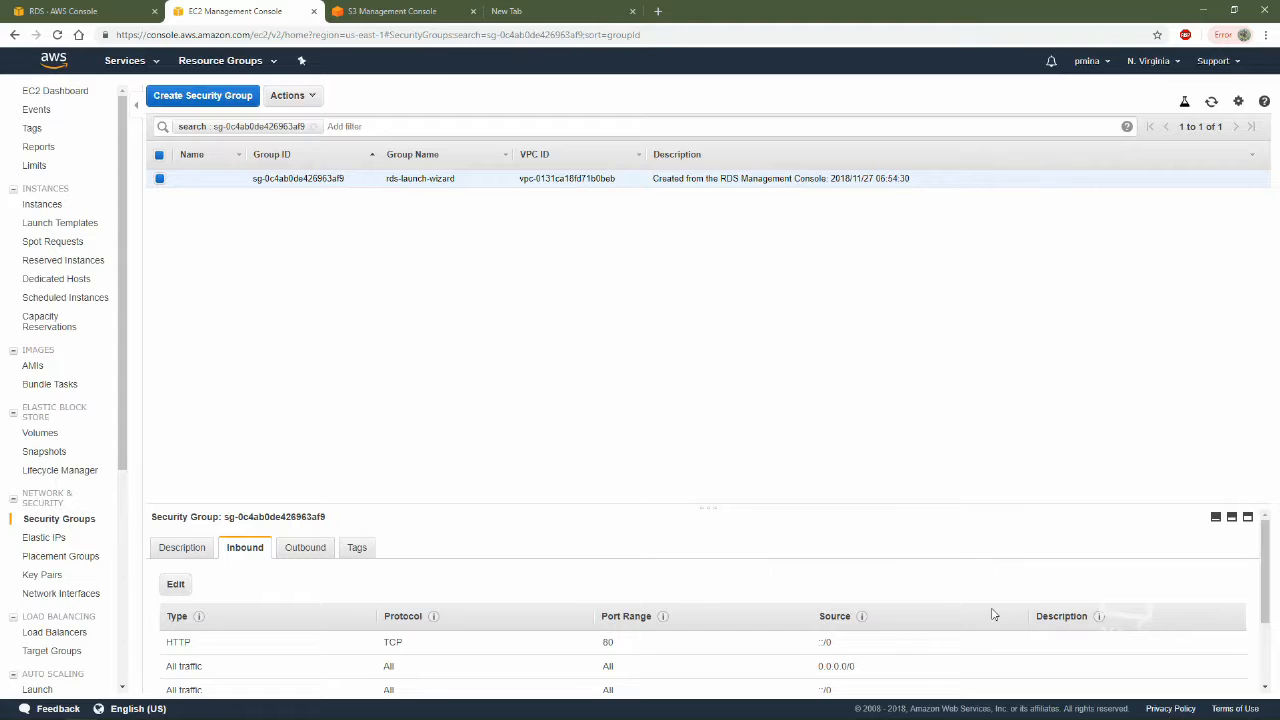
# Add an outbound rule of type All traffic with destination 139.182.204.86/32 to the security group
pyautogui.click(304, 550)
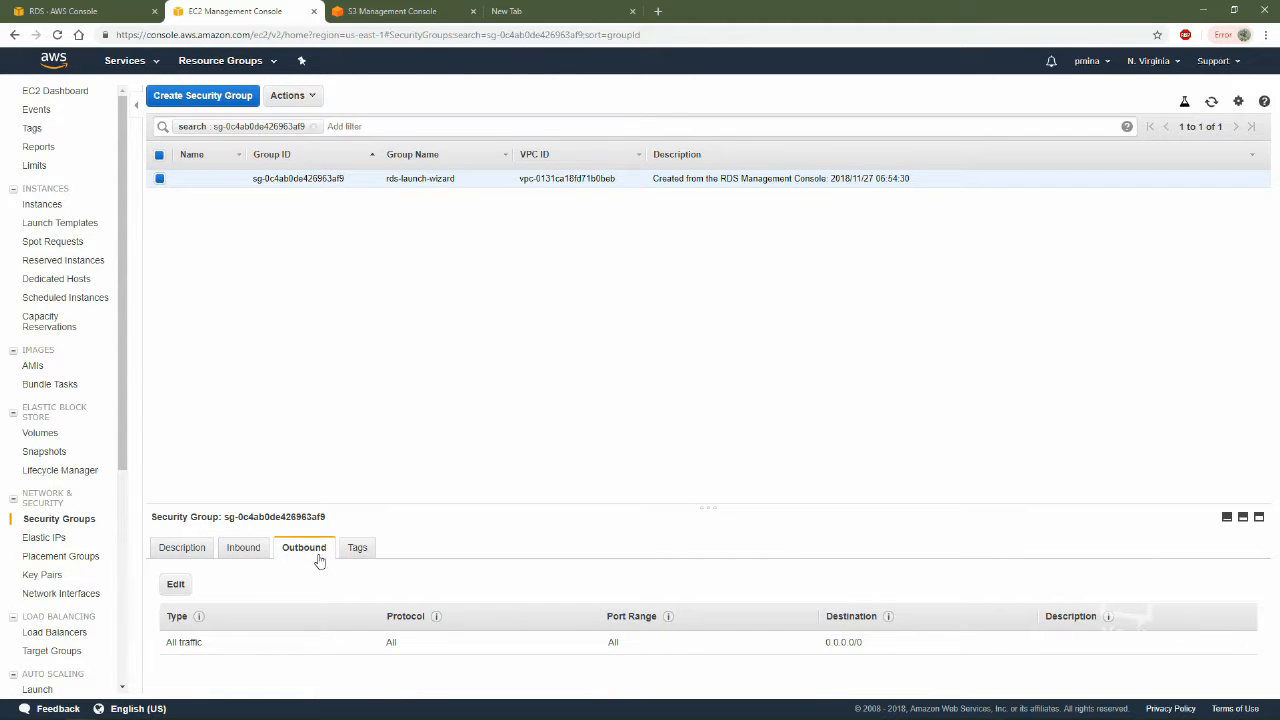
pyautogui.click(175, 584)
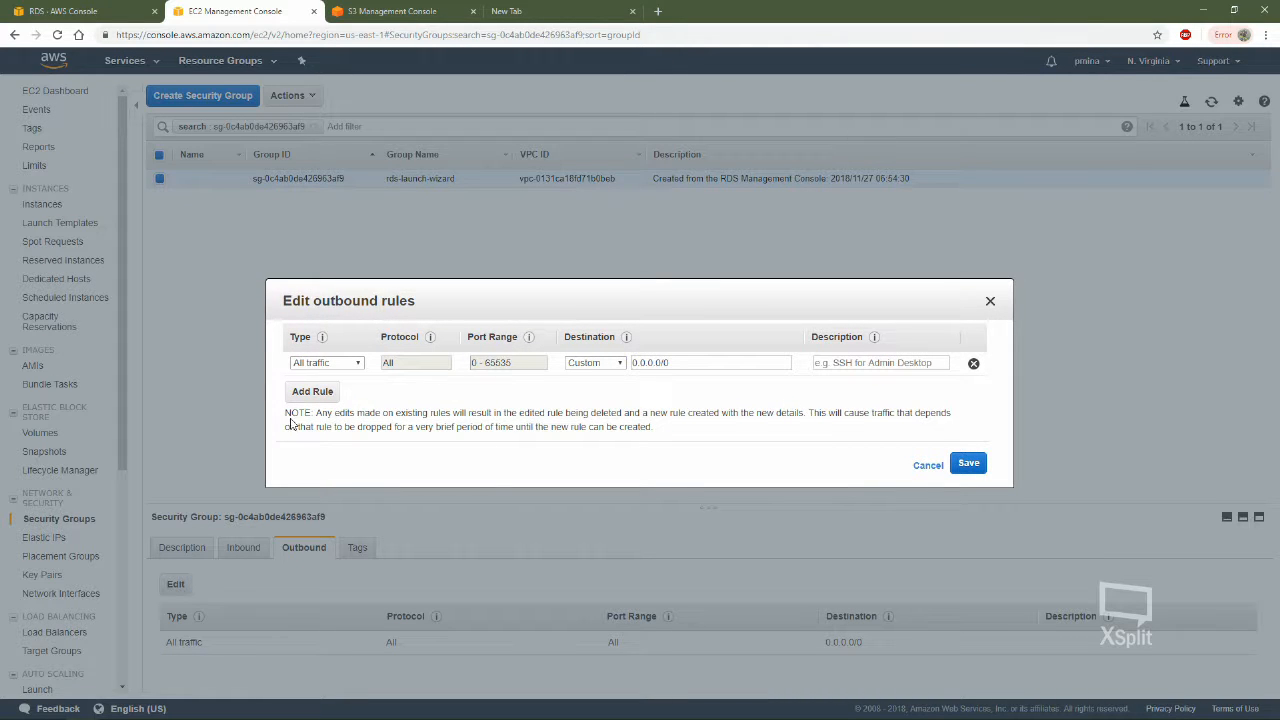
pyautogui.click(312, 391)
pyautogui.click(340, 387)
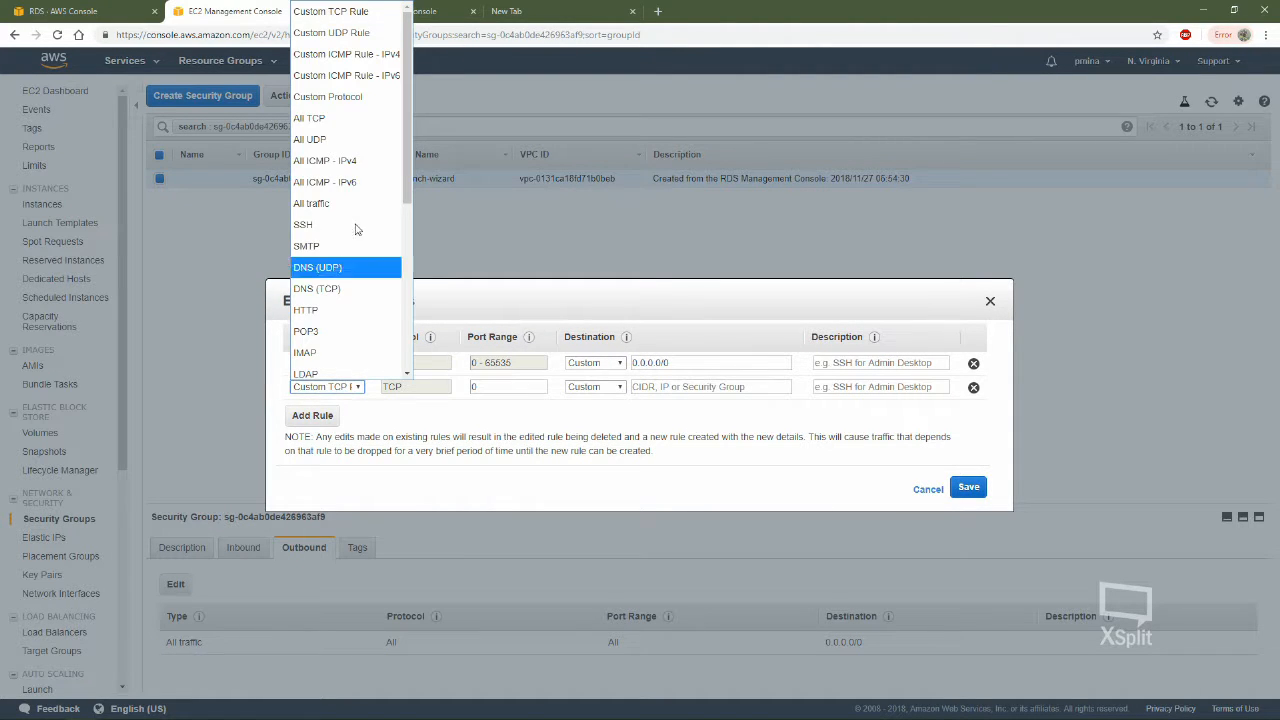
pyautogui.click(342, 205)
pyautogui.click(446, 423)
pyautogui.click(717, 382)
pyautogui.write('139.182.204.86/32')
# Add a custom TCP outbound rule for port 443 with destination 0.0.0.0/0, ::/0
pyautogui.click(335, 415)
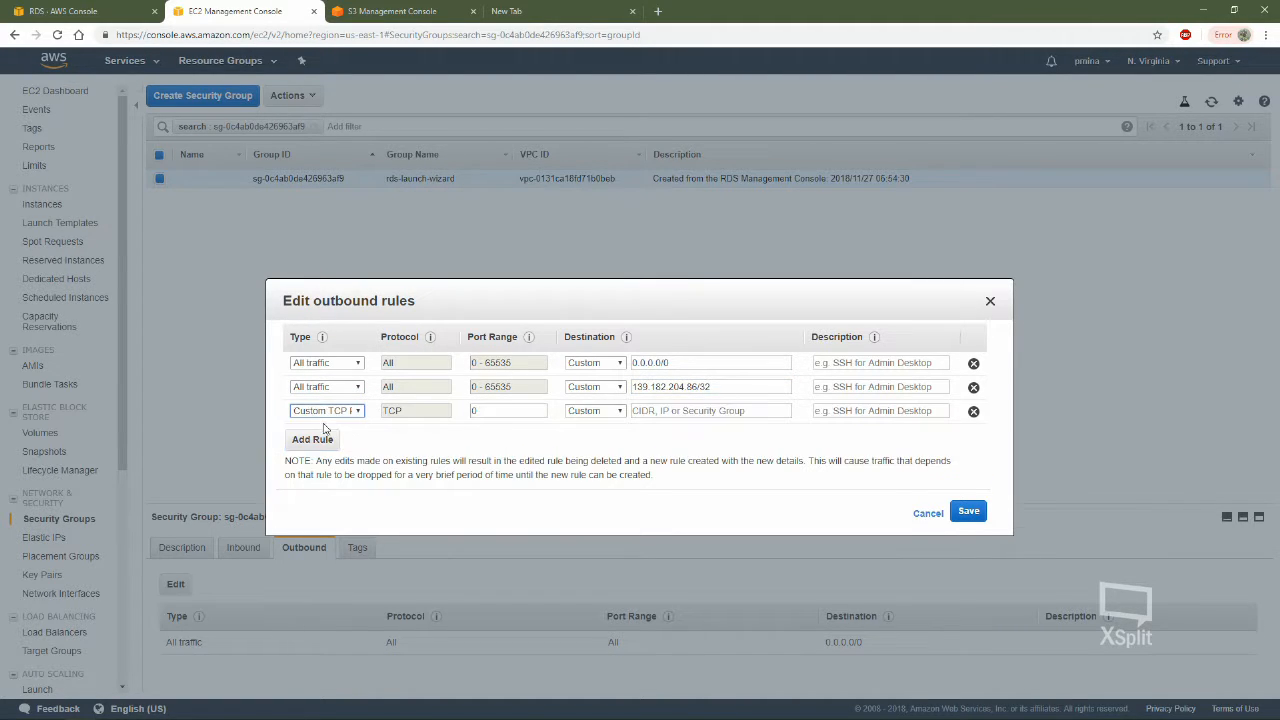
pyautogui.click(515, 413)
pyautogui.write('443')
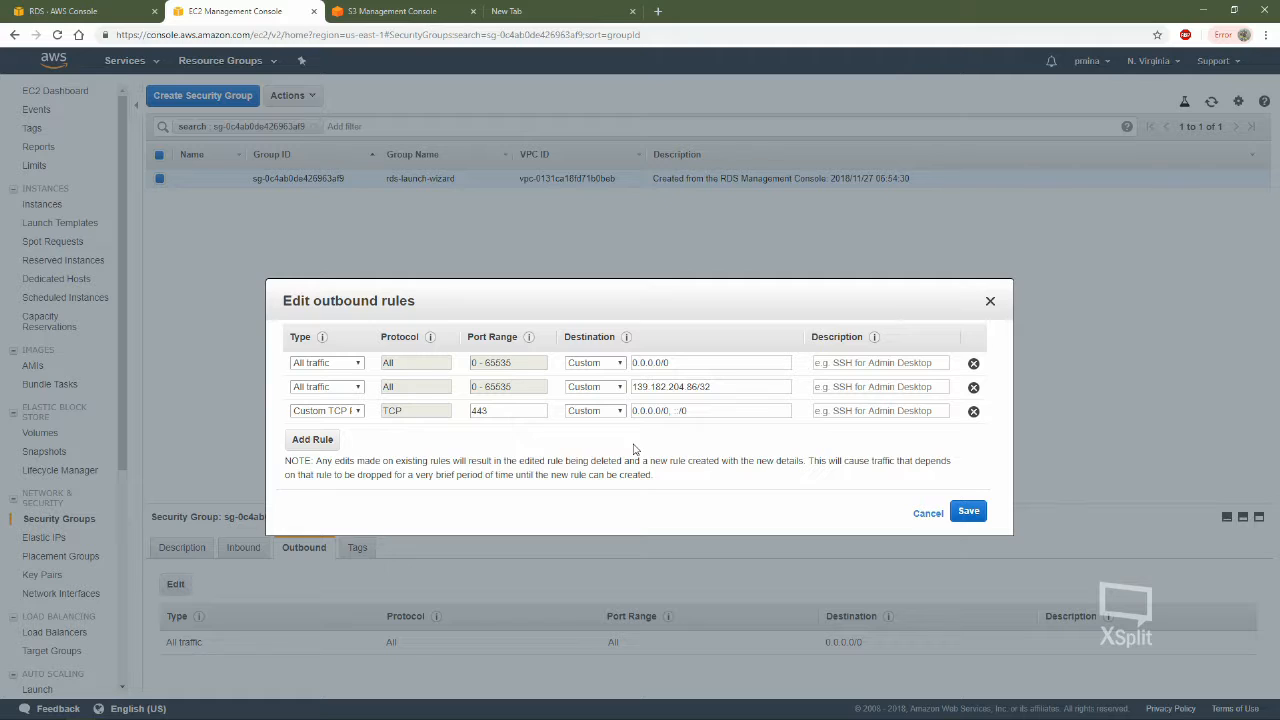
# Set the second All traffic outbound rule's destination to sg-0c4ab0de426963af9, then save the outbound rules and return to the RDS instance
pyautogui.doubleClick(737, 390)
pyautogui.moveTo(735, 388); pyautogui.dragTo(649, 387)
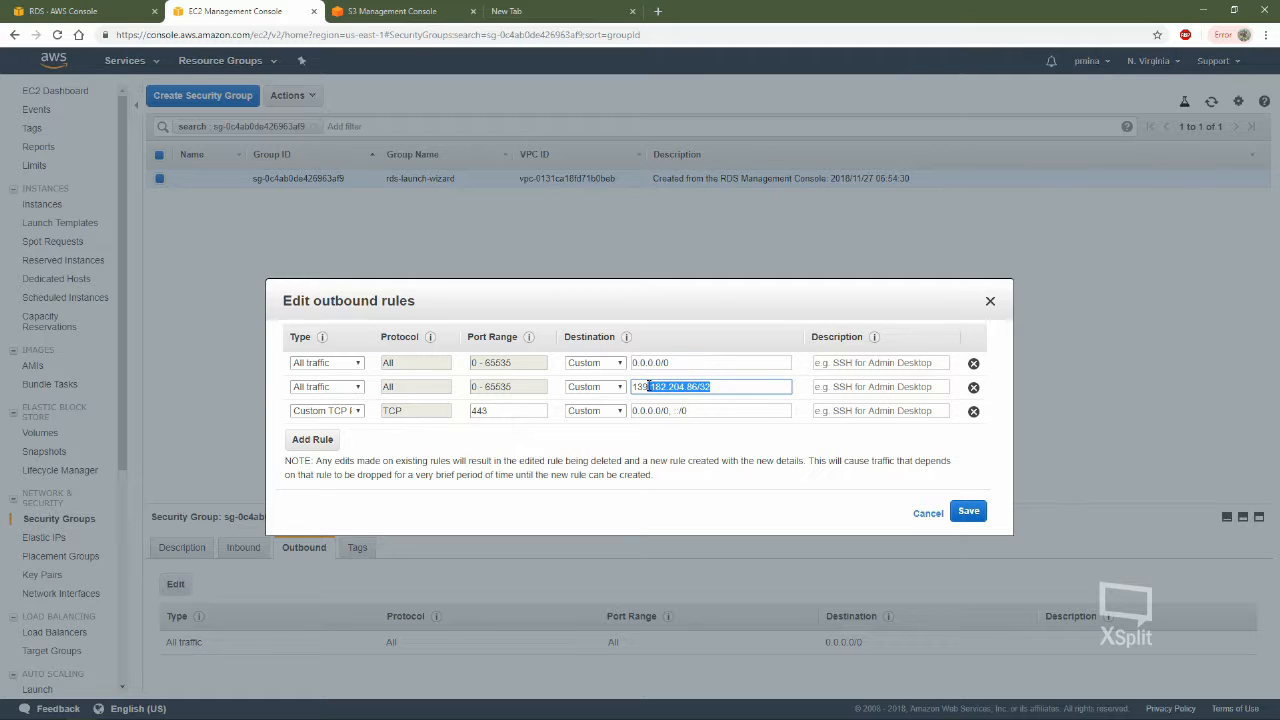
pyautogui.click(716, 426)
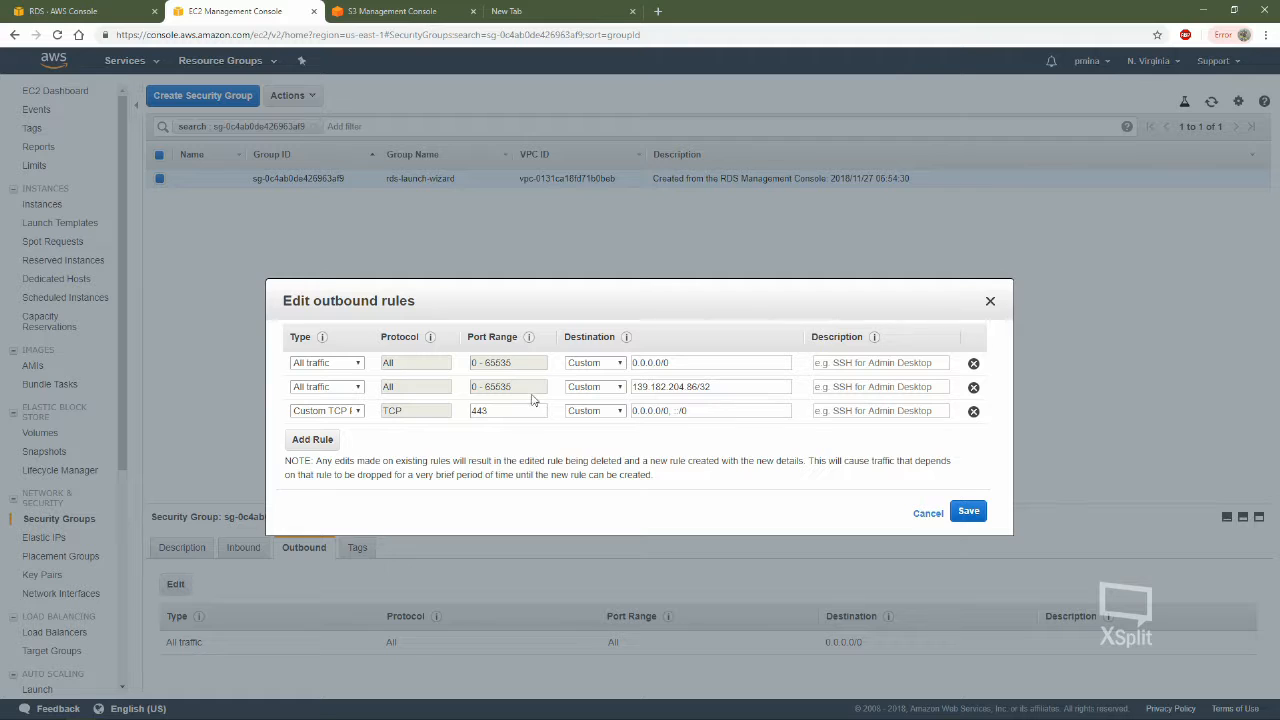
pyautogui.tripleClick(717, 388)
pyautogui.write('sg-0c4ab0de426963af9')
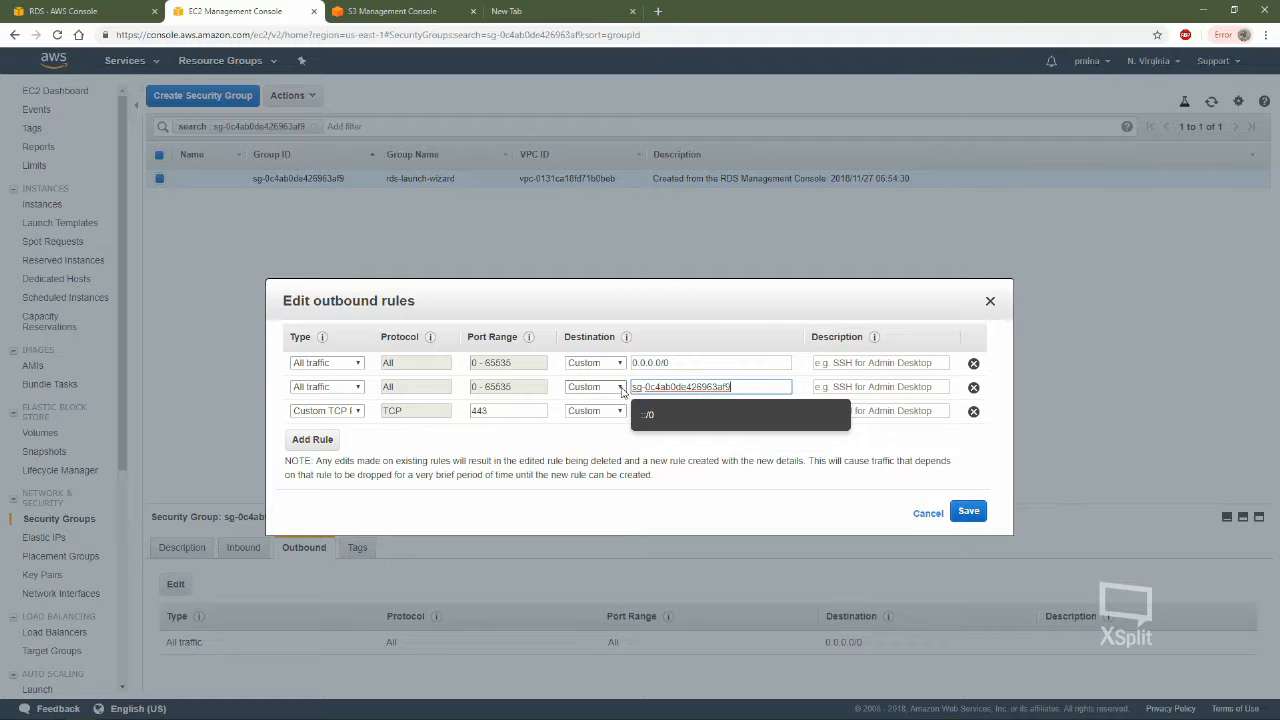
pyautogui.click(716, 455)
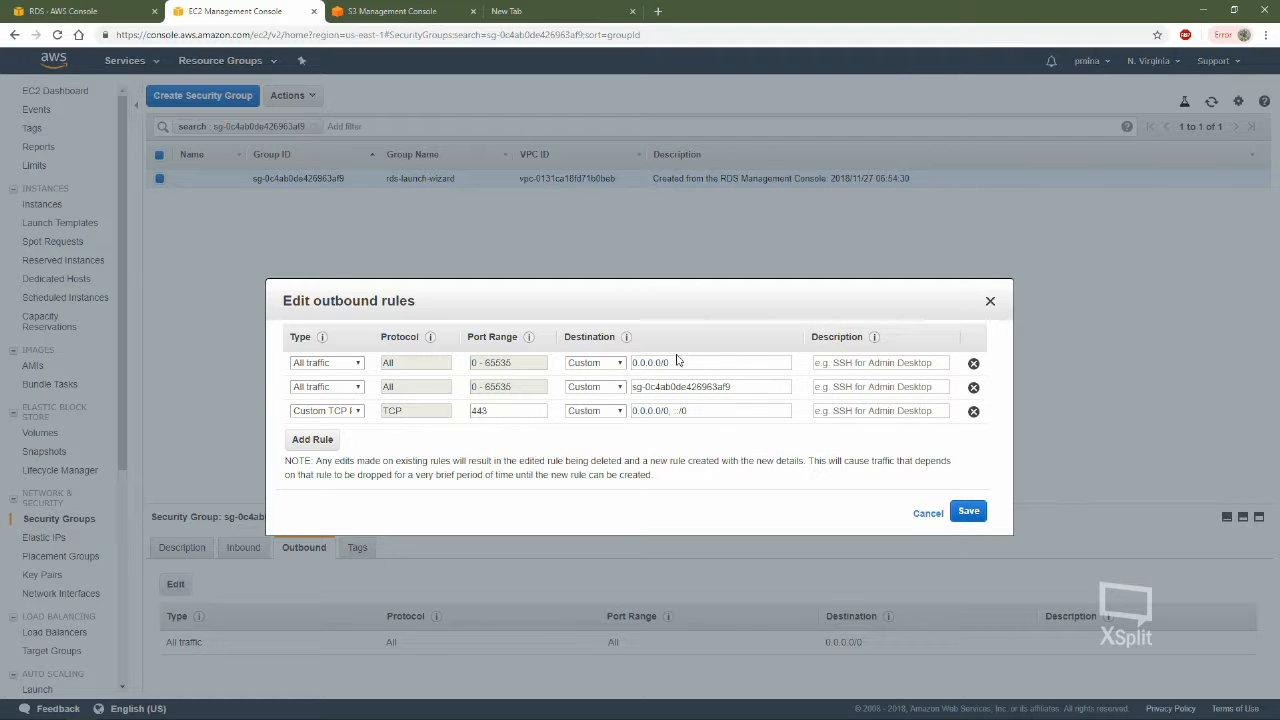
pyautogui.click(968, 513)
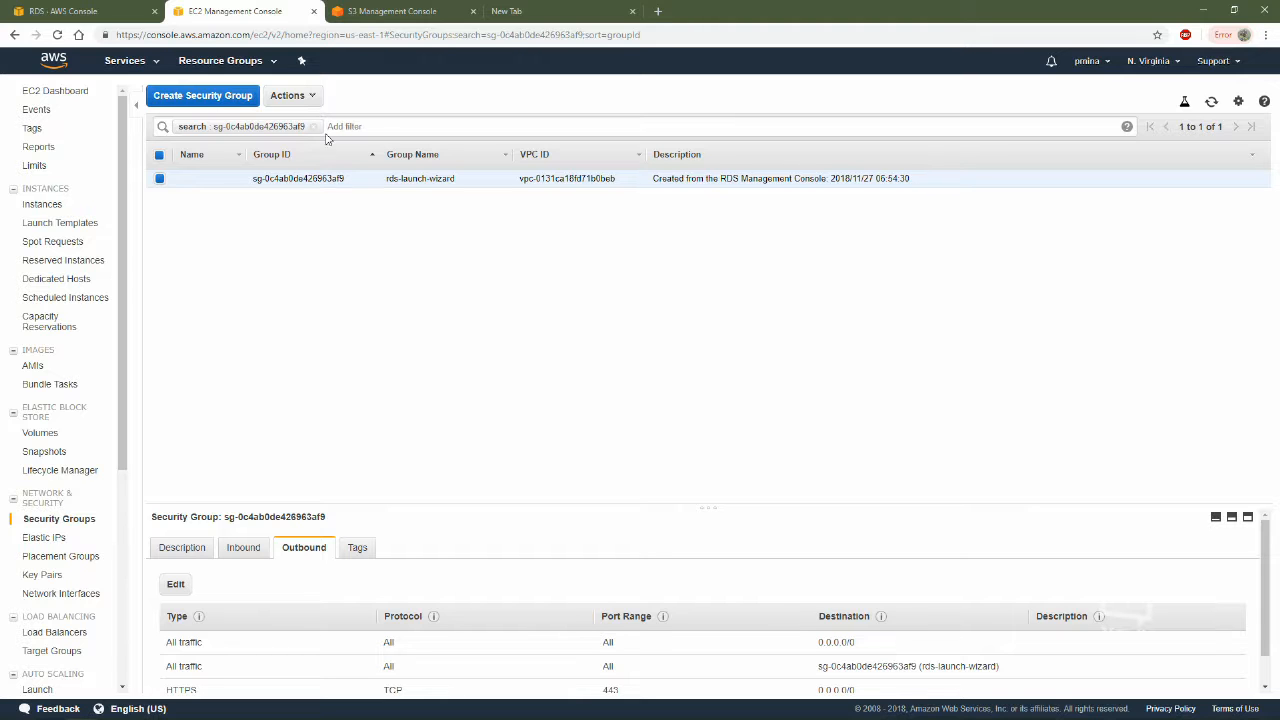
pyautogui.click(110, 12)
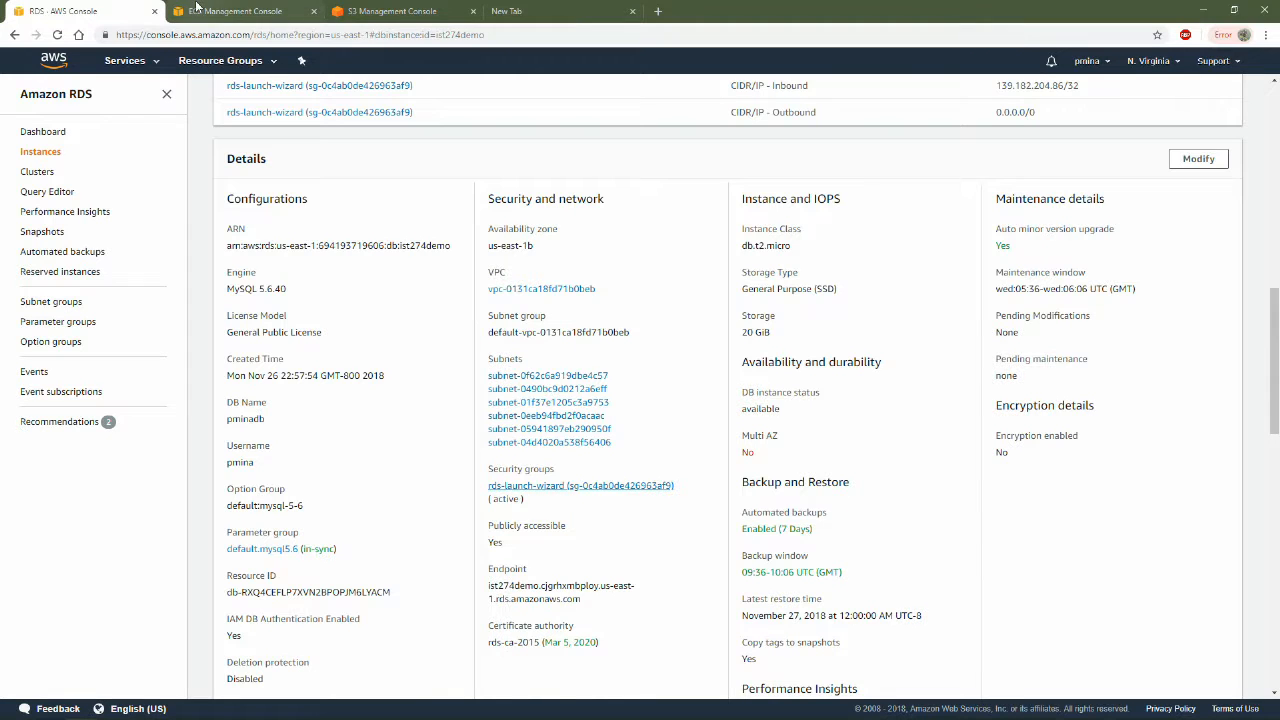
# Open the RDS instance's VPC in the VPC console and close the EC2 Management Console tab
pyautogui.scroll(-2, 546, 165)
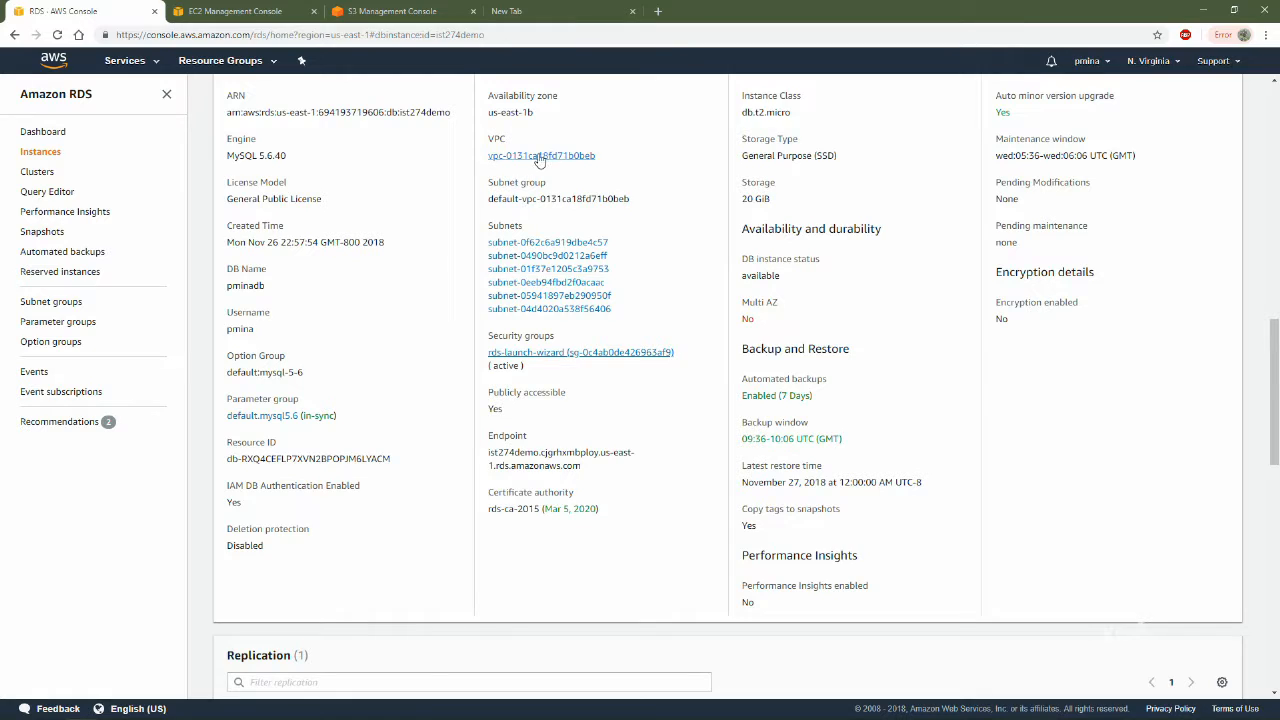
pyautogui.click(546, 158)
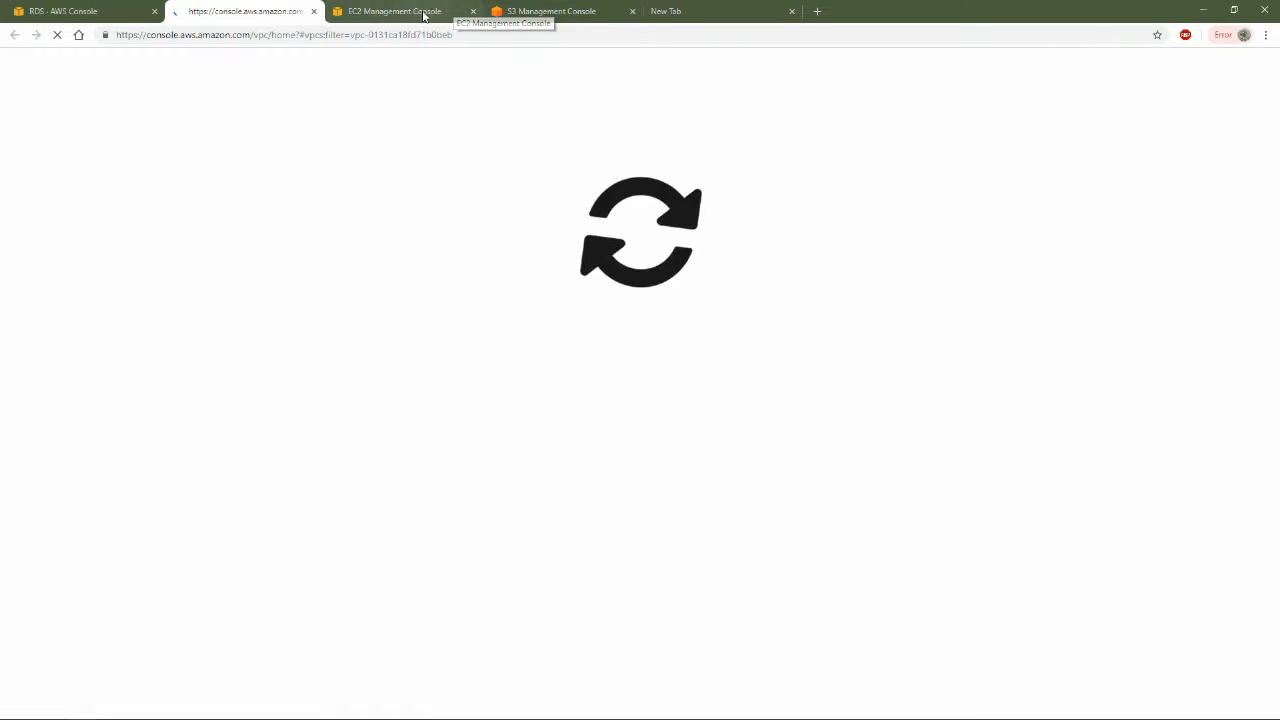
pyautogui.click(420, 12)
pyautogui.click(473, 11)
pyautogui.click(274, 12)
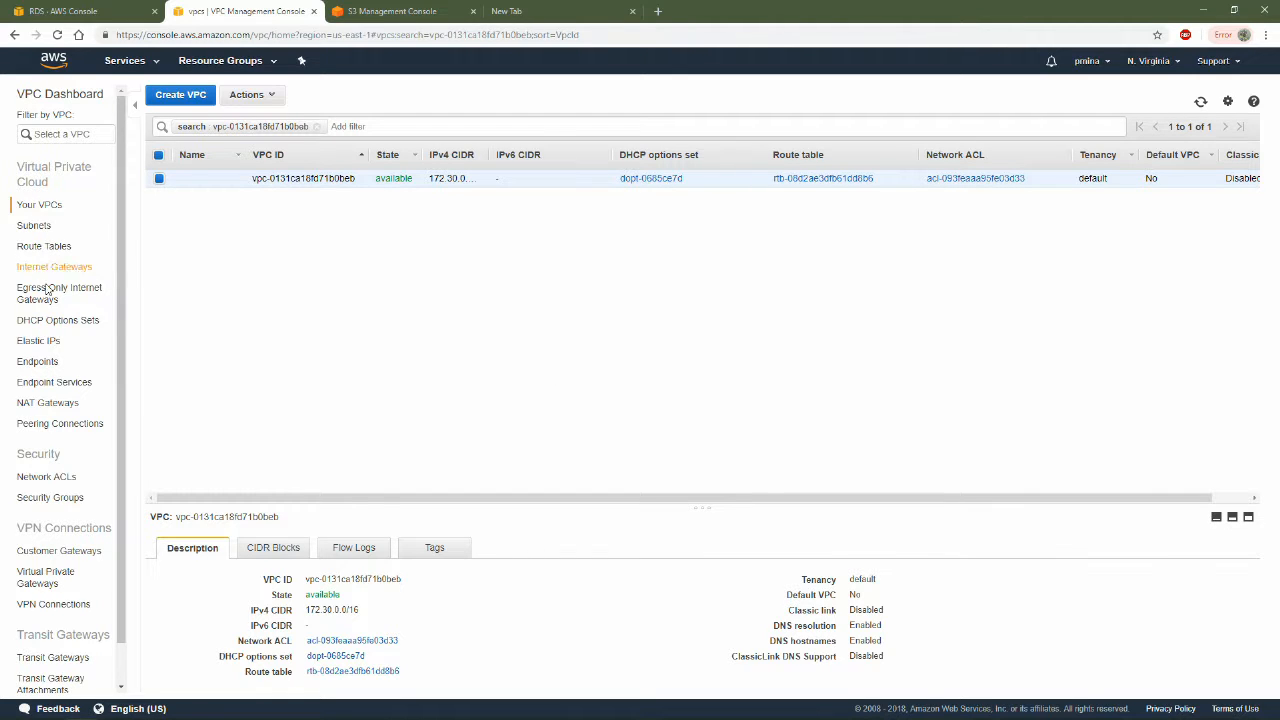
# Start creating a VPC endpoint for the AWS service com.amazonaws.us-east-1.s3 of type Gateway
pyautogui.click(37, 361)
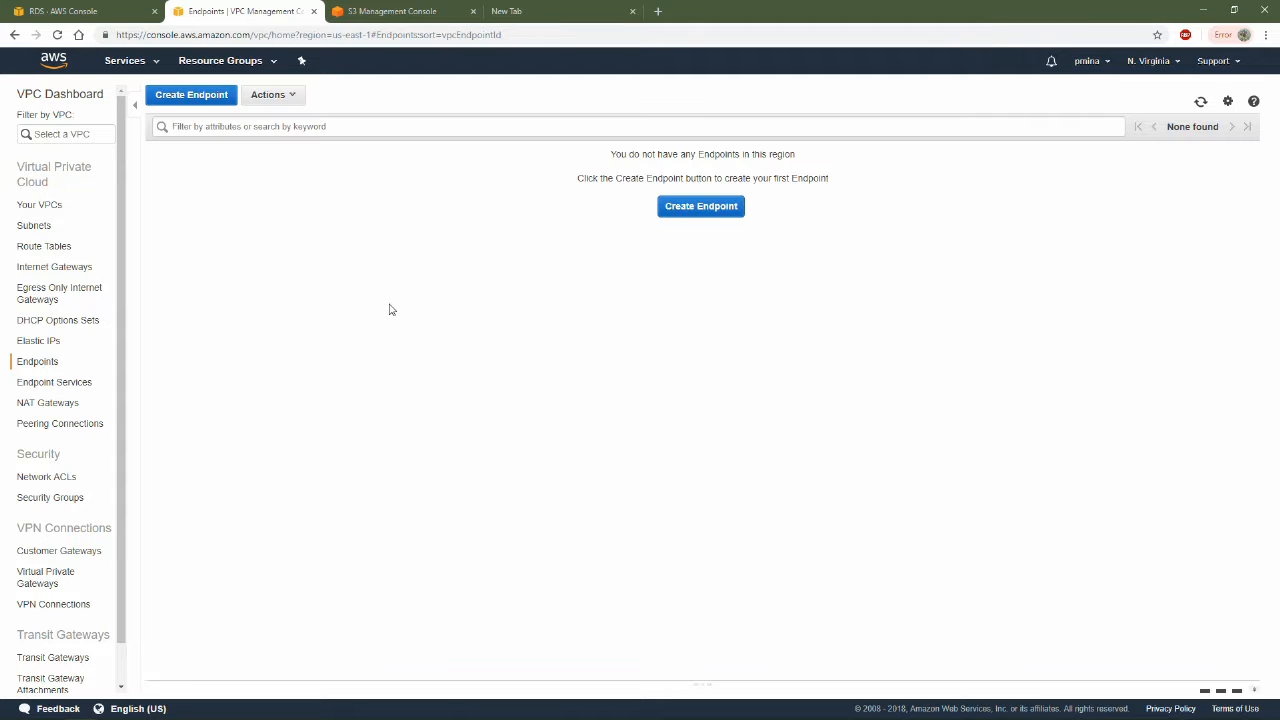
pyautogui.click(192, 94)
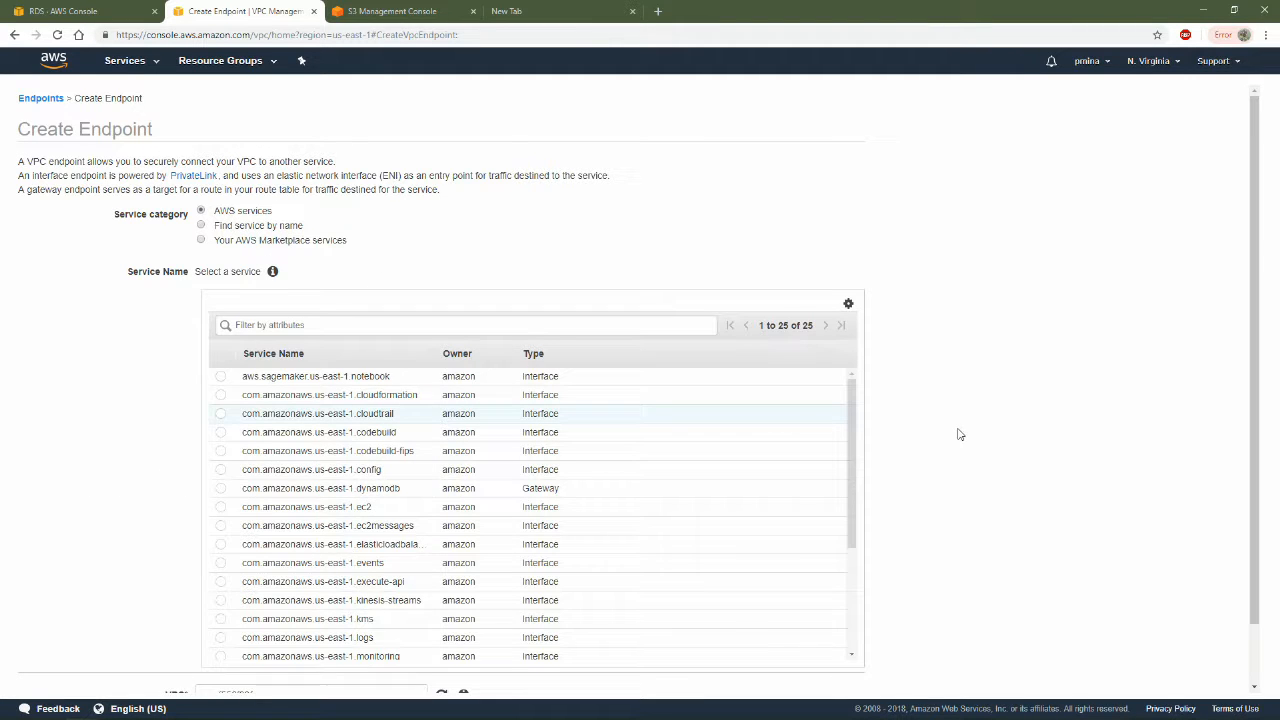
pyautogui.scroll(-1, 423, 486)
pyautogui.scroll(-3, 420, 520)
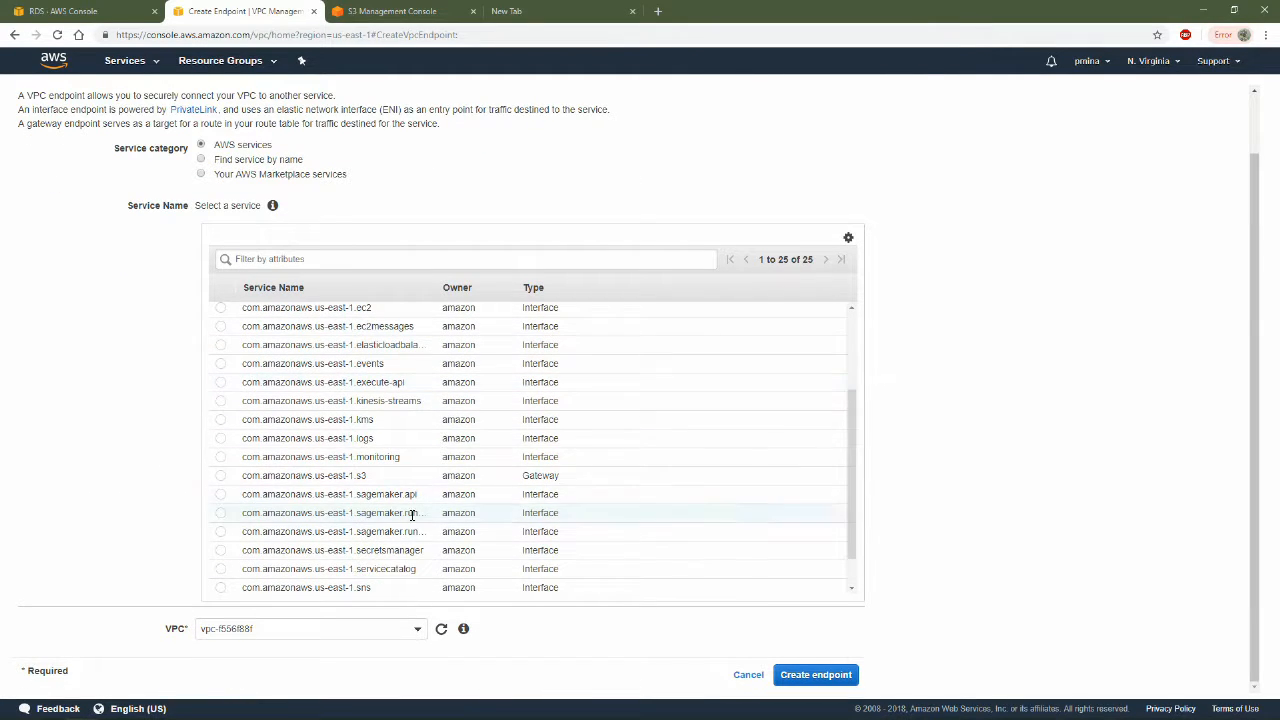
pyautogui.click(220, 476)
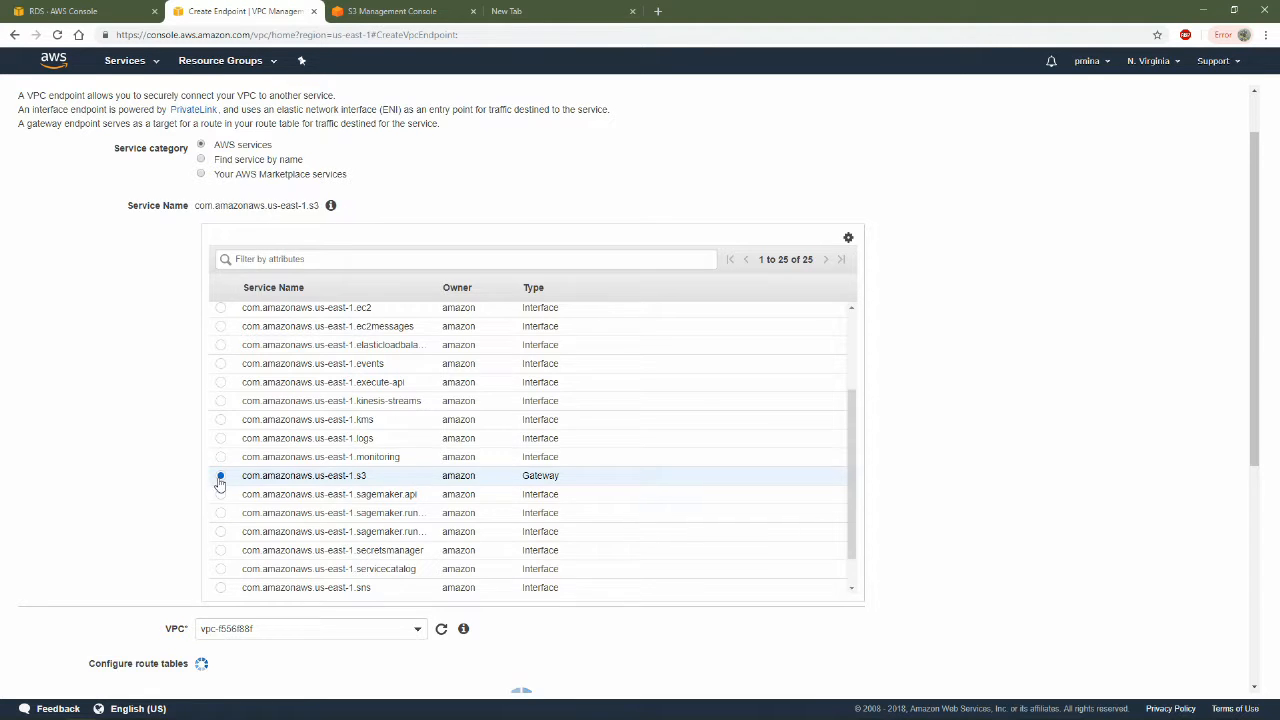
pyautogui.scroll(-5, 828, 466)
pyautogui.scroll(1, 933, 506)
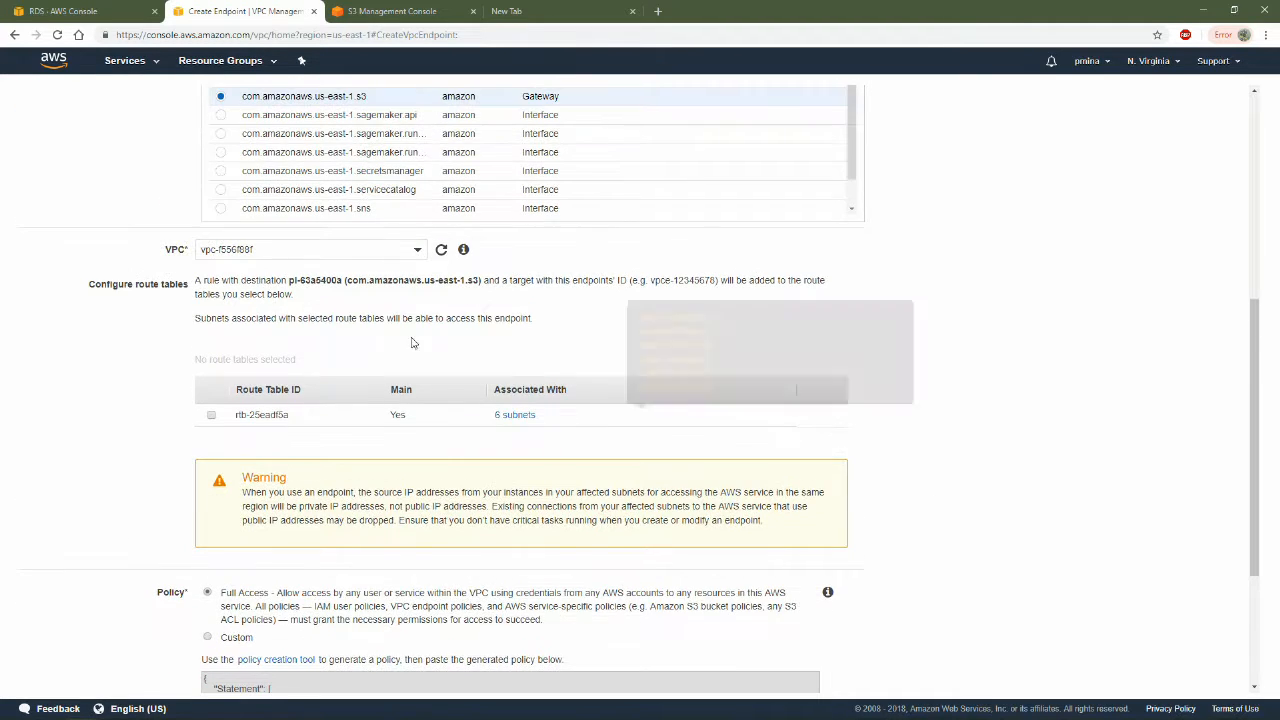
# Choose vpc-f556f88f as the endpoint's VPC and create the endpoint with the Full Access policy
pyautogui.click(300, 249)
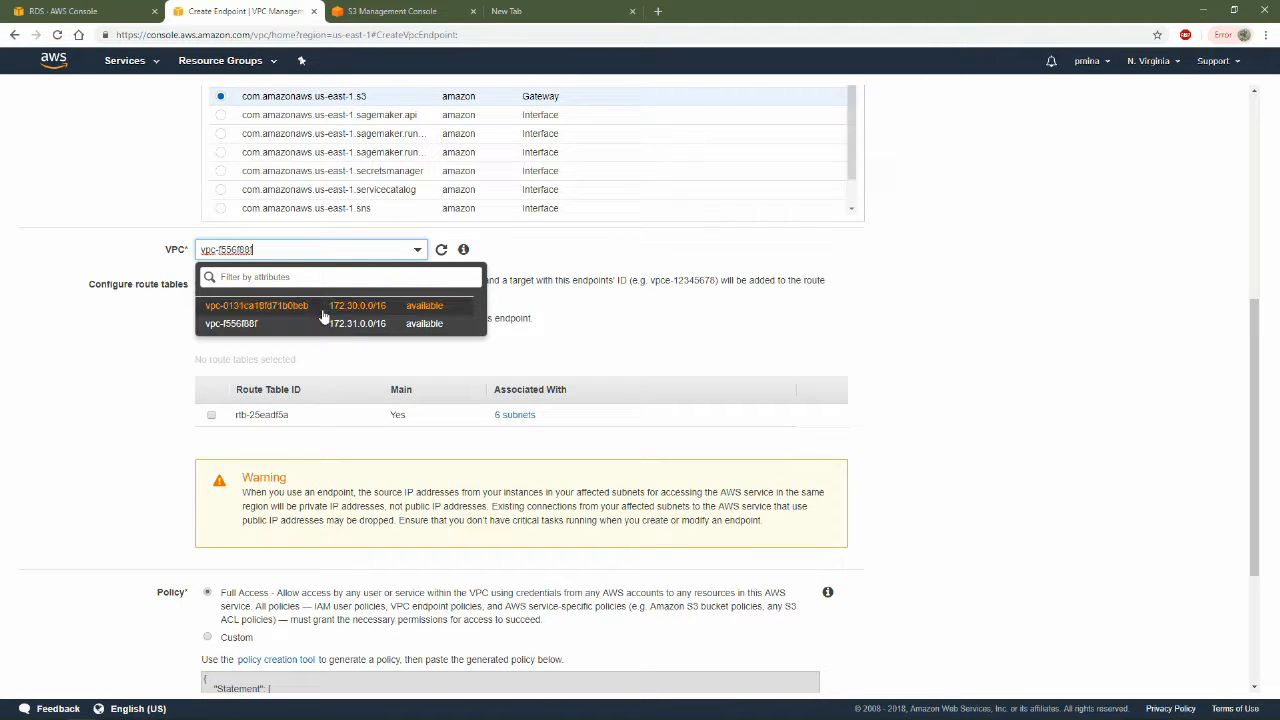
pyautogui.click(296, 323)
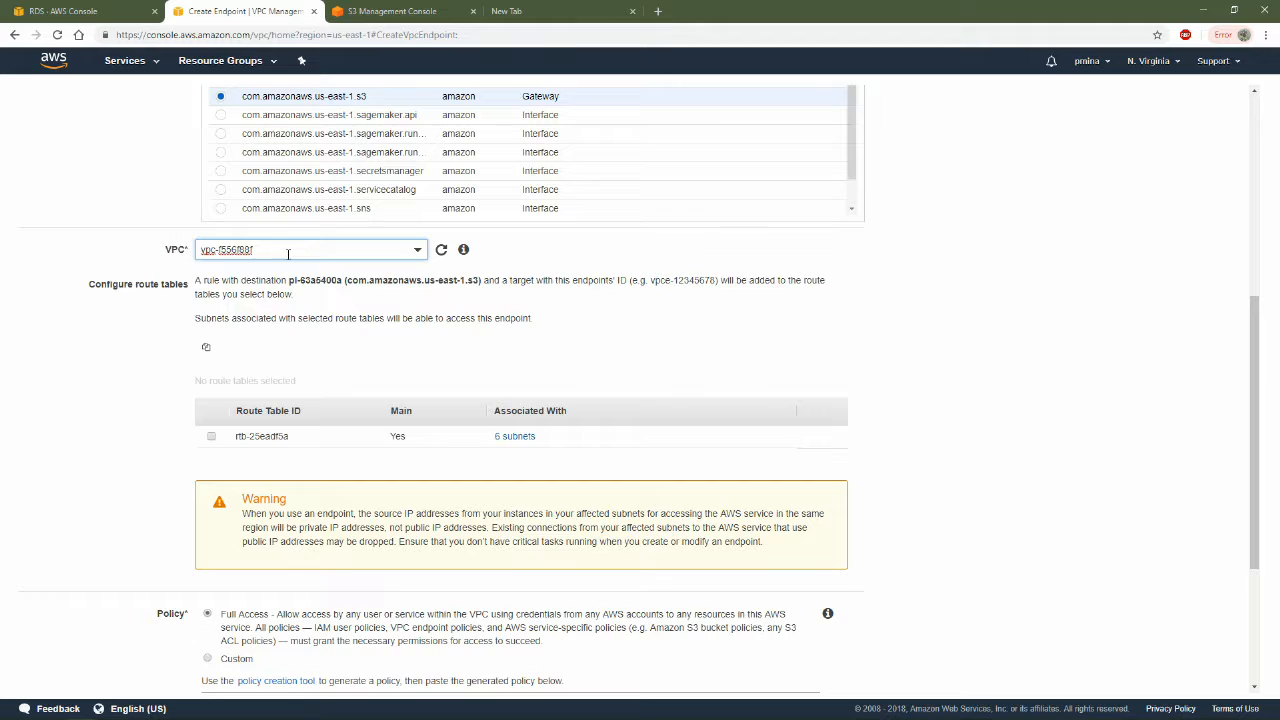
pyautogui.scroll(2, 535, 343)
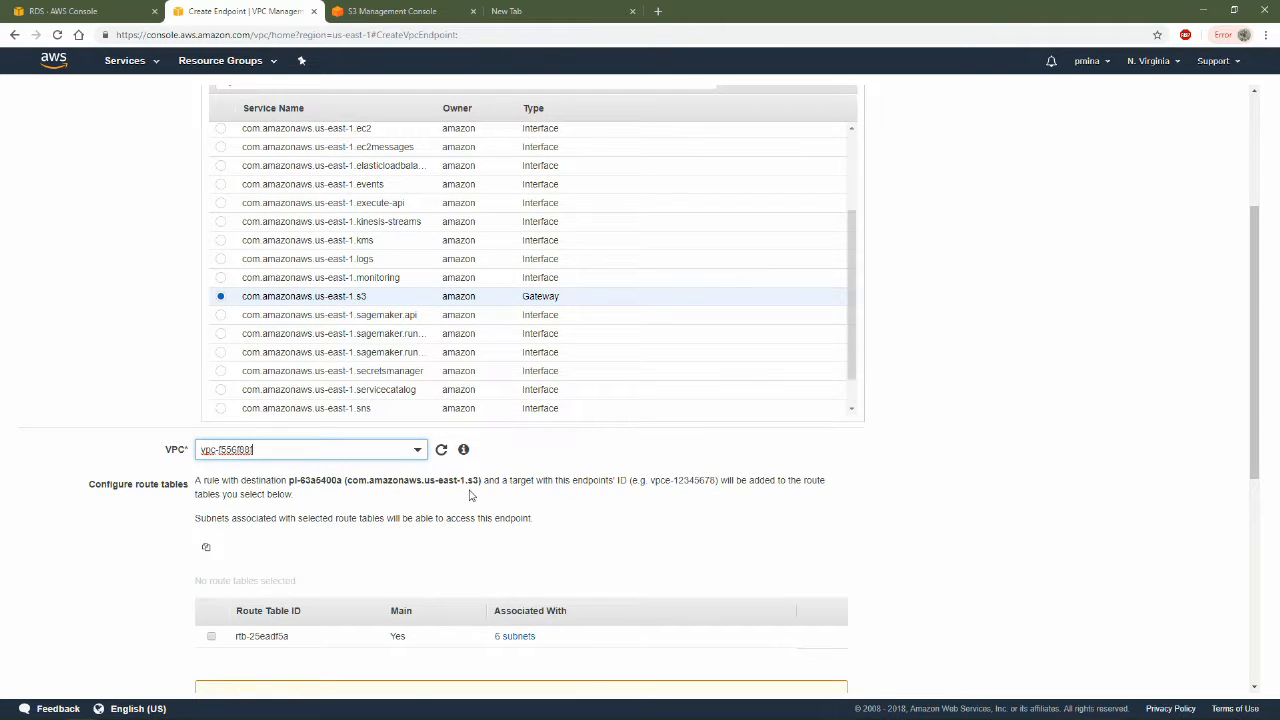
pyautogui.scroll(-2, 520, 508)
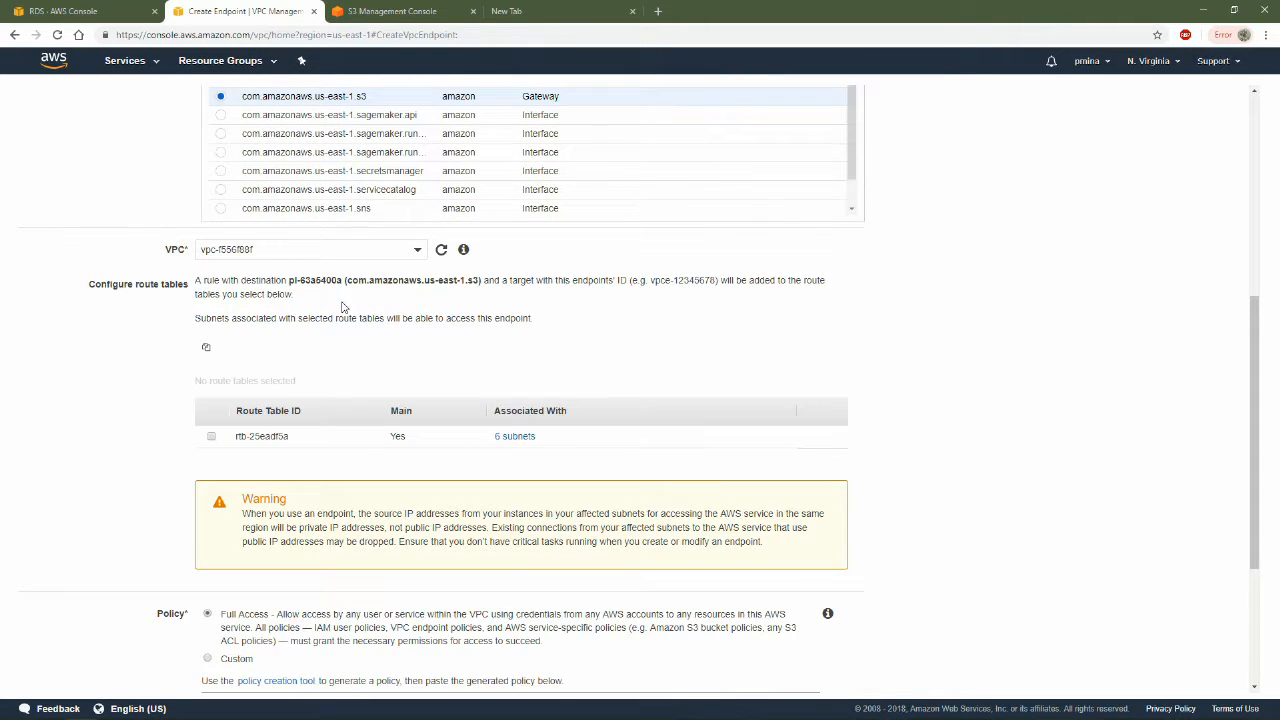
pyautogui.click(240, 249)
pyautogui.click(254, 323)
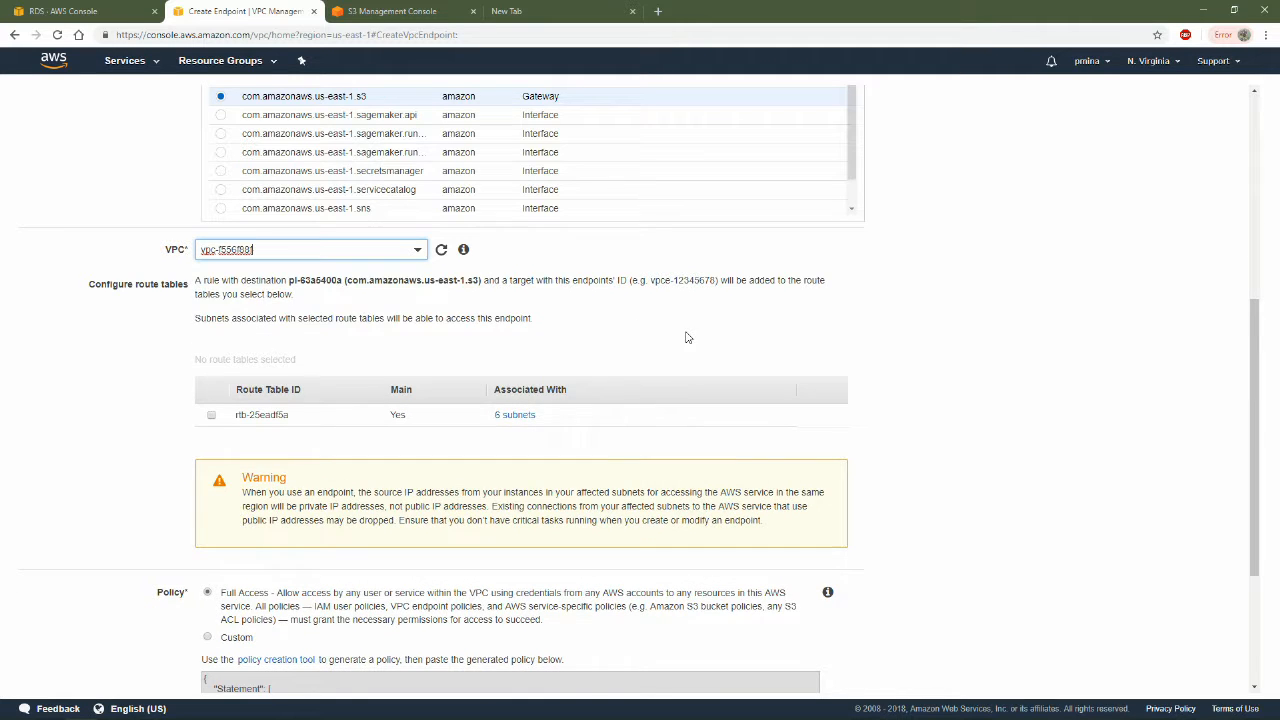
pyautogui.scroll(-3, 686, 337)
pyautogui.scroll(2, 369, 400)
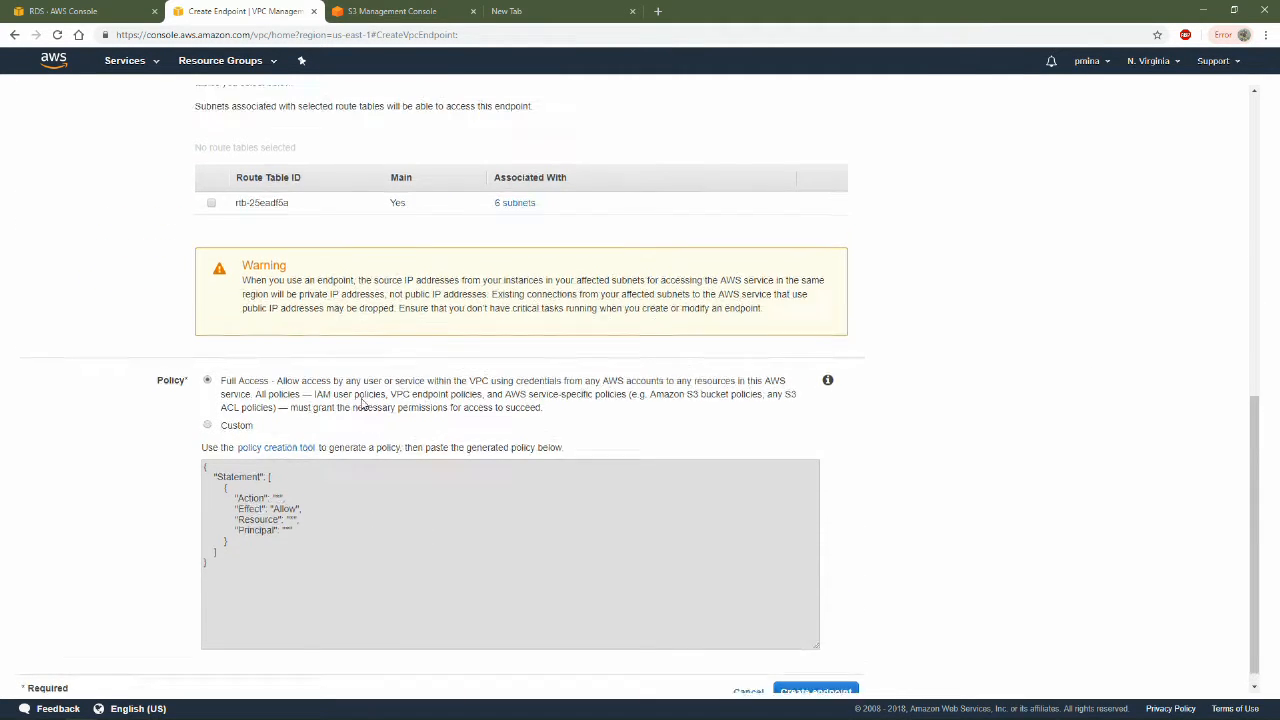
pyautogui.scroll(-2, 419, 444)
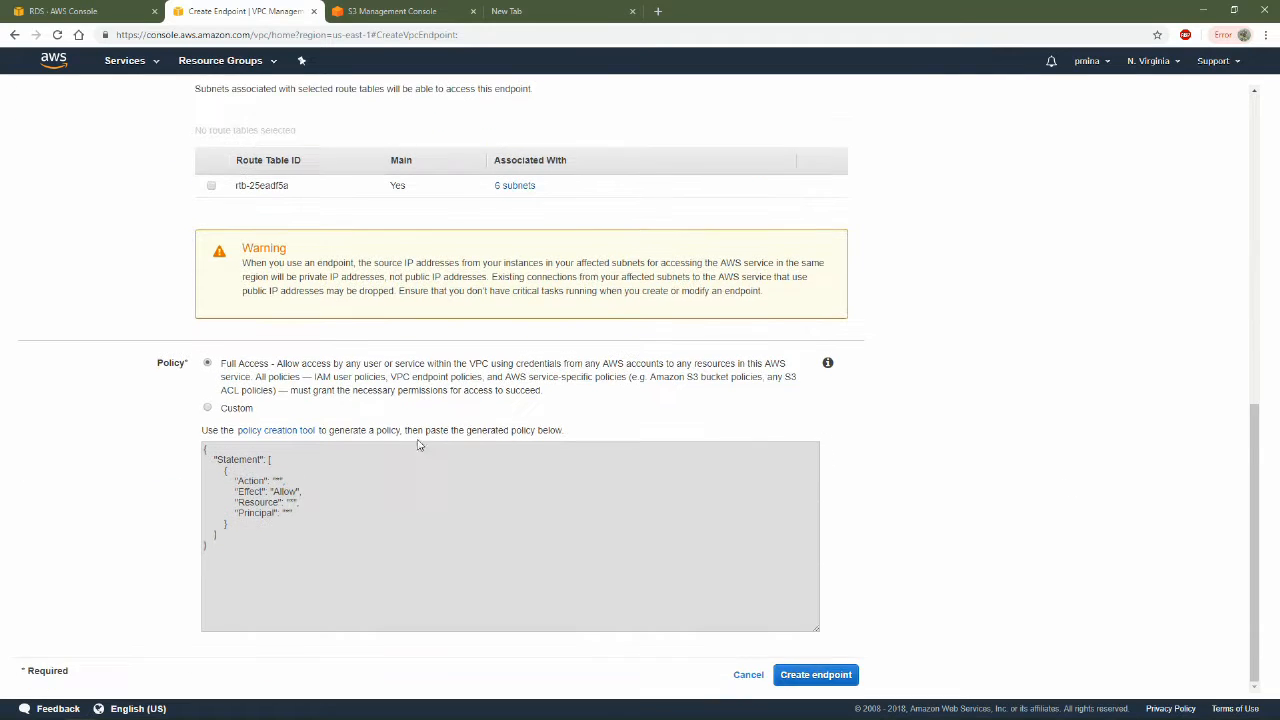
pyautogui.click(840, 676)
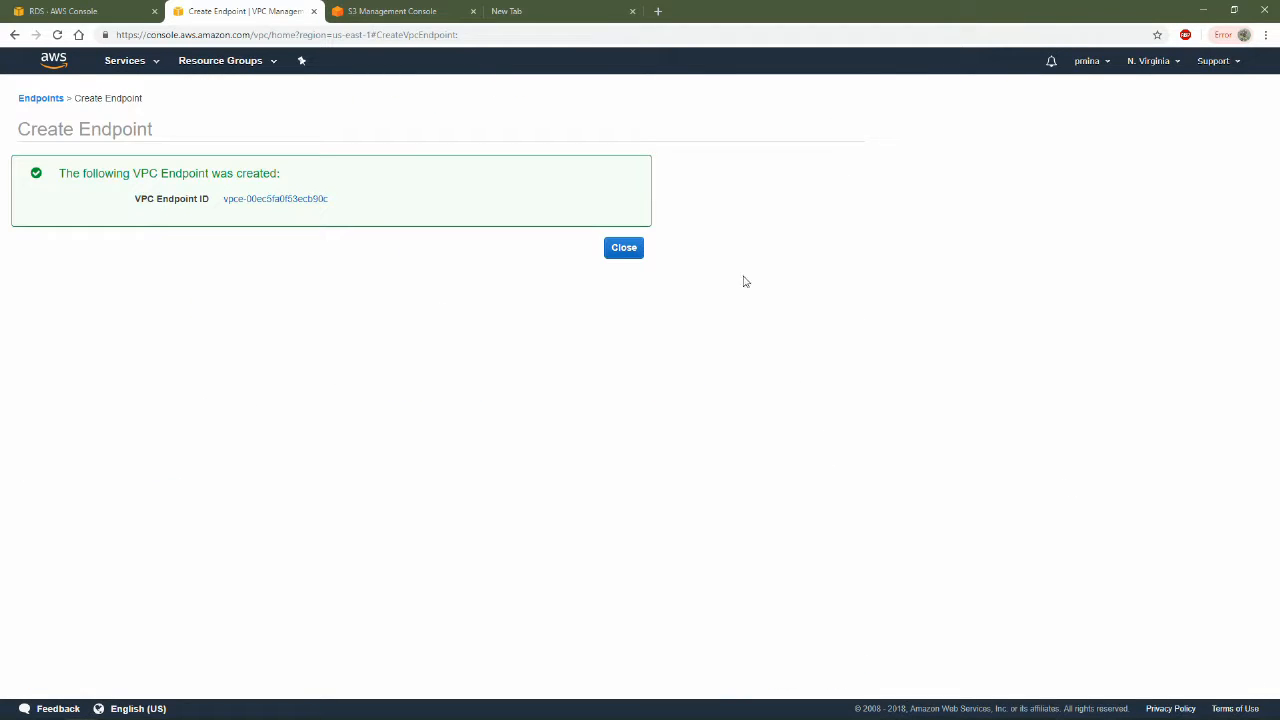
pyautogui.click(624, 250)
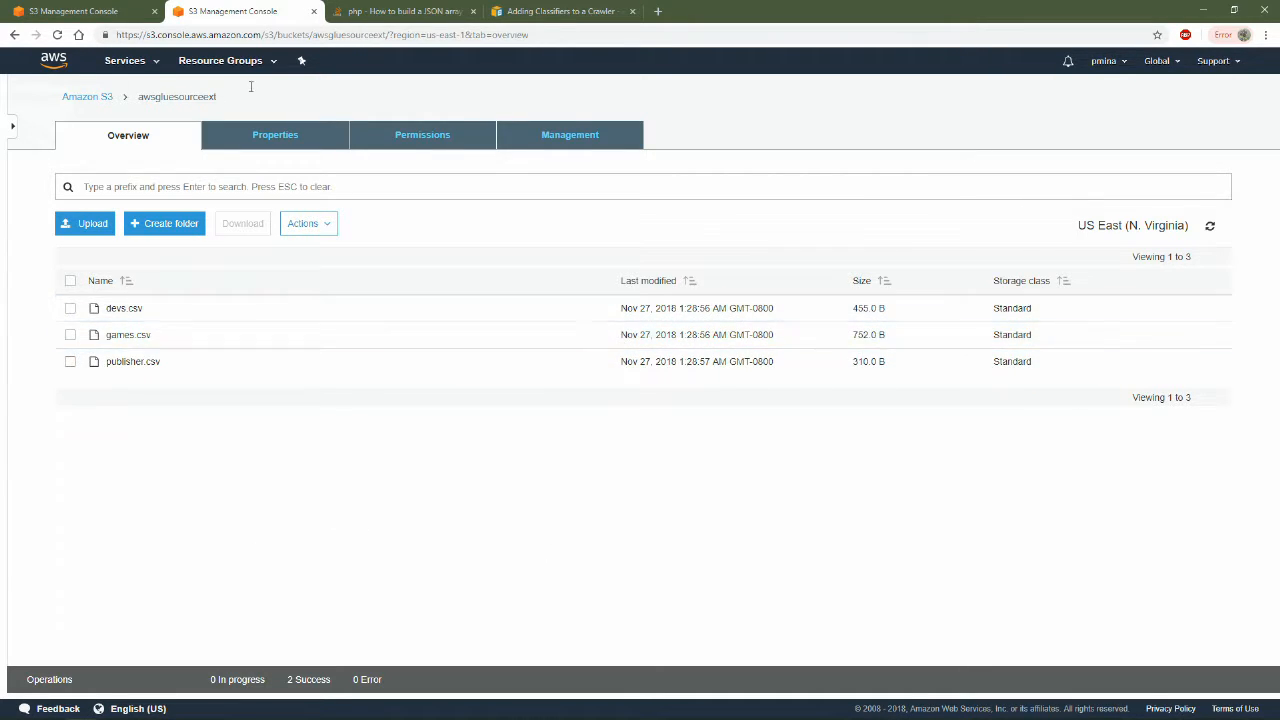
# Return to the other S3 console tab and open the AWS Glue service from there
pyautogui.click(72, 11)
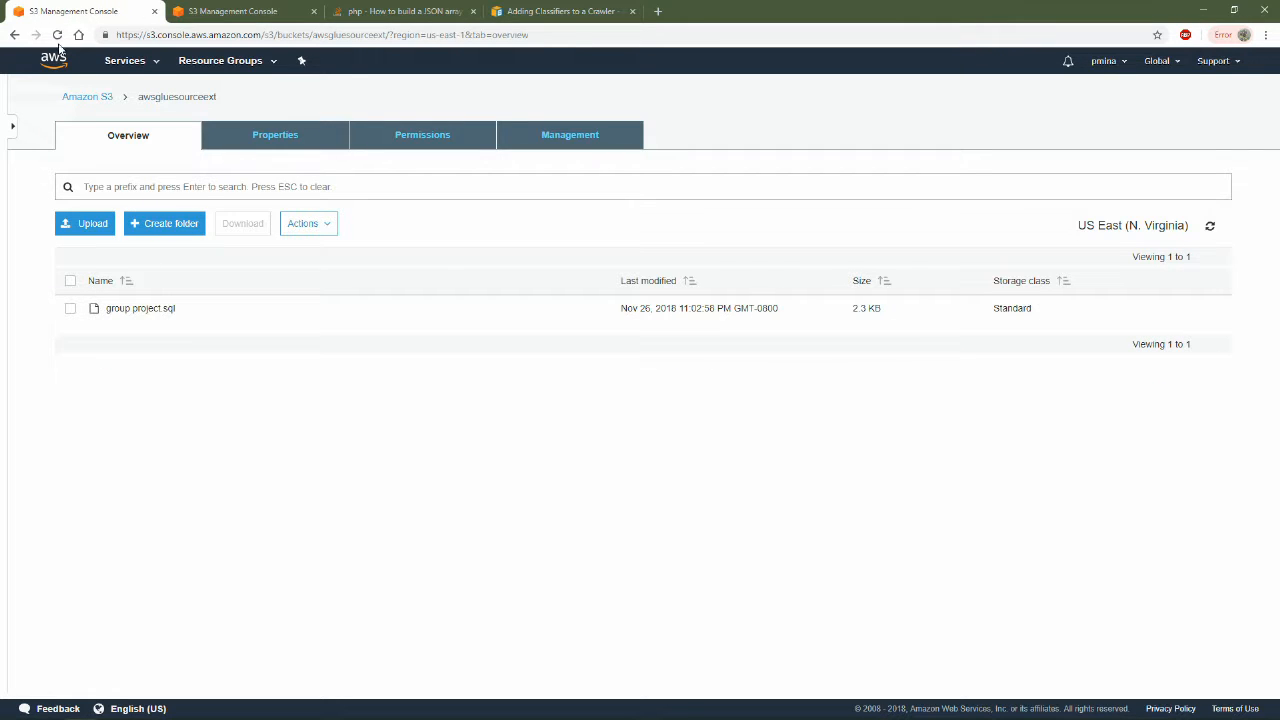
pyautogui.click(130, 61)
pyautogui.write('glue')
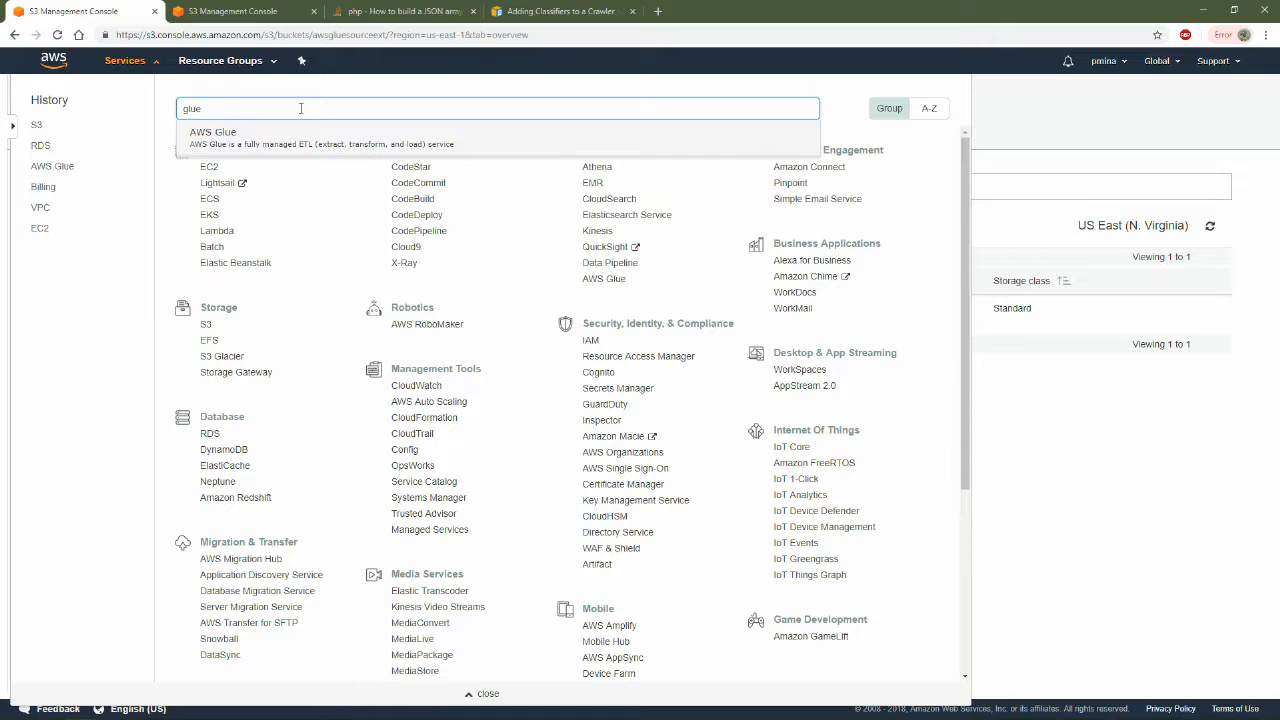
pyautogui.click(250, 134)
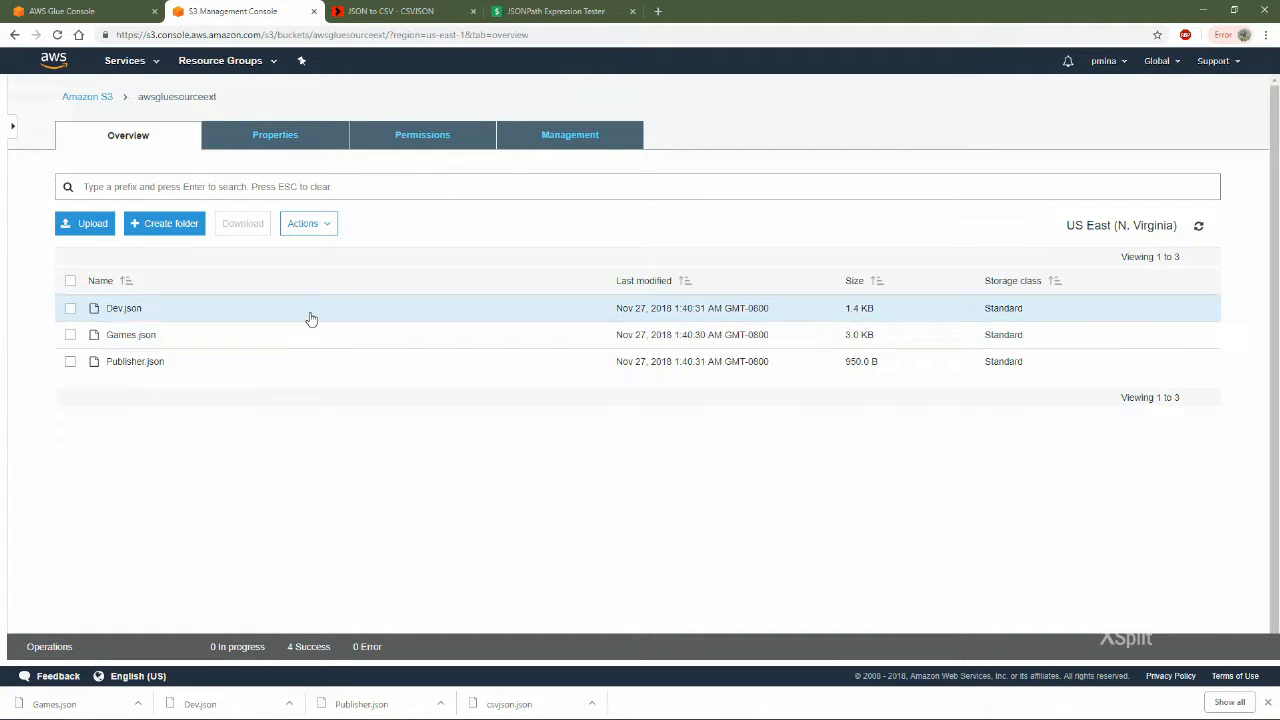
# Create a JSON classifier named pminadb with the JSON path $[*] in the AWS Glue console
pyautogui.click(62, 11)
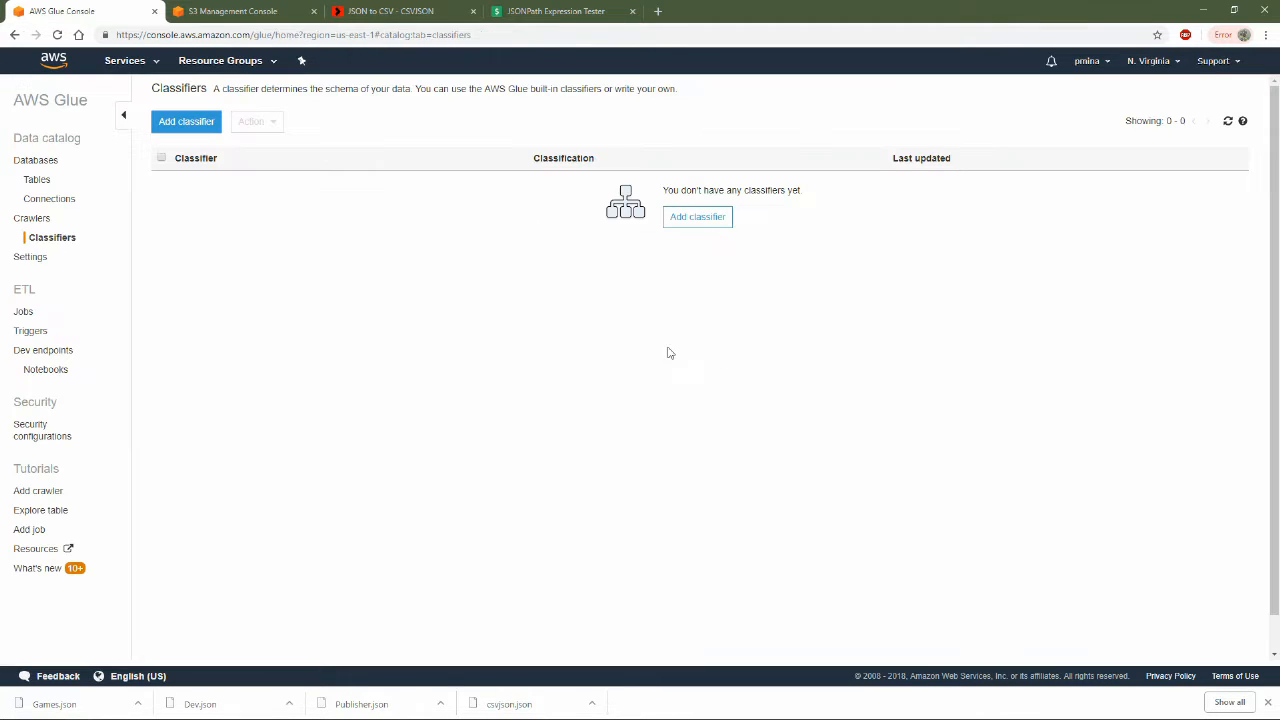
pyautogui.click(201, 124)
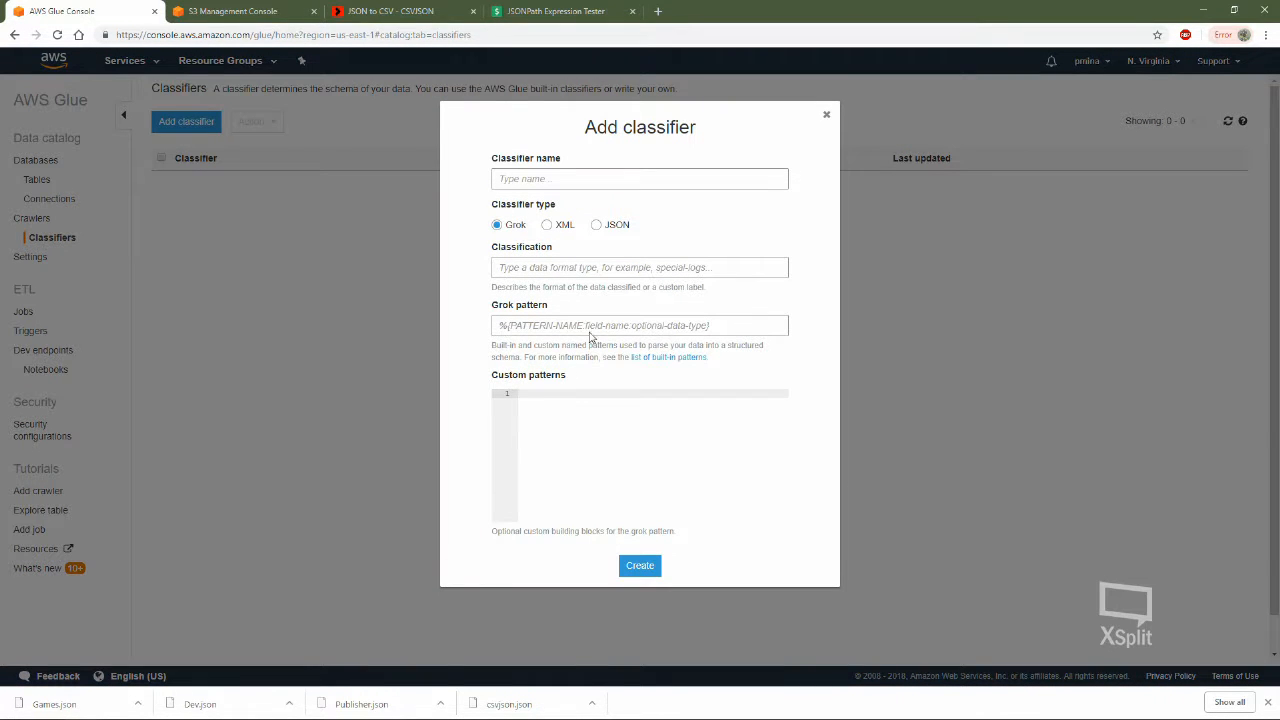
pyautogui.click(606, 227)
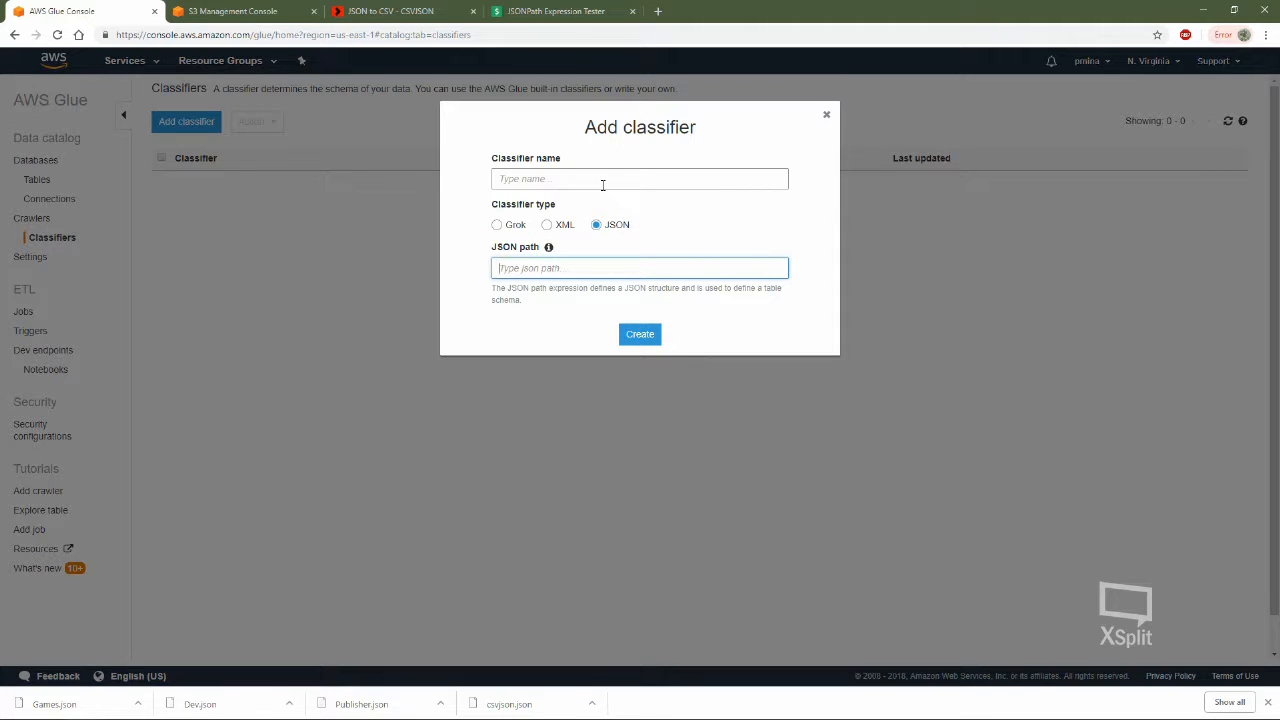
pyautogui.write('$[*')
pyautogui.click(642, 181)
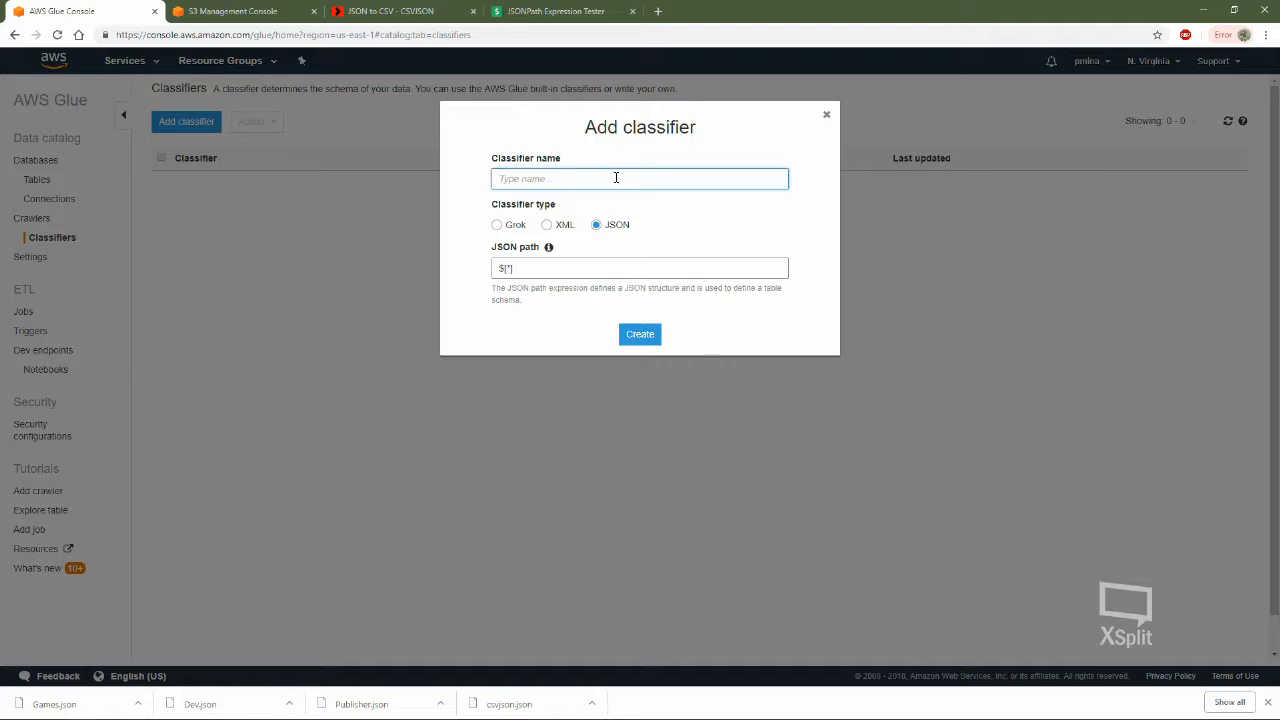
pyautogui.write('p')
pyautogui.click(641, 335)
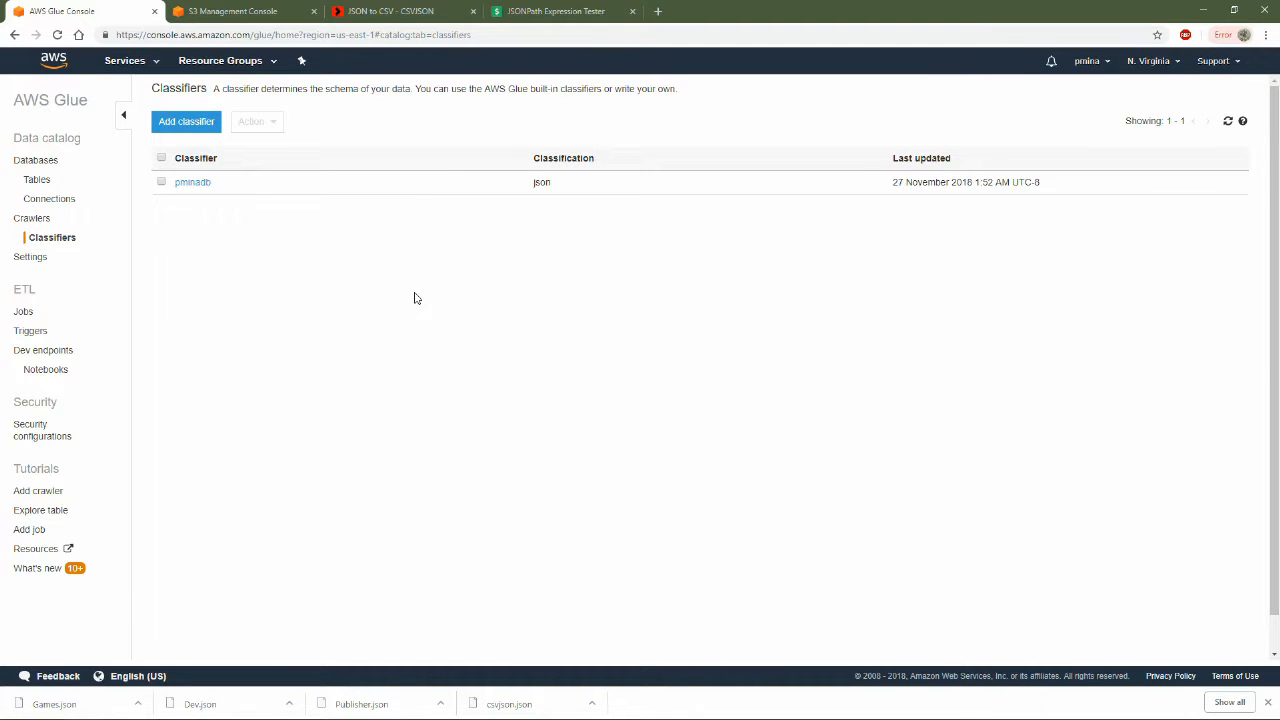
pyautogui.click(42, 163)
pyautogui.click(217, 123)
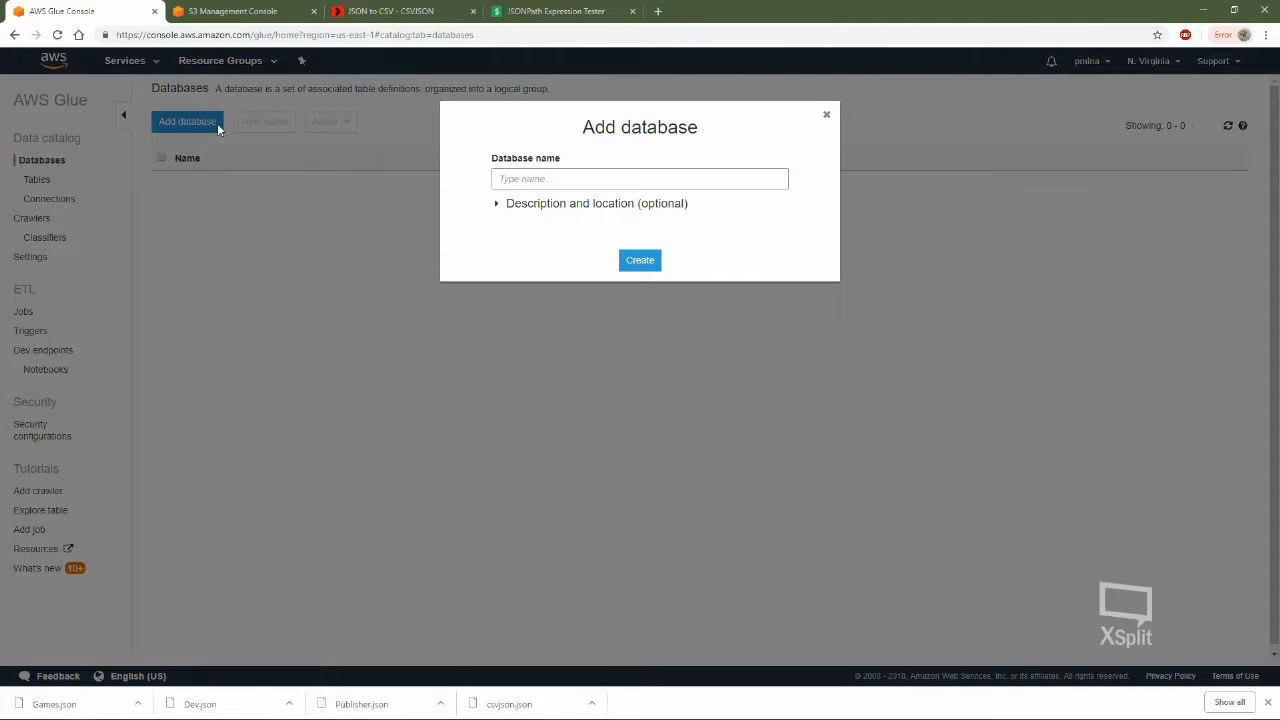
pyautogui.click(827, 117)
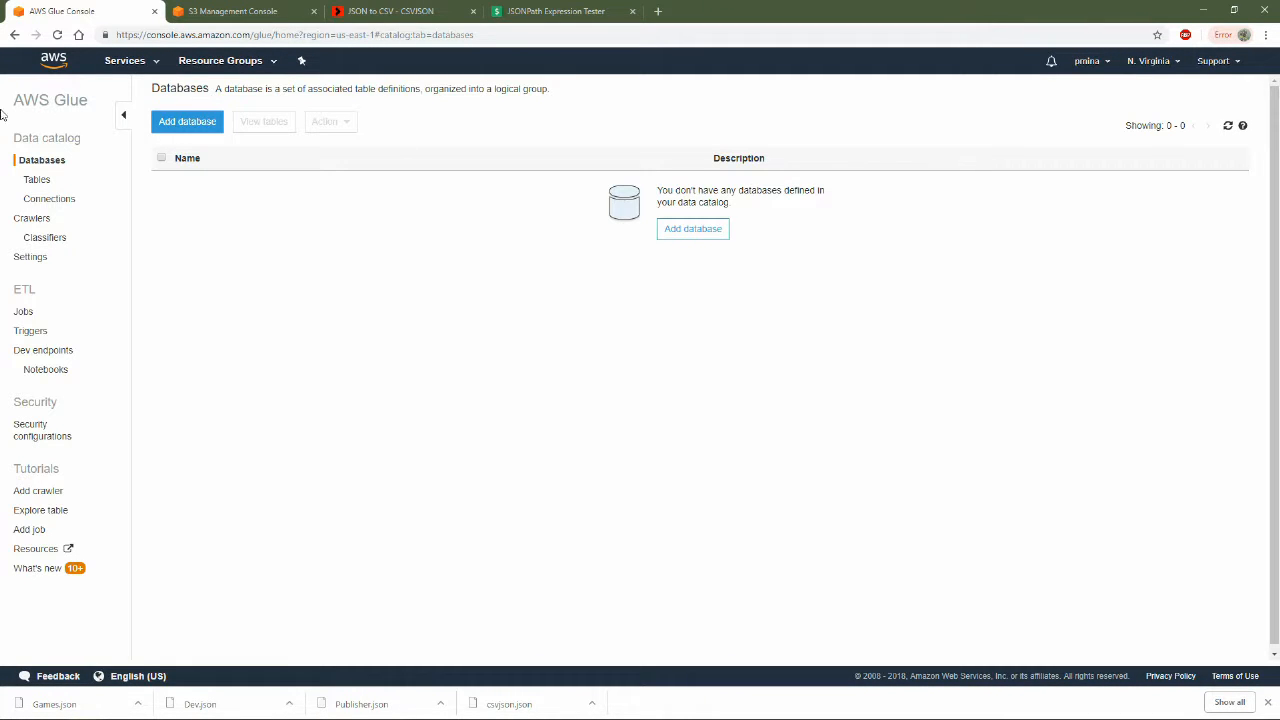
# Start adding tables using a crawler and name the crawler pmina-crawler
pyautogui.click(45, 184)
pyautogui.click(184, 125)
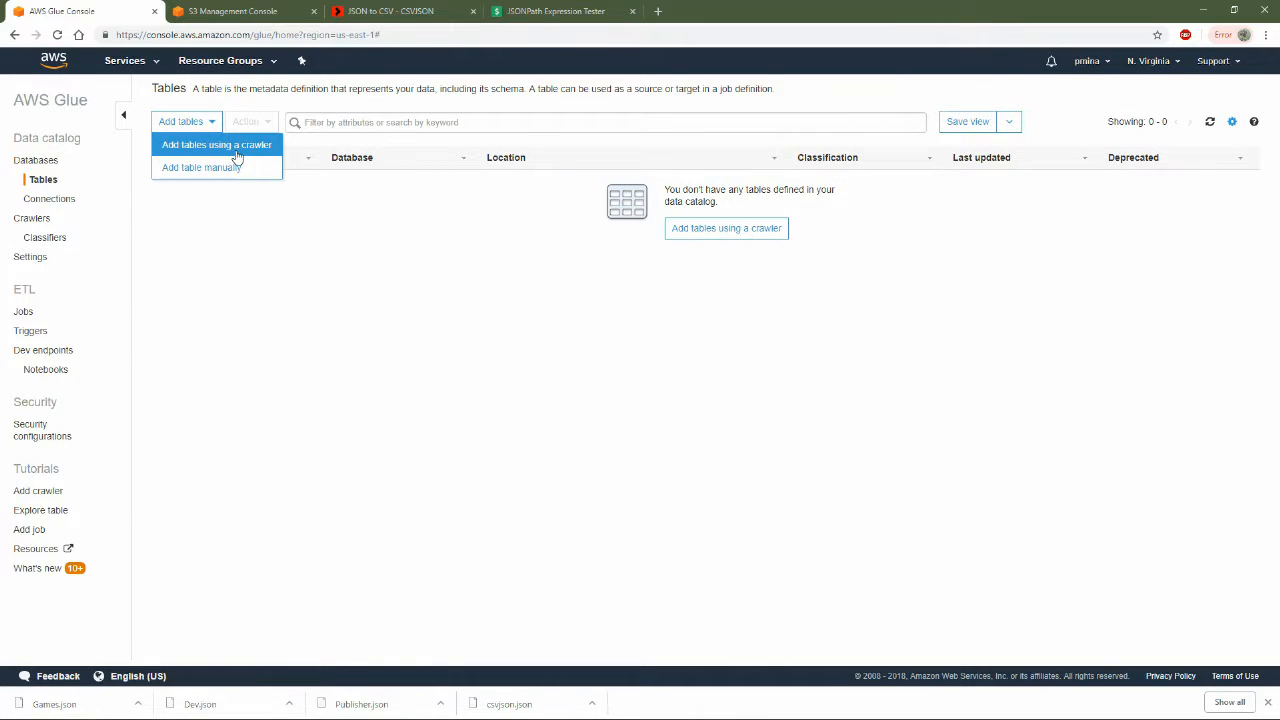
pyautogui.click(232, 148)
pyautogui.click(574, 187)
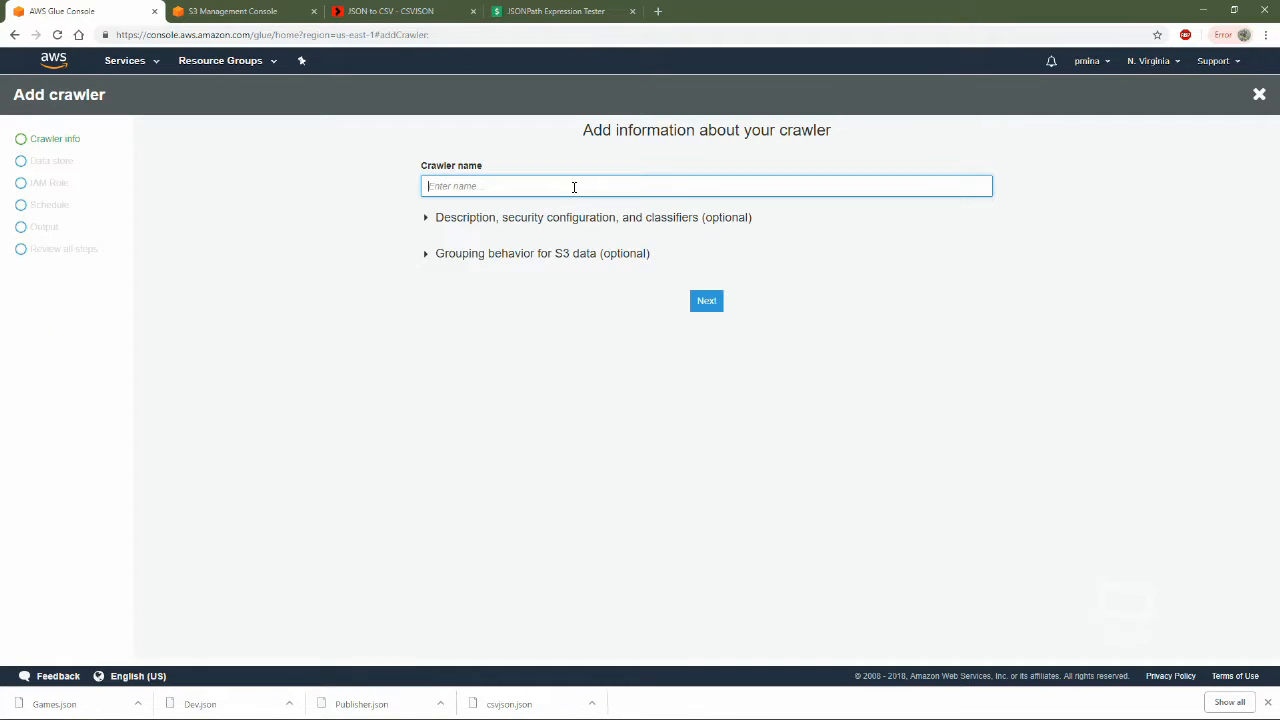
pyautogui.write('pmina-crawler')
# Add the custom classifier pminadb to the crawler's selected classifiers and continue to the data store settings
pyautogui.click(558, 230)
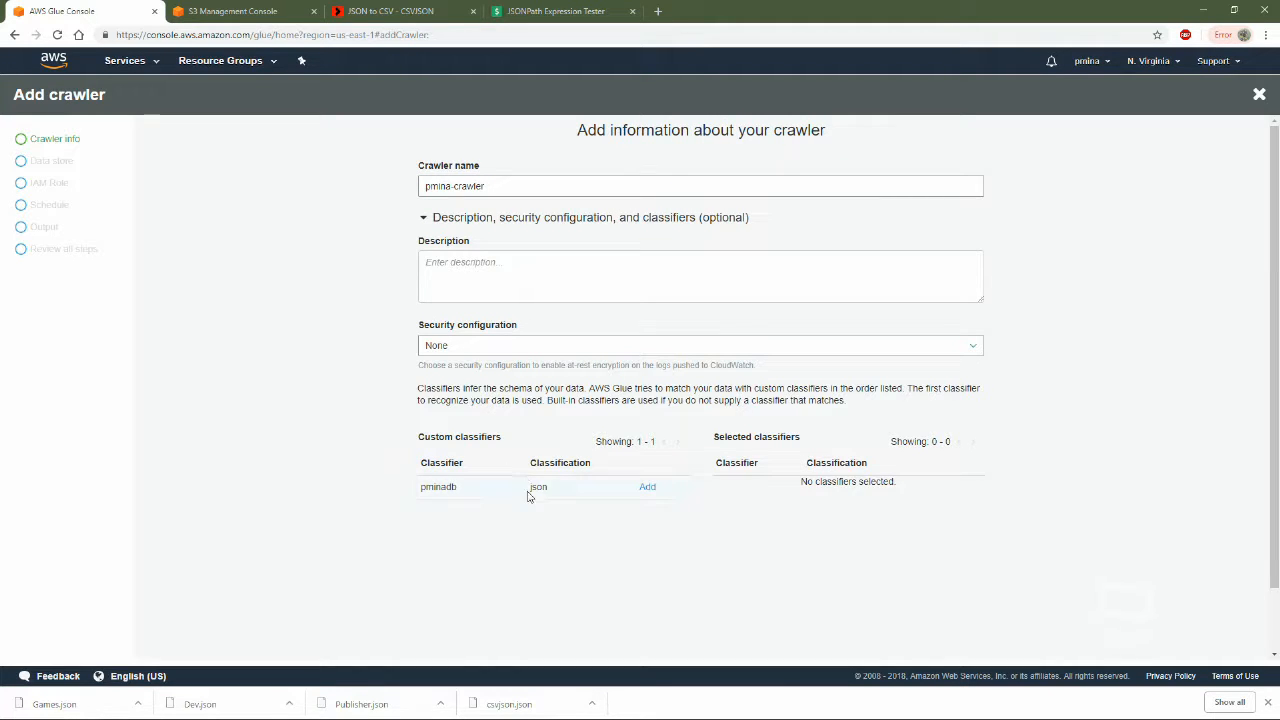
pyautogui.click(649, 489)
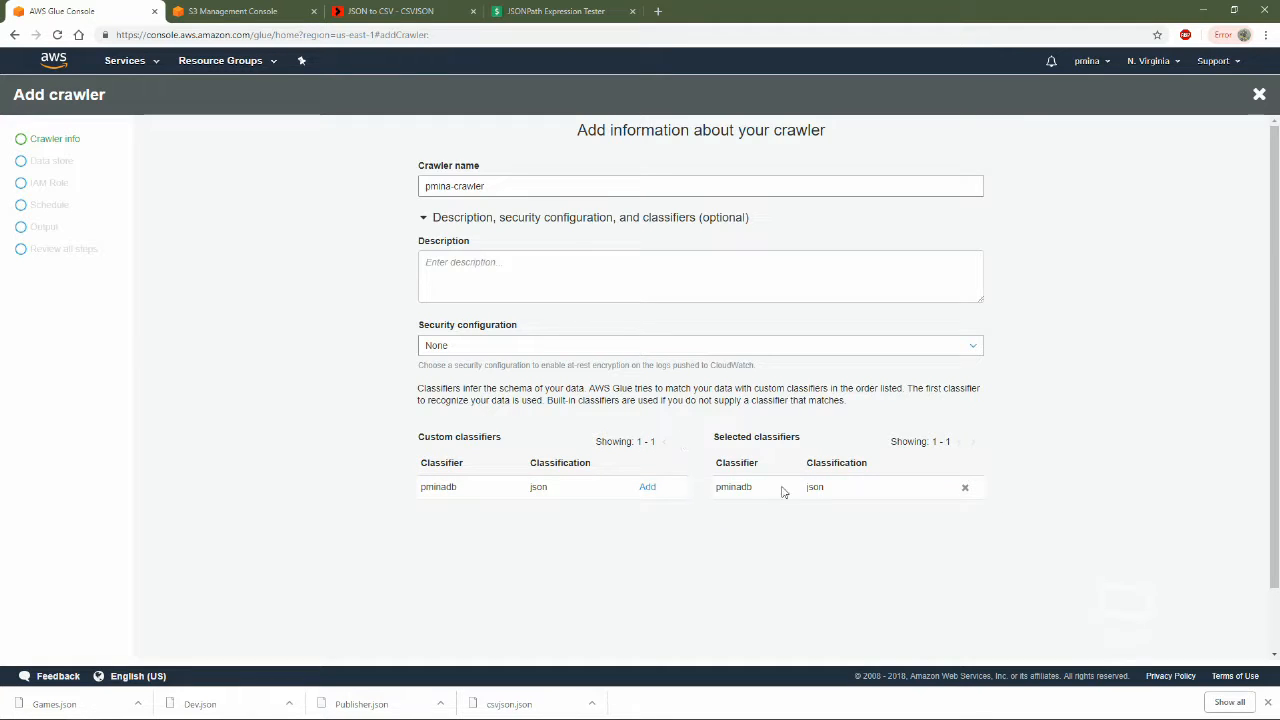
pyautogui.scroll(-2, 775, 510)
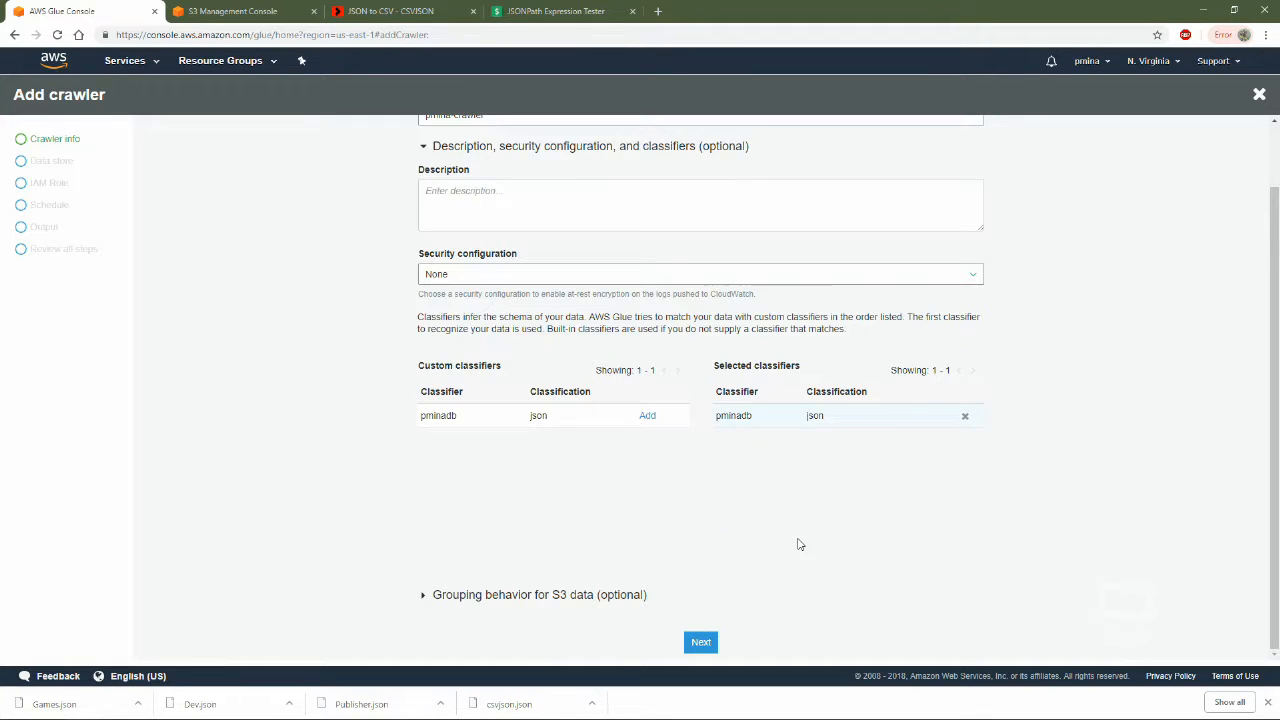
pyautogui.click(702, 643)
# Set the crawler's data store to S3 with include path s3://aws-glue-source-extractor and add no further data store
pyautogui.click(515, 189)
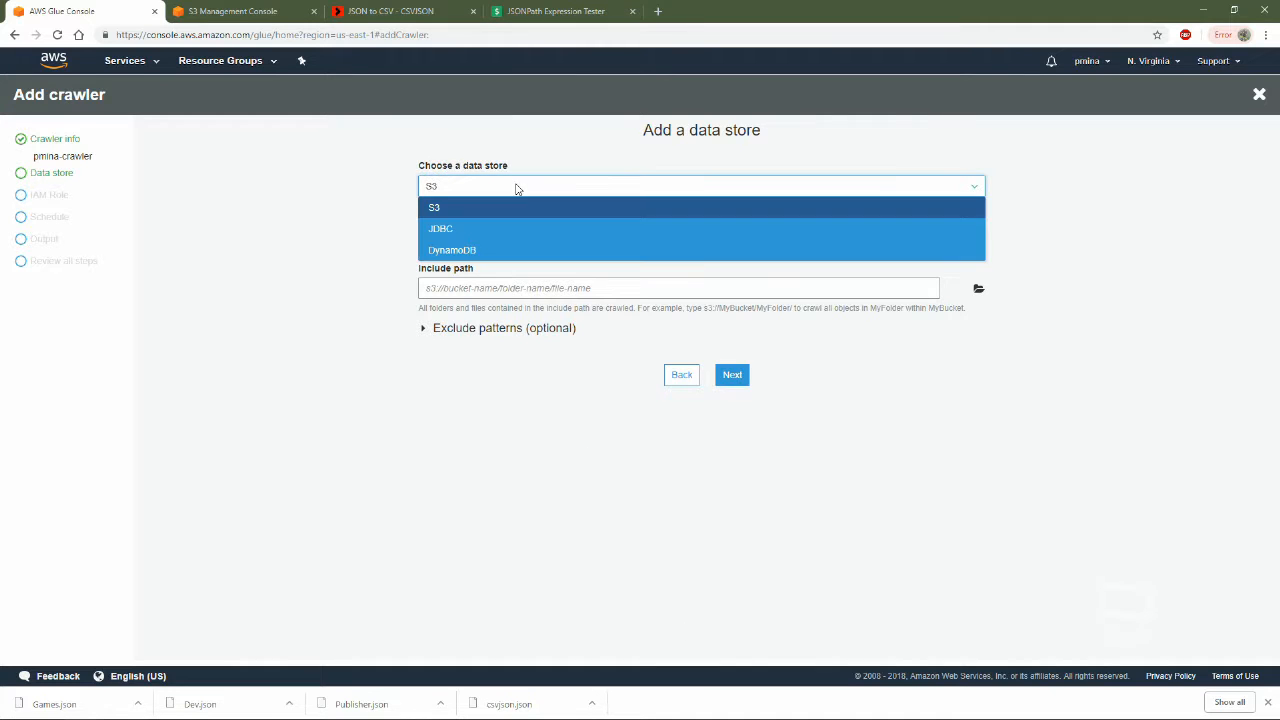
pyautogui.click(236, 298)
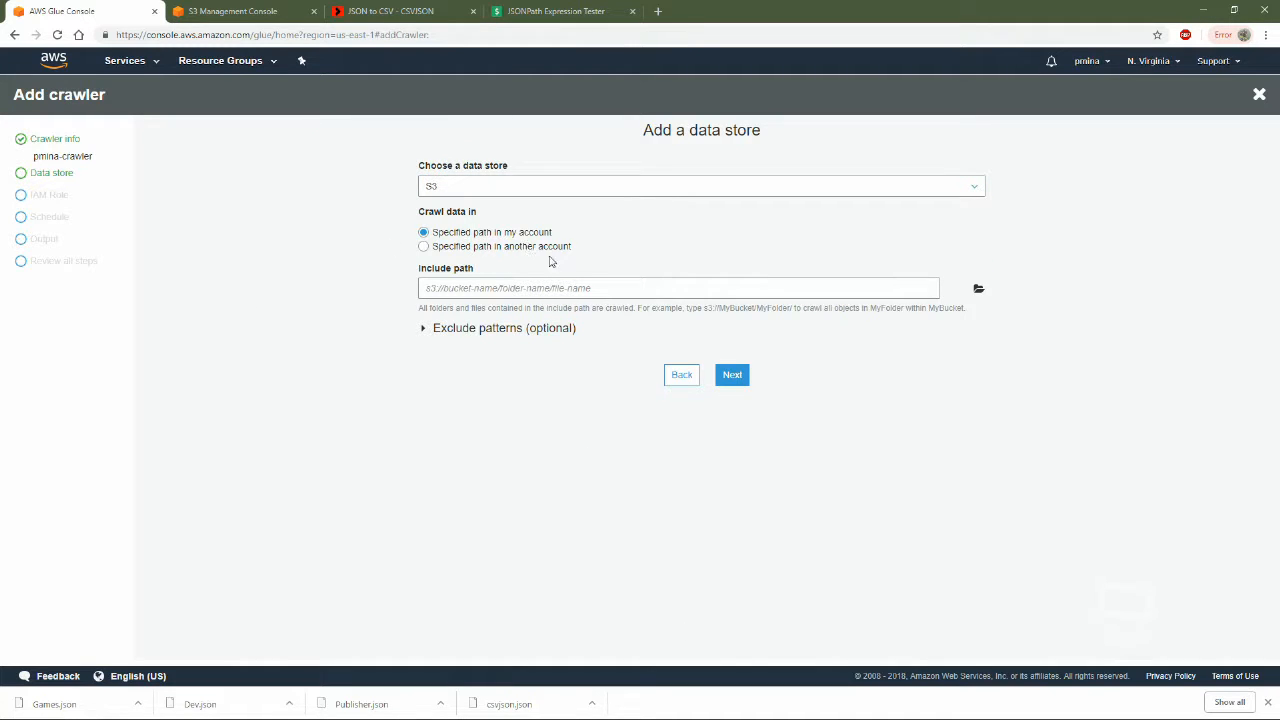
pyautogui.click(559, 289)
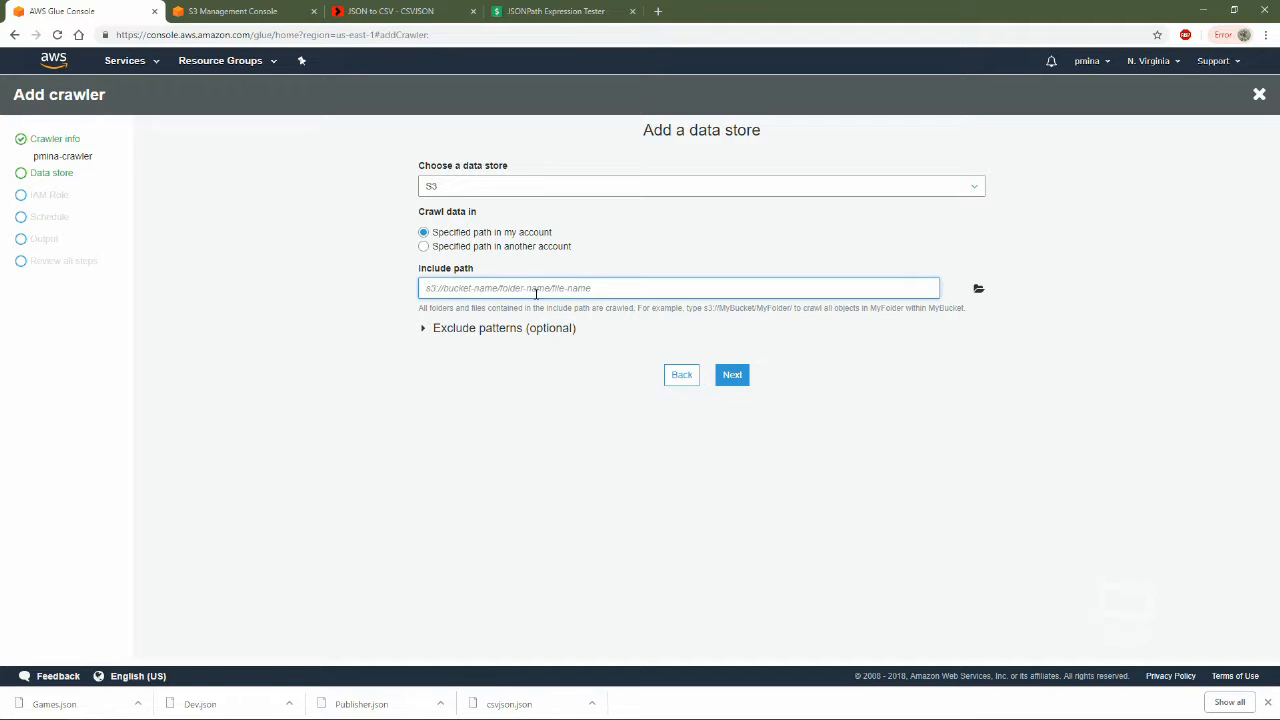
pyautogui.write('s3://aws-glue-source-extractor')
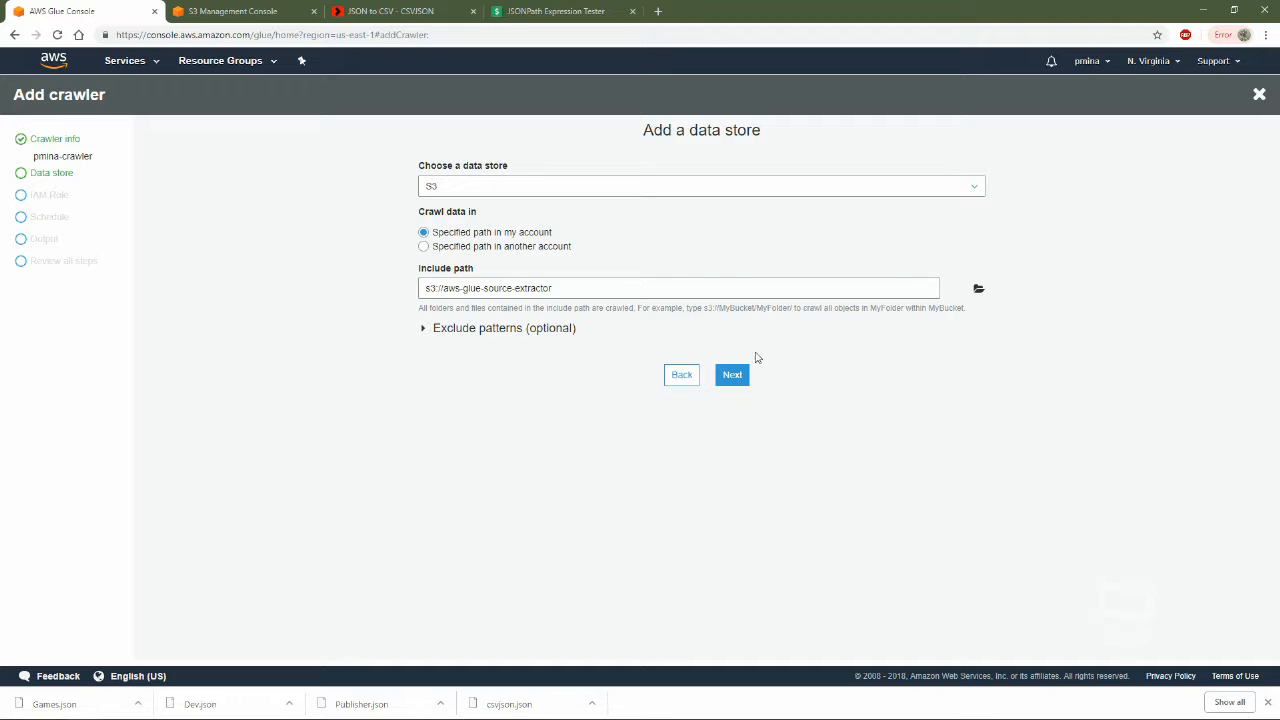
pyautogui.click(735, 378)
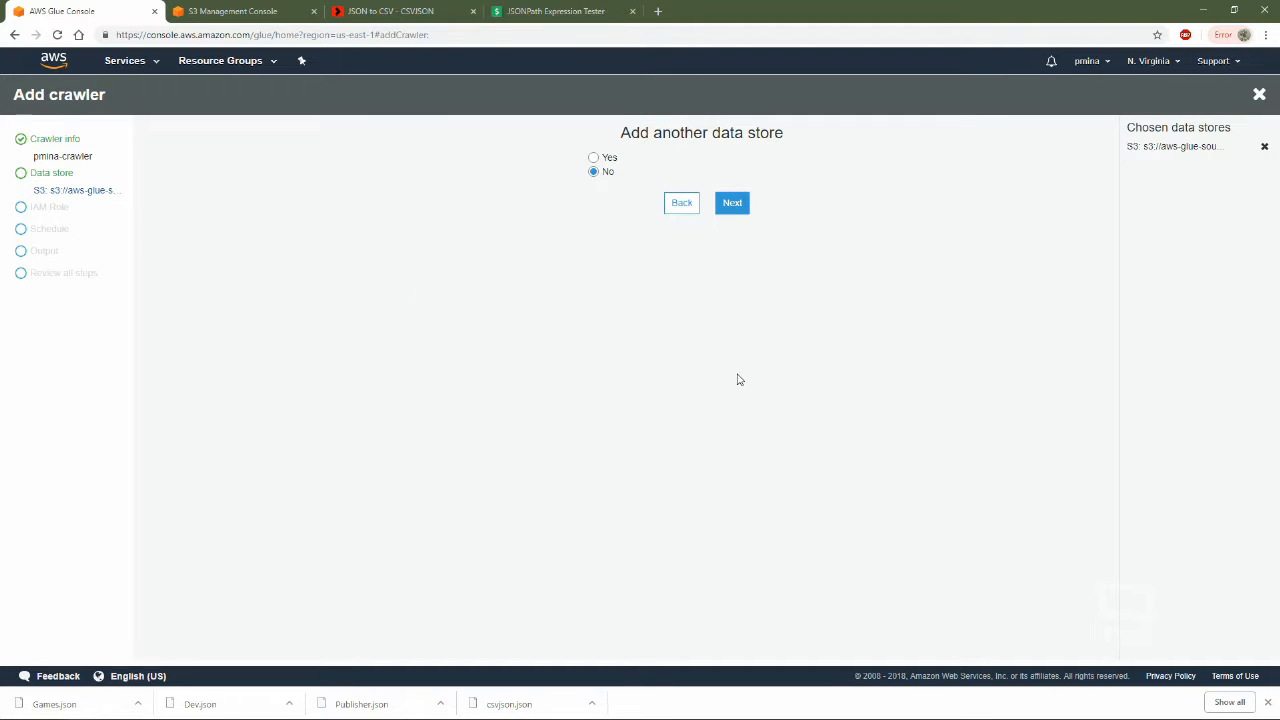
pyautogui.click(745, 204)
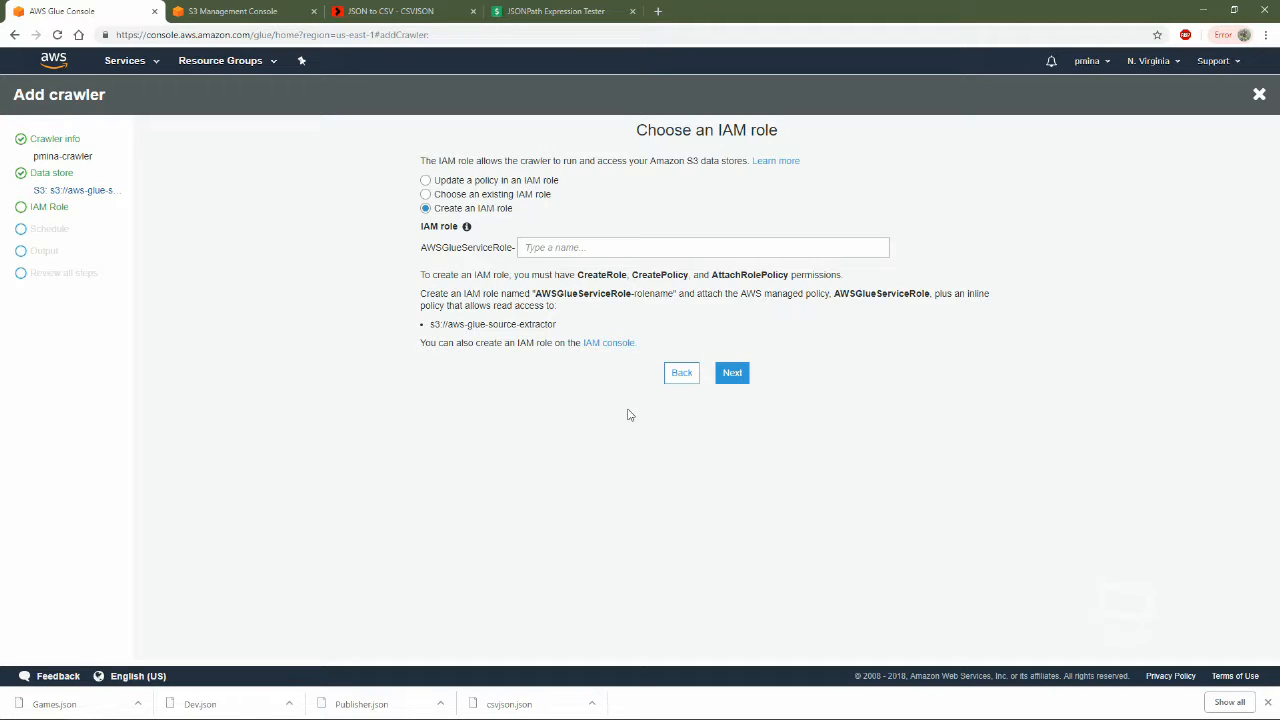
# Assign the existing IAM role AWSGlueServiceRoleDefault to the crawler and continue to its schedule
pyautogui.click(503, 196)
pyautogui.click(507, 245)
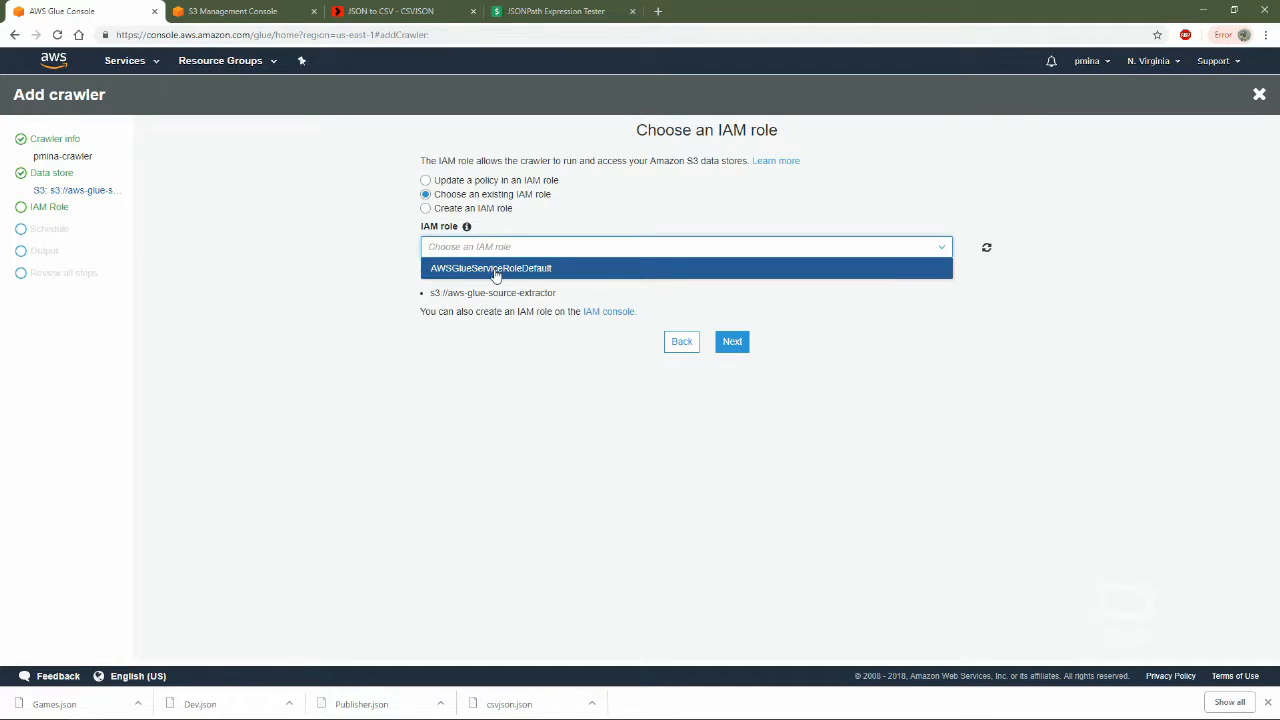
pyautogui.click(512, 268)
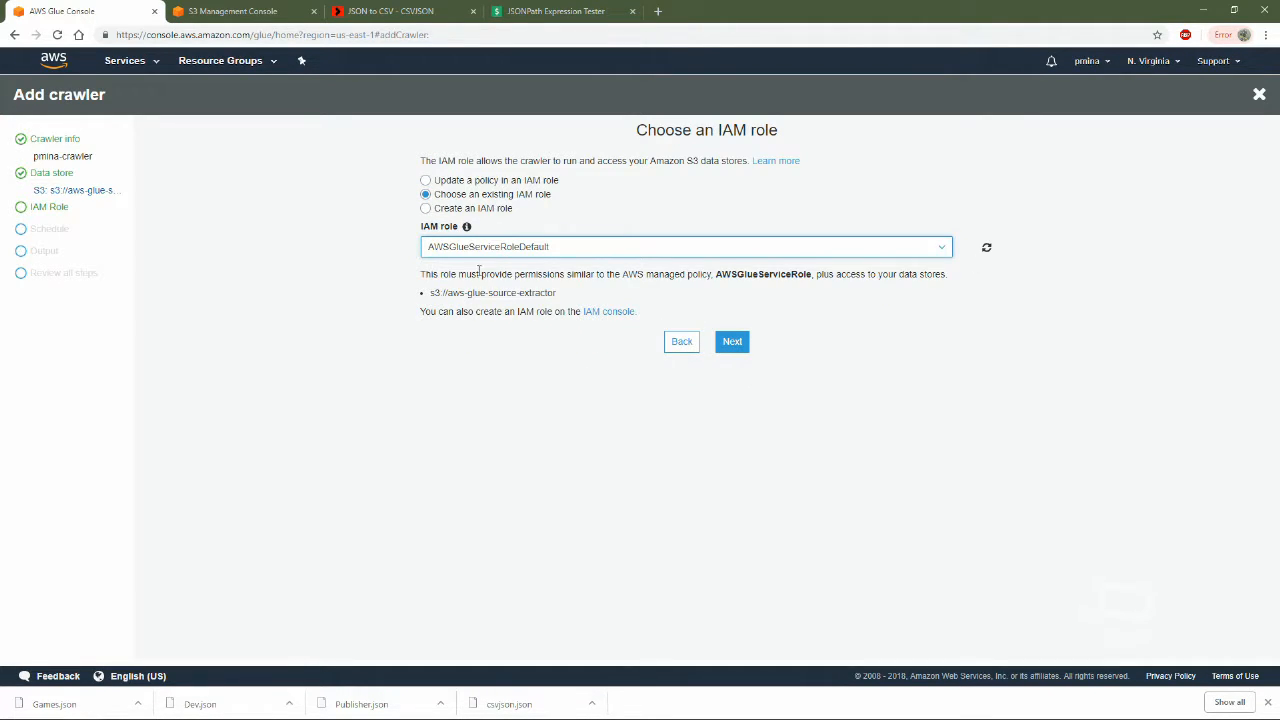
pyautogui.click(748, 350)
# Set the crawler's frequency to Run on demand and continue to the output settings
pyautogui.click(579, 185)
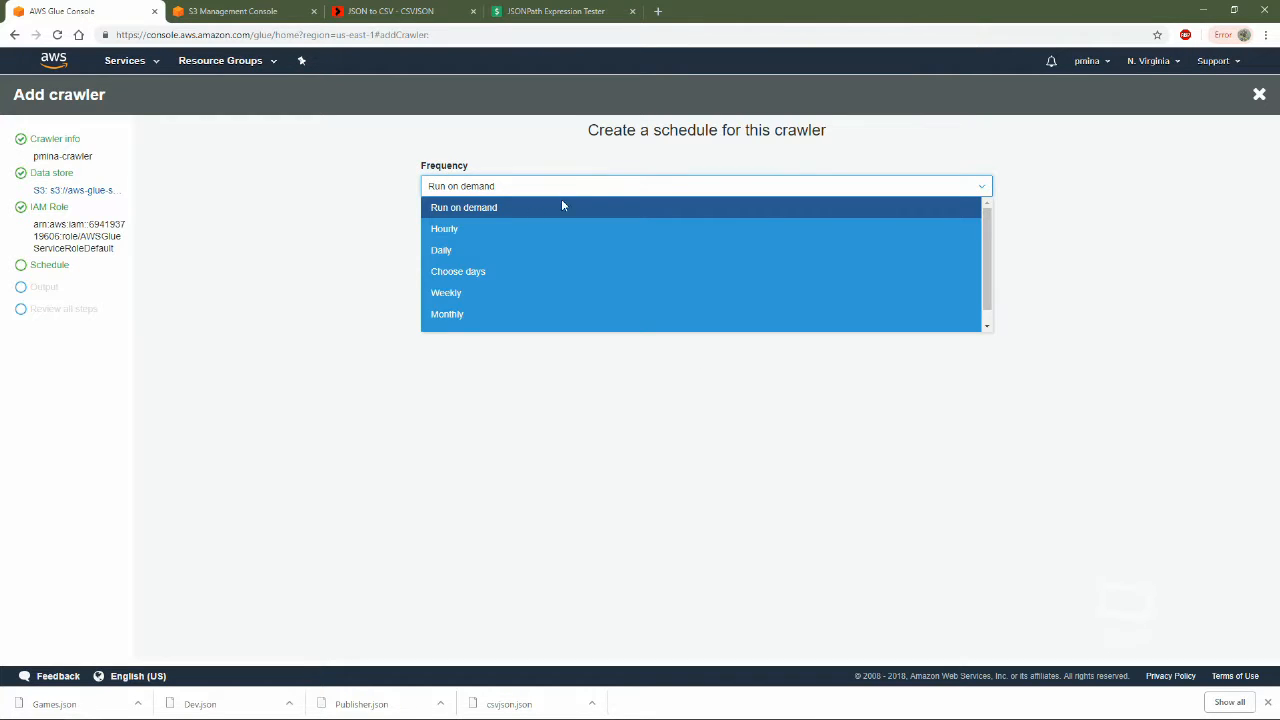
pyautogui.click(505, 209)
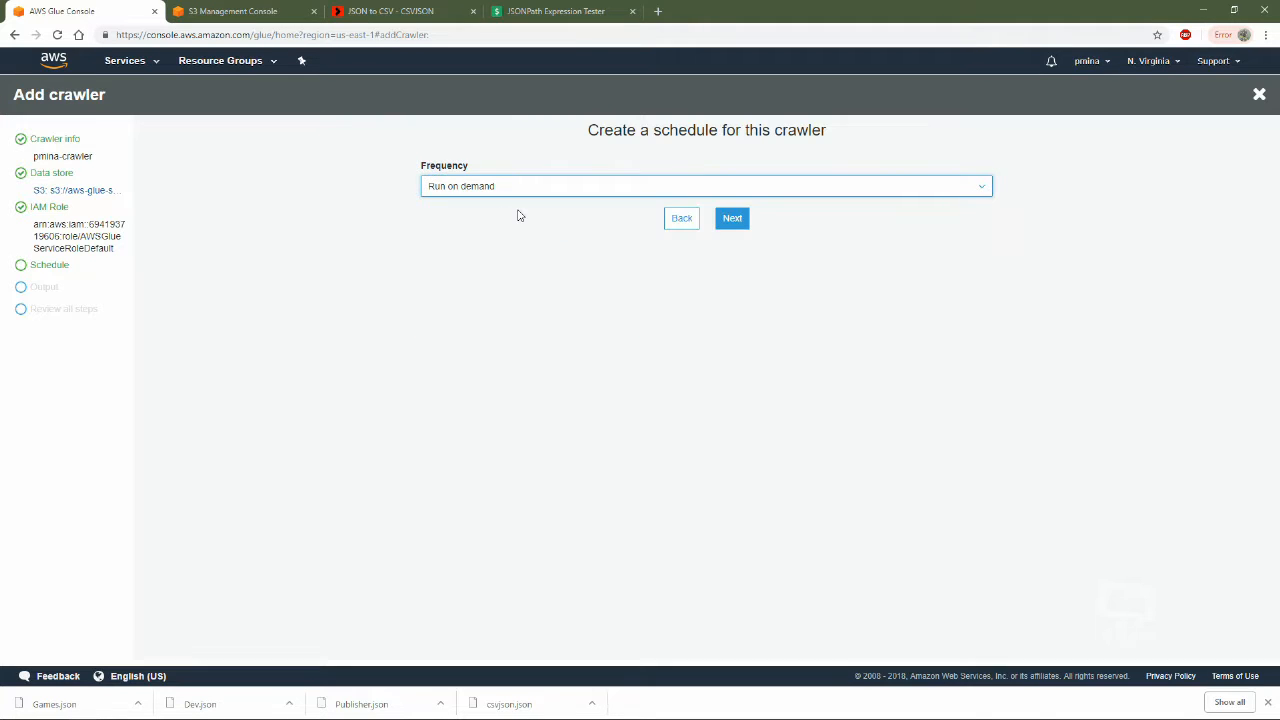
pyautogui.click(731, 224)
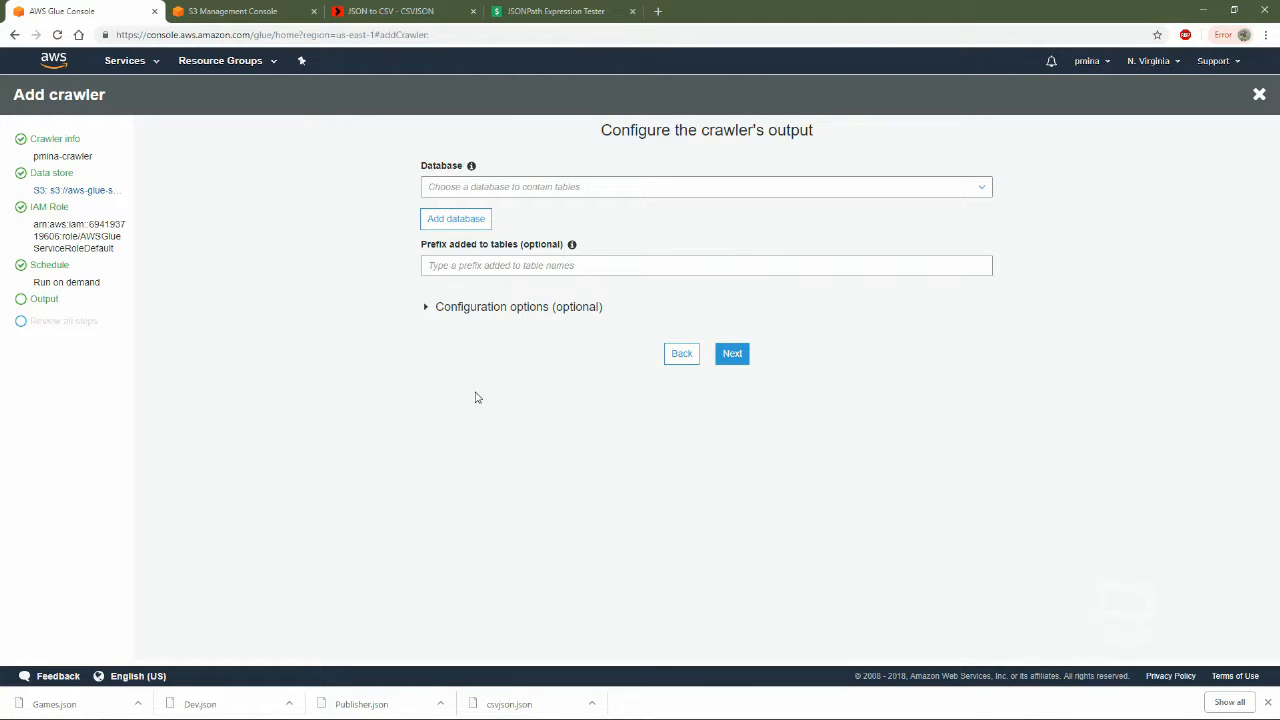
# Create a database named pminadb for the crawler's output and finish creating the crawler
pyautogui.click(509, 194)
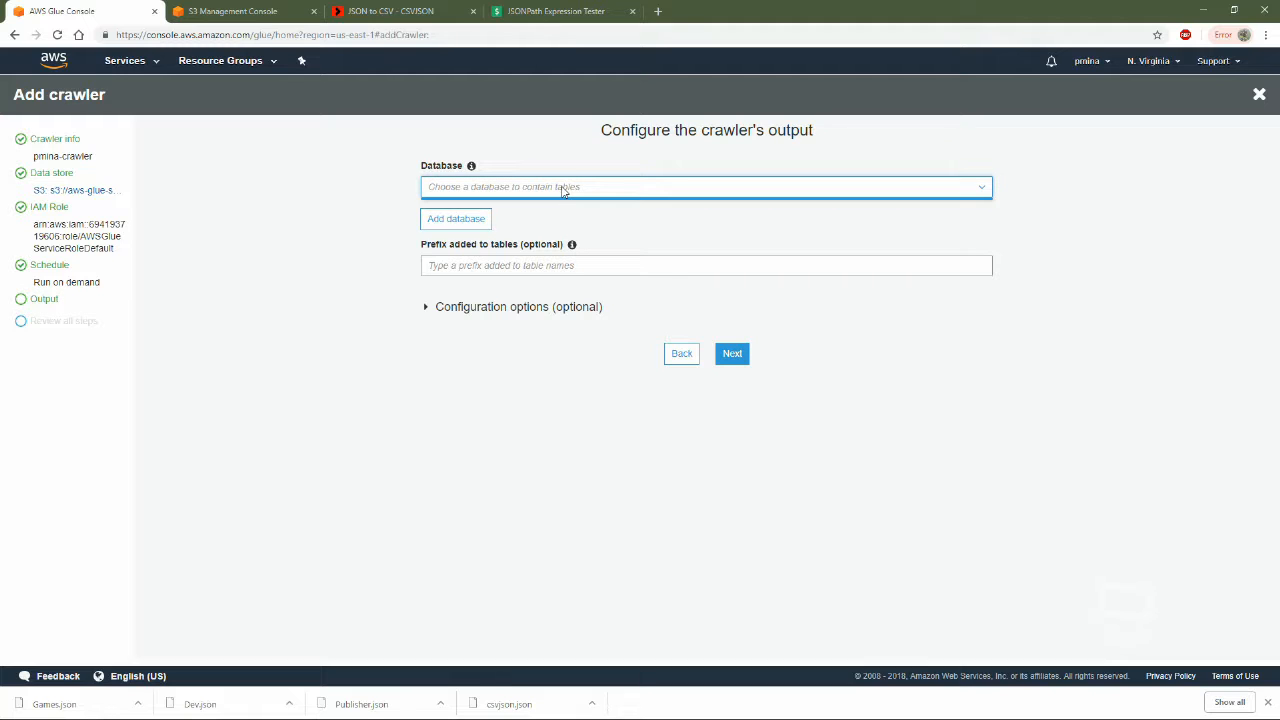
pyautogui.click(478, 222)
pyautogui.click(646, 177)
pyautogui.write('pminadb')
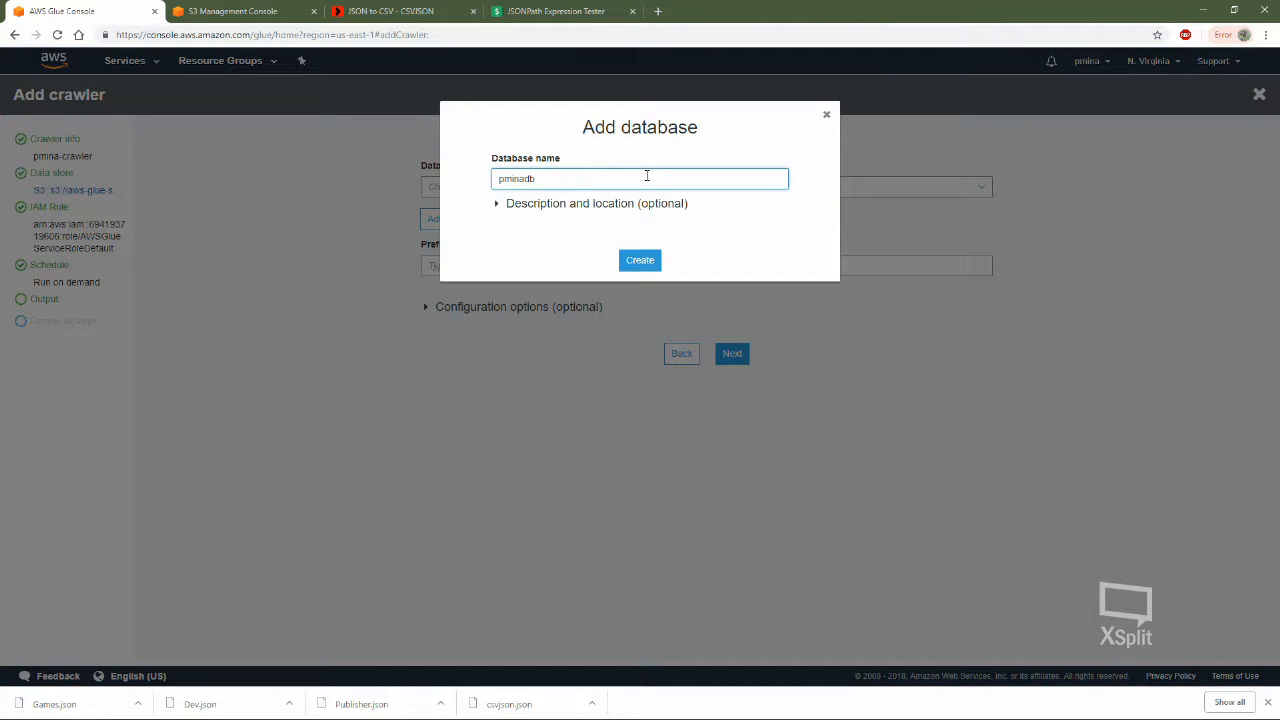
pyautogui.click(640, 260)
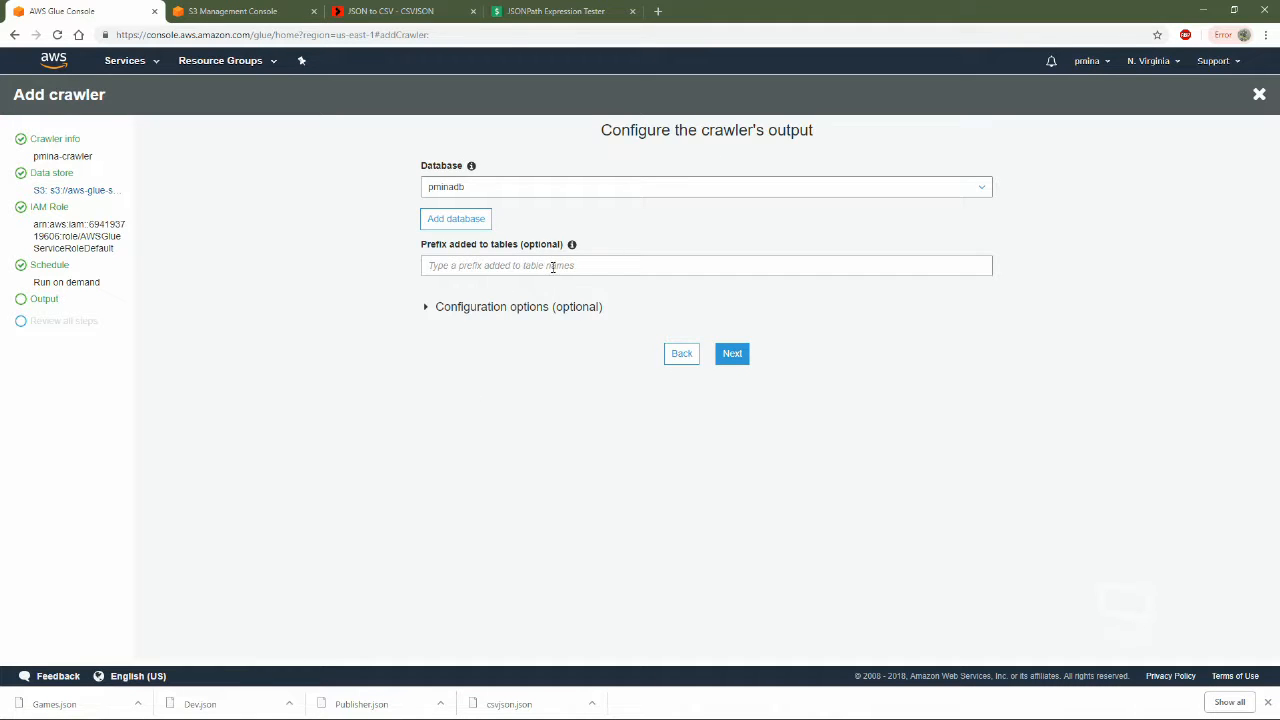
pyautogui.click(738, 355)
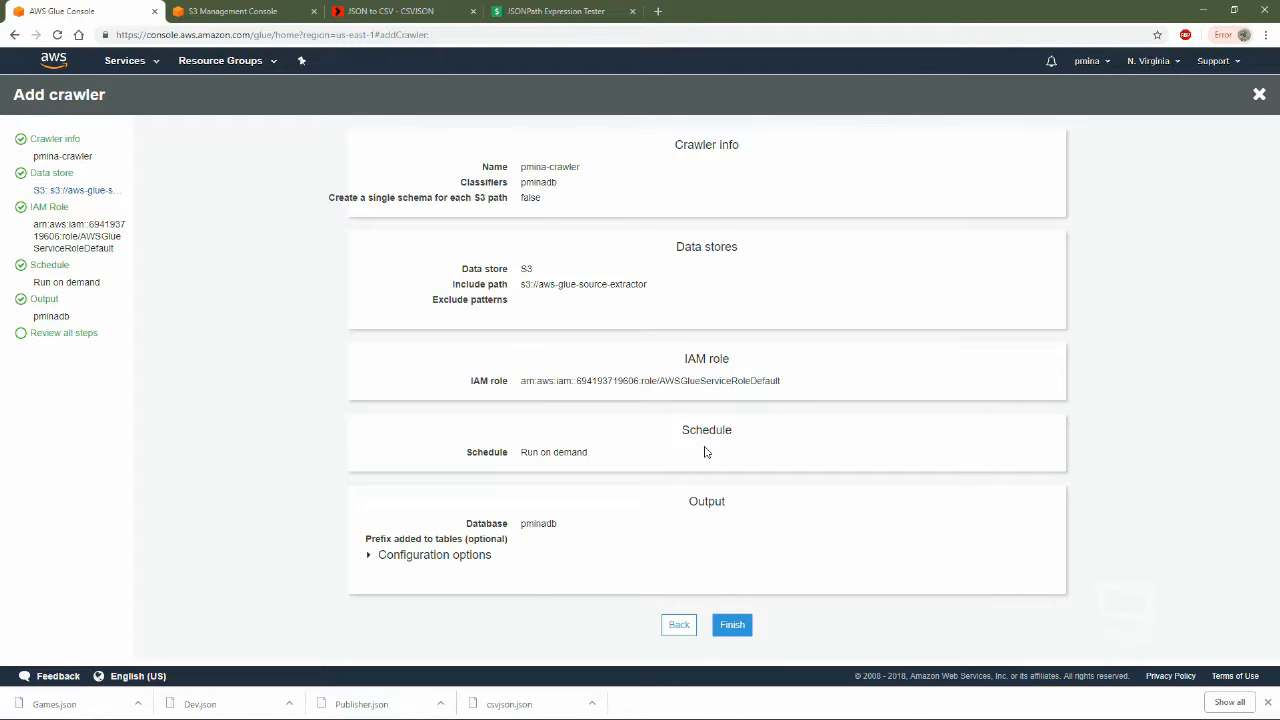
pyautogui.click(736, 621)
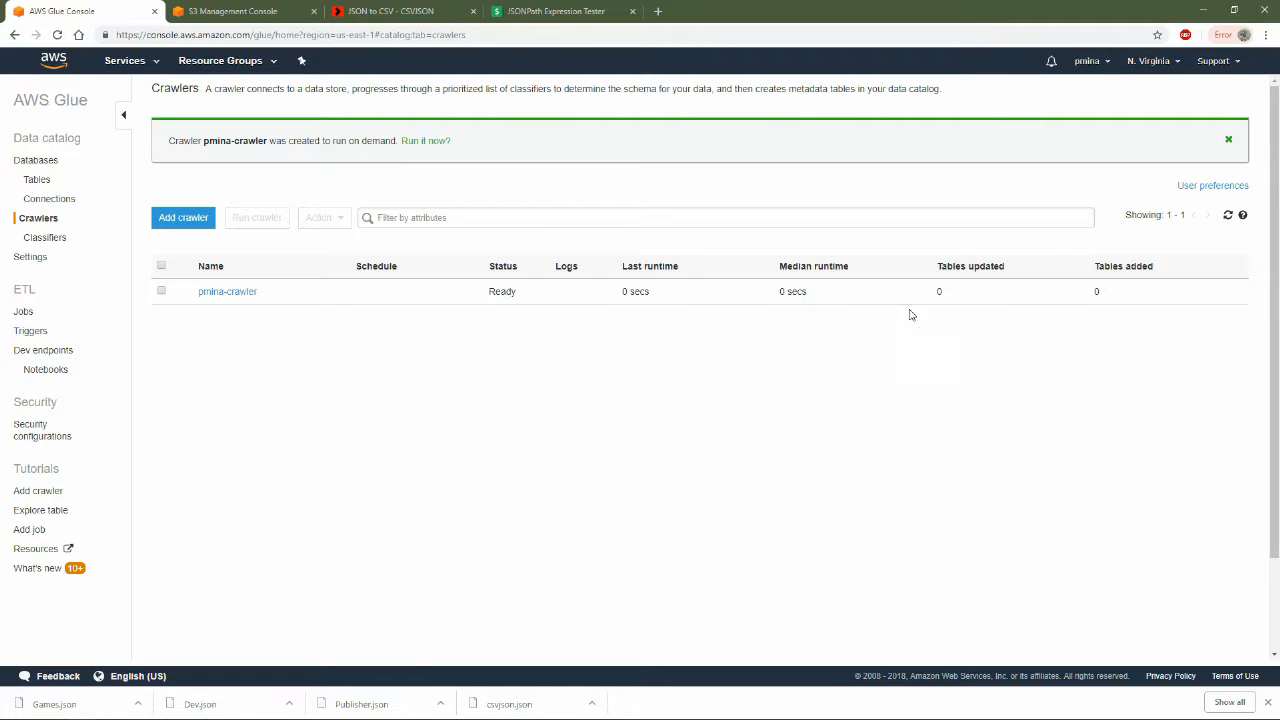
# Run pmina-crawler and open its logs in CloudWatch
pyautogui.click(374, 296)
pyautogui.click(252, 210)
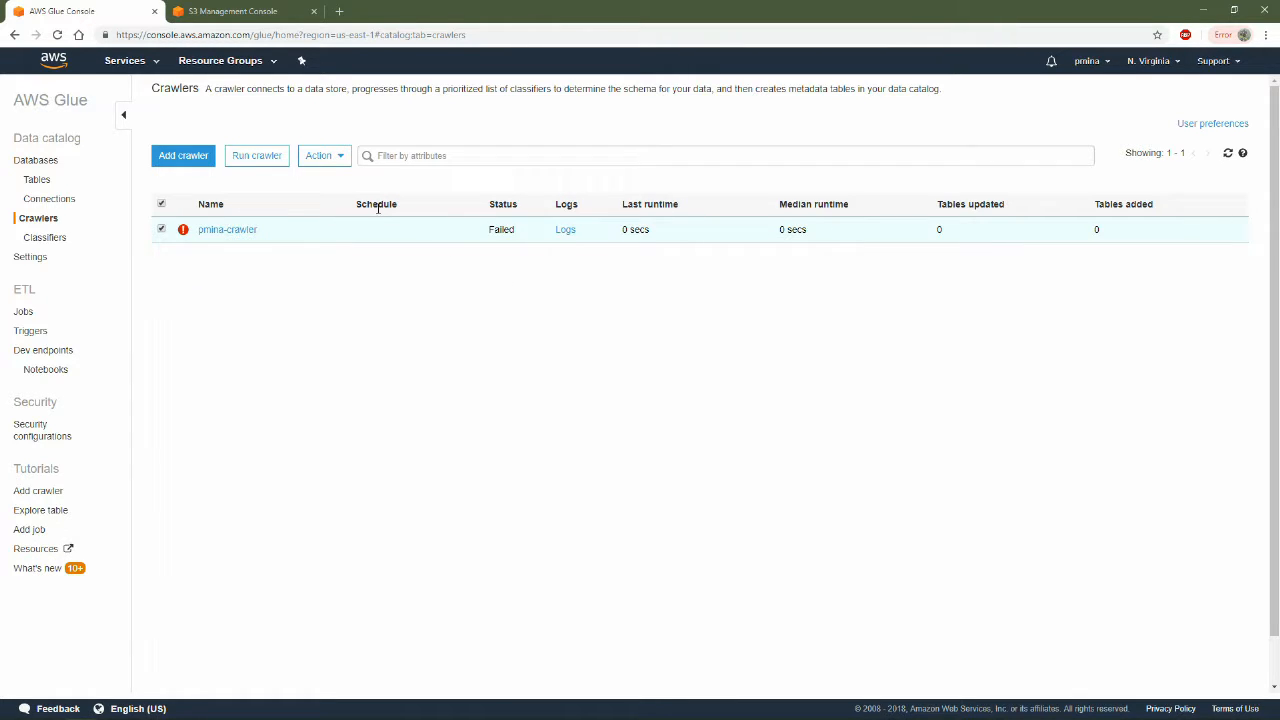
pyautogui.click(567, 230)
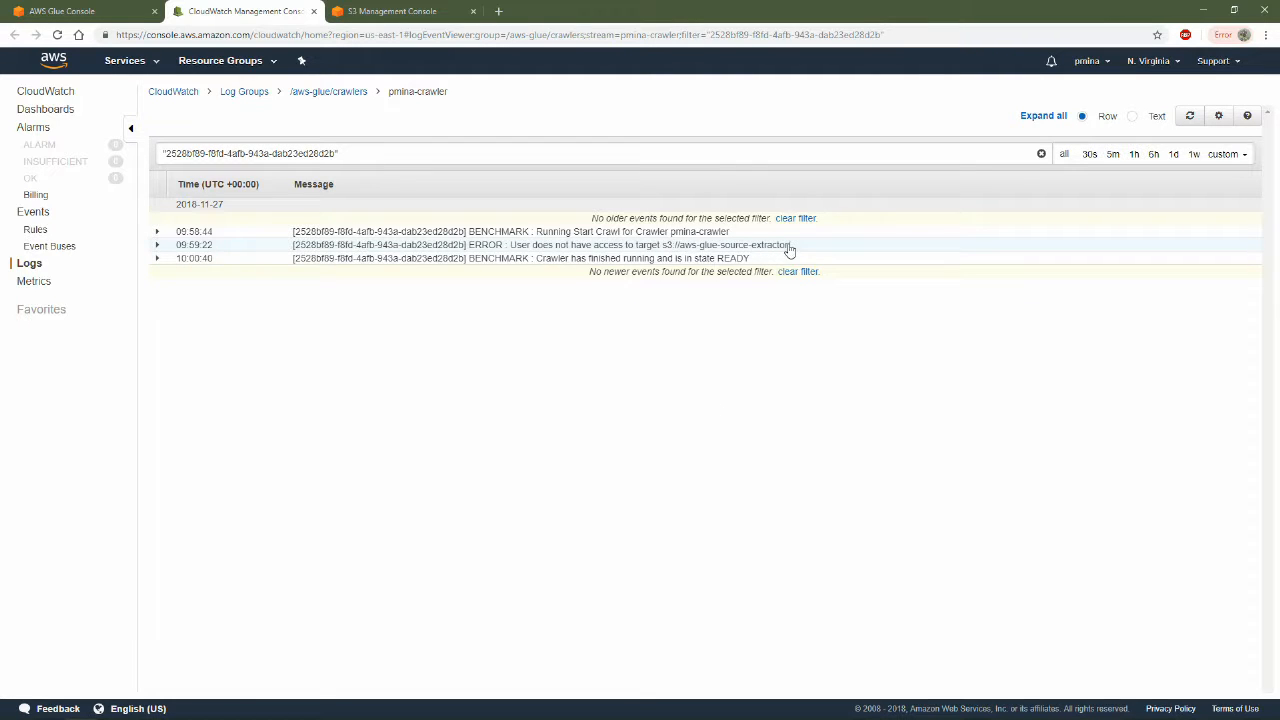
# Check the source bucket's name in the S3 bucket list and return to the Glue crawlers list
pyautogui.click(124, 61)
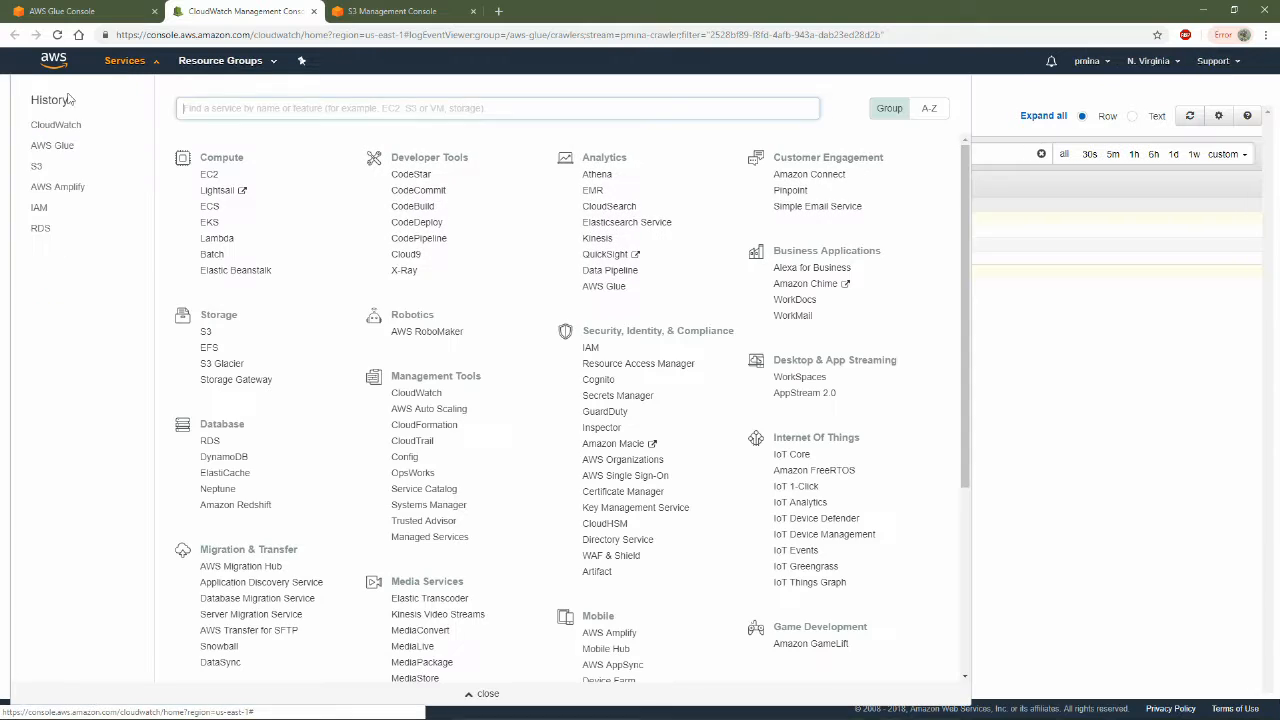
pyautogui.click(37, 168)
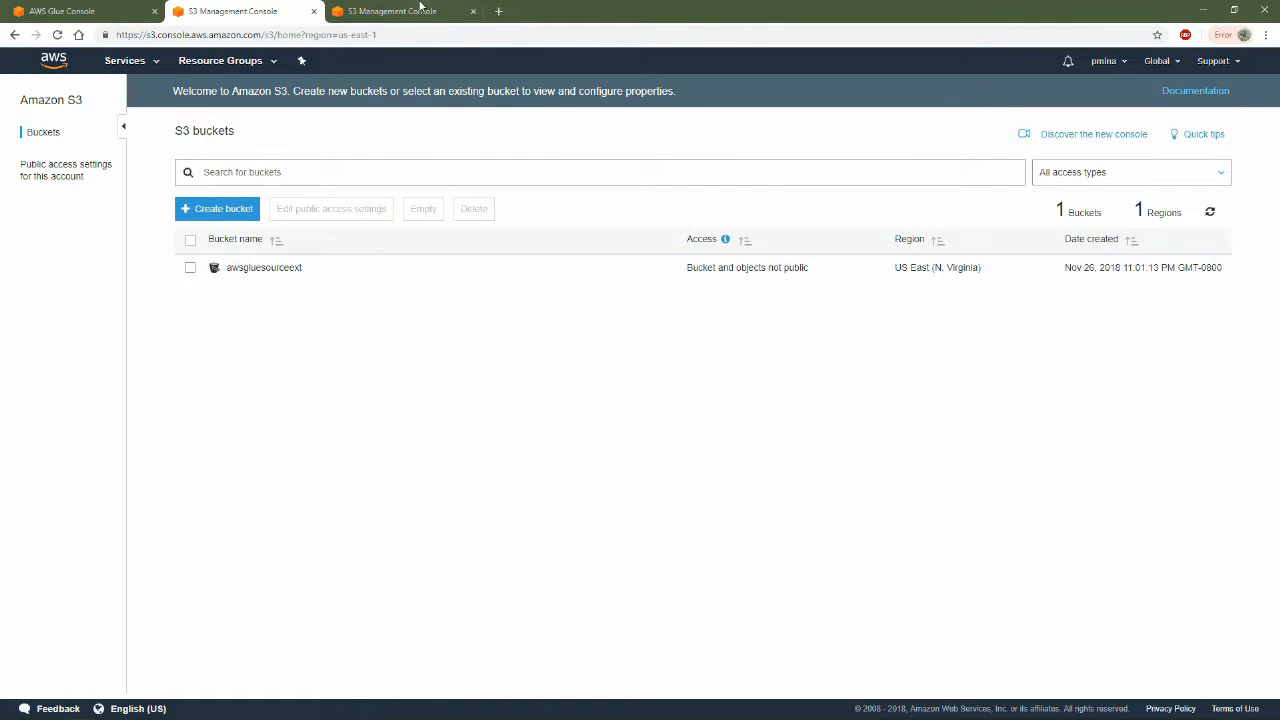
pyautogui.click(97, 14)
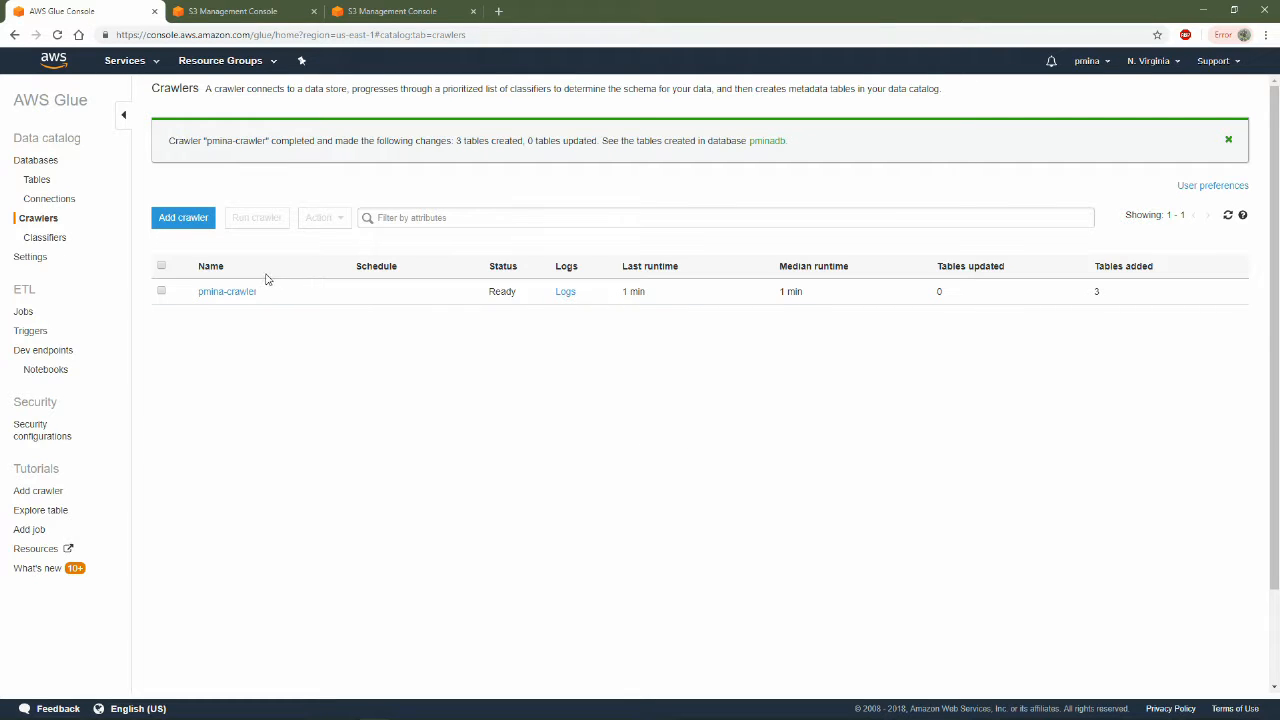
pyautogui.click(240, 12)
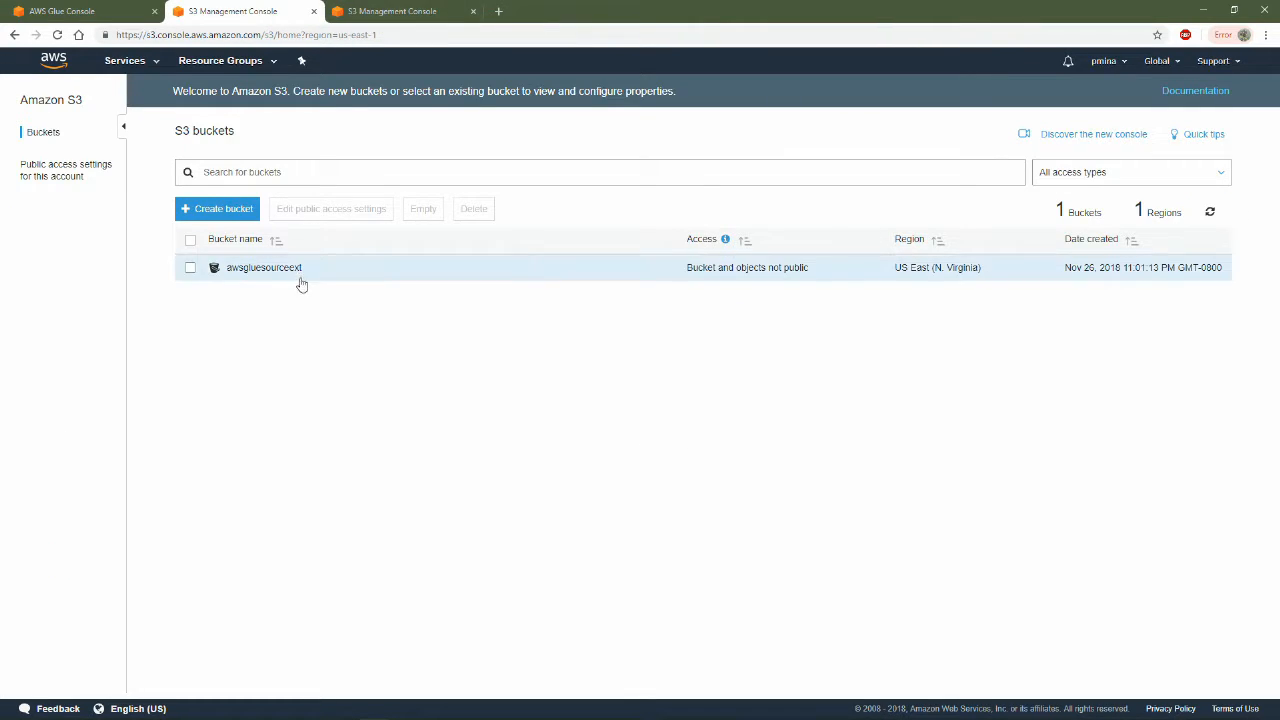
pyautogui.click(62, 11)
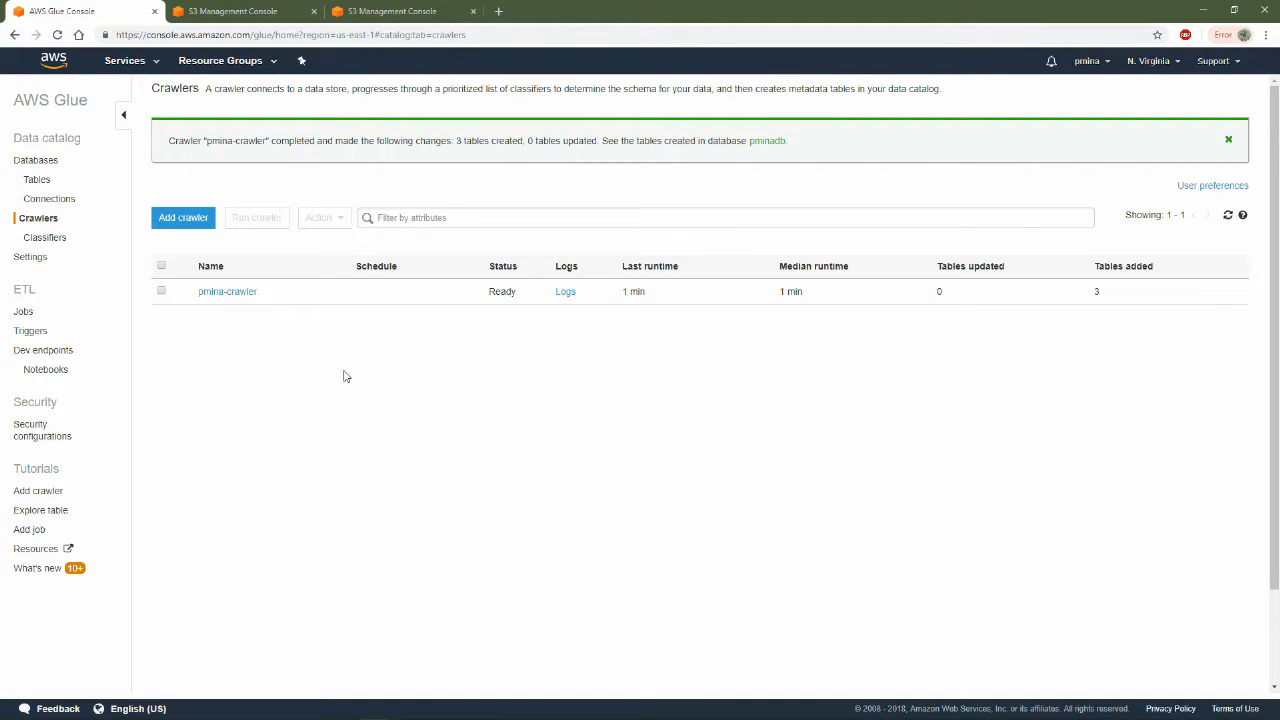
# Examine the details and schemas of the crawled tables dev_json, games_json and publisher_json
pyautogui.click(52, 181)
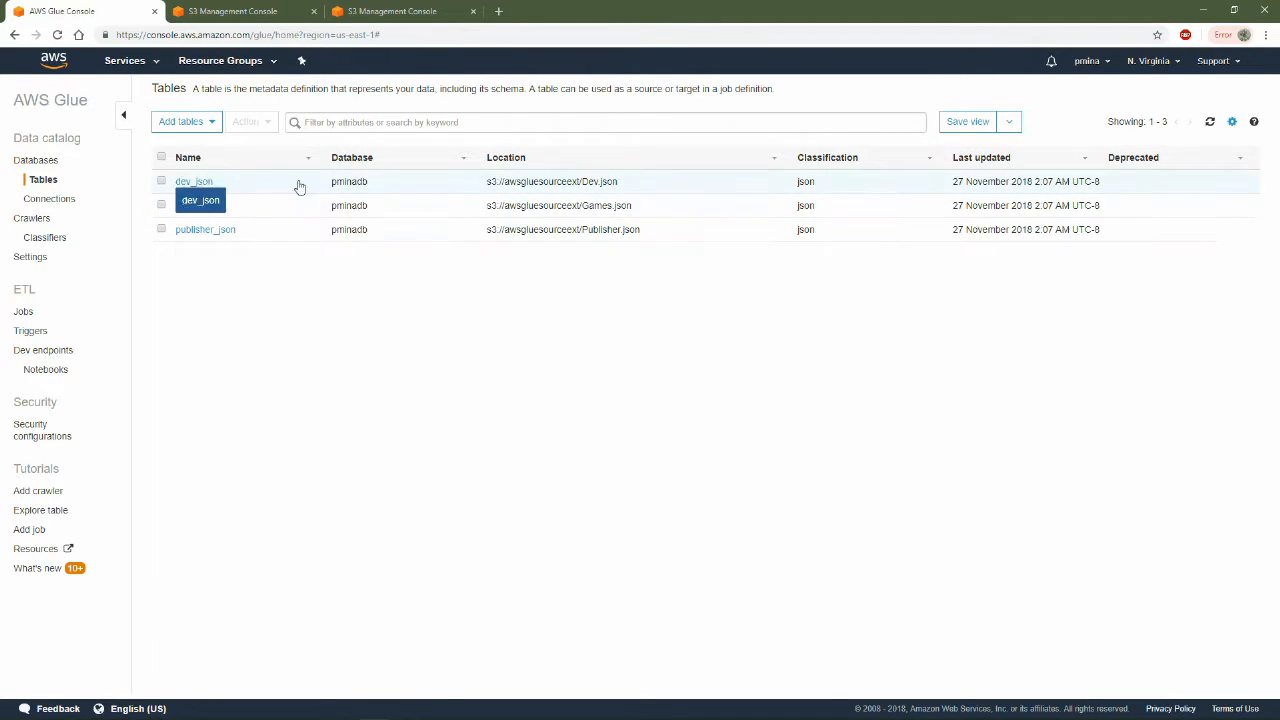
pyautogui.click(195, 182)
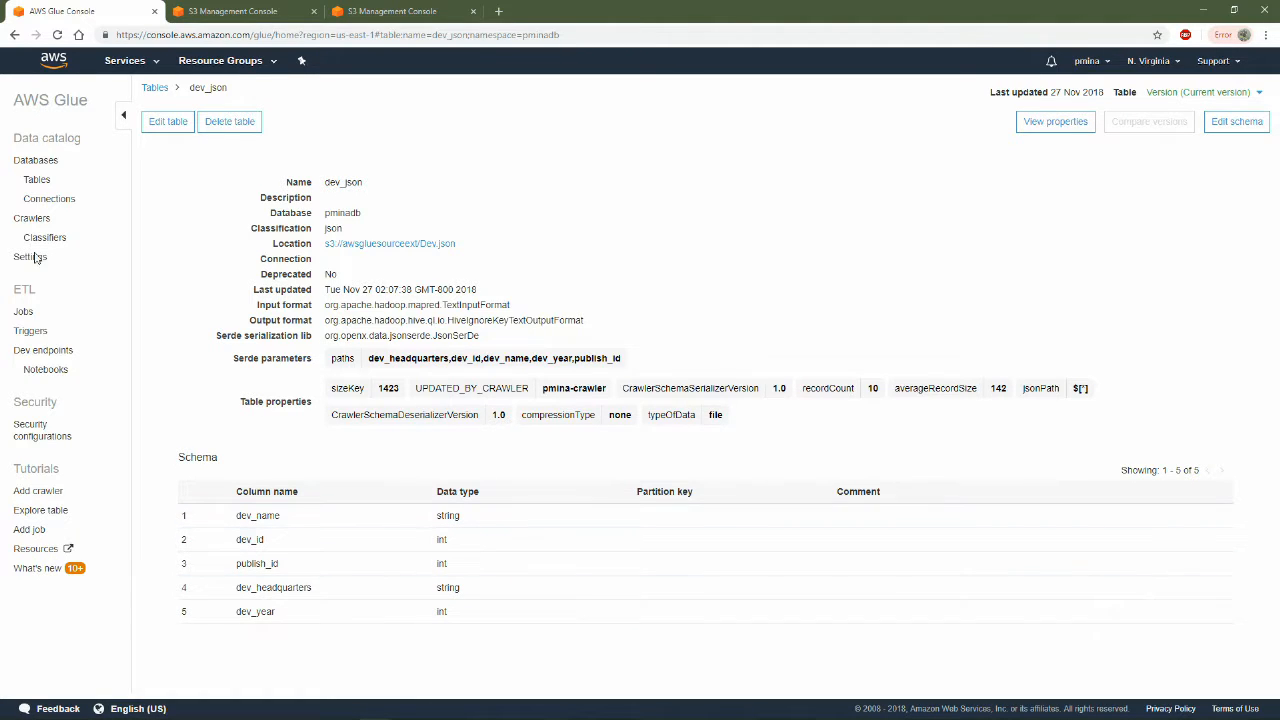
pyautogui.click(14, 35)
pyautogui.click(198, 206)
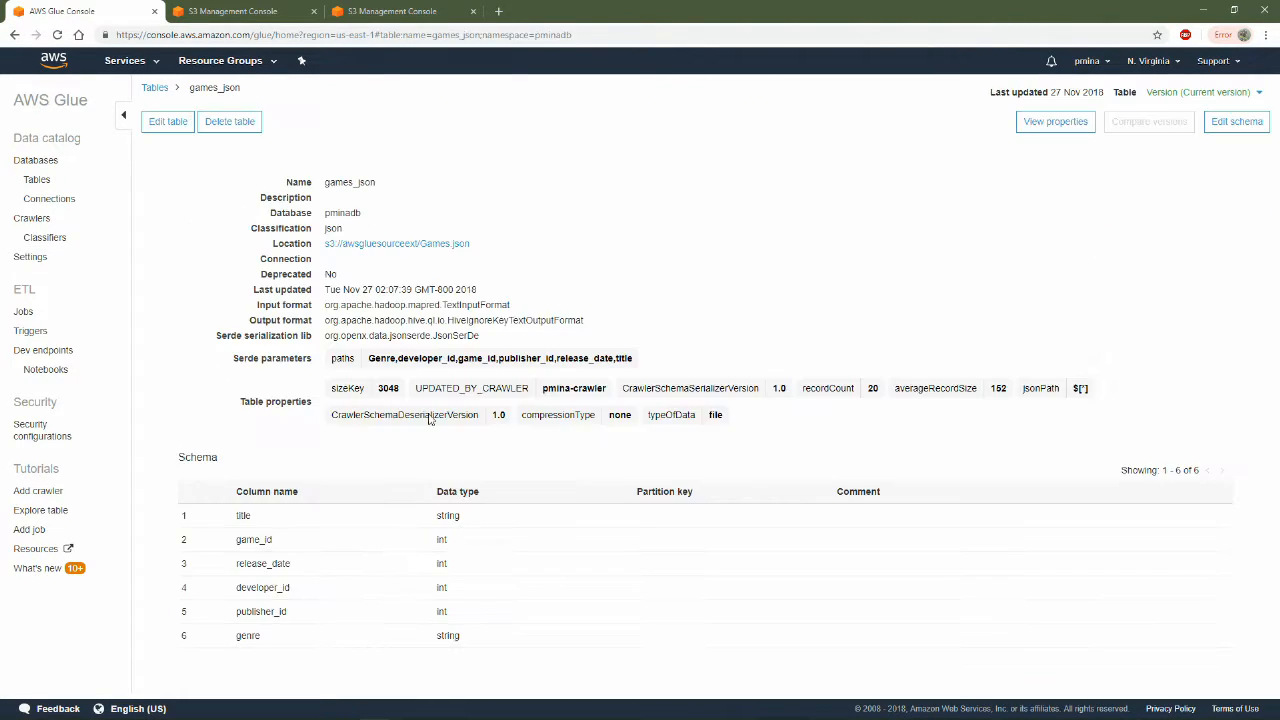
pyautogui.click(14, 36)
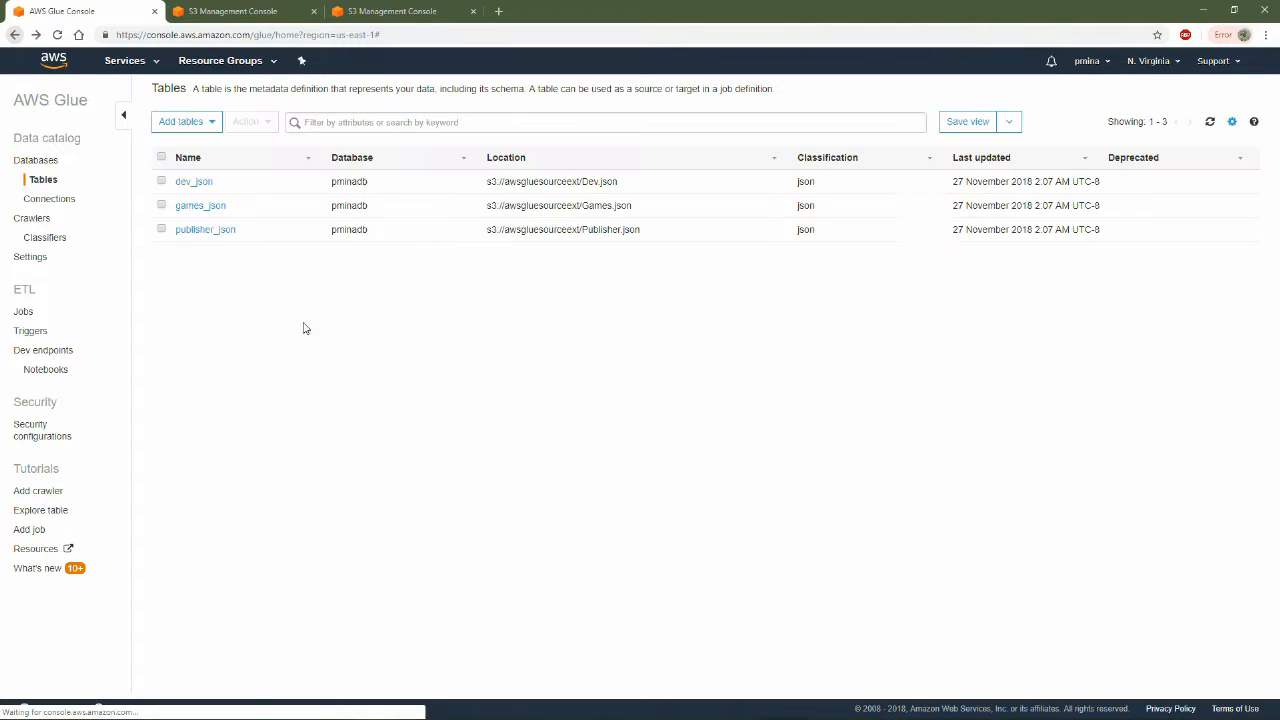
pyautogui.click(203, 231)
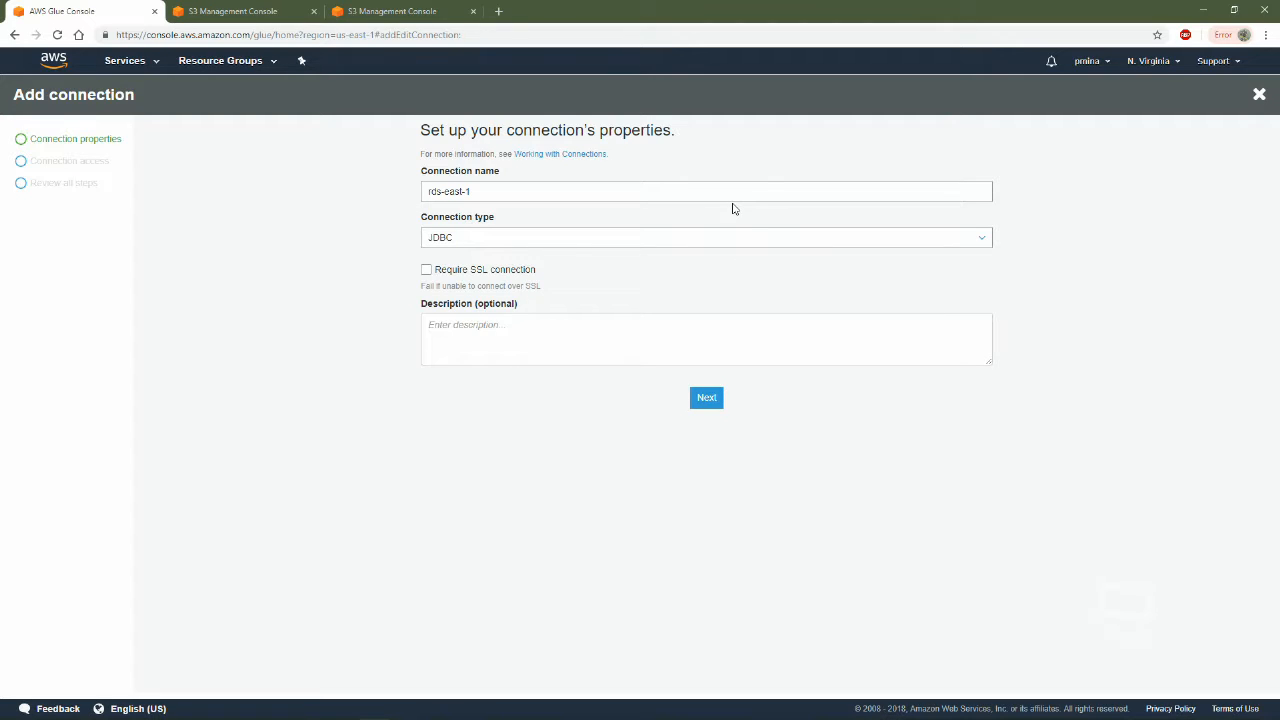
# Name the new Glue connection rds-east-1, keep its type as JDBC and continue to the data store access settings
pyautogui.click(508, 183)
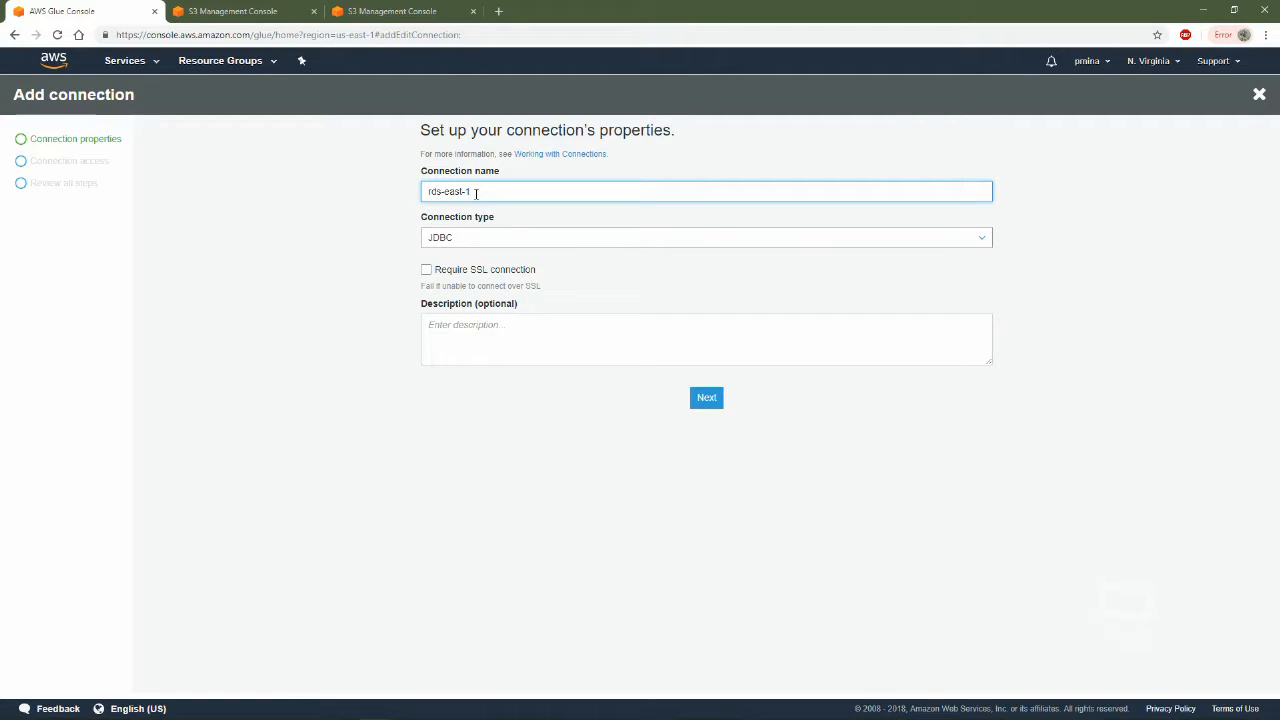
pyautogui.click(485, 233)
pyautogui.click(783, 452)
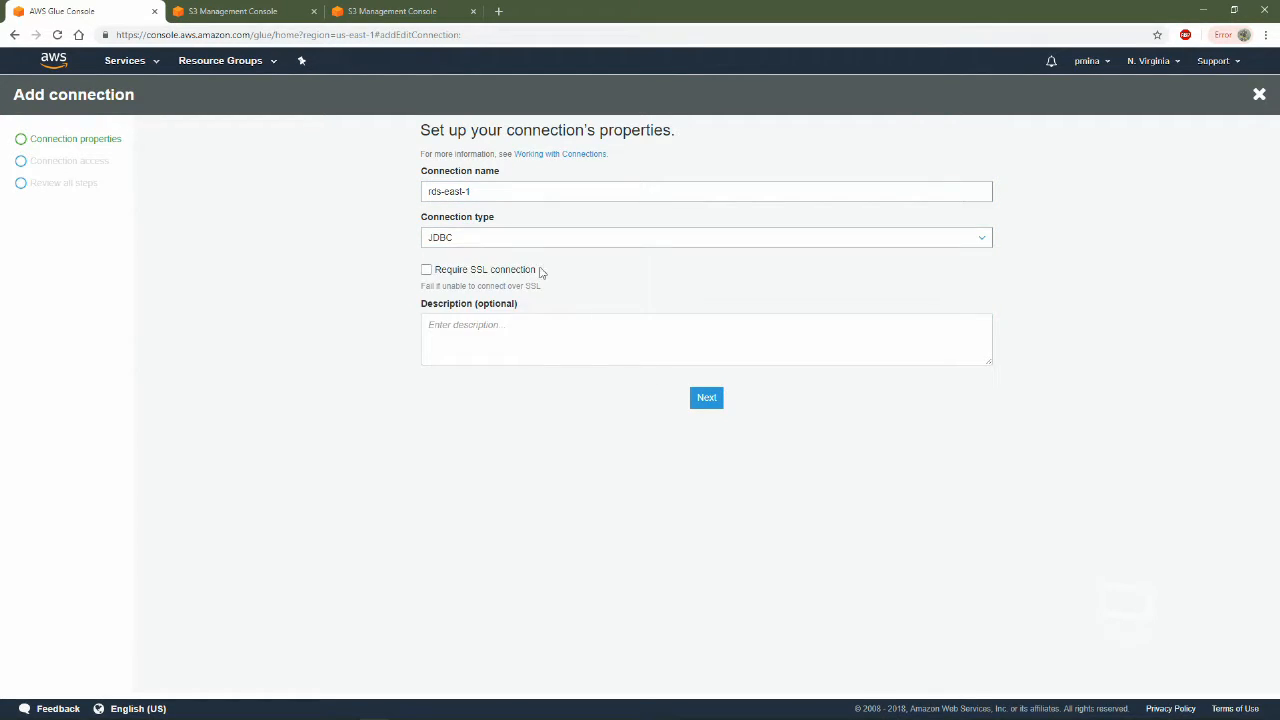
pyautogui.click(706, 397)
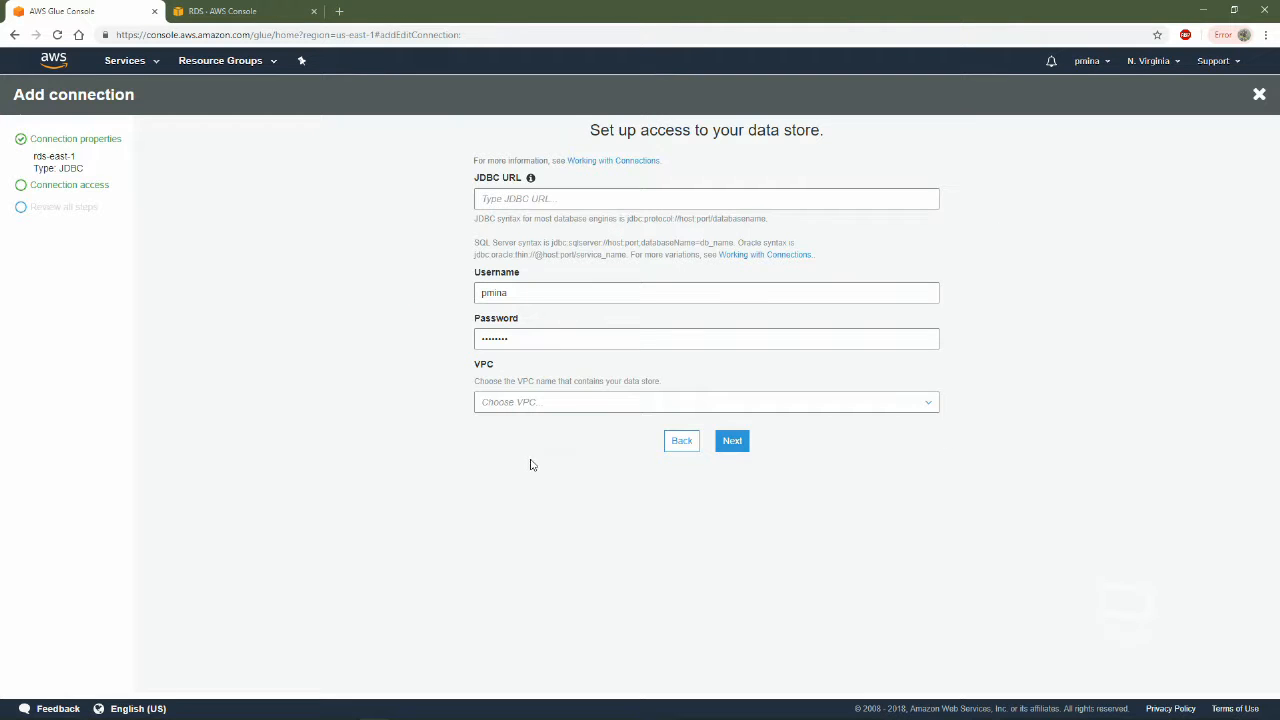
pyautogui.click(669, 203)
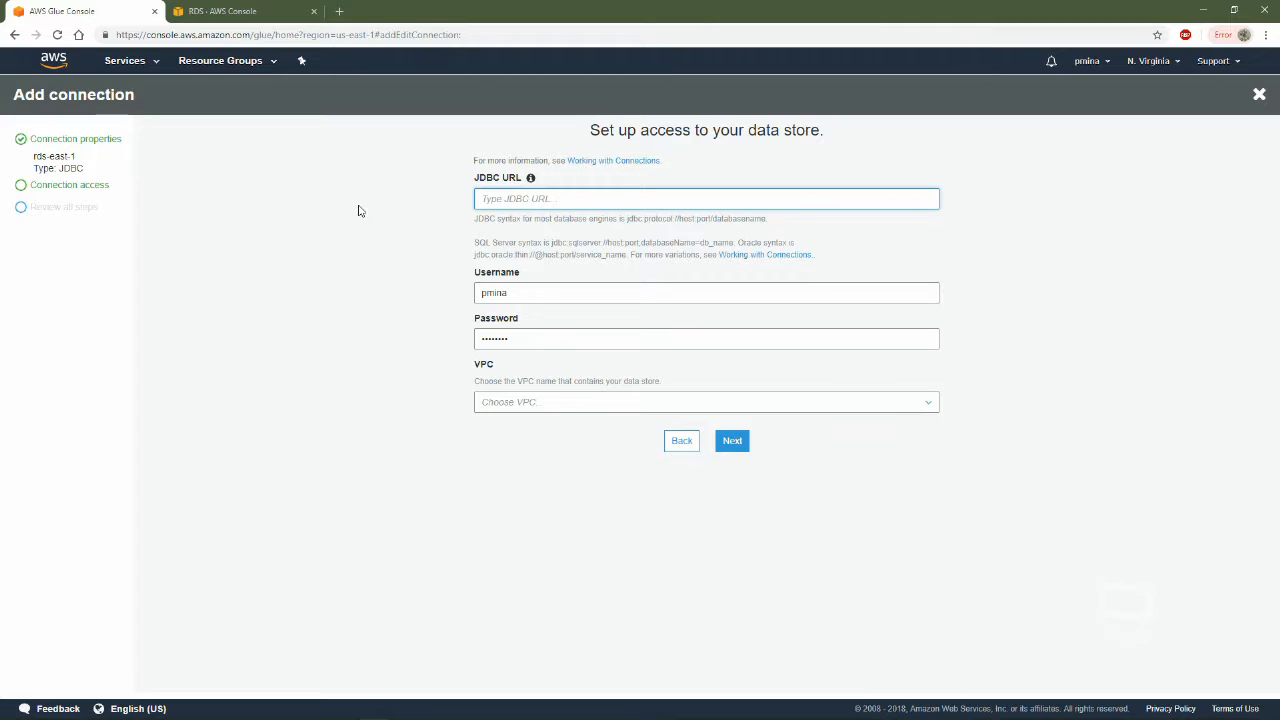
pyautogui.click(483, 179)
pyautogui.click(368, 261)
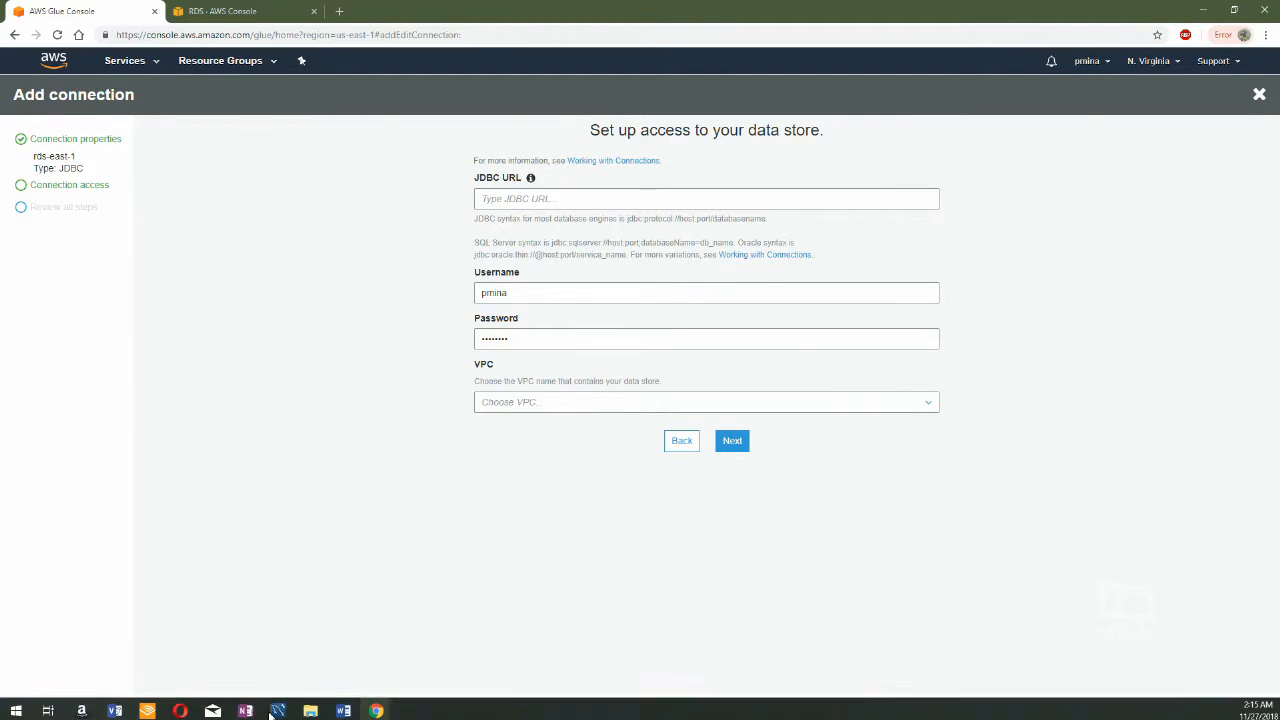
# Switch to MySQL Workbench and start a new connection with hostname ist274demo.cjgrhxmbploy.us-east-1.rds.amazonaws.com
pyautogui.click(344, 710)
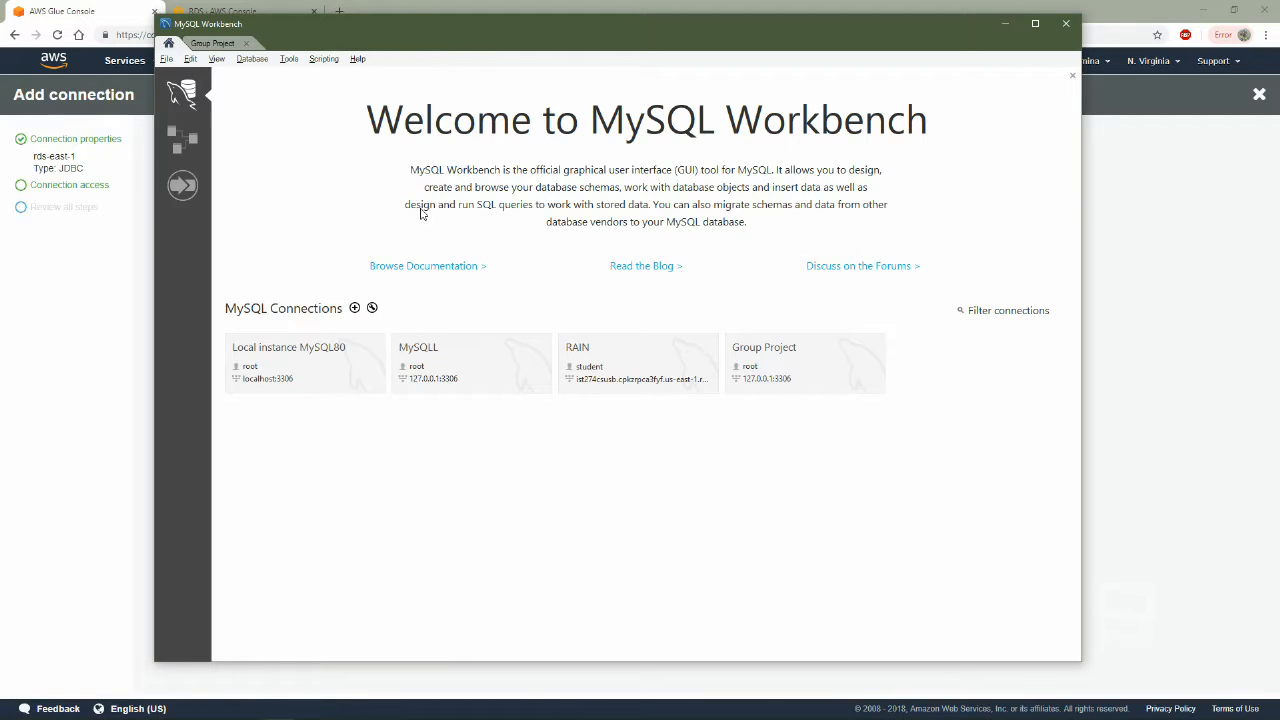
pyautogui.click(354, 308)
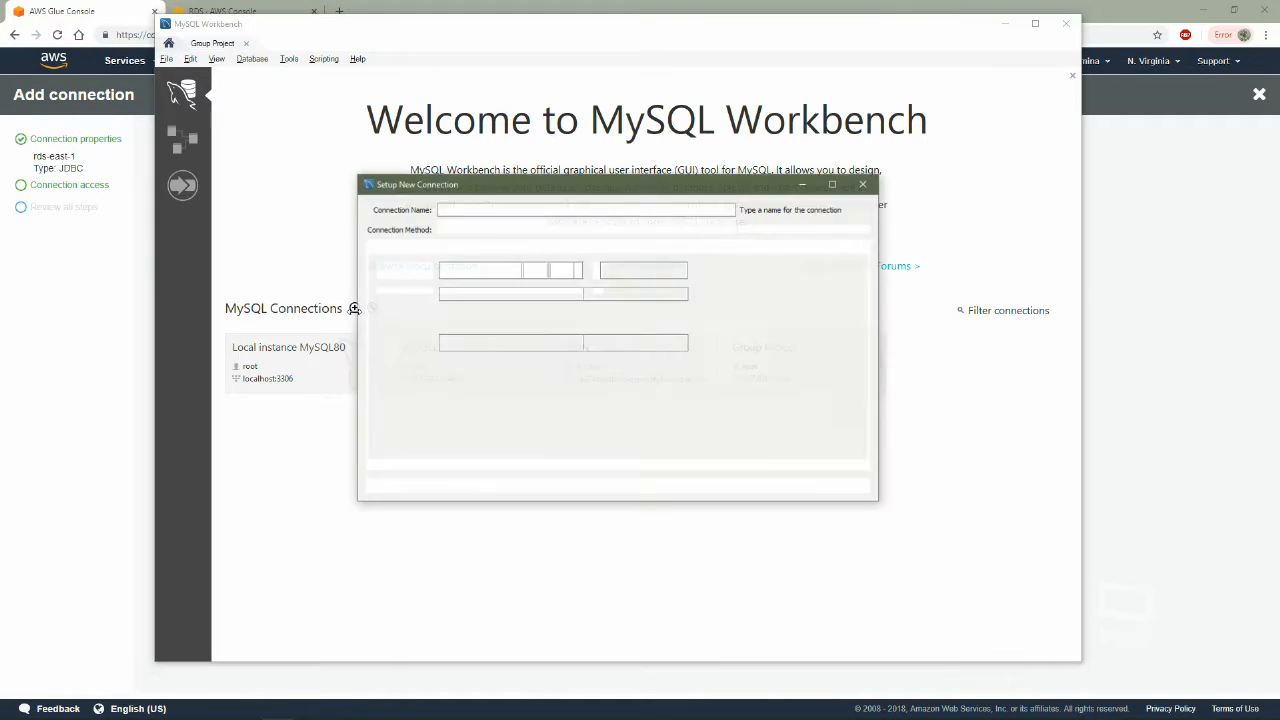
pyautogui.press('BackSpace')
pyautogui.hotkey('ctrl', 'v')
pyautogui.moveTo(513, 271); pyautogui.dragTo(437, 271)
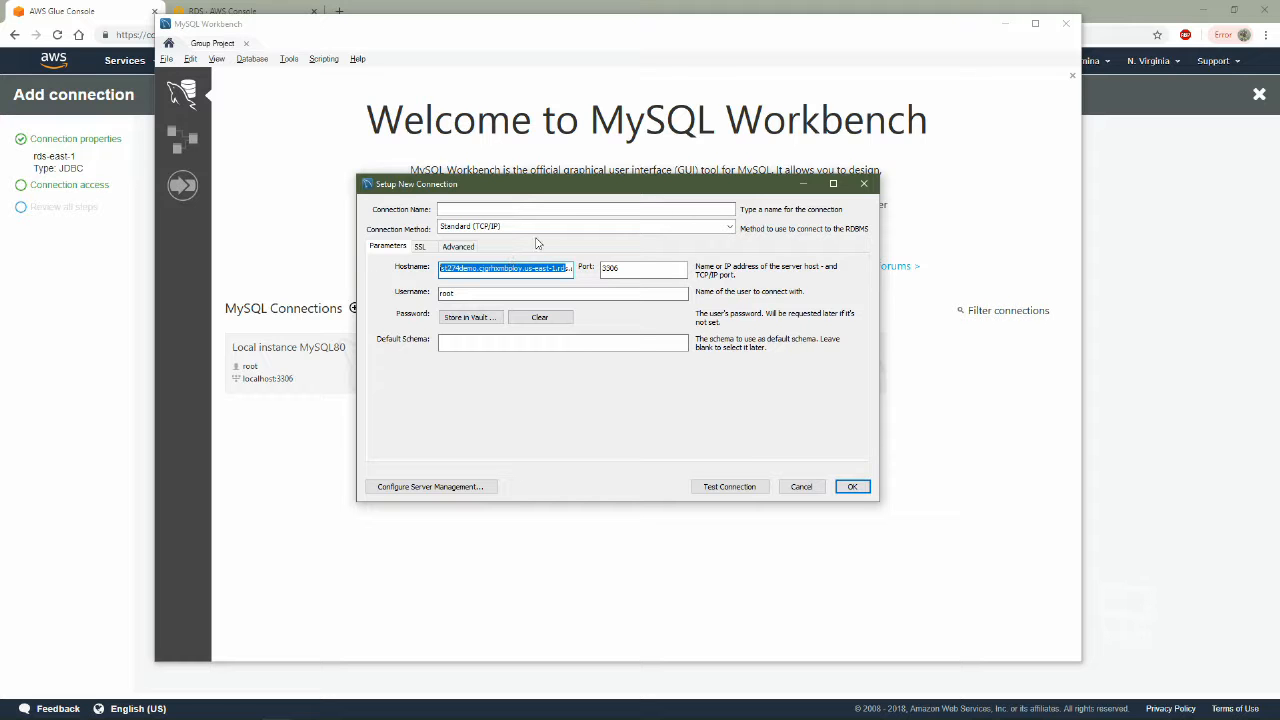
pyautogui.click(506, 269)
# Examine the endpoint, port and configuration details of the ist274demo instance in the RDS console
pyautogui.click(115, 358)
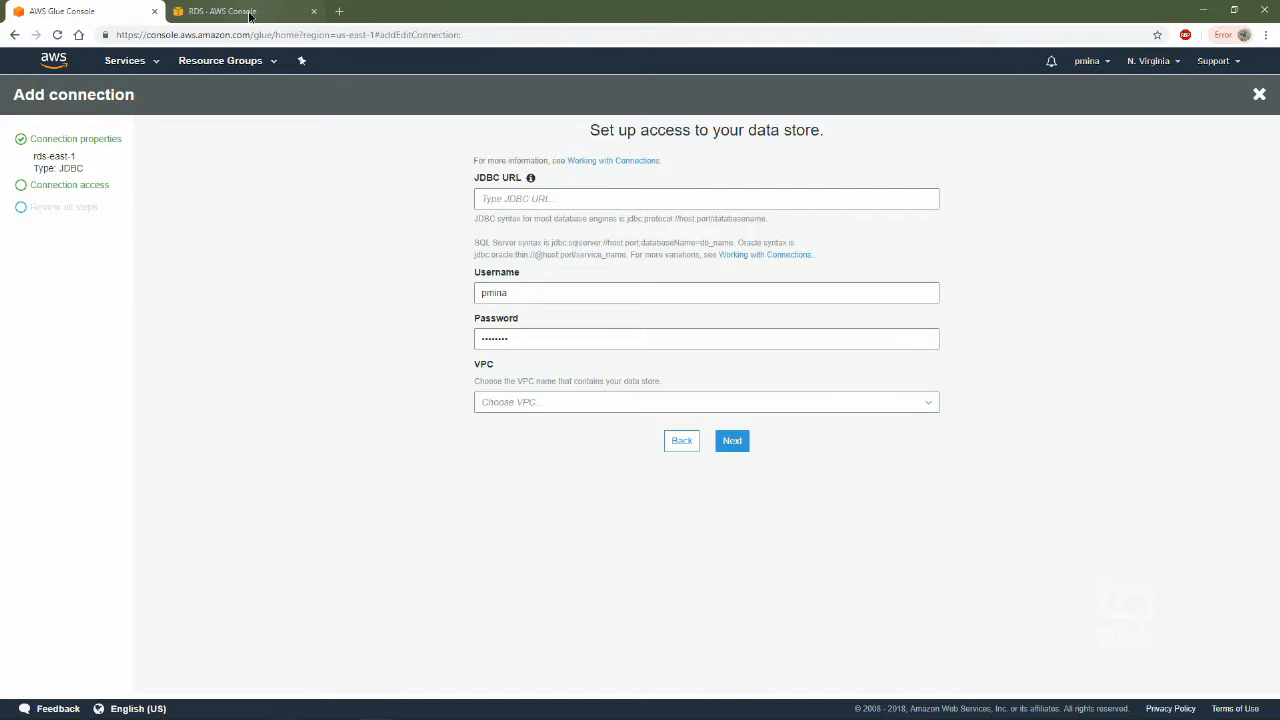
pyautogui.click(248, 12)
pyautogui.scroll(-4, 380, 480)
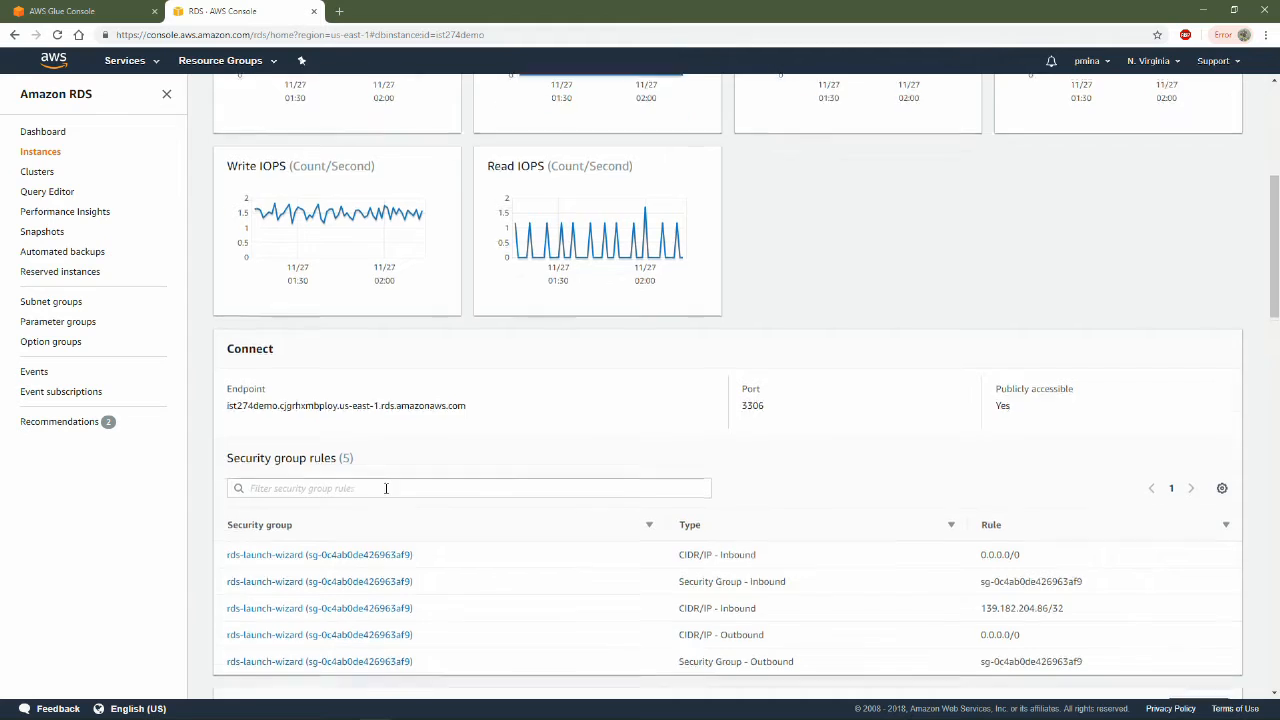
pyautogui.scroll(4, 386, 488)
pyautogui.scroll(-7, 386, 490)
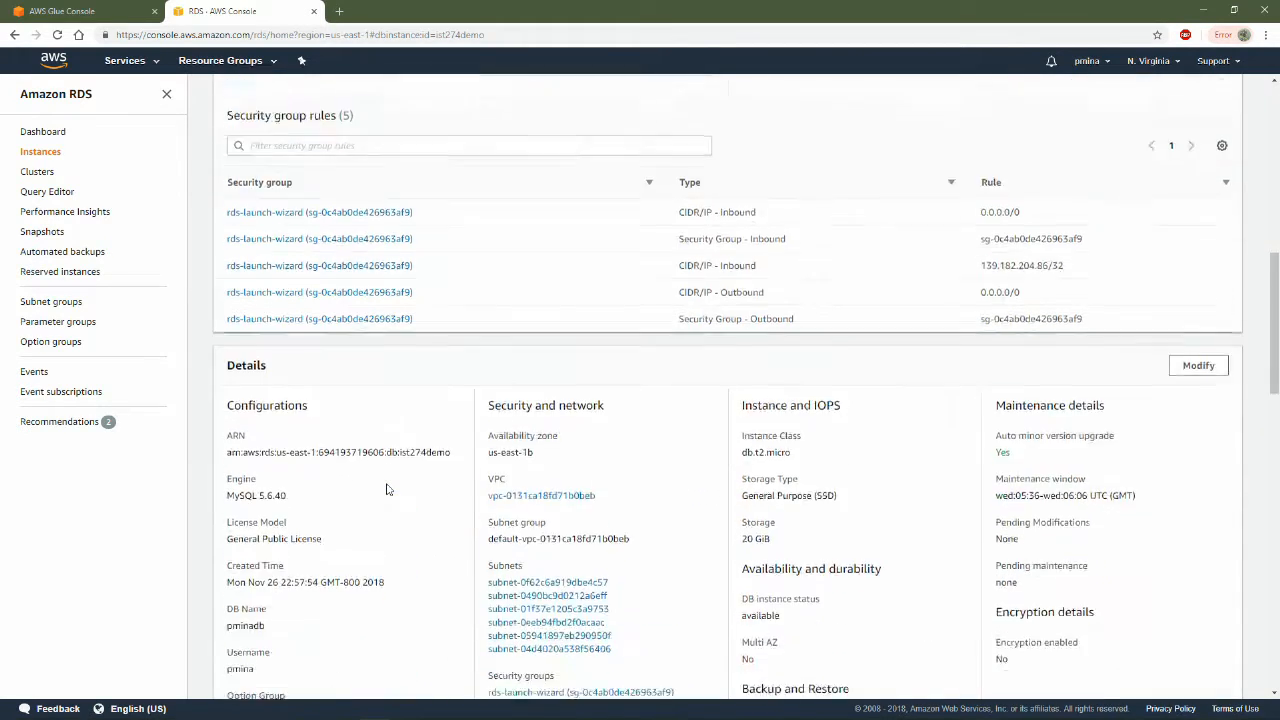
pyautogui.scroll(-2, 388, 489)
pyautogui.scroll(-7, 371, 446)
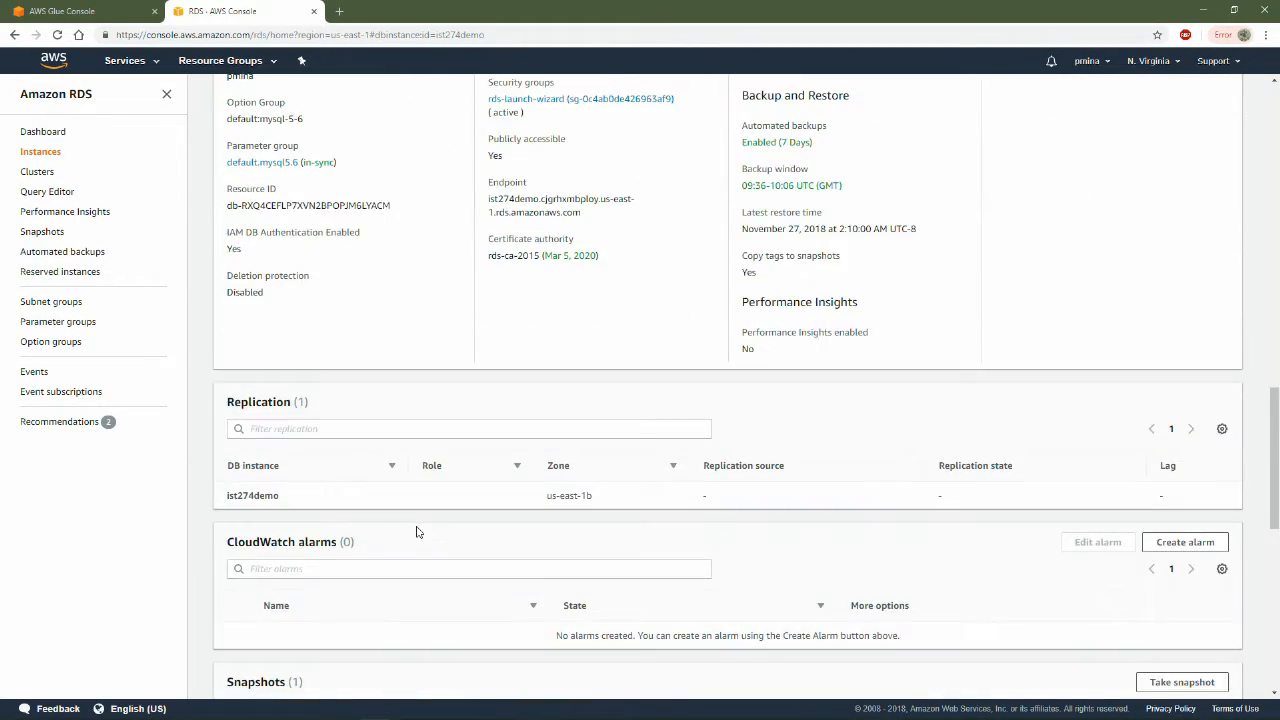
pyautogui.scroll(15, 422, 520)
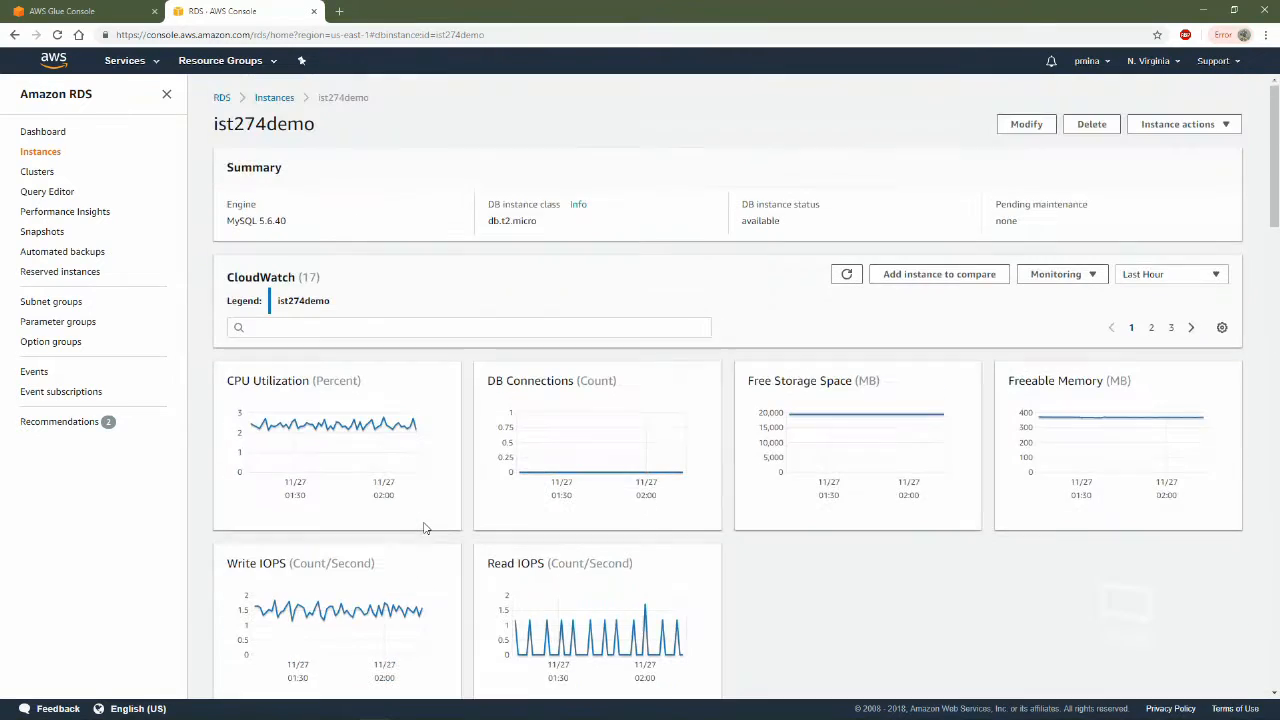
pyautogui.scroll(-5, 786, 526)
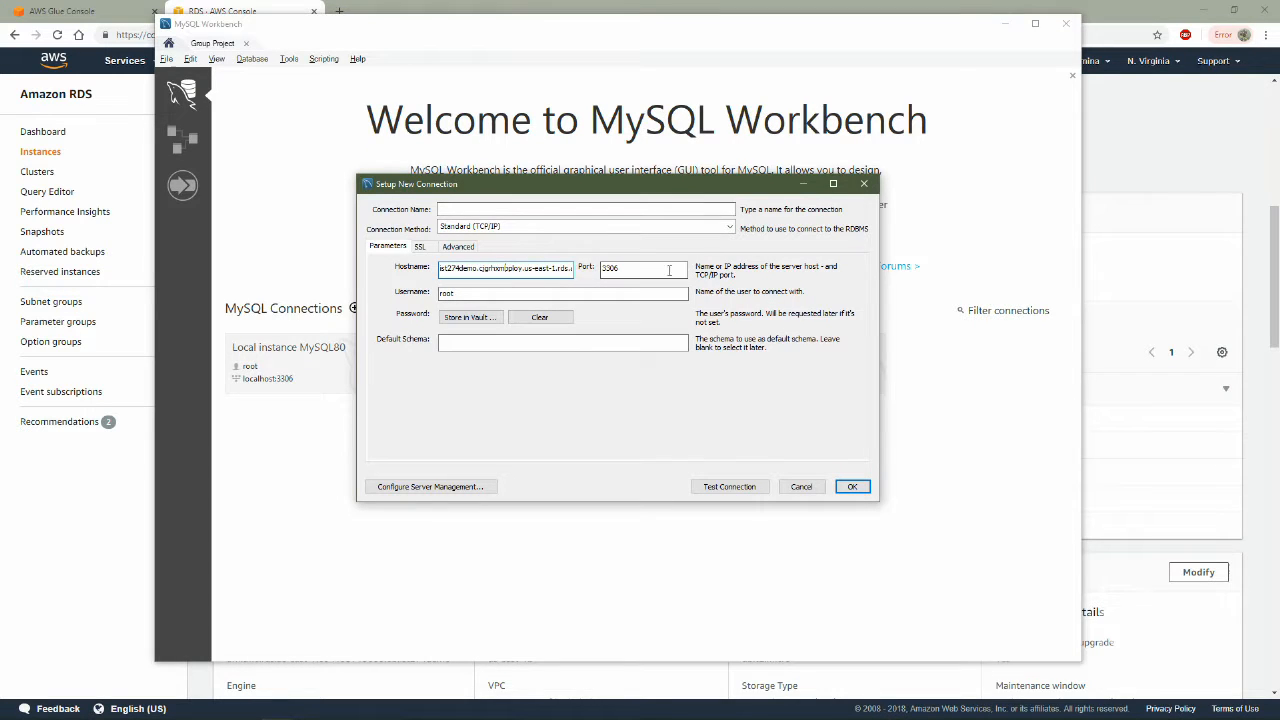
# Name the new Workbench connection pminadb, enter the database username and store the database password in the vault
pyautogui.click(479, 212)
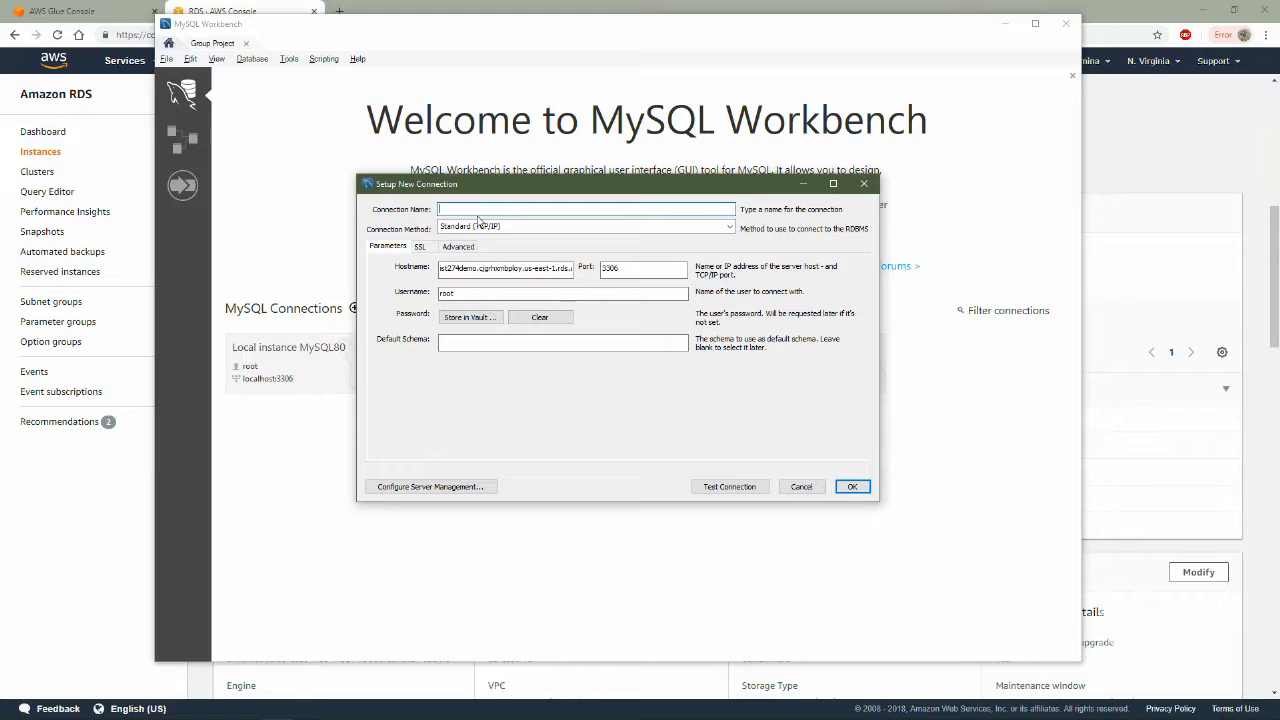
pyautogui.write('pminadb')
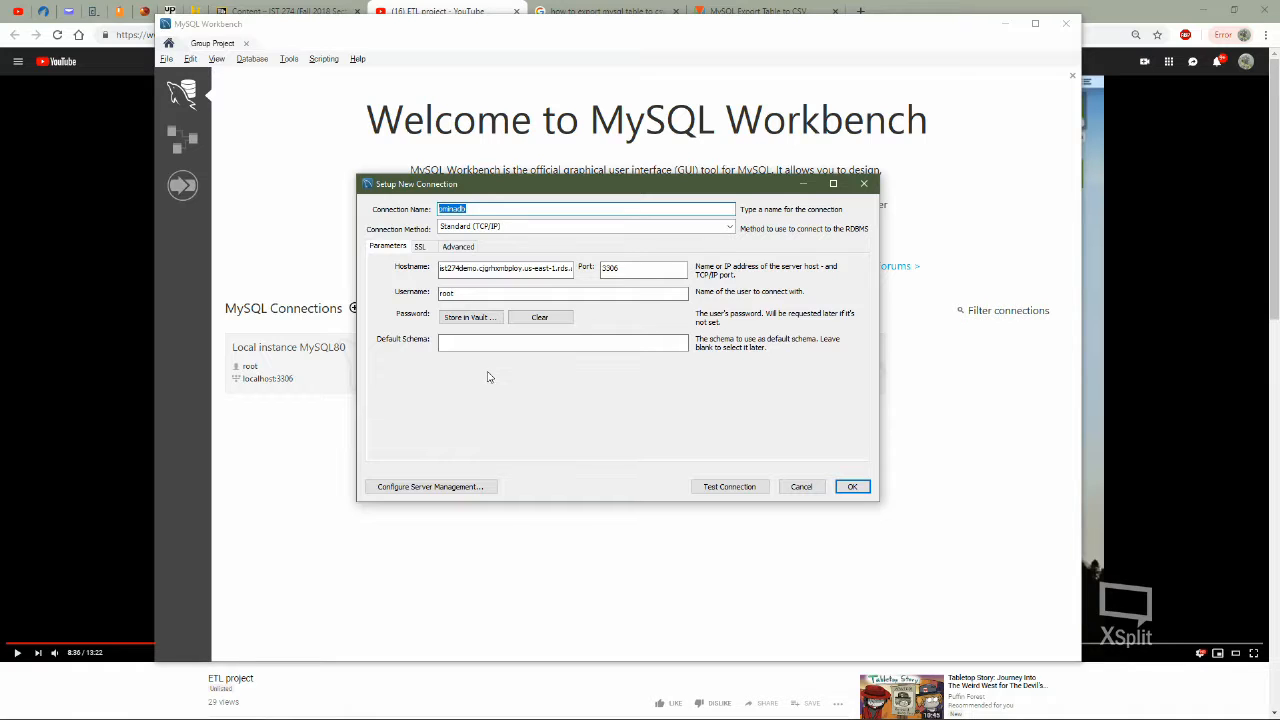
pyautogui.doubleClick(496, 293)
pyautogui.write('pmina')
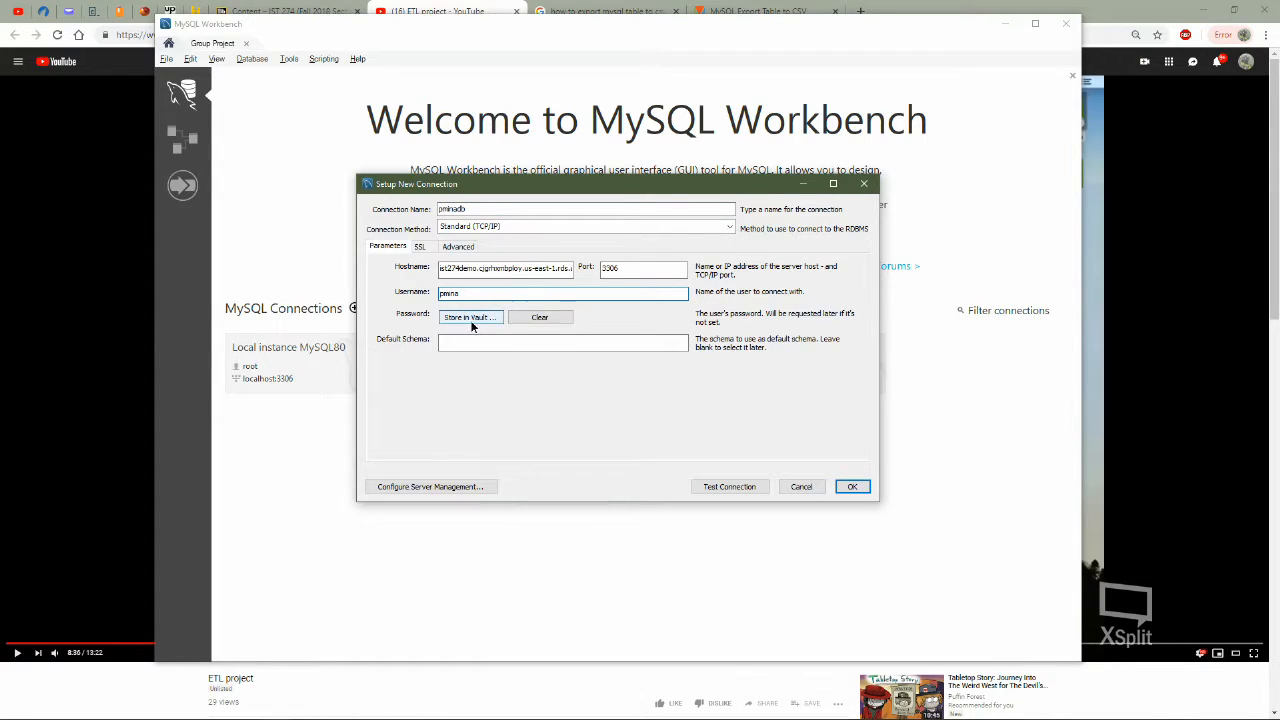
pyautogui.click(472, 318)
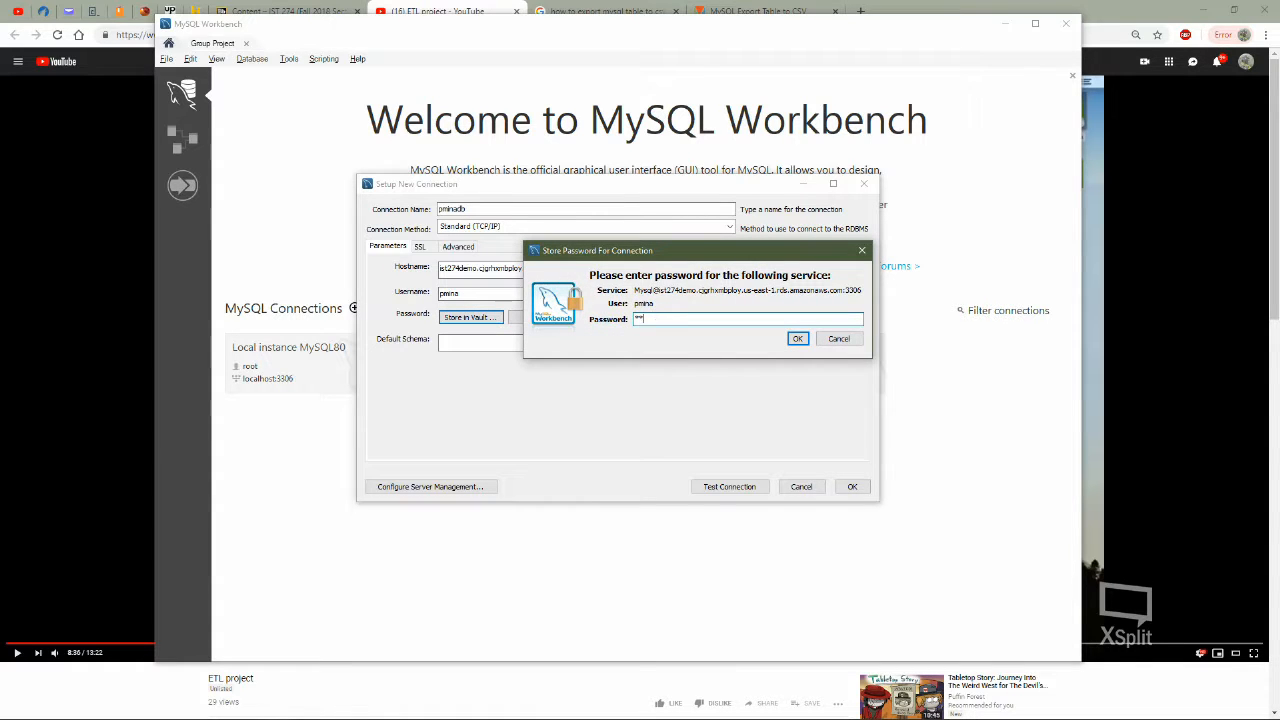
pyautogui.click(797, 338)
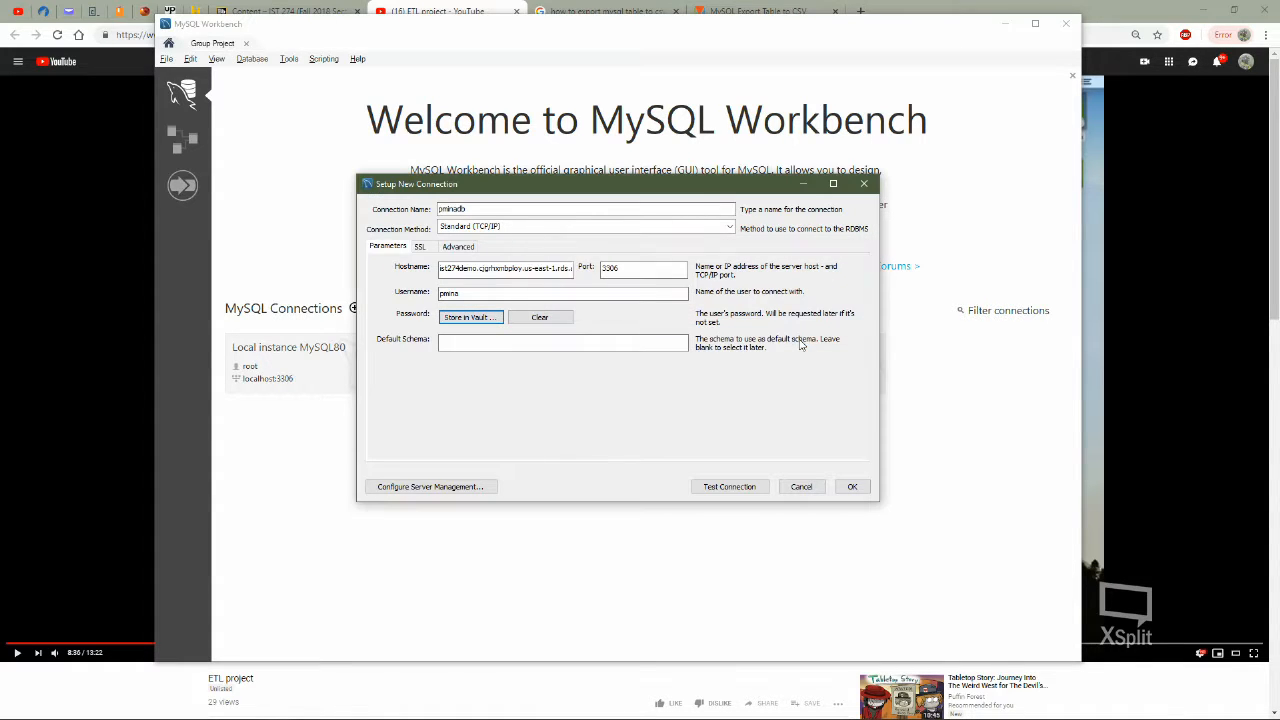
# Test the pminadb connection, entering the database password when requested, and save the connection
pyautogui.click(733, 490)
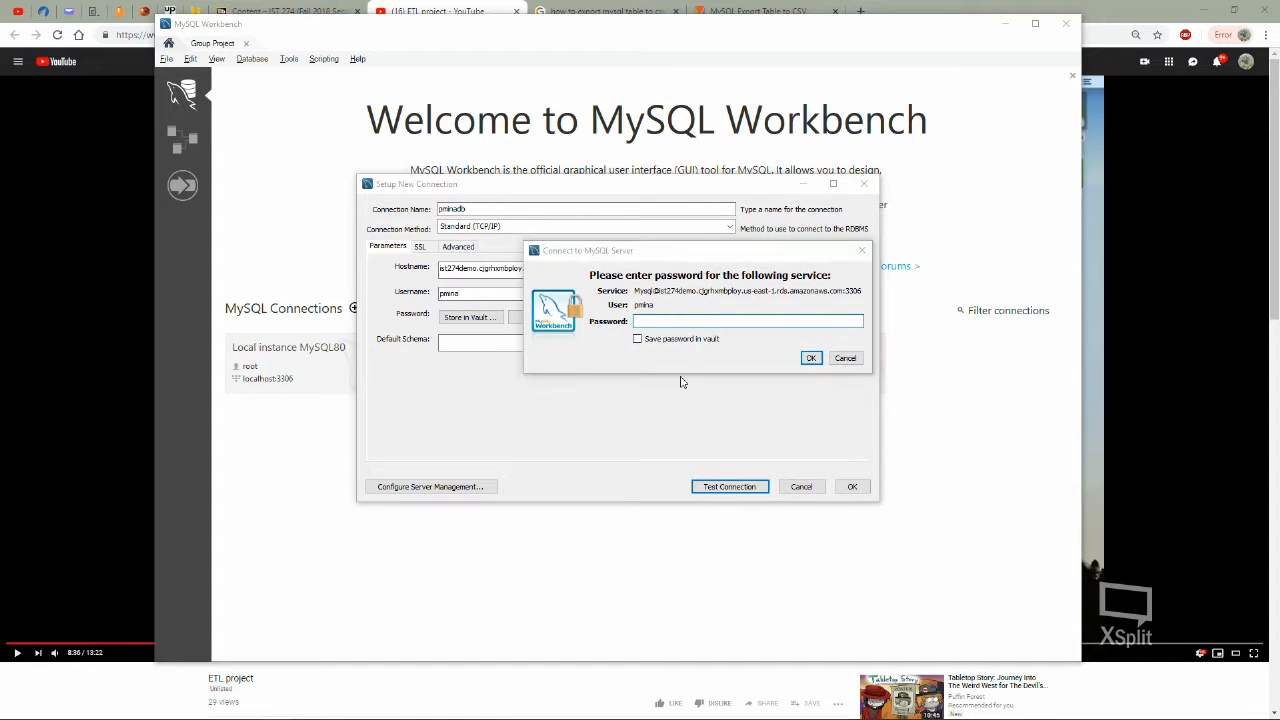
pyautogui.write('***')
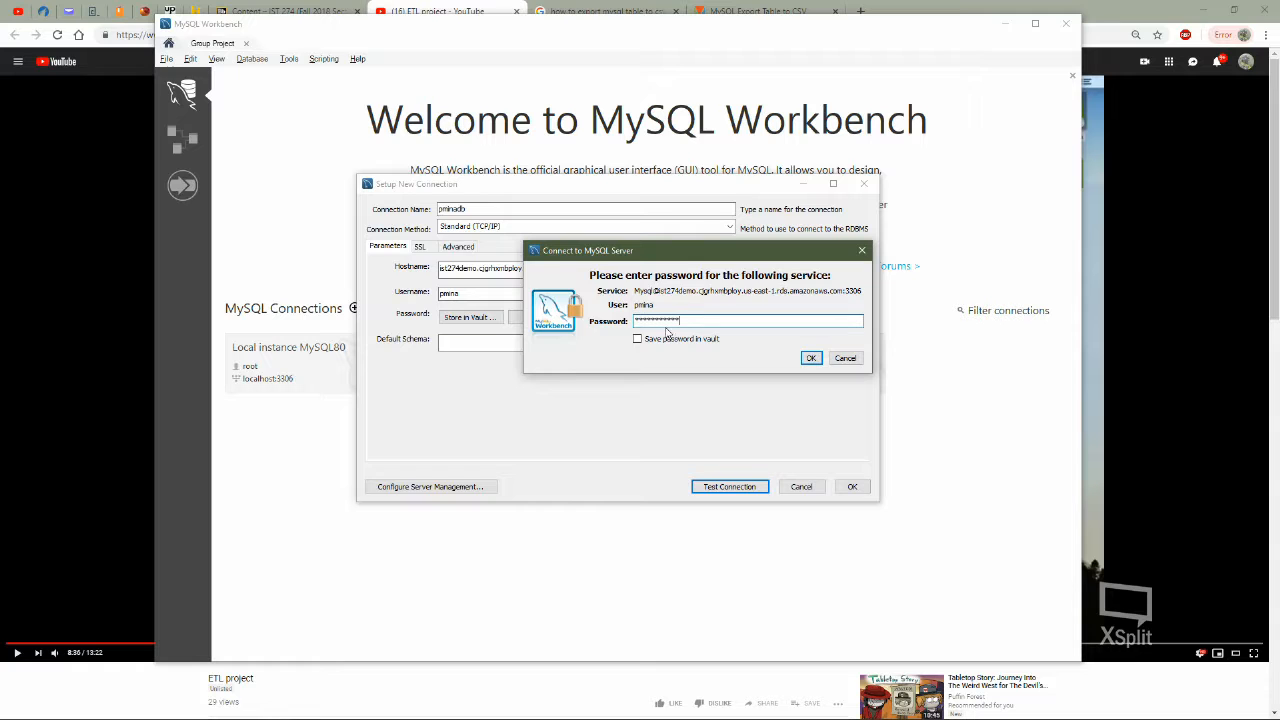
pyautogui.click(810, 358)
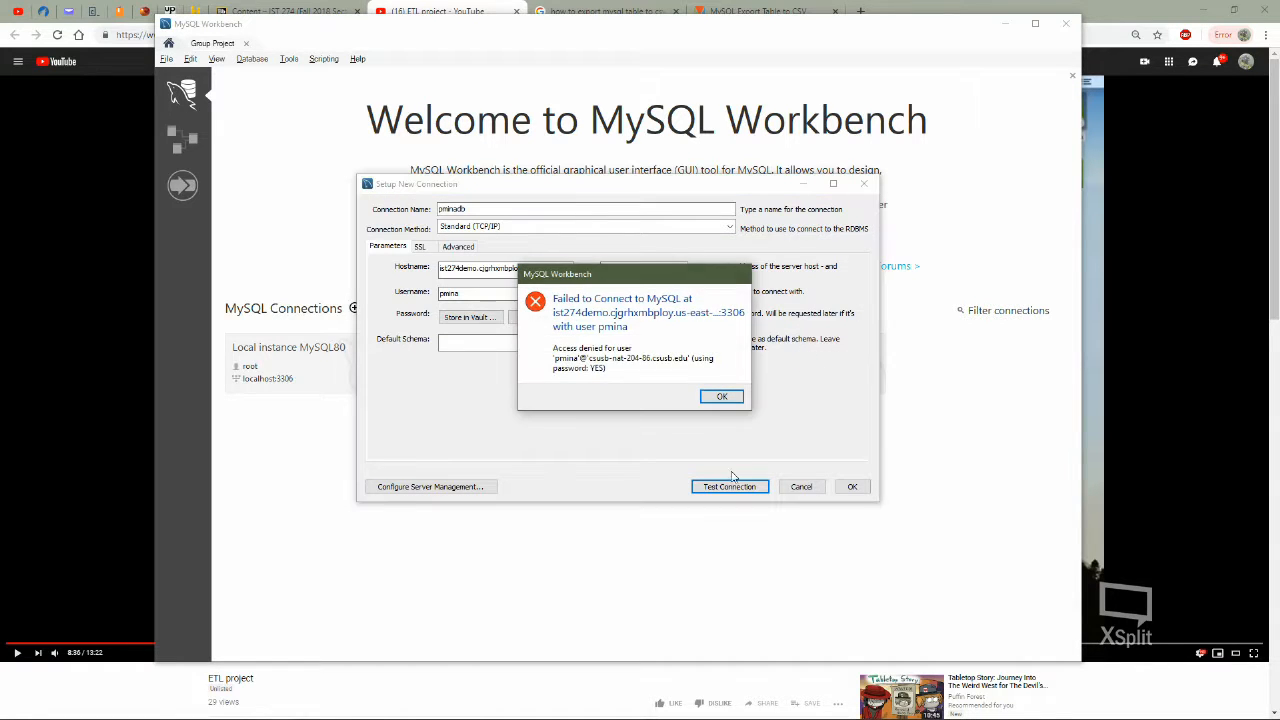
pyautogui.click(722, 398)
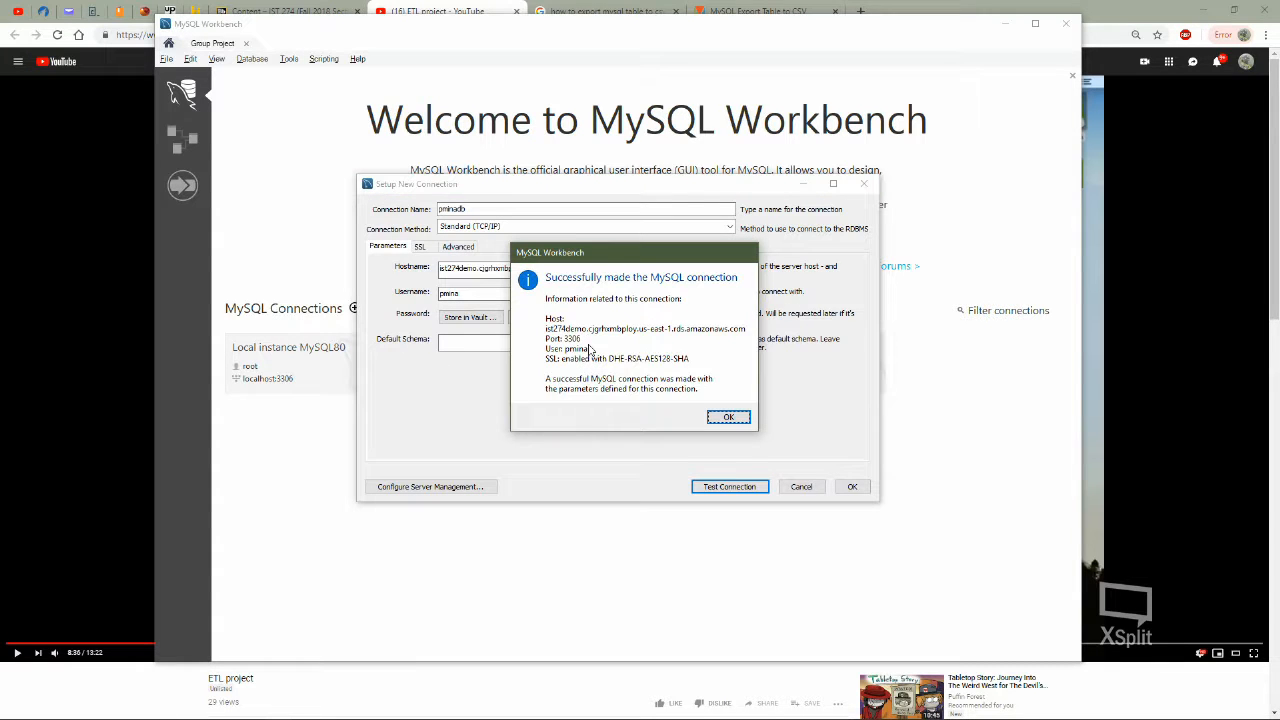
pyautogui.click(729, 418)
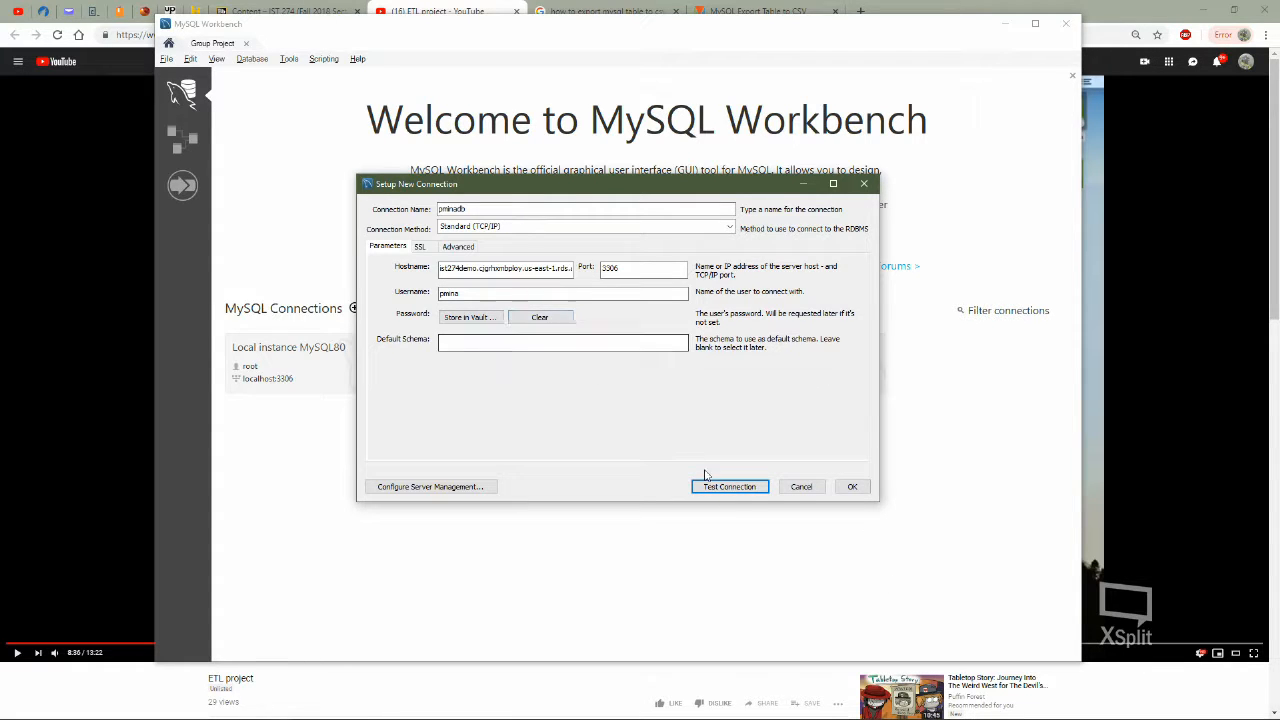
pyautogui.click(840, 486)
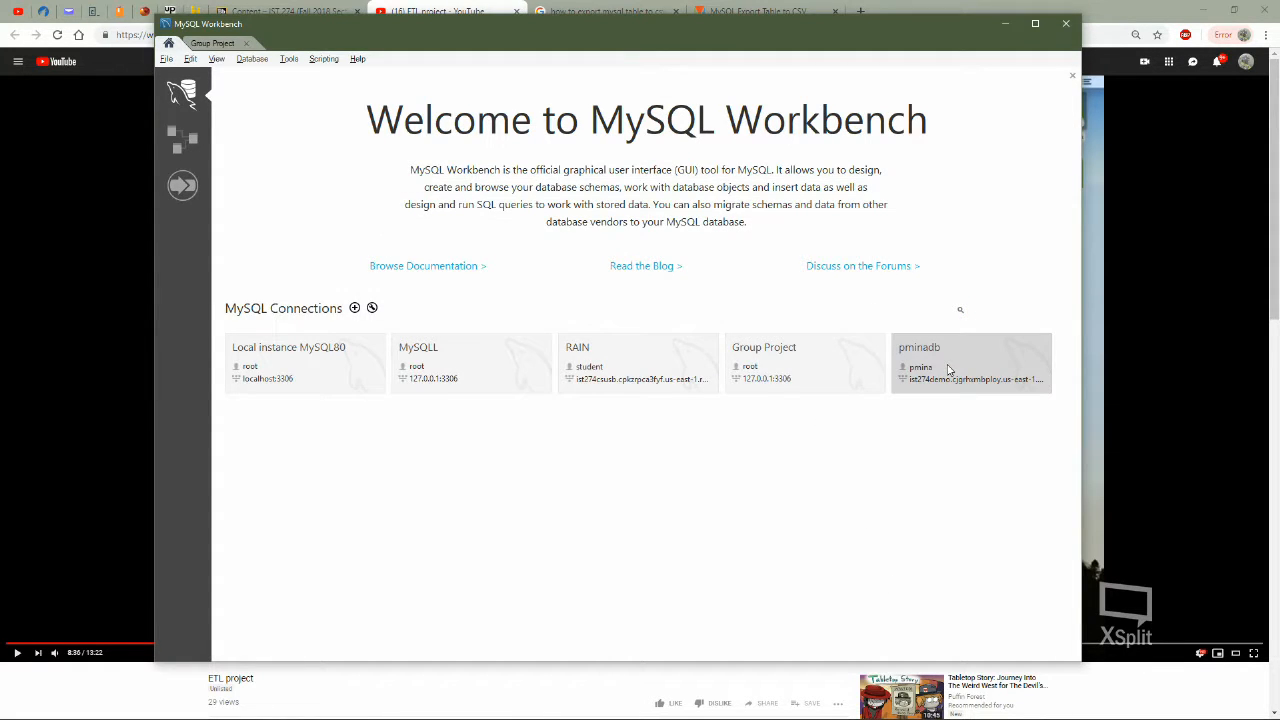
# Open the pminadb connection and run the statement "create schema pacificom;"
pyautogui.click(949, 370)
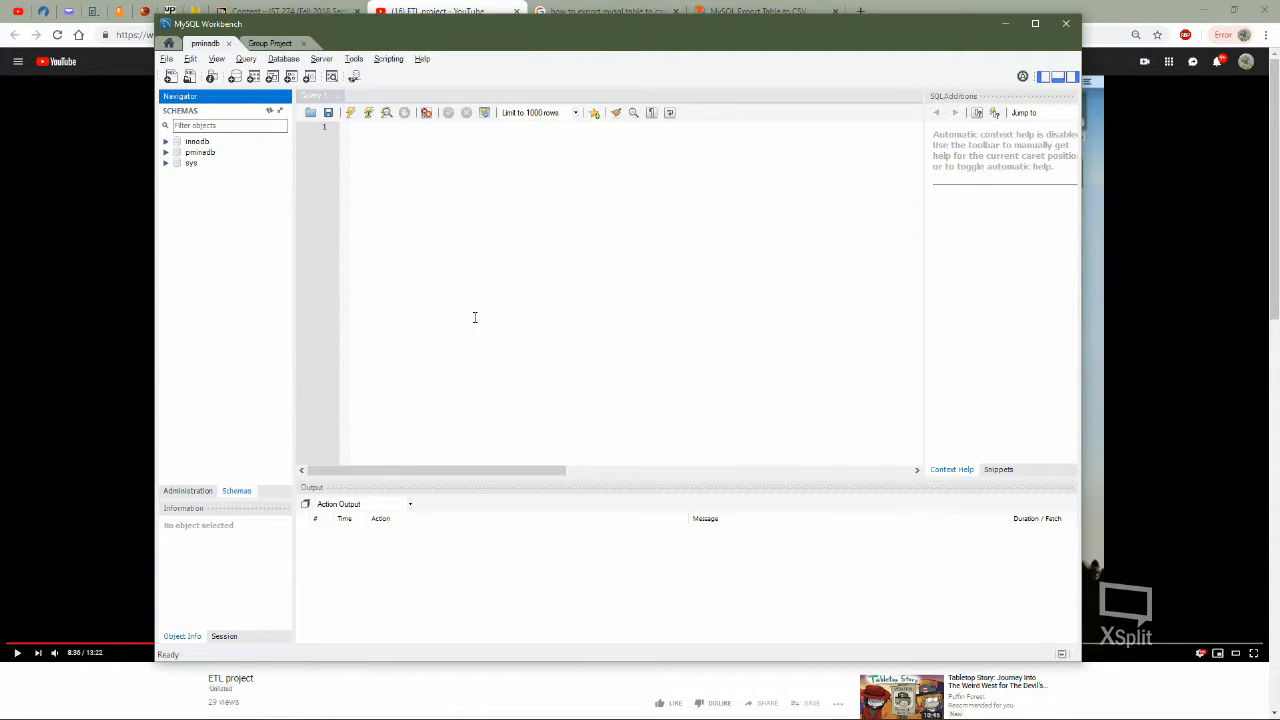
pyautogui.click(549, 218)
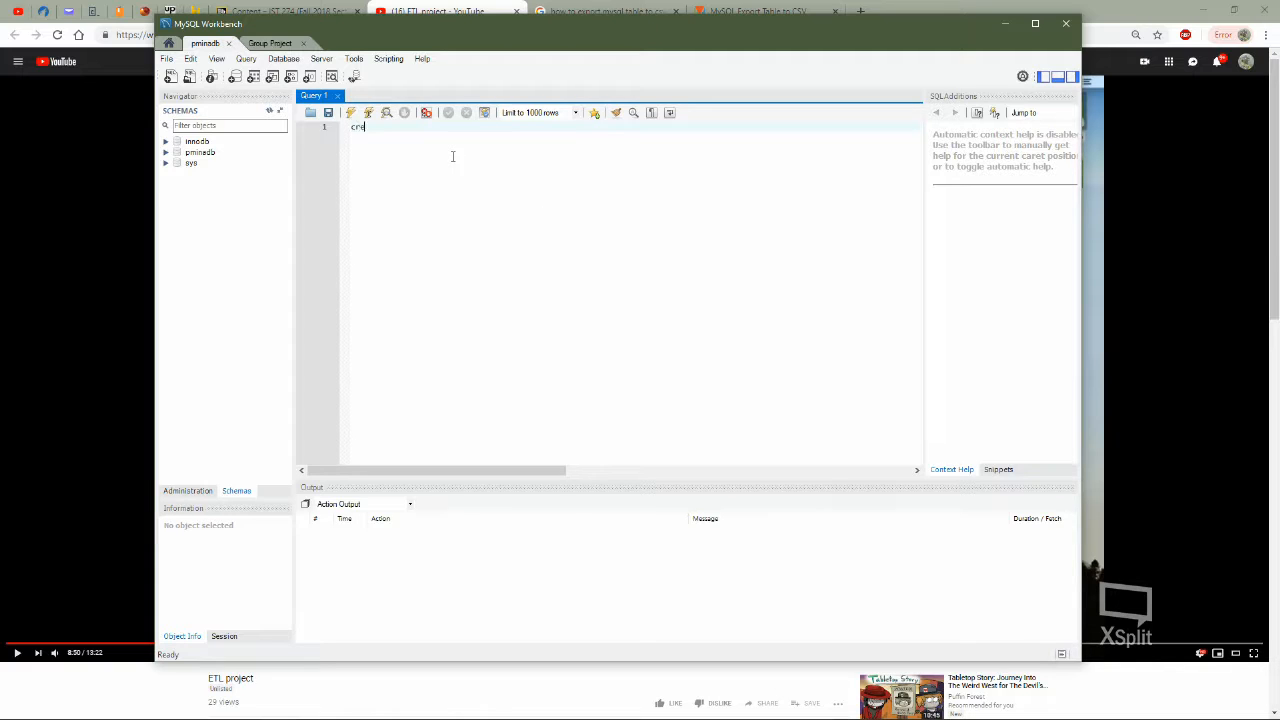
pyautogui.write('create schema p')
pyautogui.press('BackSpace')
pyautogui.click(367, 112)
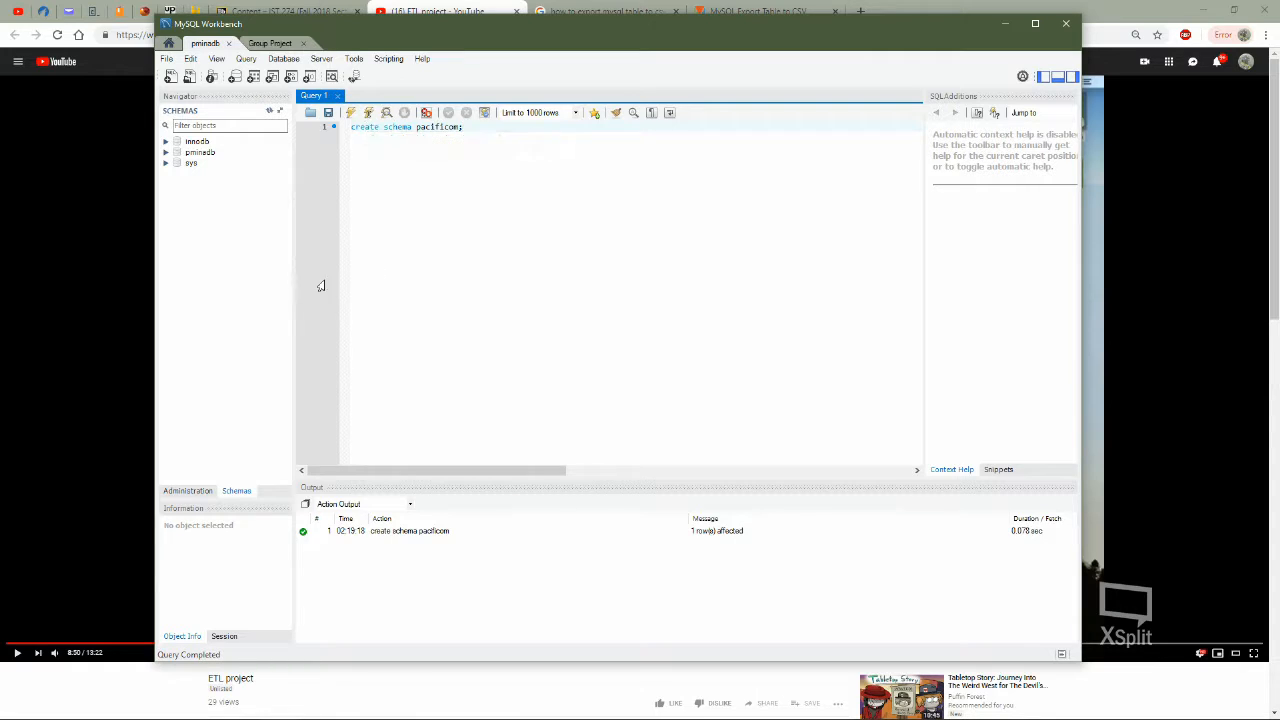
# Refresh the schema list and select the pacificom schema
pyautogui.rightClick(250, 259)
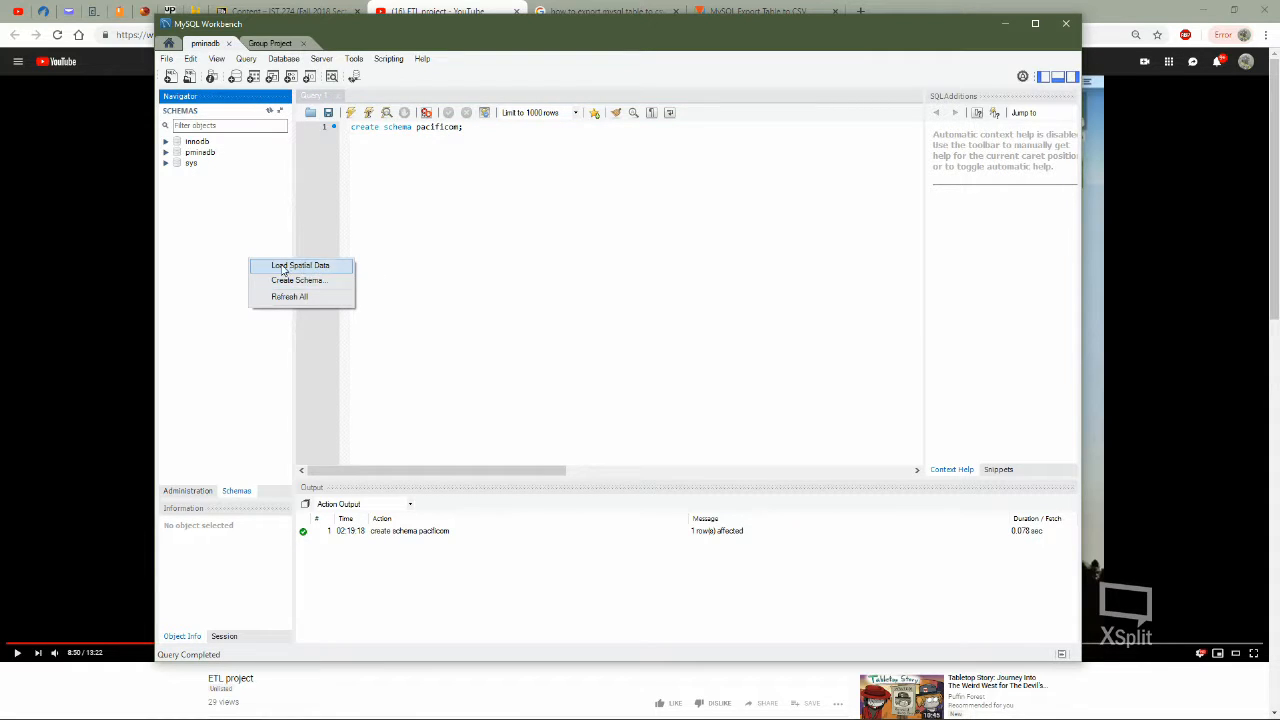
pyautogui.click(288, 297)
pyautogui.click(210, 153)
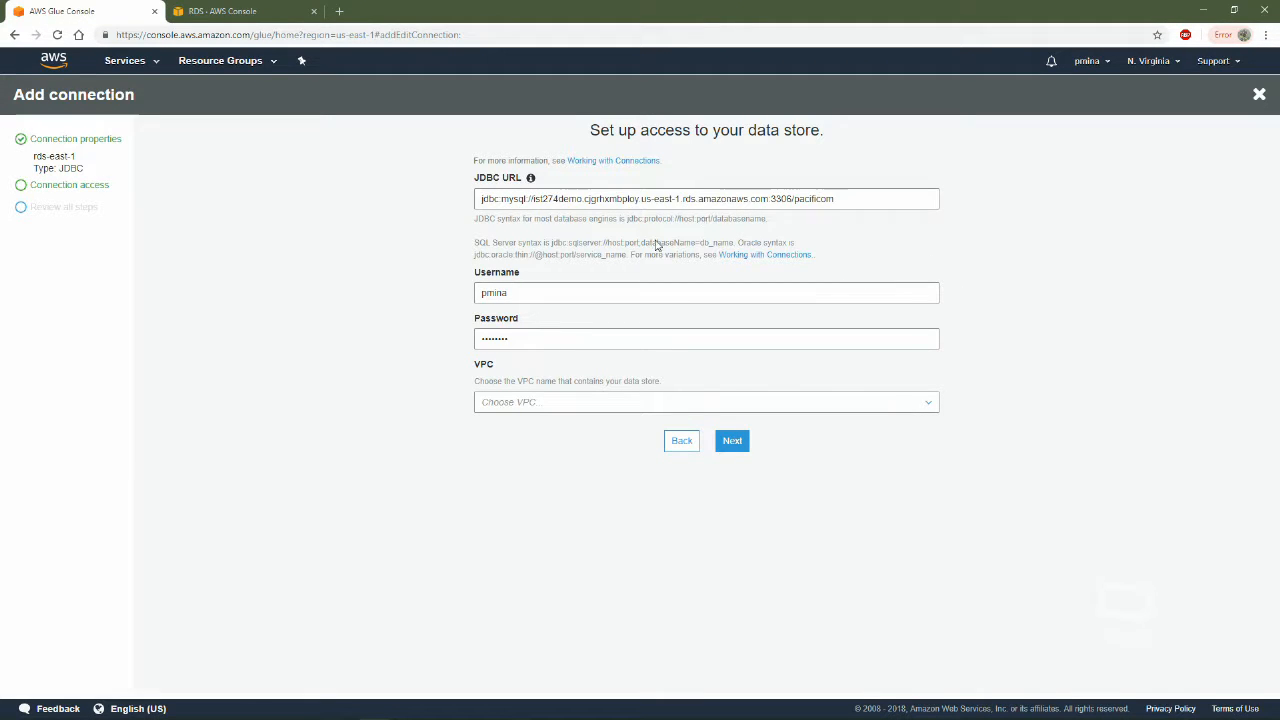
# Review the protocol, endpoint, port and database parts of the Glue connection's JDBC URL against the pacificom schema in MySQL Workbench
pyautogui.click(487, 199)
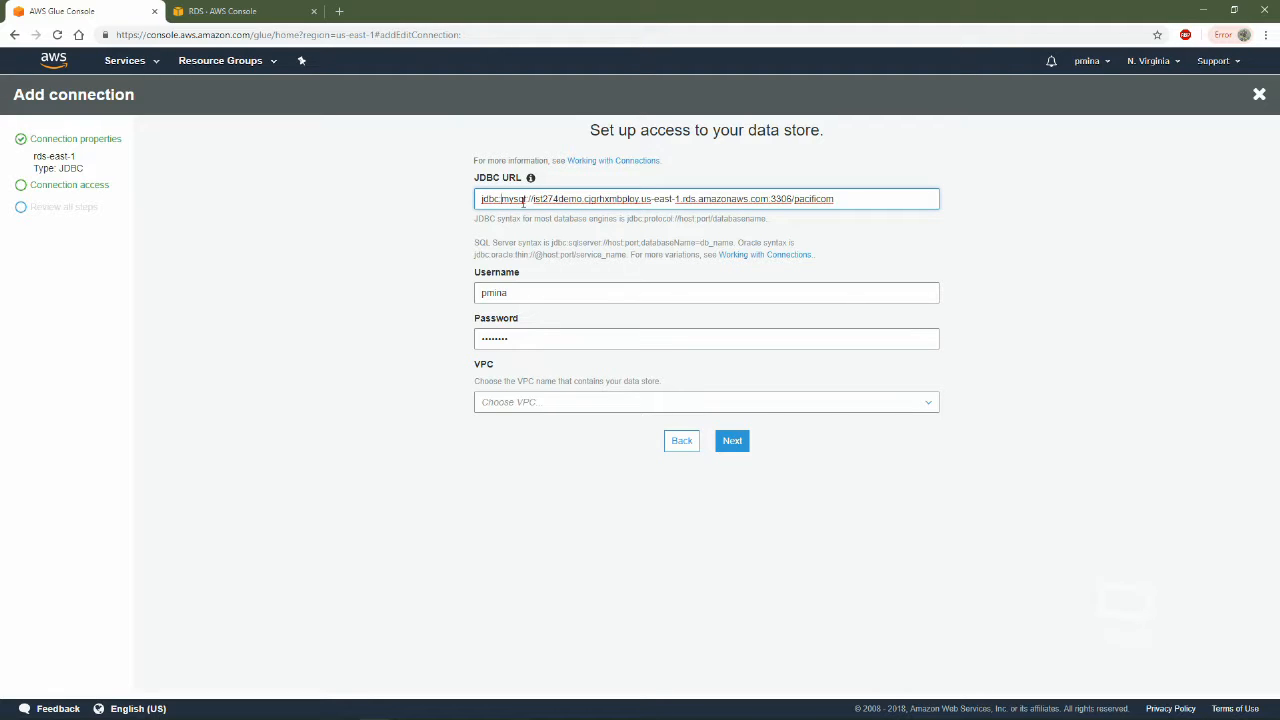
pyautogui.moveTo(627, 220); pyautogui.dragTo(792, 201)
pyautogui.click(808, 234)
pyautogui.click(821, 225)
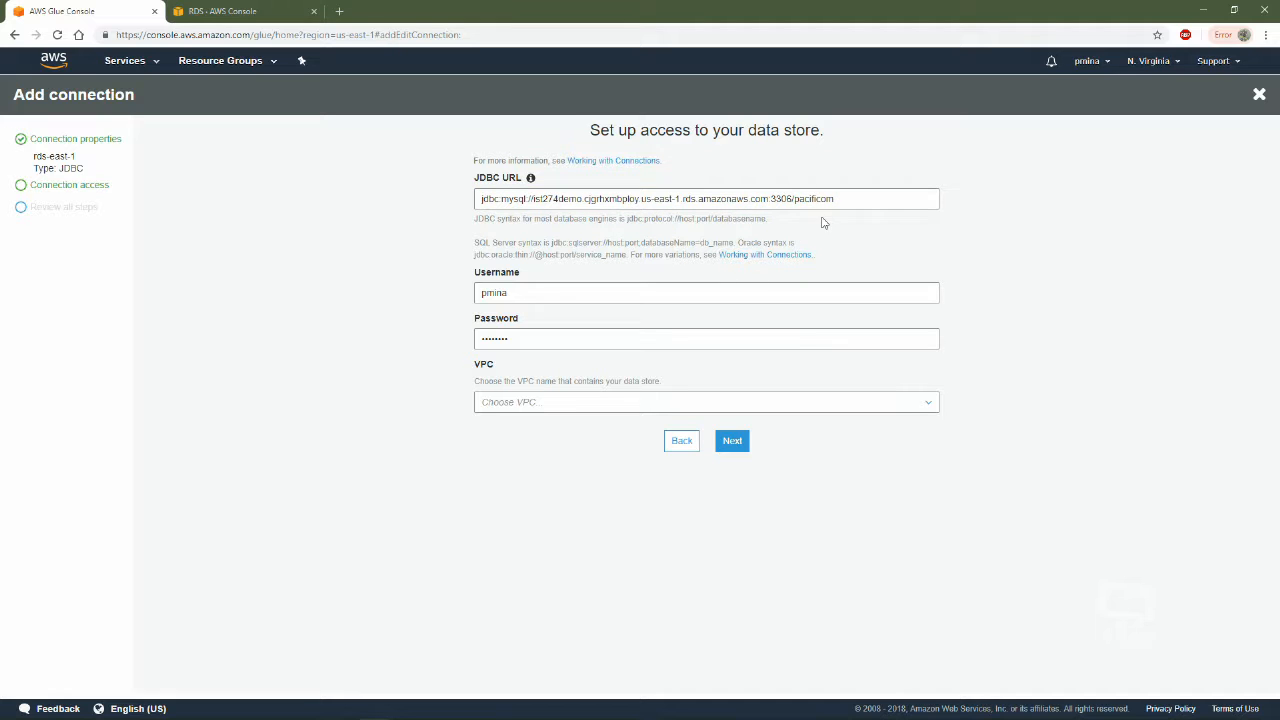
pyautogui.moveTo(862, 201); pyautogui.dragTo(795, 193)
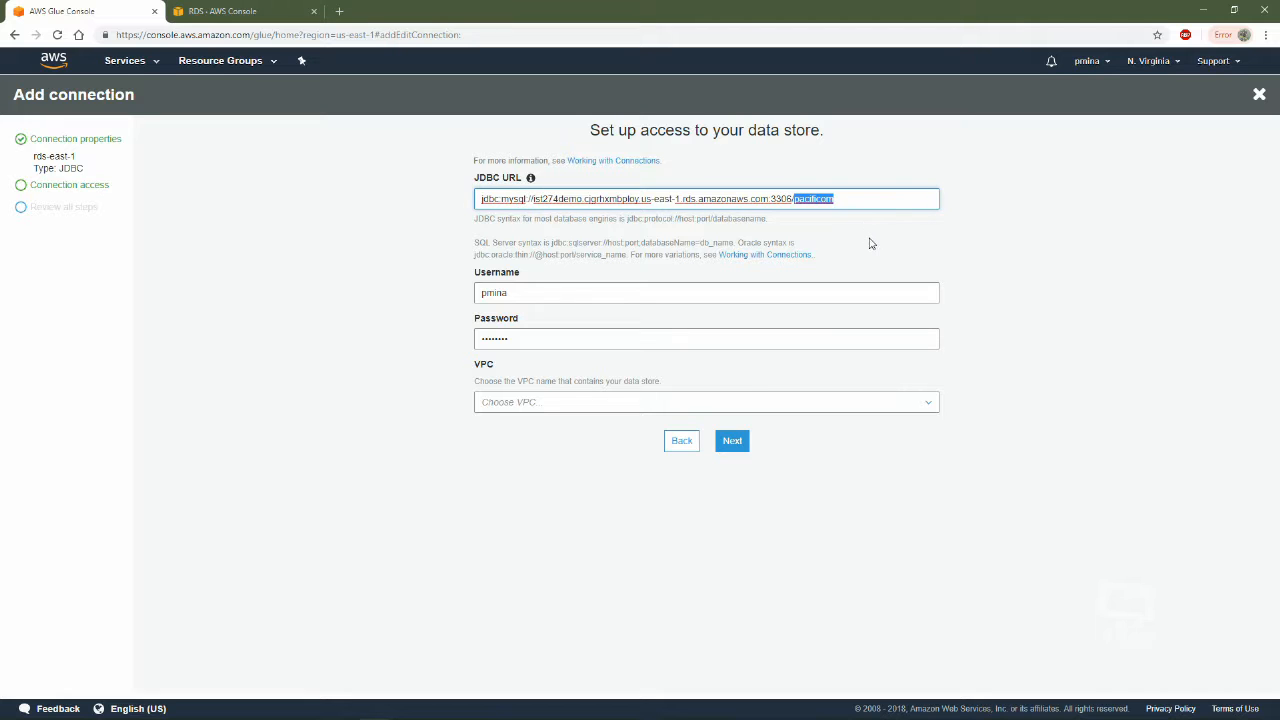
pyautogui.hotkey('alt', 'Tab')
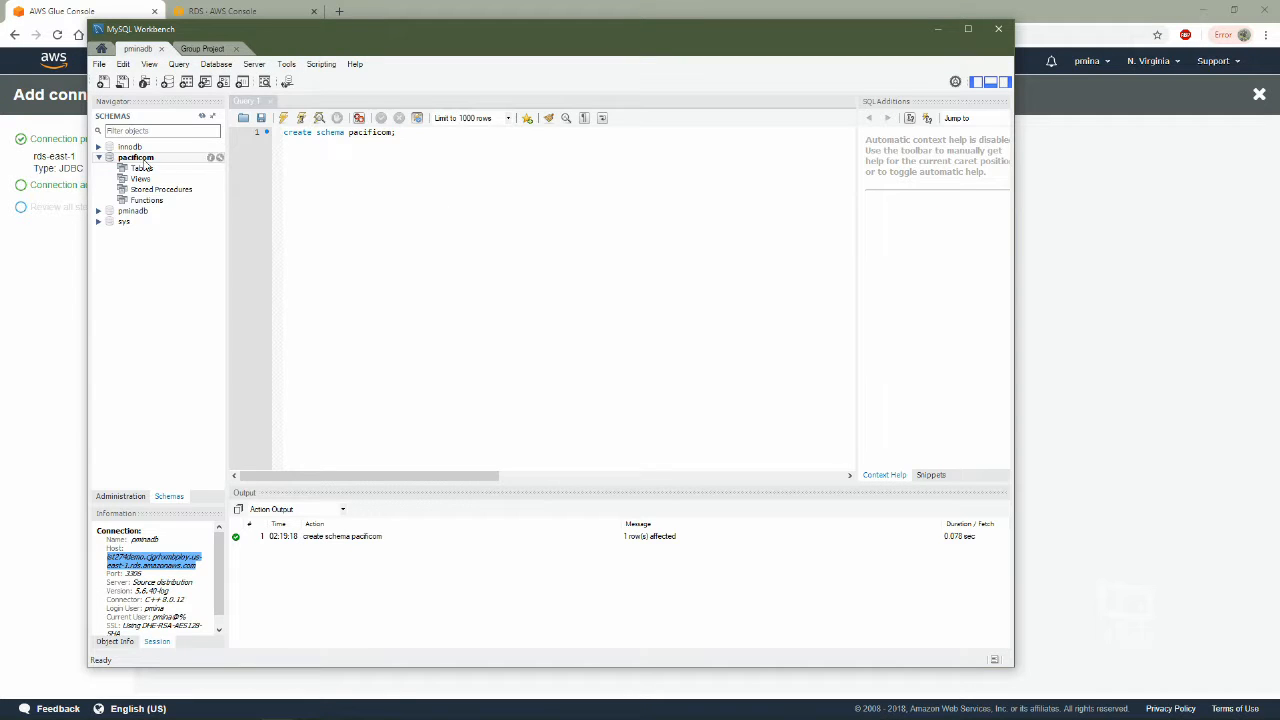
pyautogui.click(1150, 352)
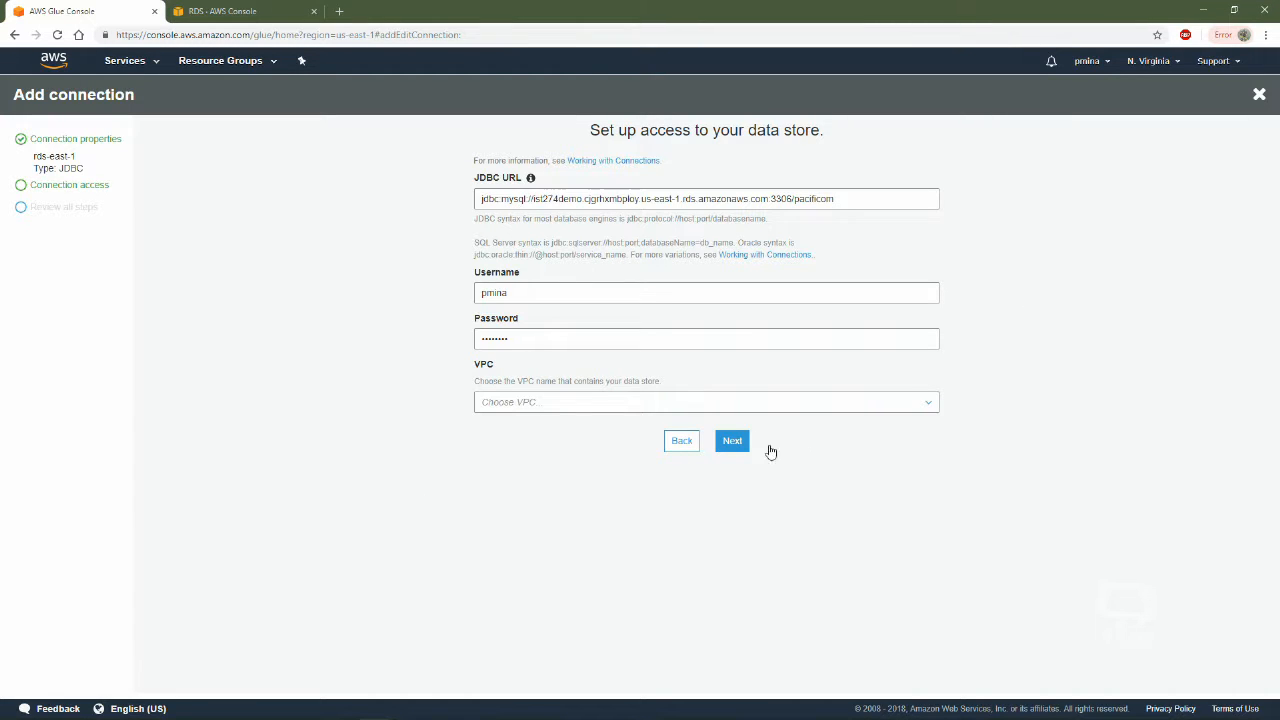
# Try VPC vpc-f556f88f with subnet subnet-1ad5487d for the Glue connection
pyautogui.click(559, 406)
pyautogui.click(386, 375)
pyautogui.click(594, 413)
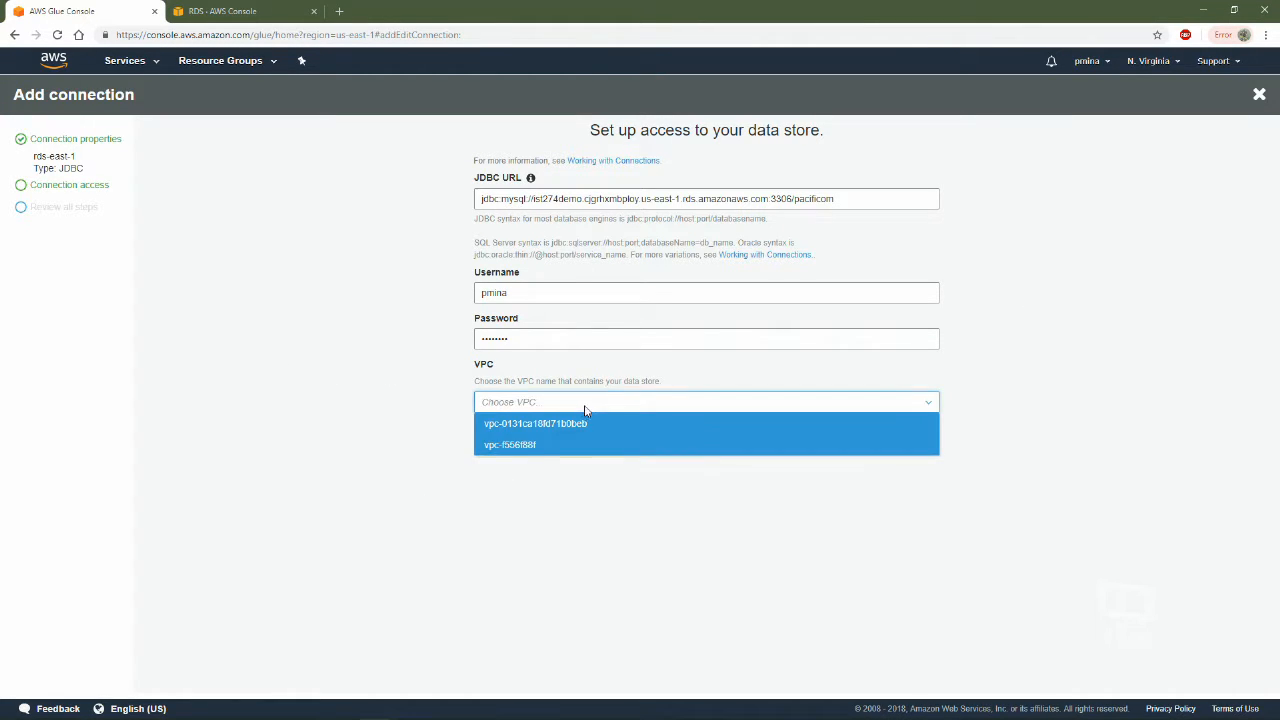
pyautogui.click(537, 446)
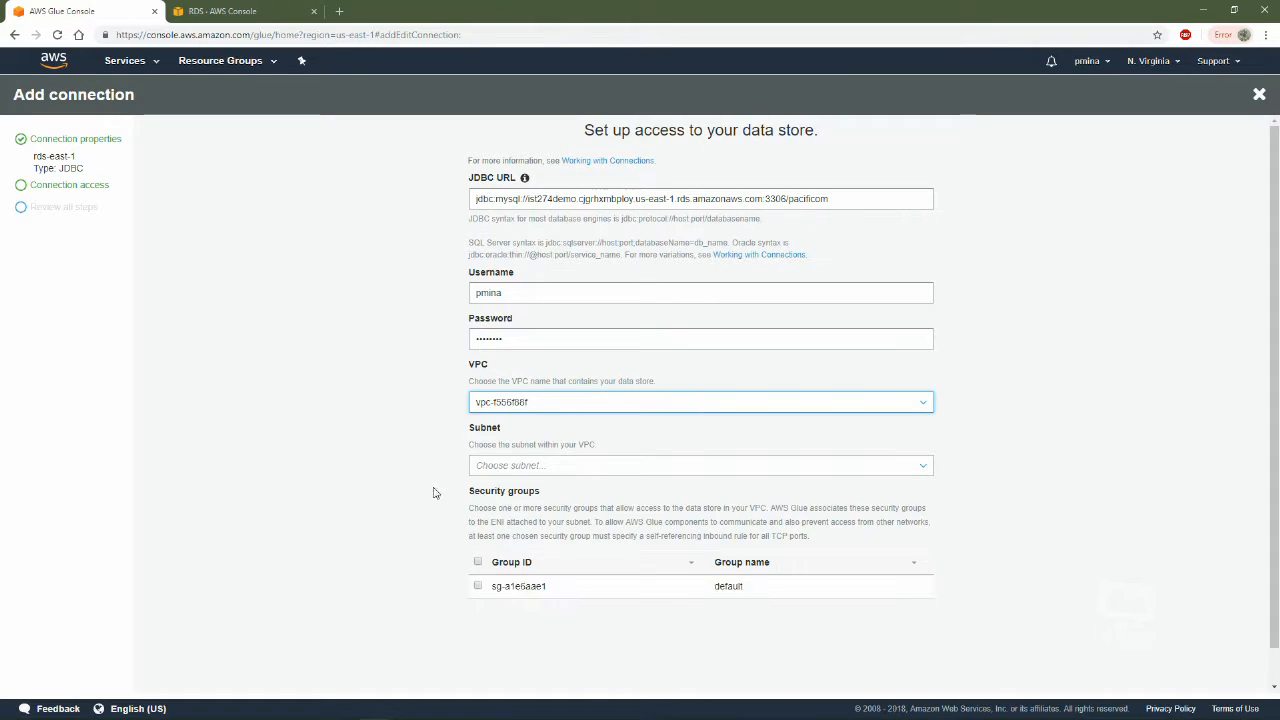
pyautogui.scroll(-1, 600, 420)
pyautogui.click(655, 430)
pyautogui.click(582, 454)
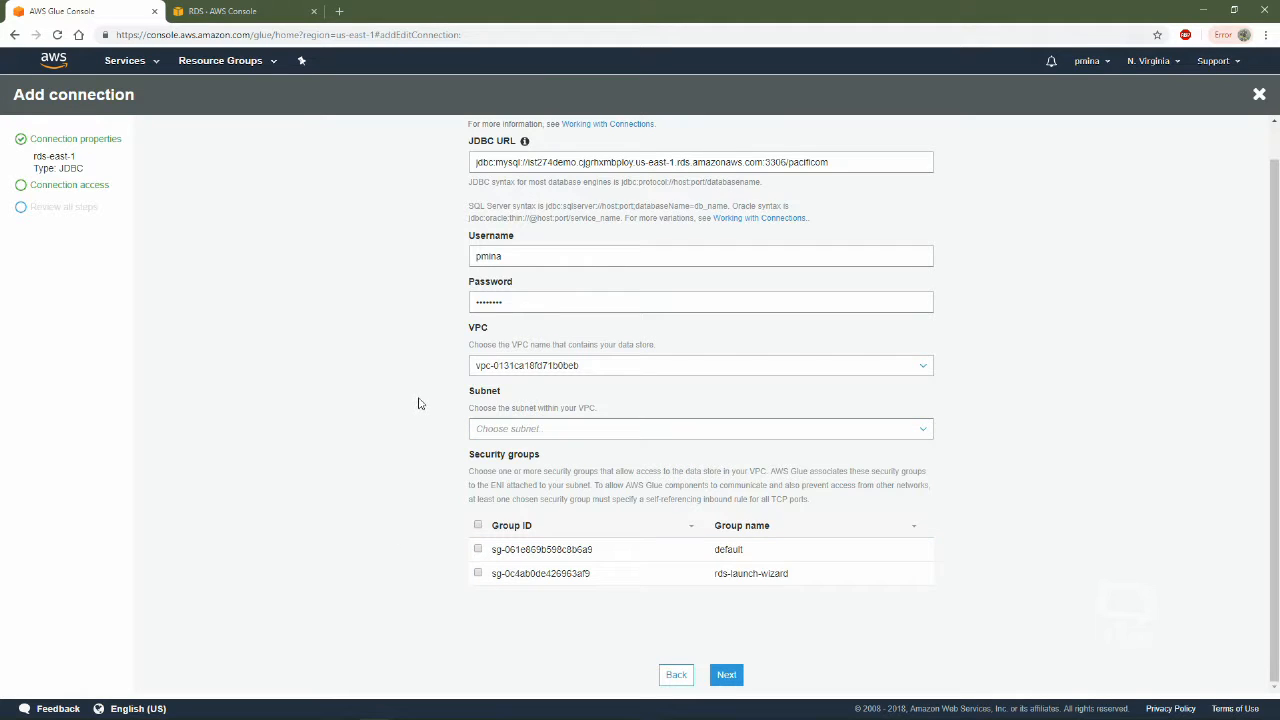
# Set the Glue connection's VPC to vpc-0131ca18fd71b0beb
pyautogui.click(588, 368)
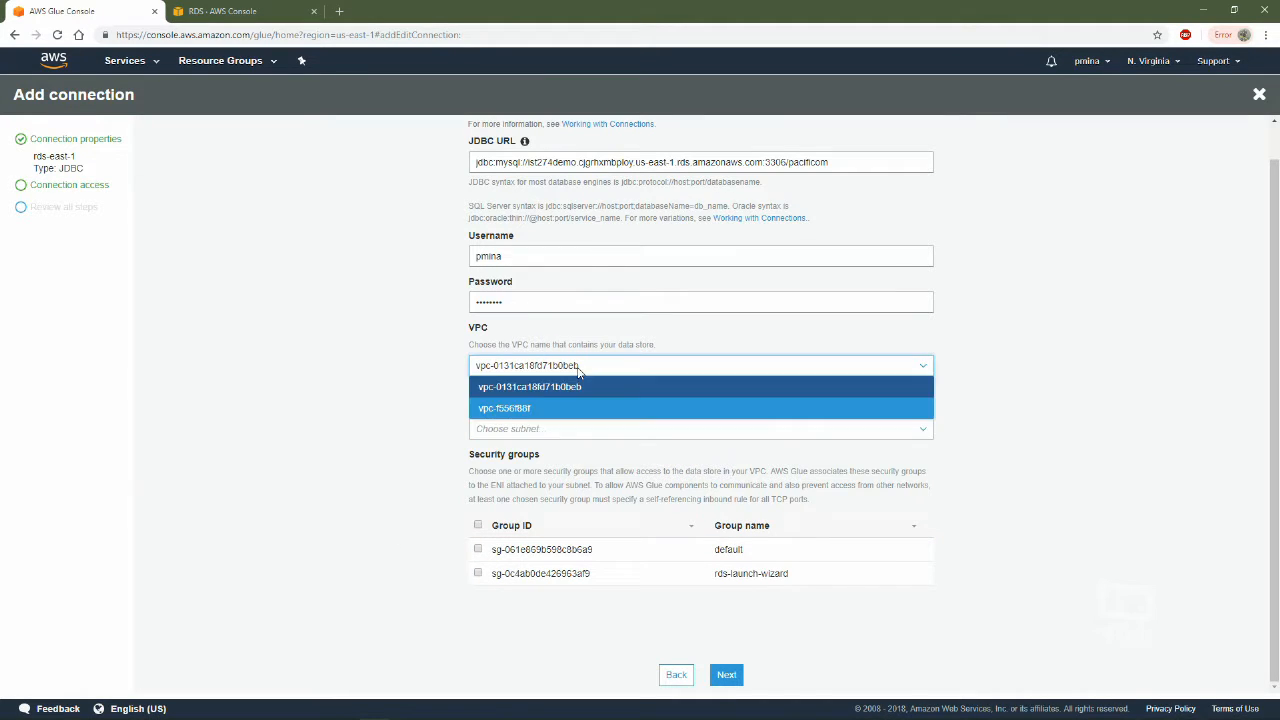
pyautogui.click(540, 390)
pyautogui.click(617, 364)
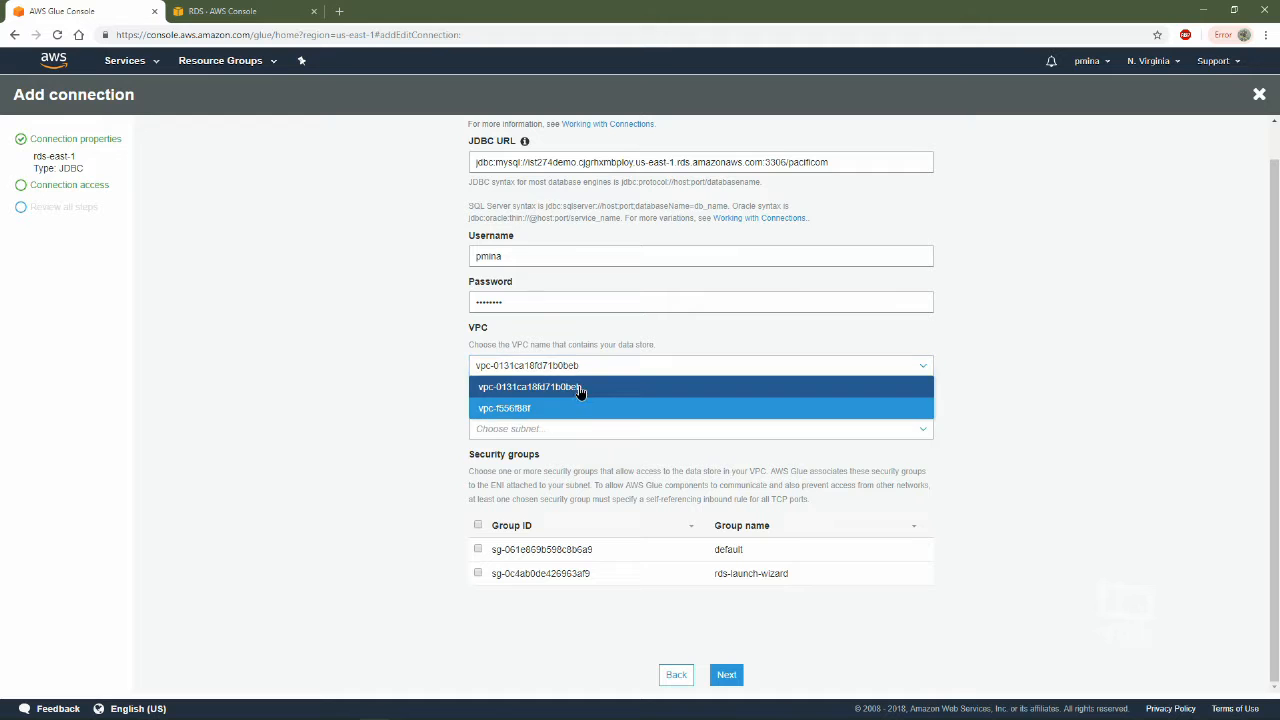
# Assign the rds-launch-wizard security group to the Glue connection in vpc-0131ca18fd71b0beb, checking it against the RDS instance's network details
pyautogui.click(586, 388)
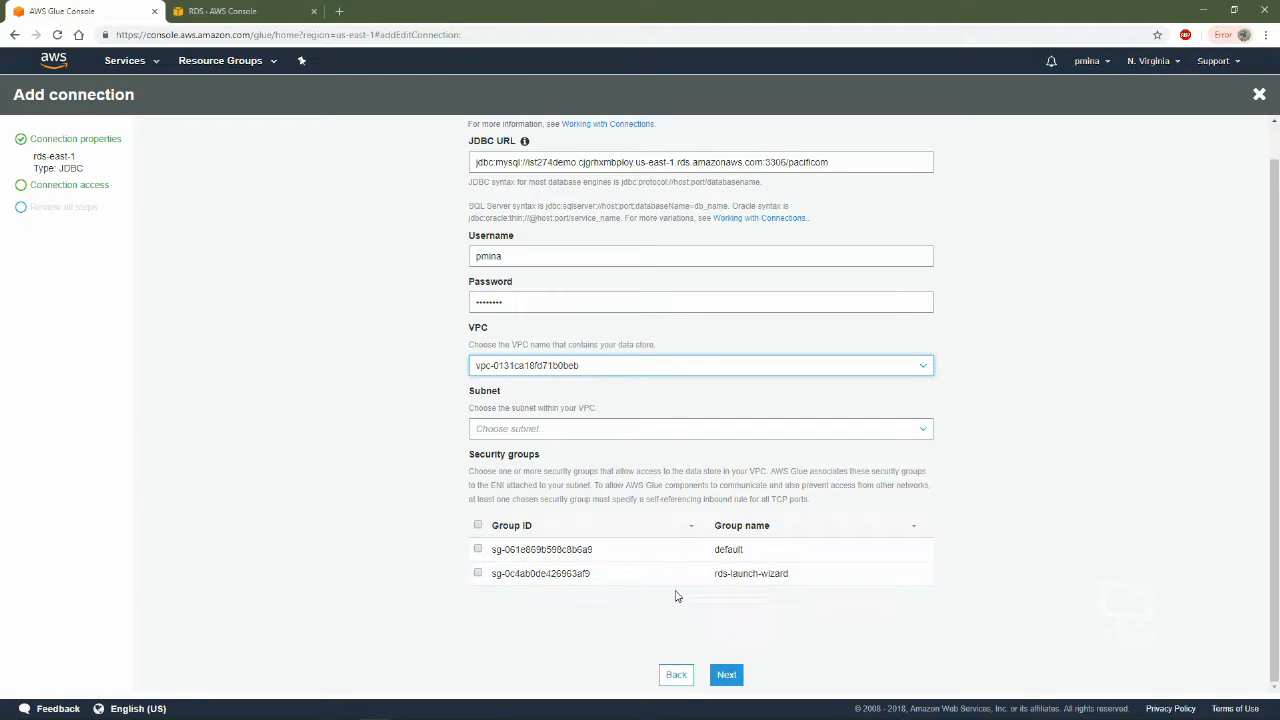
pyautogui.click(478, 573)
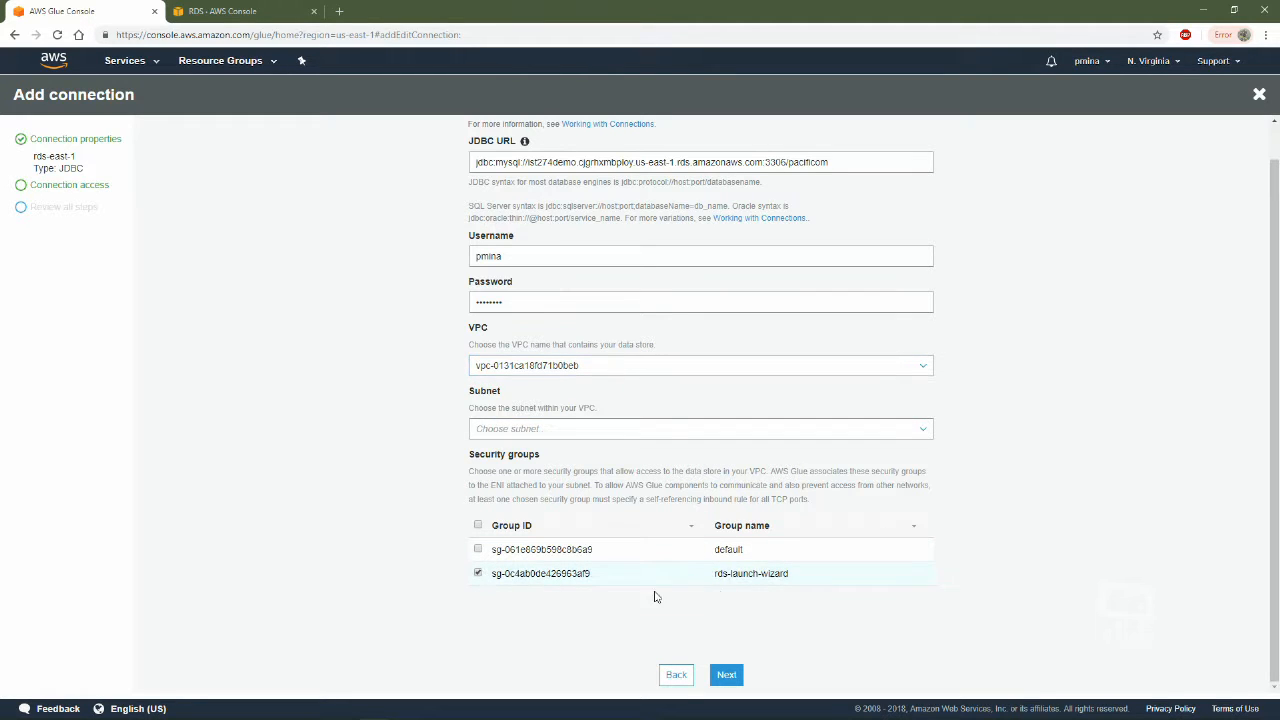
pyautogui.click(240, 10)
pyautogui.scroll(-4, 686, 374)
pyautogui.scroll(2, 691, 480)
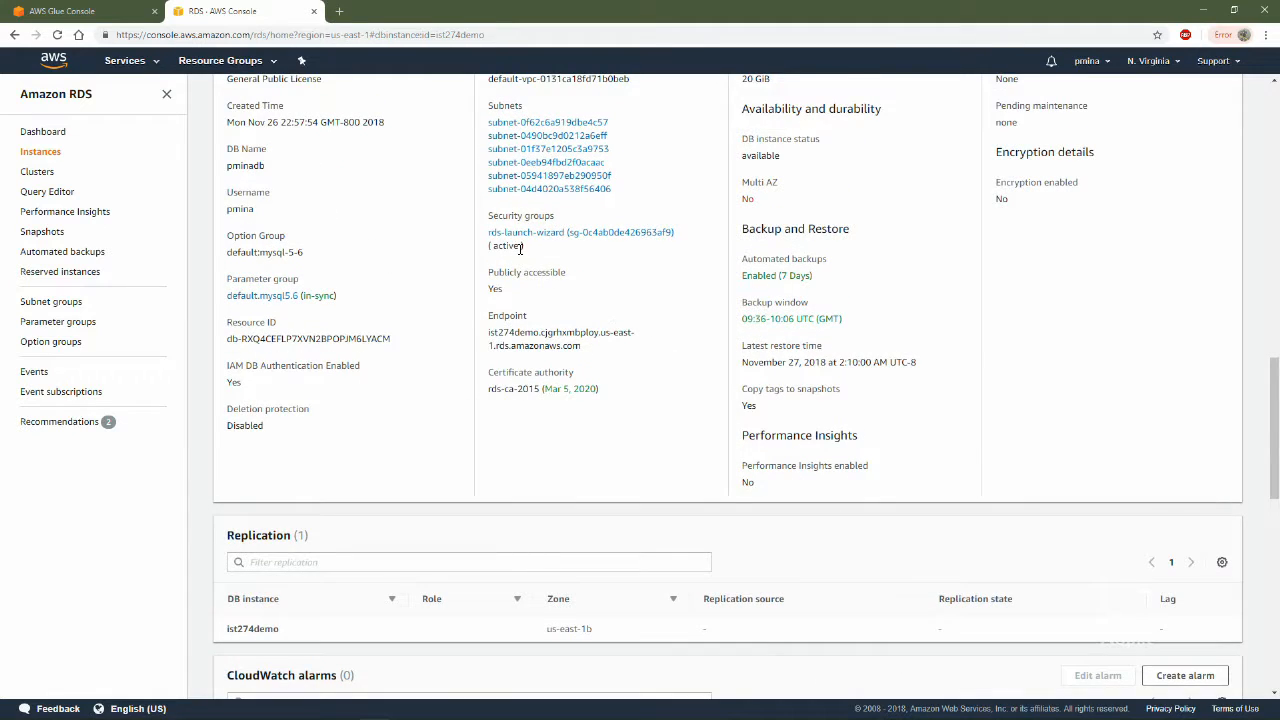
pyautogui.click(90, 11)
# Finish creating the rds-east-1 connection and test it with the AWSGlueServiceRoleDefault IAM role
pyautogui.click(728, 676)
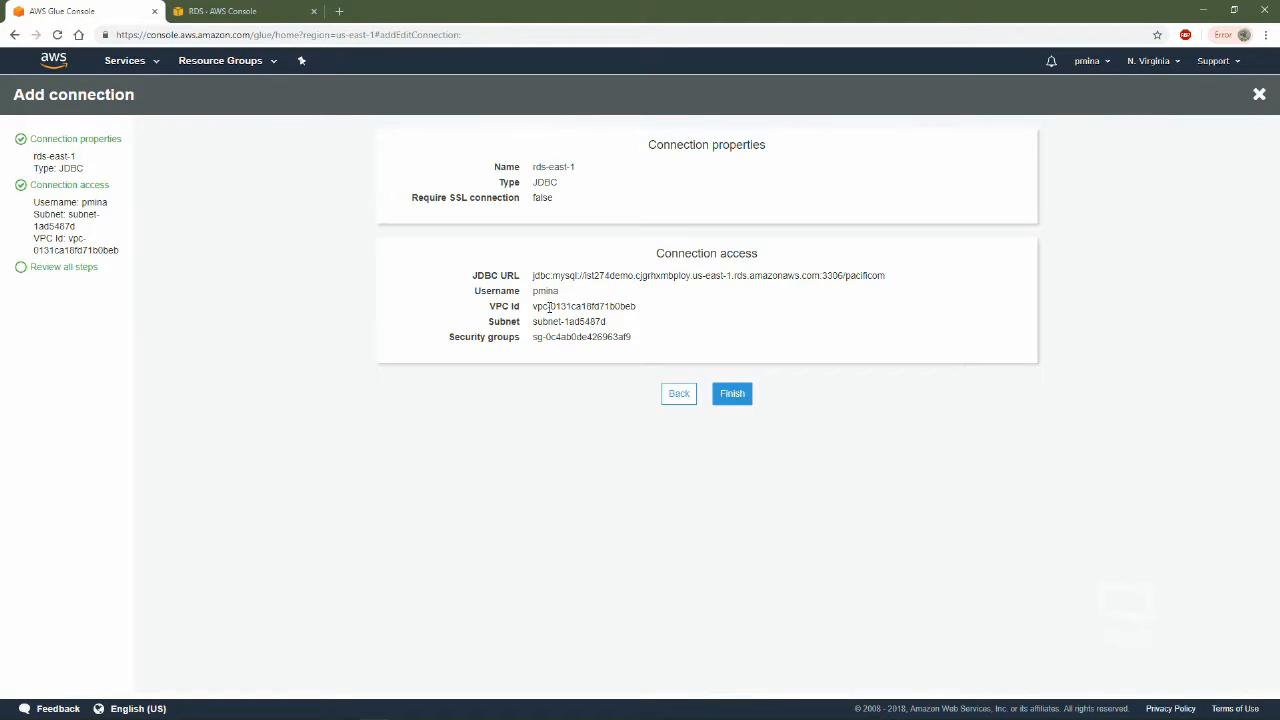
pyautogui.click(722, 398)
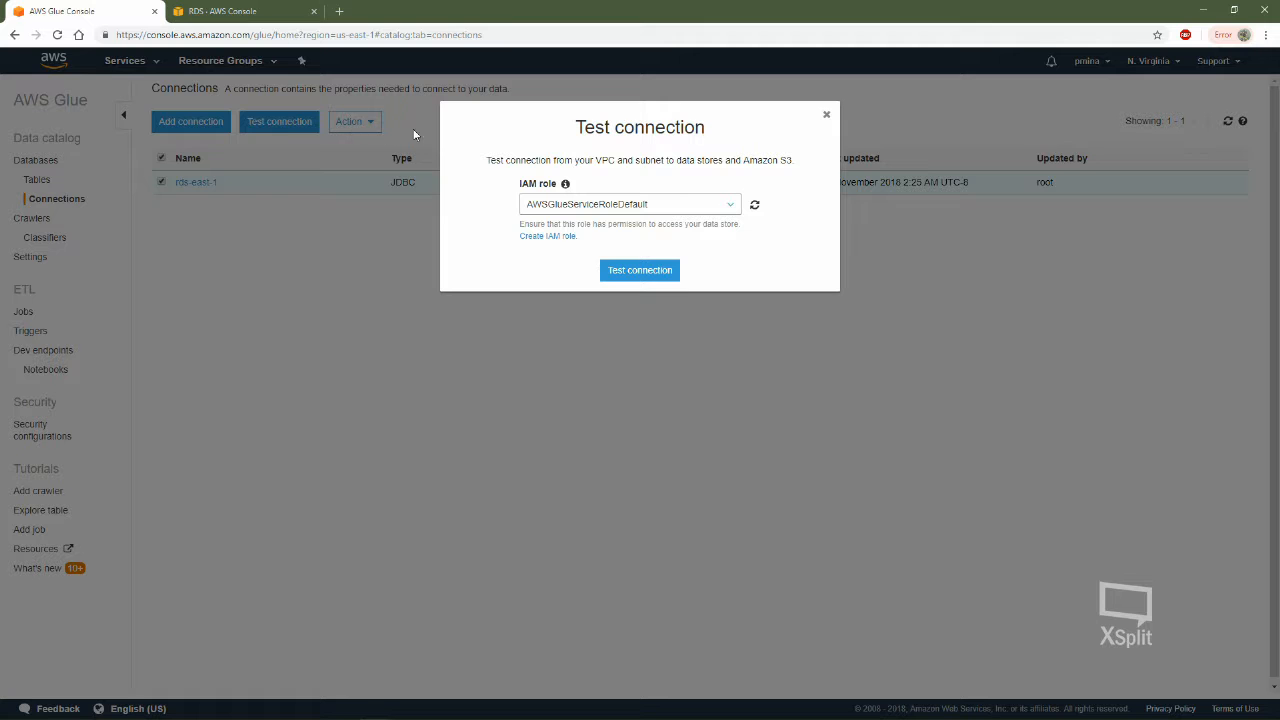
pyautogui.click(552, 208)
pyautogui.click(558, 224)
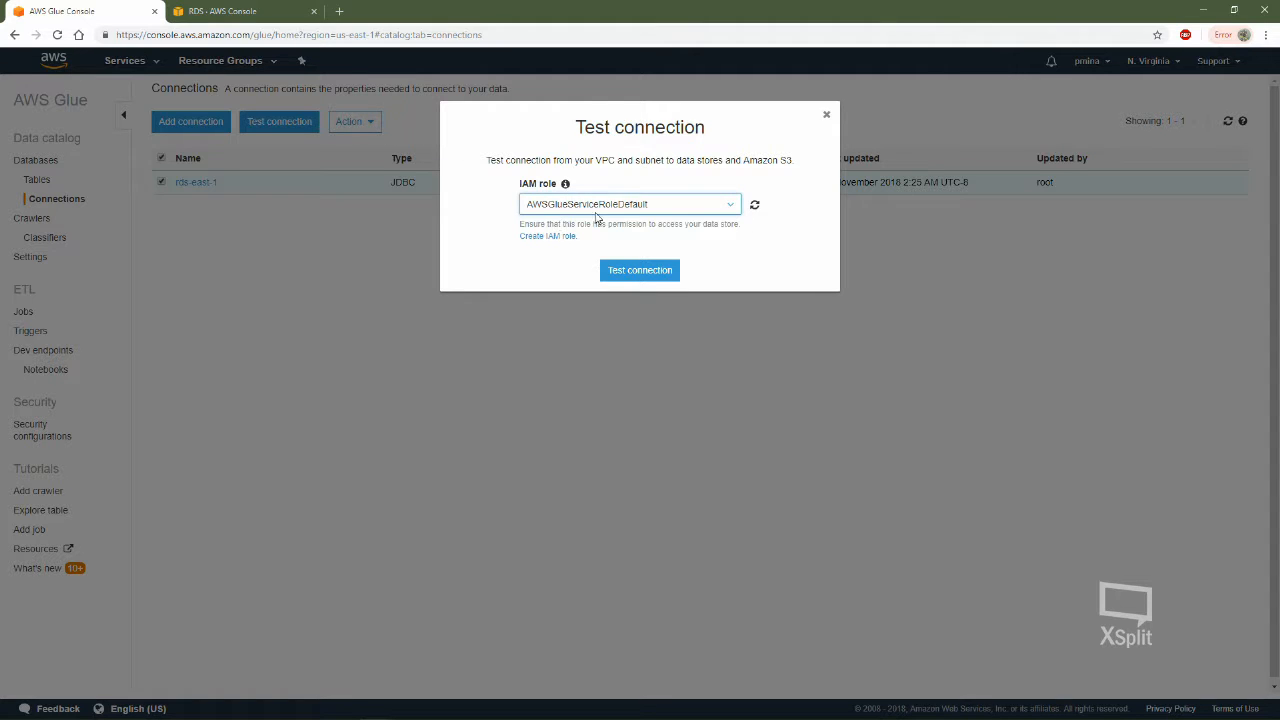
pyautogui.click(629, 271)
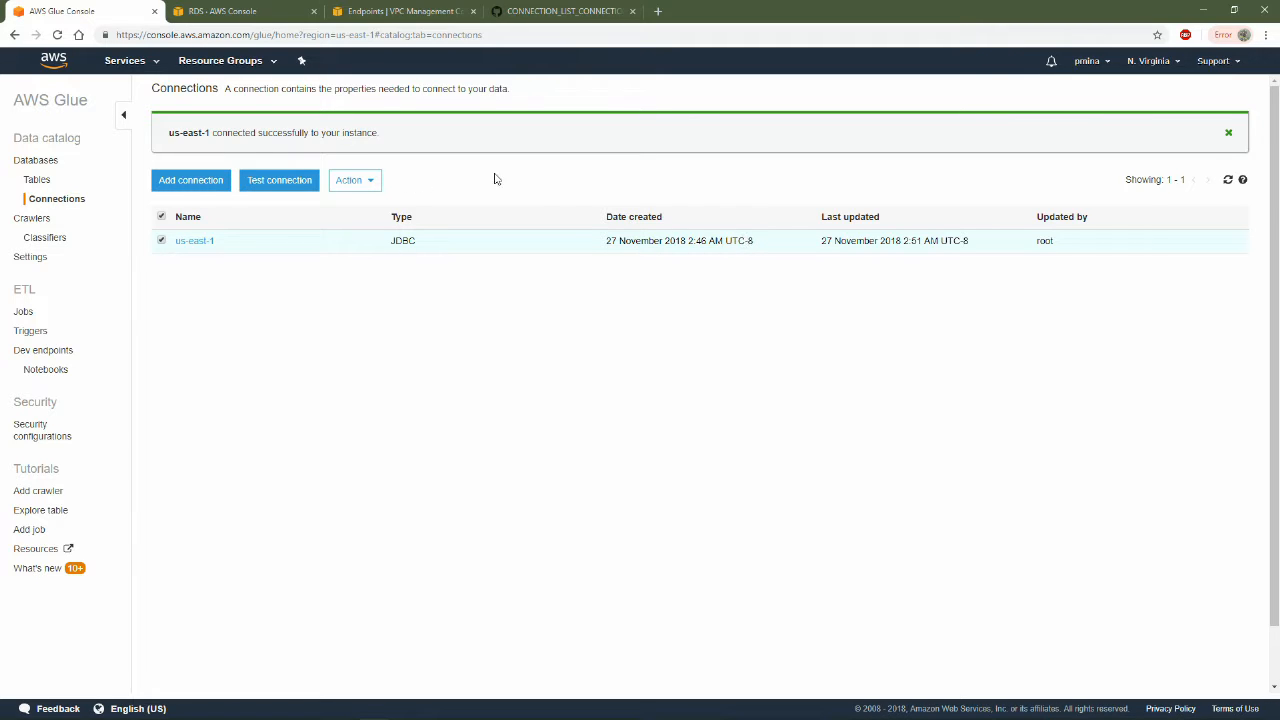
# Examine the S3 gateway endpoints in the VPC console and compare their VPC with that of the RDS instance
pyautogui.click(386, 14)
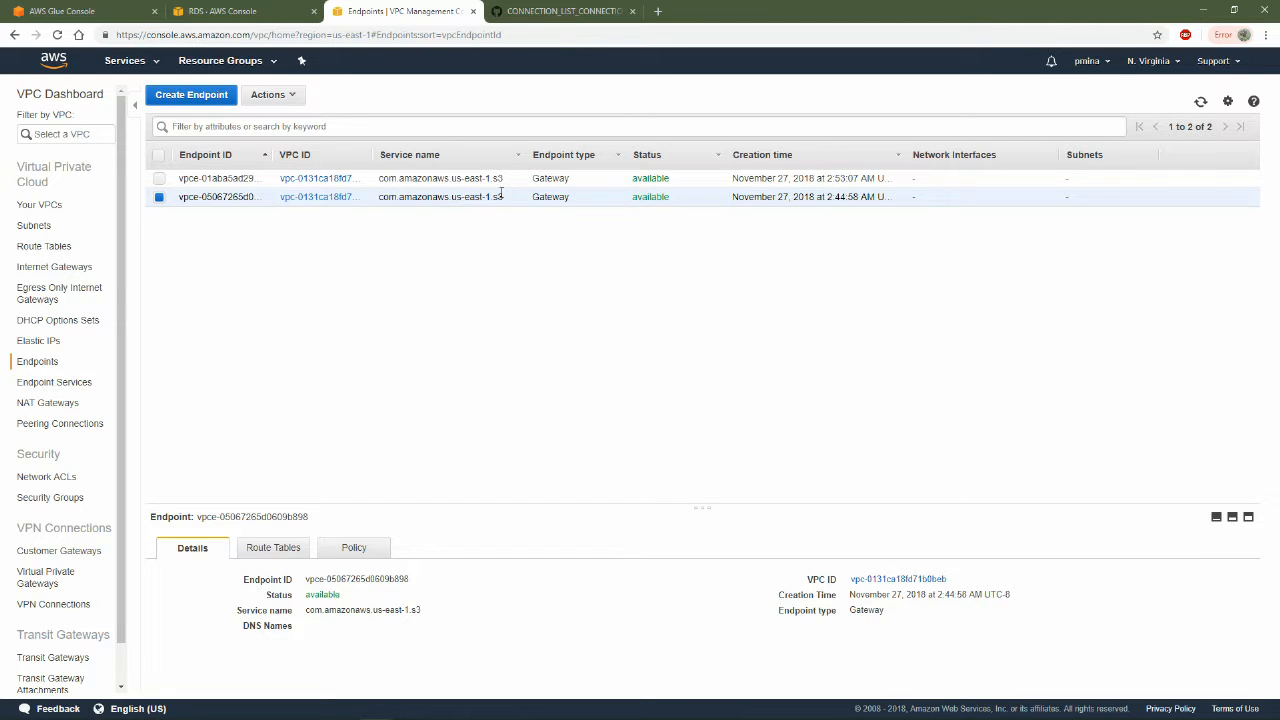
pyautogui.doubleClick(540, 197)
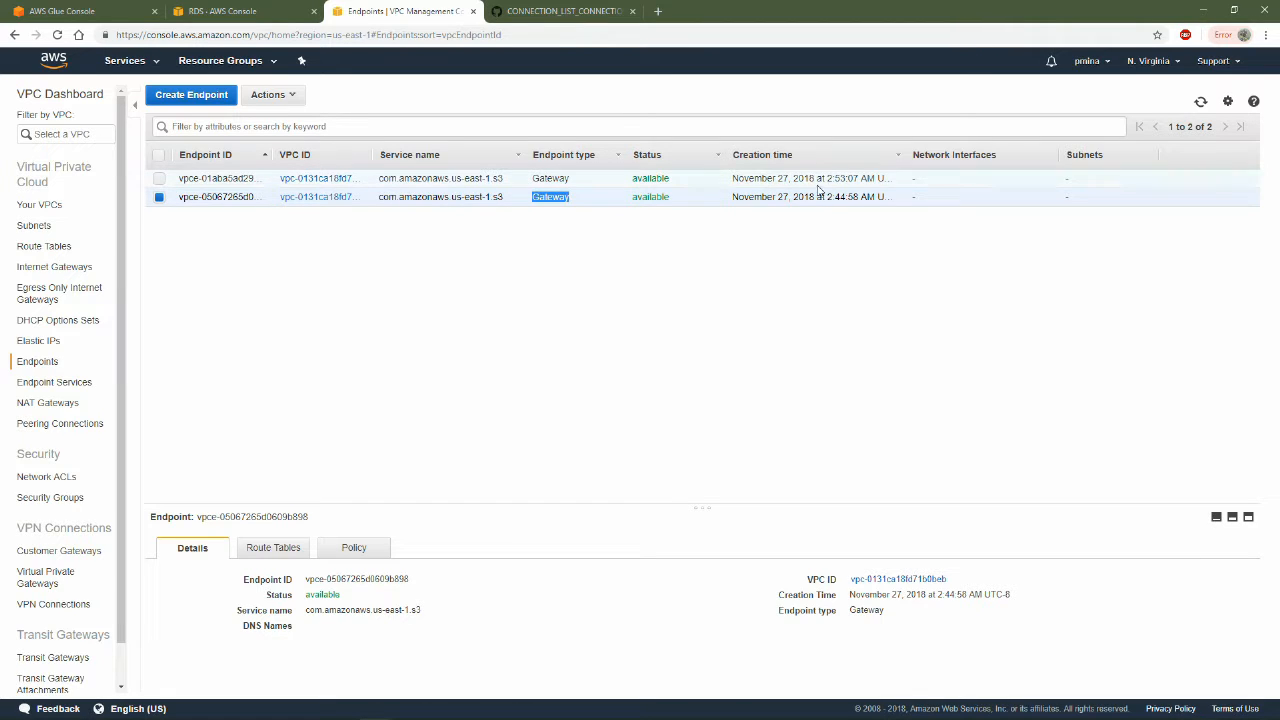
pyautogui.click(790, 314)
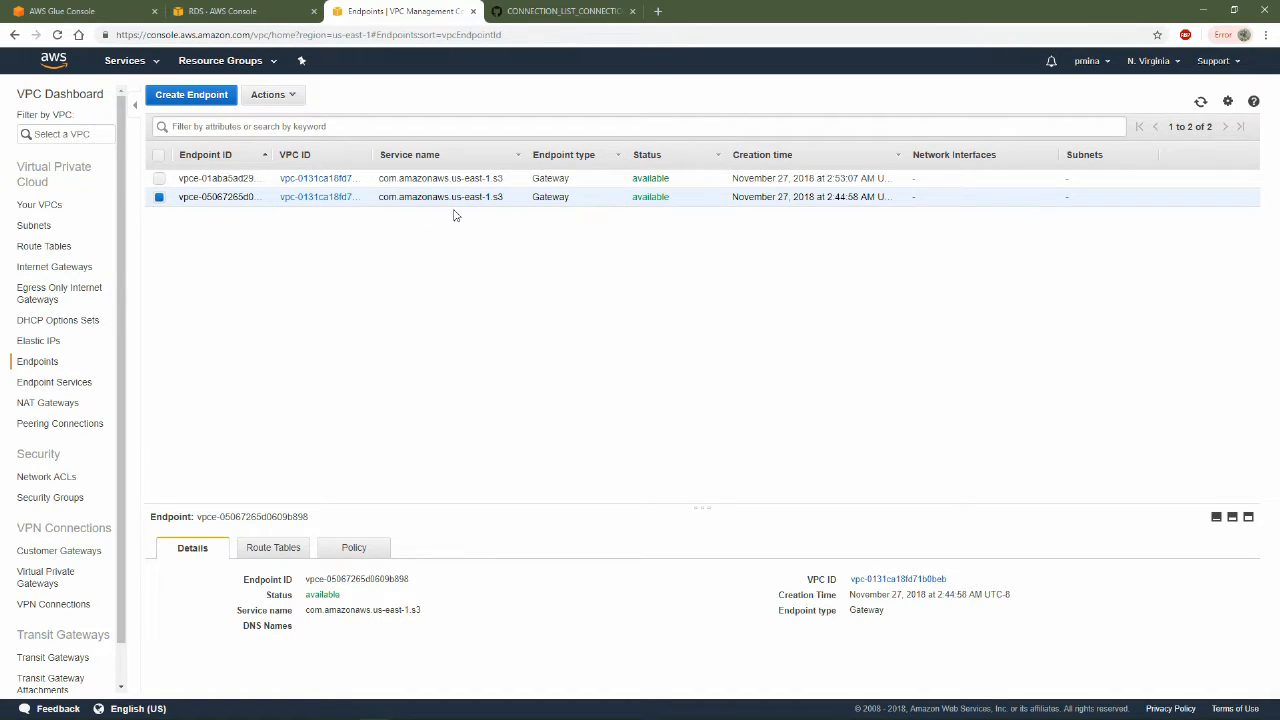
pyautogui.click(555, 178)
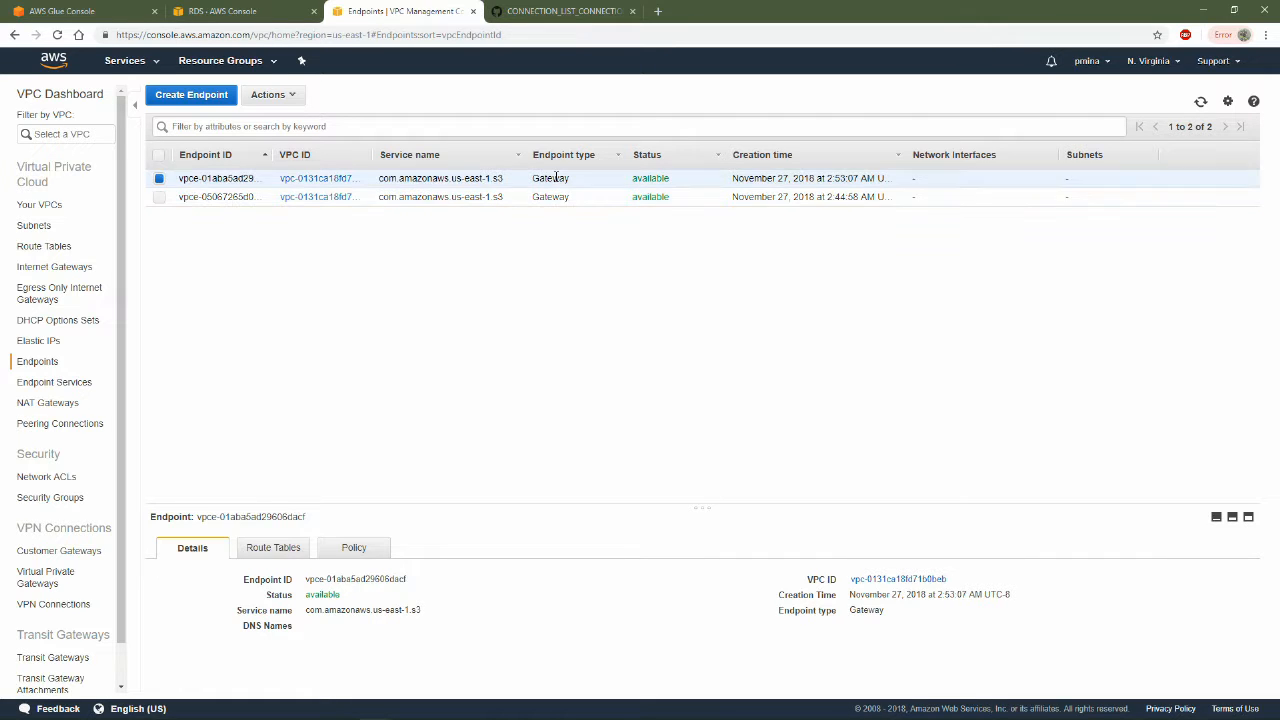
pyautogui.click(396, 197)
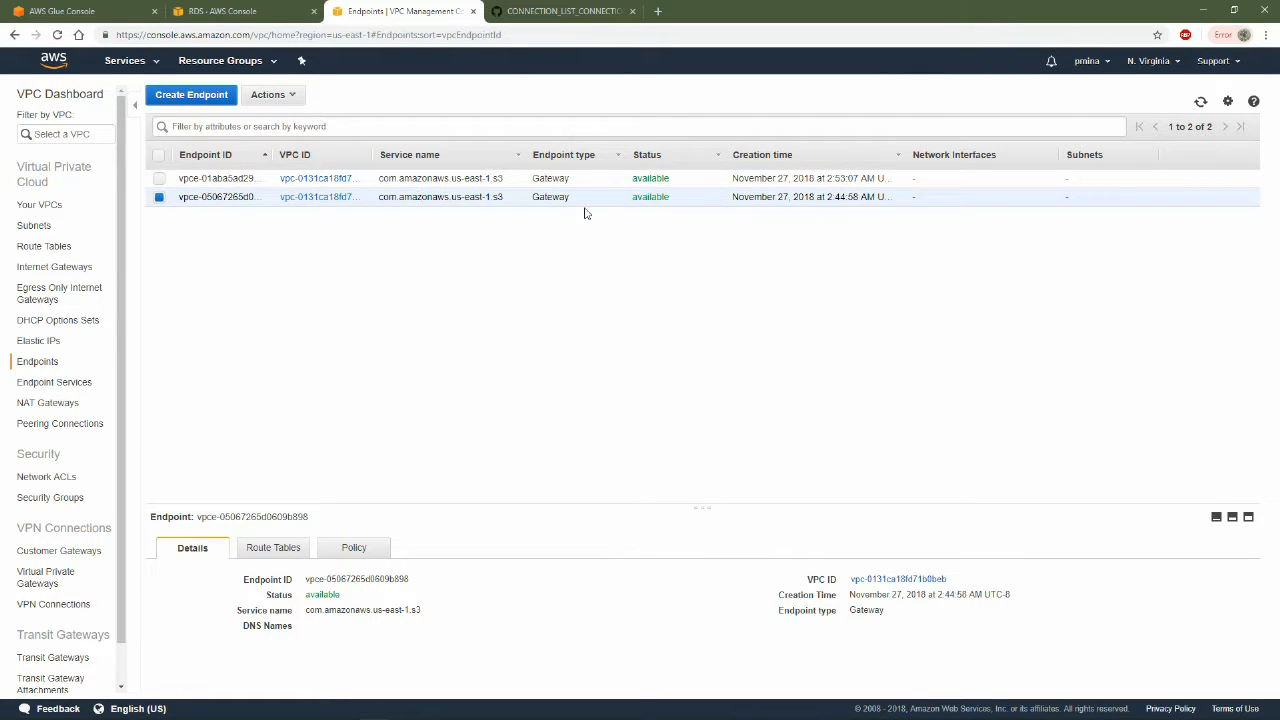
pyautogui.moveTo(949, 196); pyautogui.dragTo(189, 208)
pyautogui.click(361, 289)
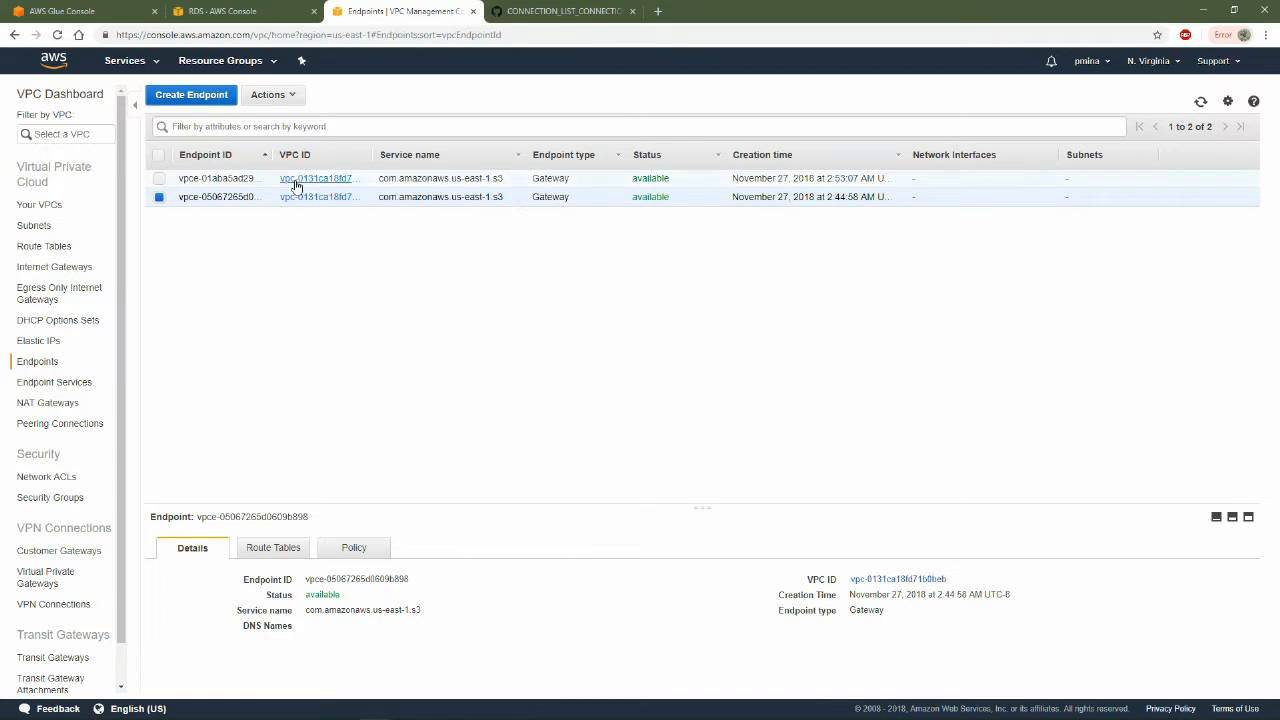
pyautogui.click(229, 8)
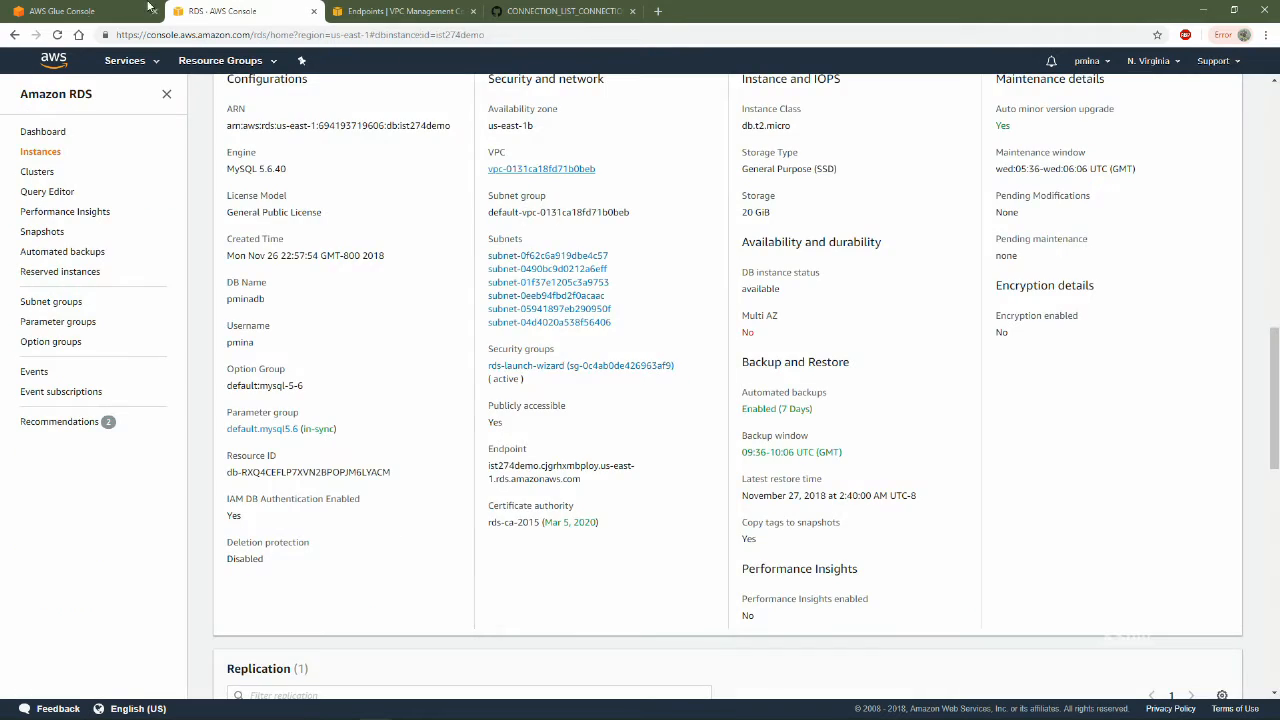
pyautogui.hotkey('ctrl', 'shift', 'Tab')
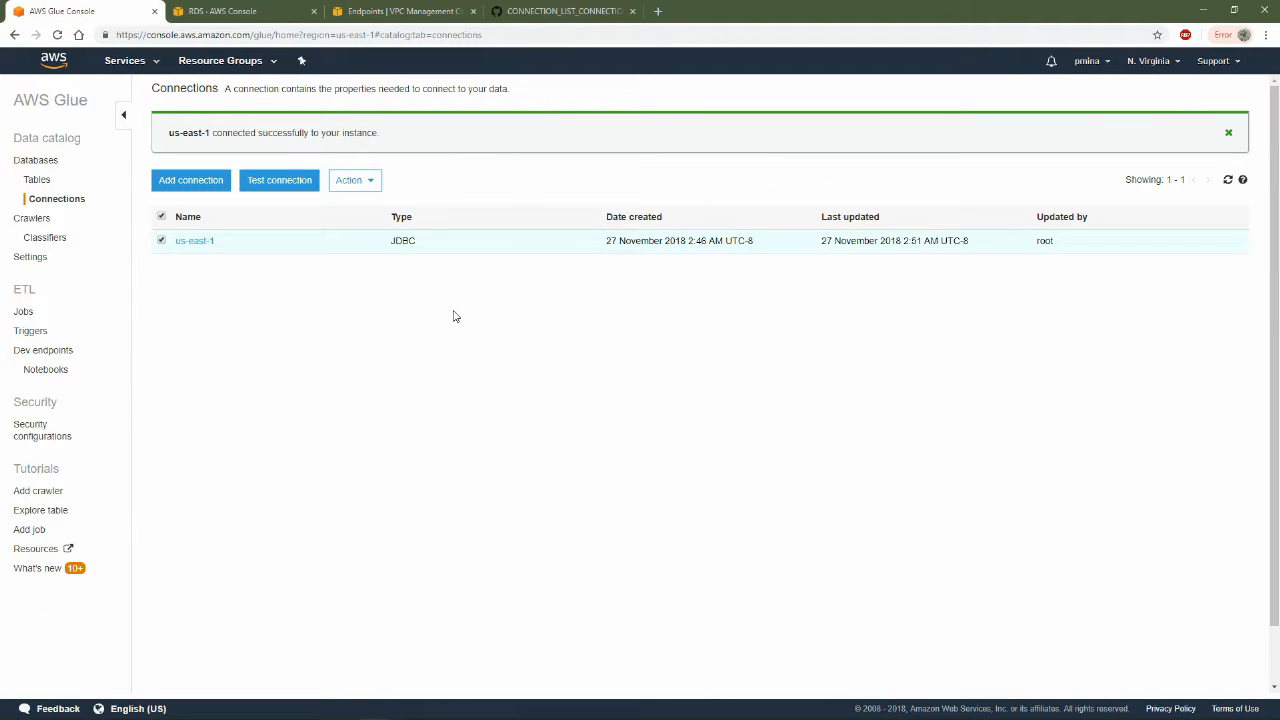
# Add a Glue job named pminaETL with the AWSGlueServiceRoleDefault IAM role, keeping the script generated by AWS Glue in Python
pyautogui.click(24, 311)
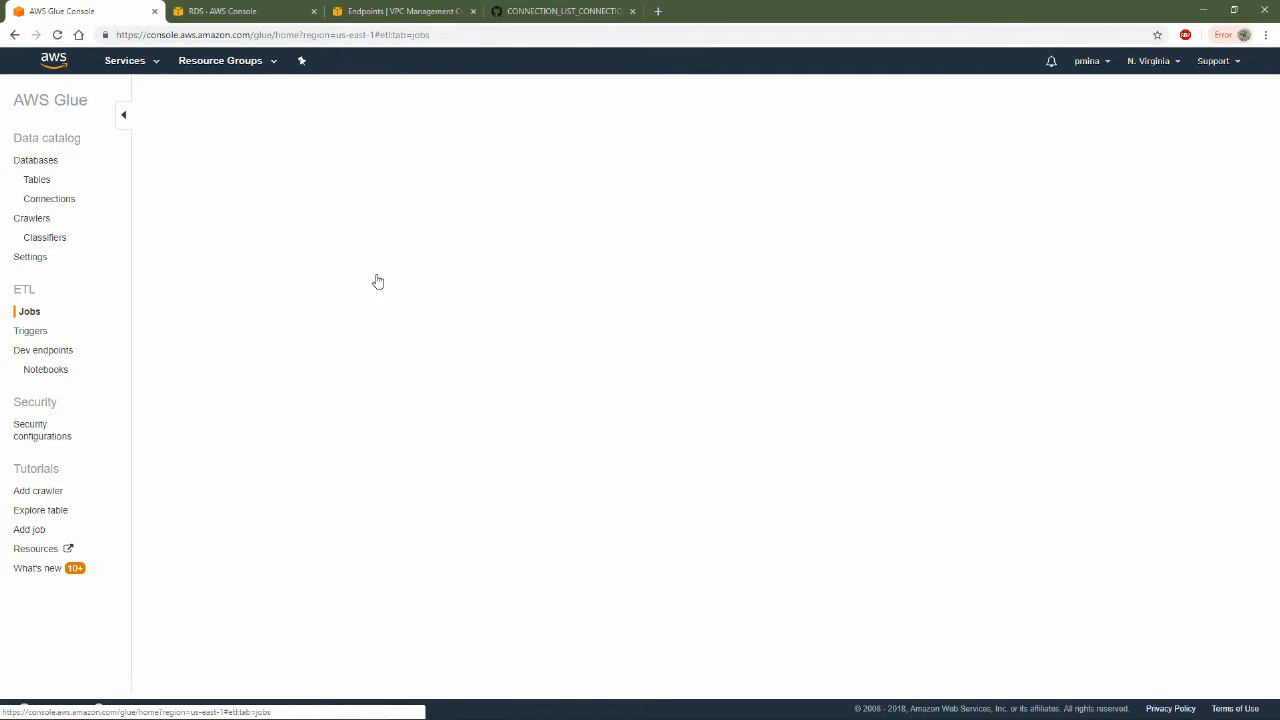
pyautogui.click(174, 143)
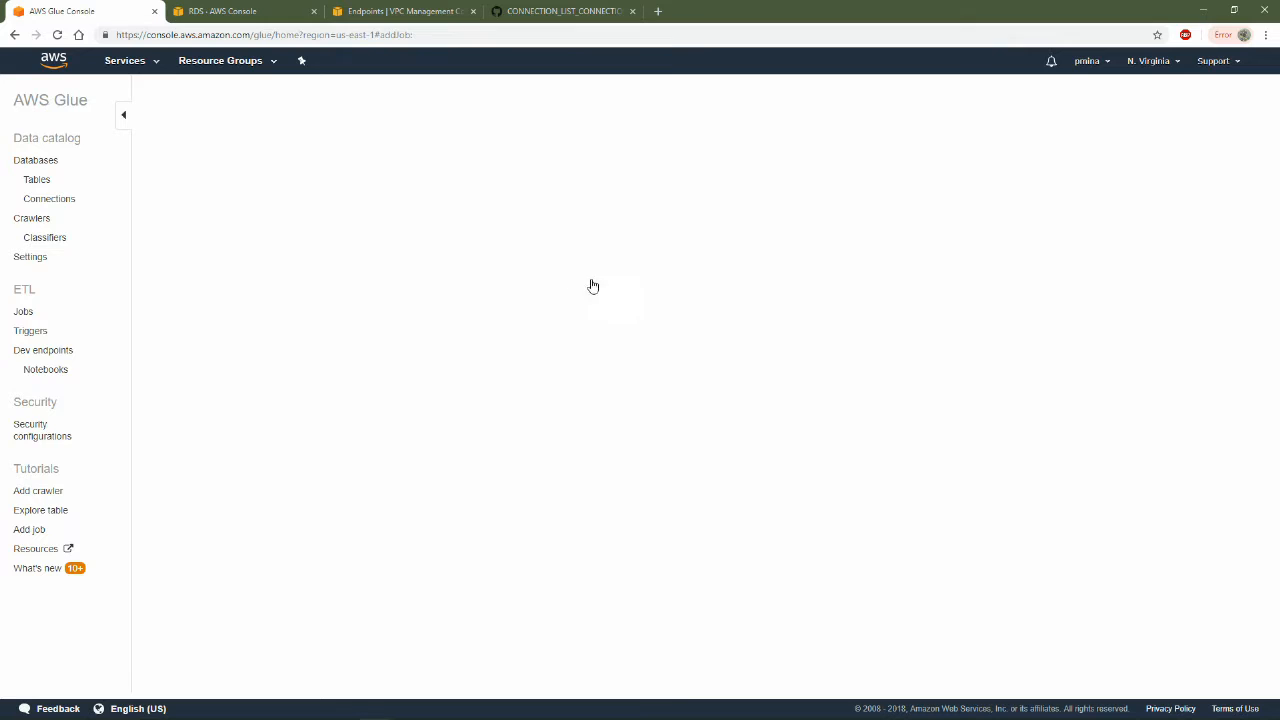
pyautogui.click(642, 187)
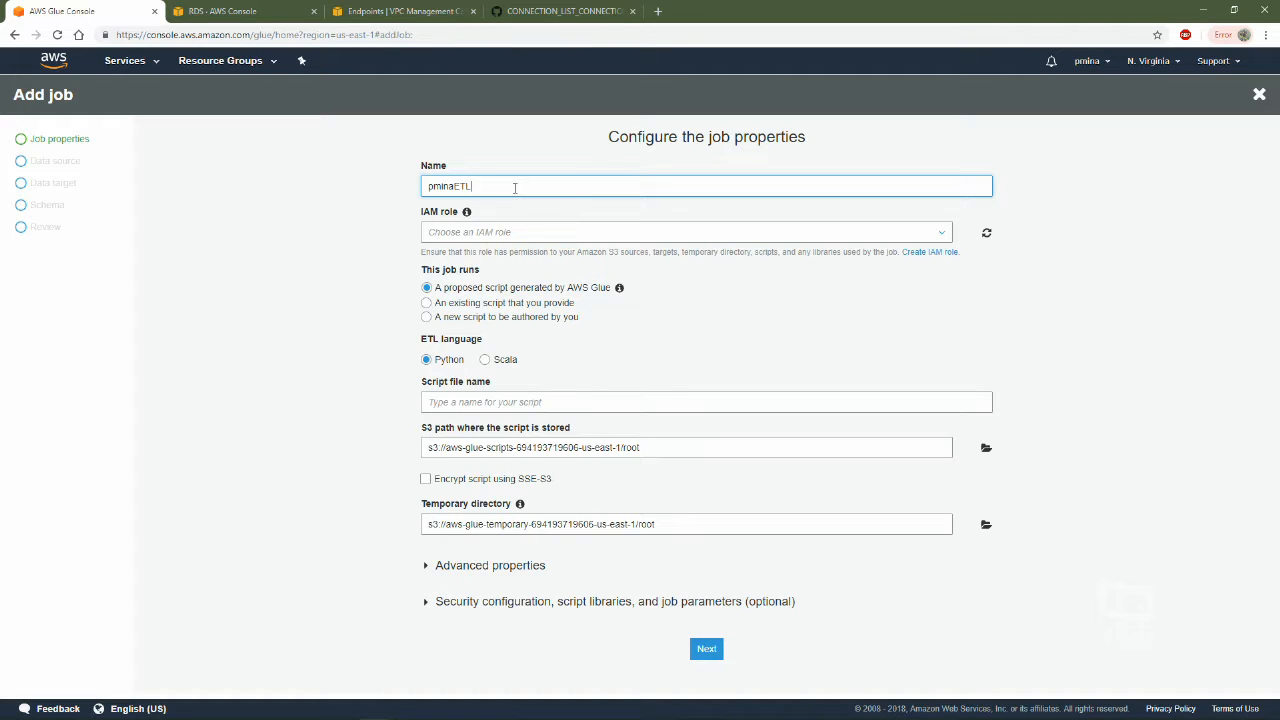
pyautogui.click(572, 234)
pyautogui.click(600, 255)
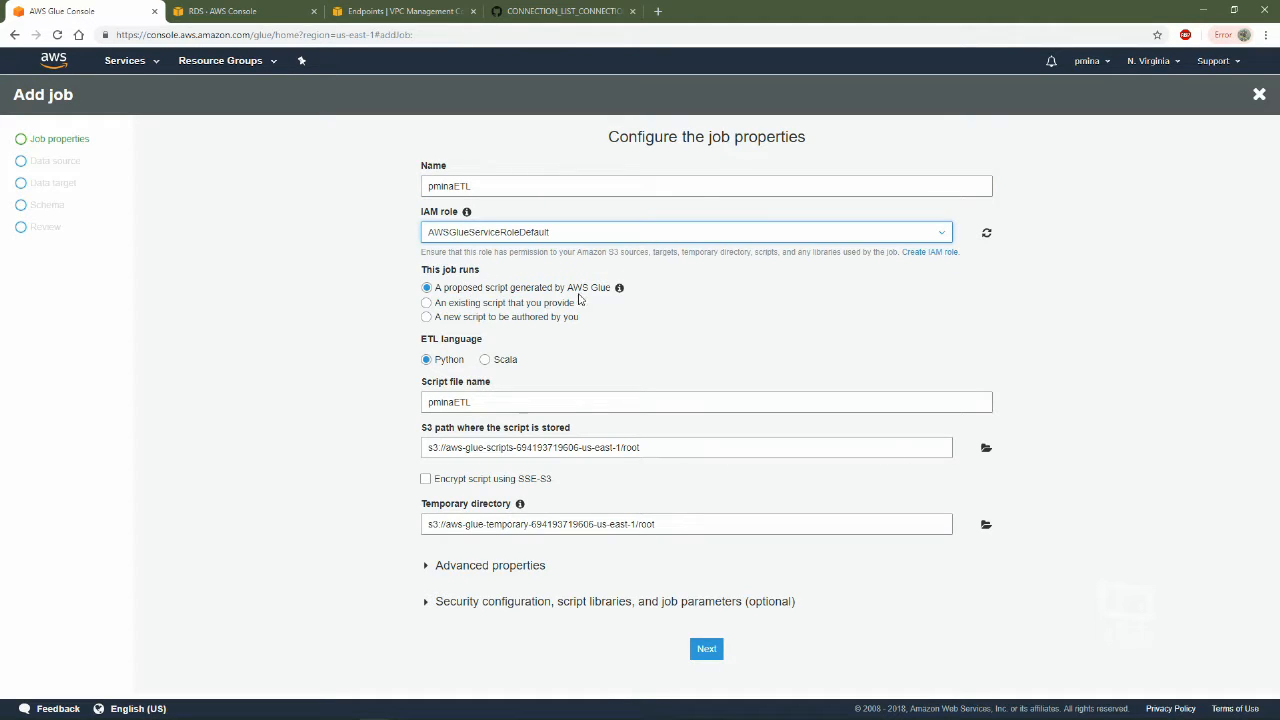
pyautogui.click(308, 421)
pyautogui.click(705, 649)
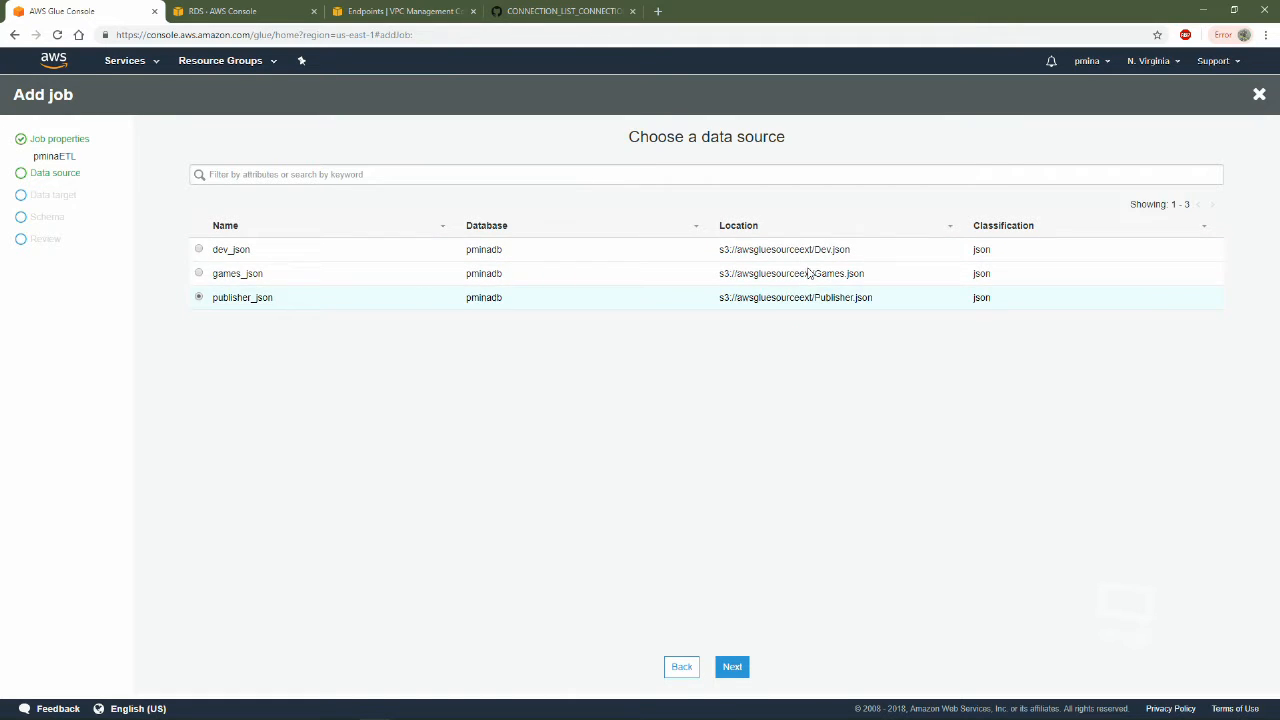
# Choose publisher_json as the job's data source
pyautogui.click(911, 249)
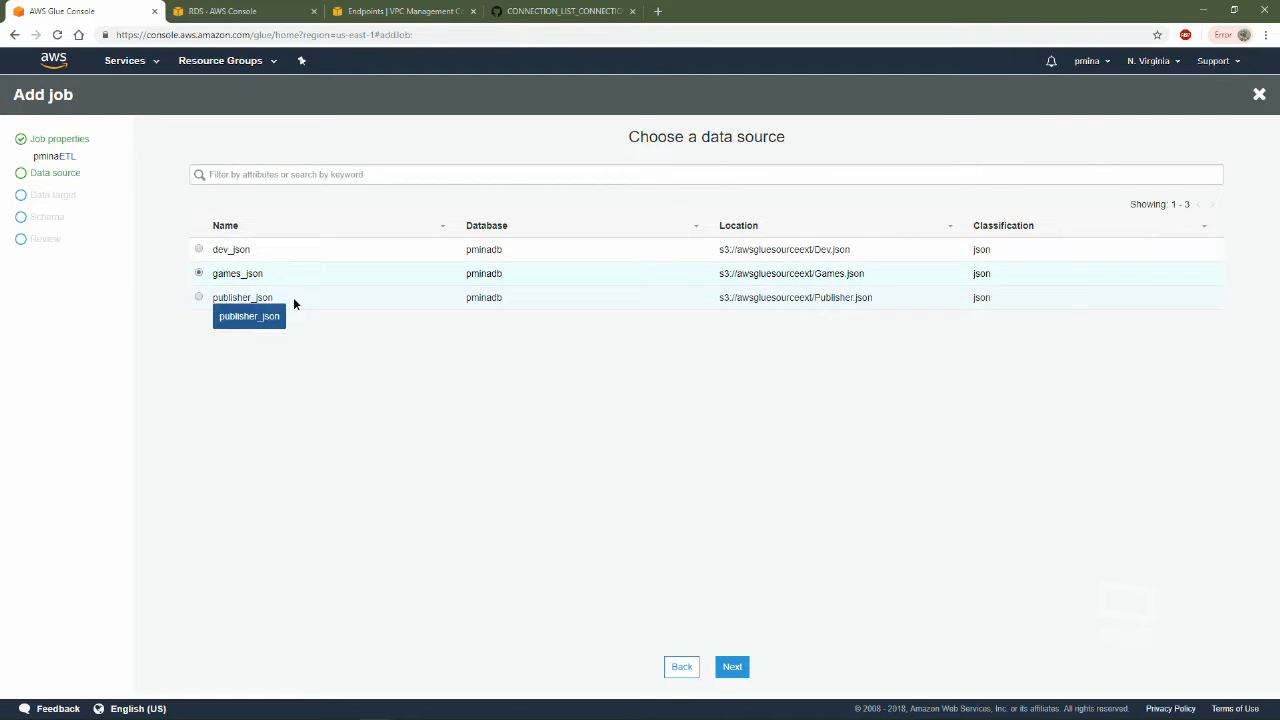
pyautogui.click(199, 298)
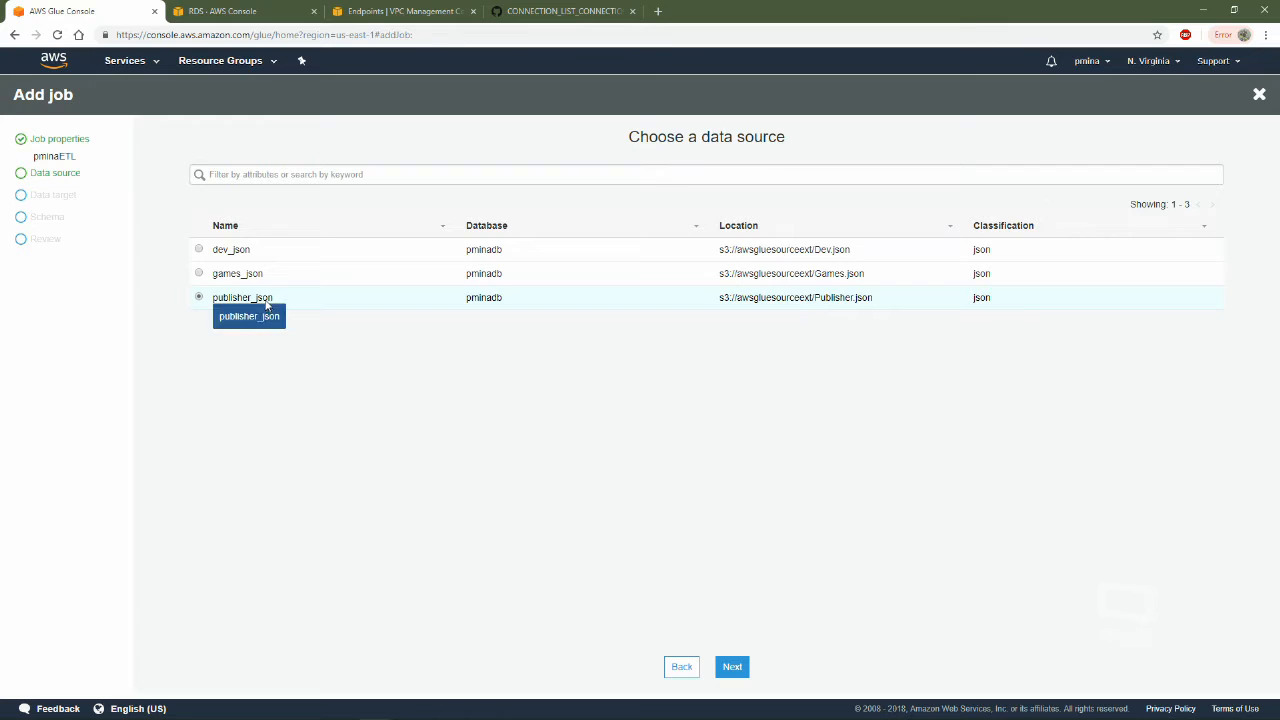
pyautogui.click(732, 667)
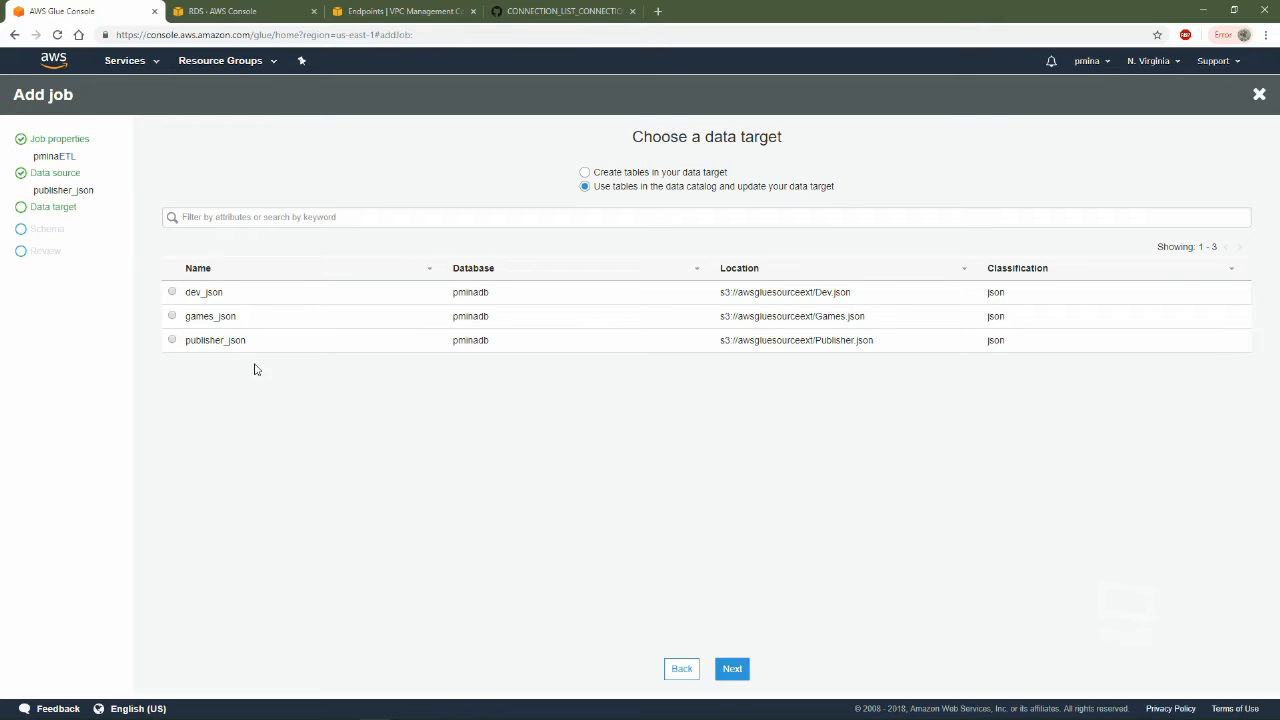
# Set the job to create tables in a JDBC data target using the us-east-1 connection, rechecking the chosen data source
pyautogui.click(668, 174)
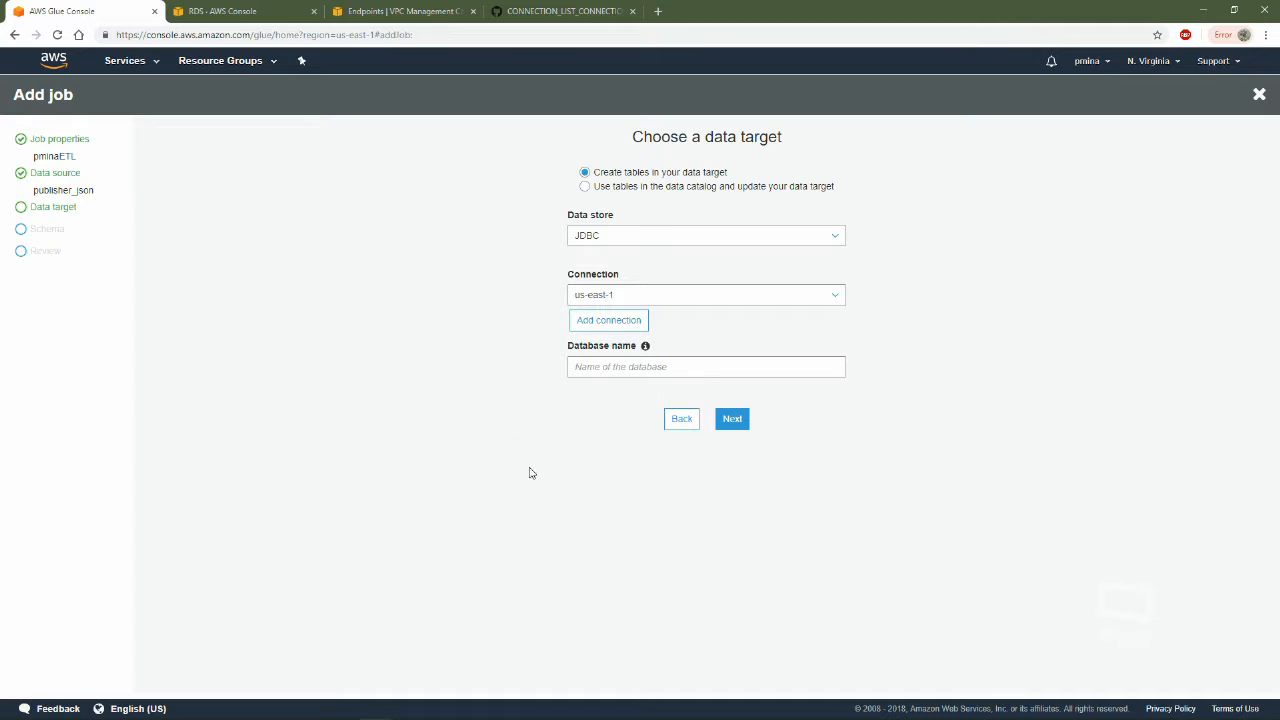
pyautogui.click(681, 424)
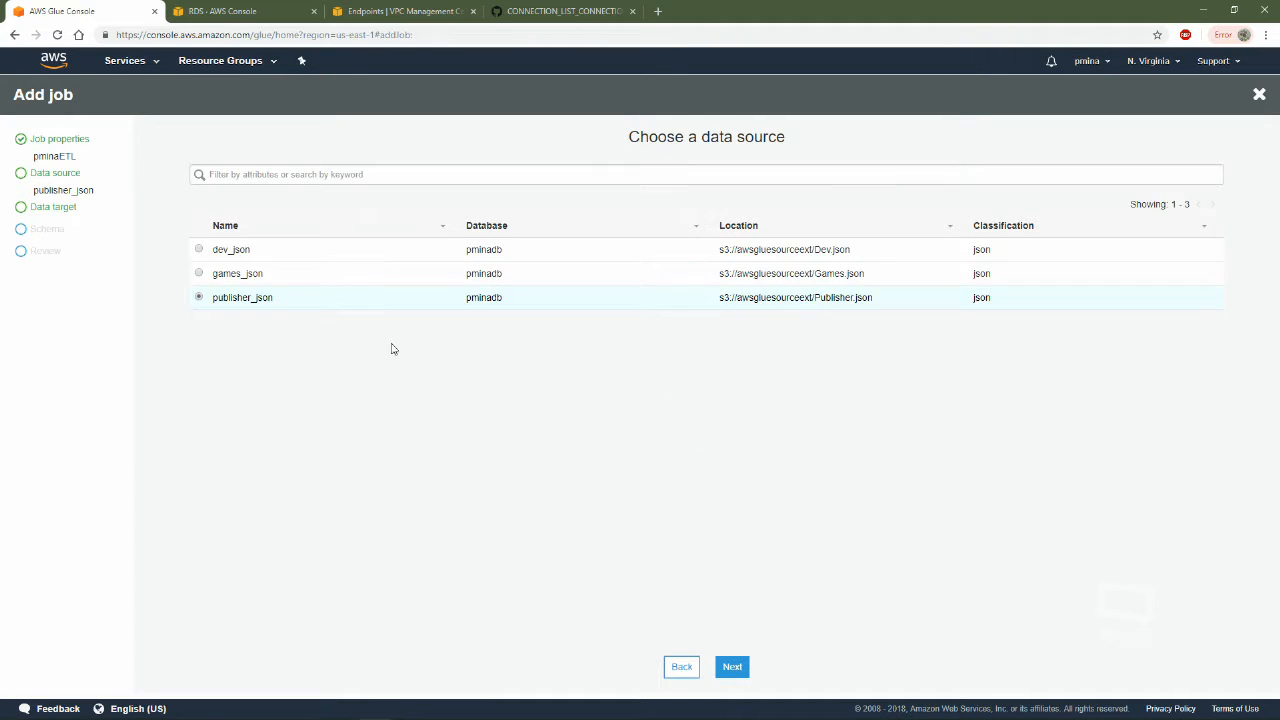
pyautogui.click(732, 666)
pyautogui.click(633, 372)
pyautogui.write('pub')
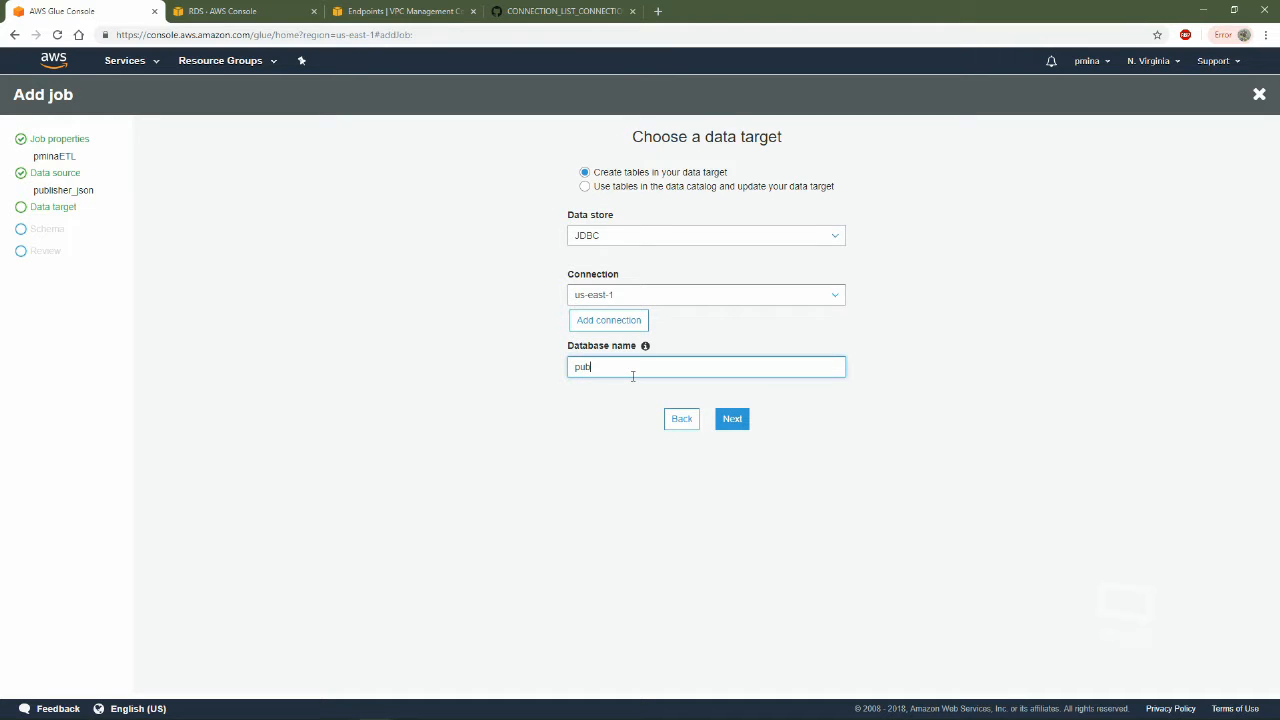
pyautogui.hotkey('ctrl', 'l')
pyautogui.write('i')
pyautogui.click(378, 376)
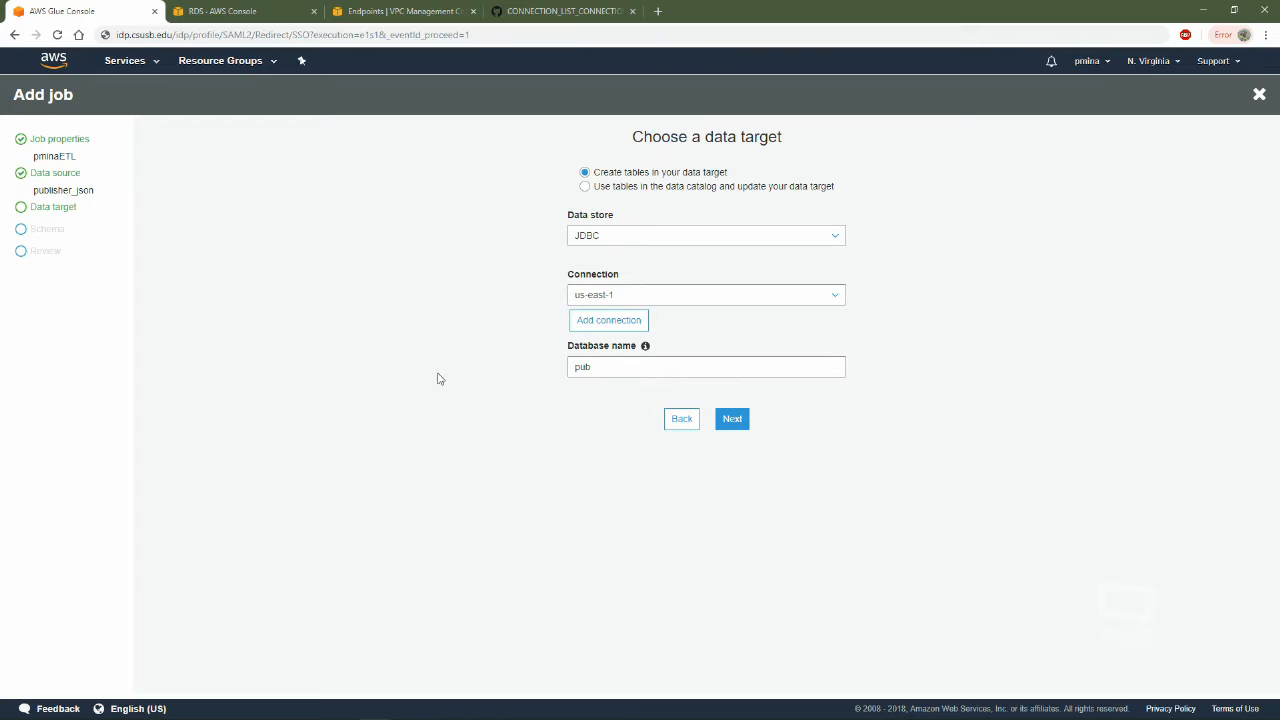
# Set the target database name to pacificom, checking the schema name in MySQL Workbench, and continue to the column mapping
pyautogui.click(684, 369)
pyautogui.moveTo(643, 365); pyautogui.dragTo(537, 370)
pyautogui.click(576, 398)
pyautogui.moveTo(477, 713)
pyautogui.click(343, 706)
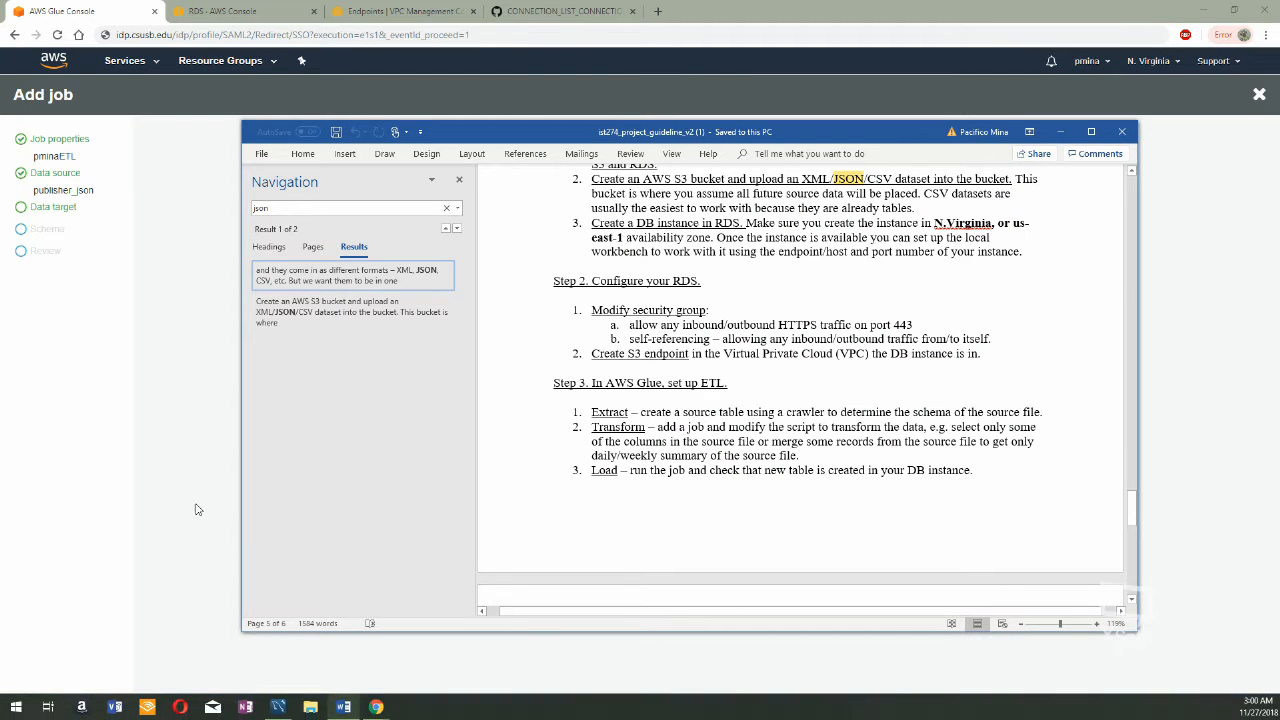
pyautogui.click(343, 706)
pyautogui.click(289, 711)
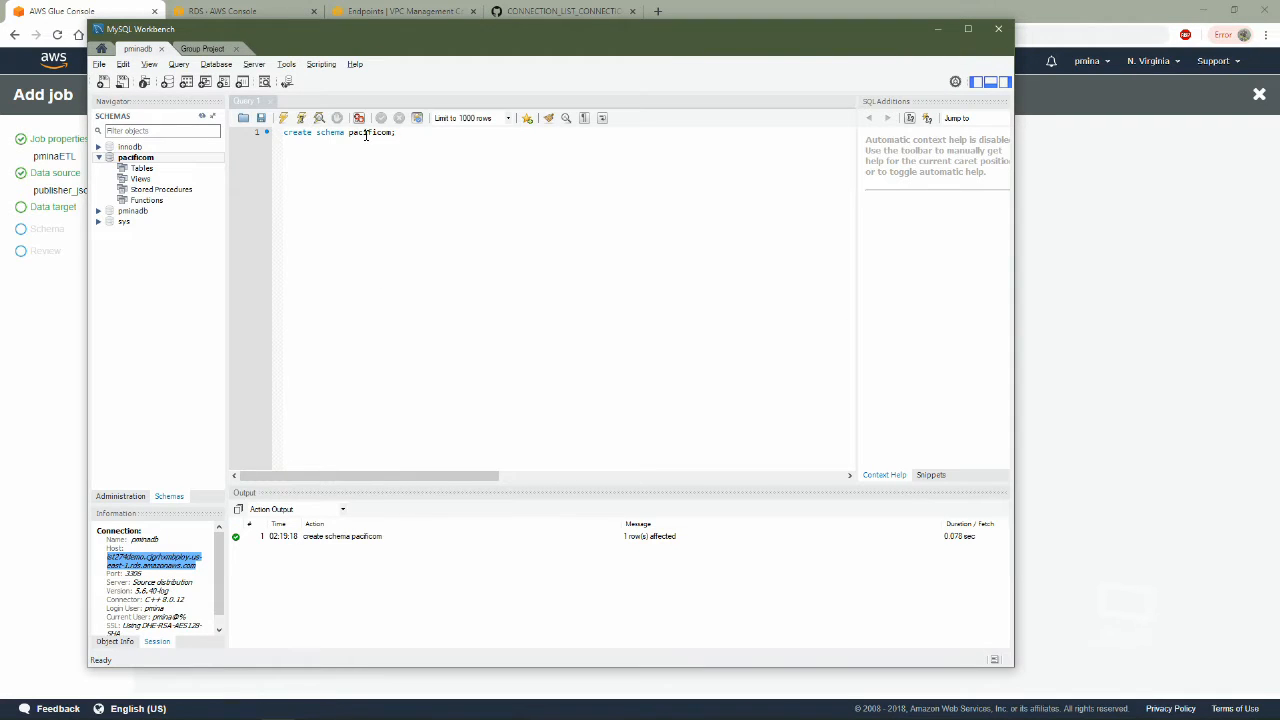
pyautogui.click(1066, 330)
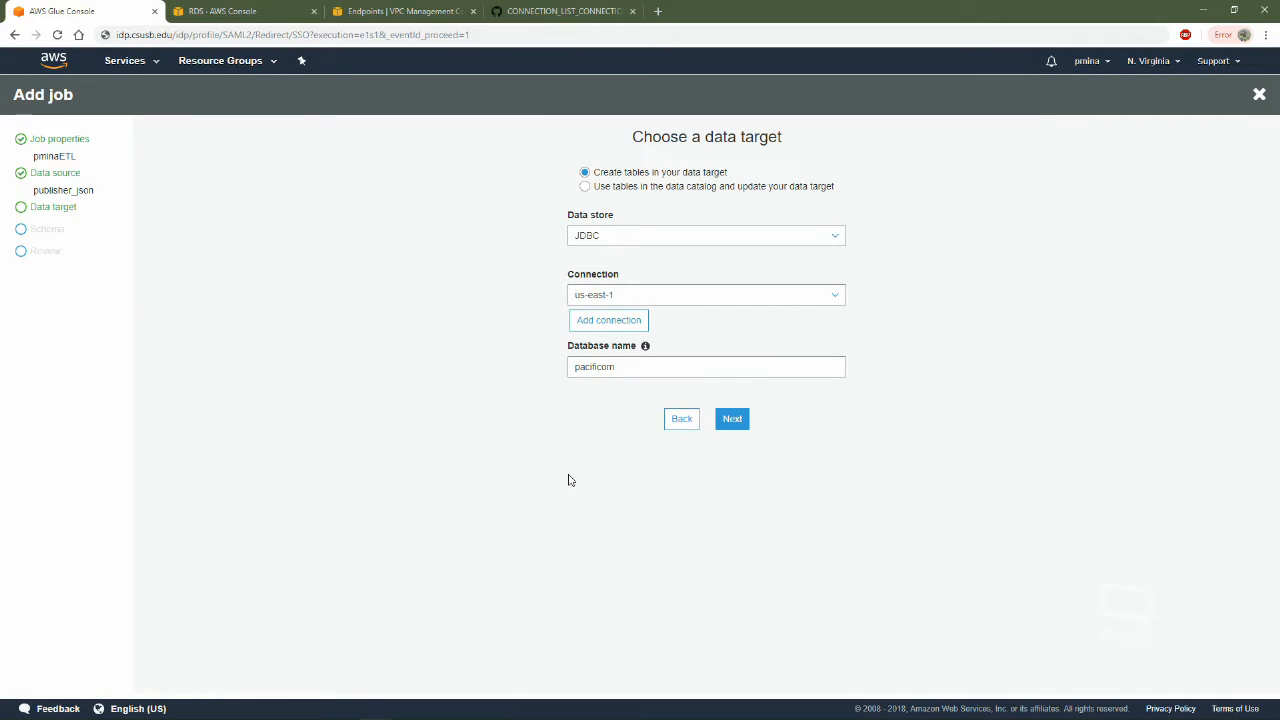
pyautogui.click(733, 420)
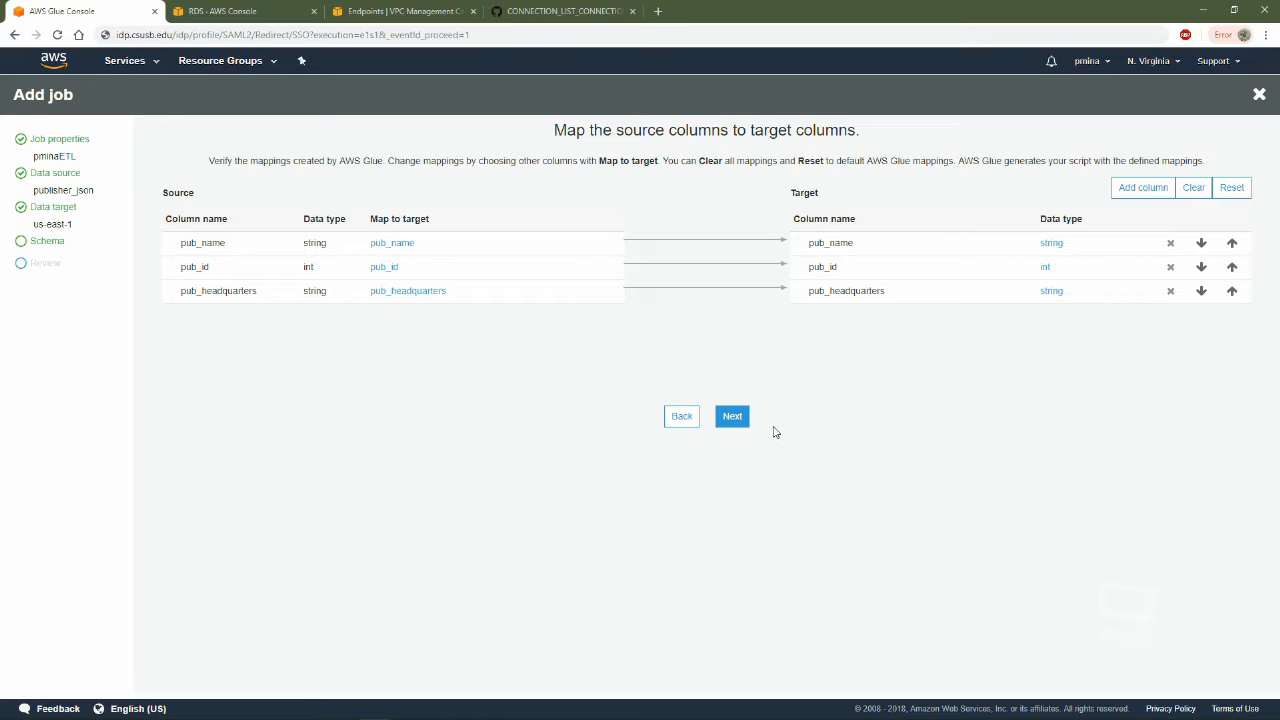
# Accept the default publisher column mappings, save the pminaETL job for script editing and dismiss the script editor tips
pyautogui.click(740, 417)
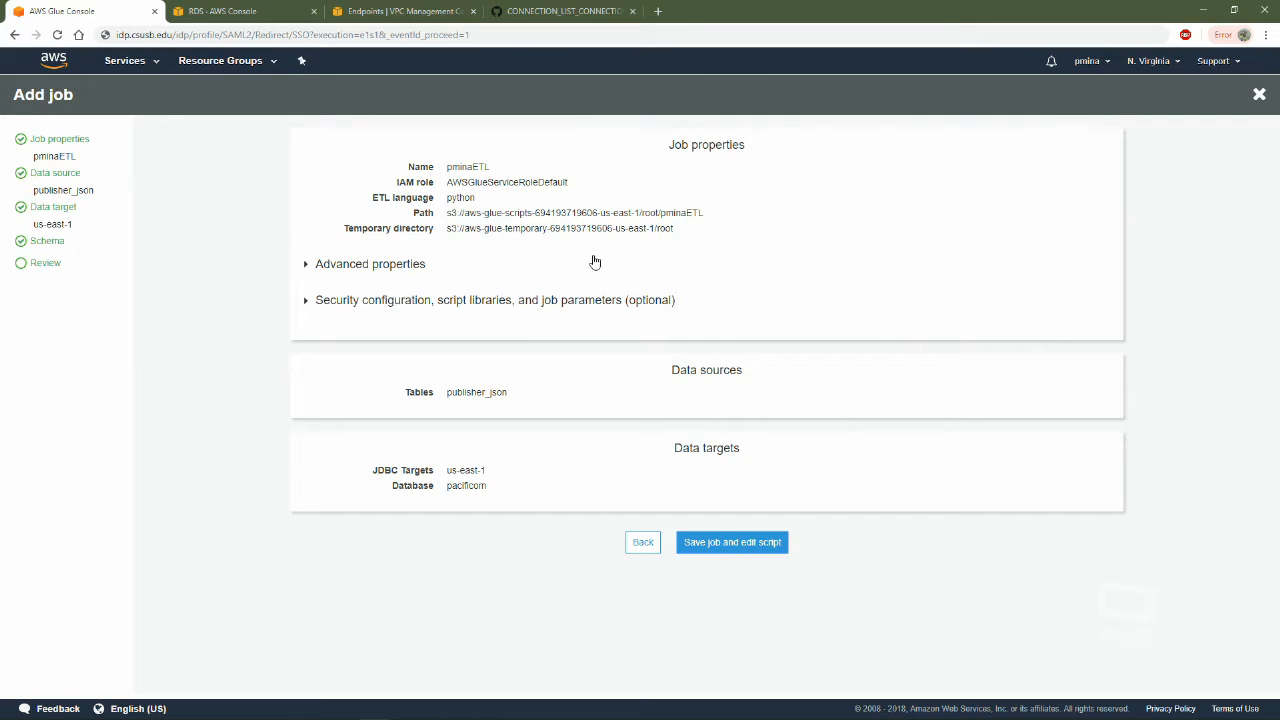
pyautogui.click(740, 543)
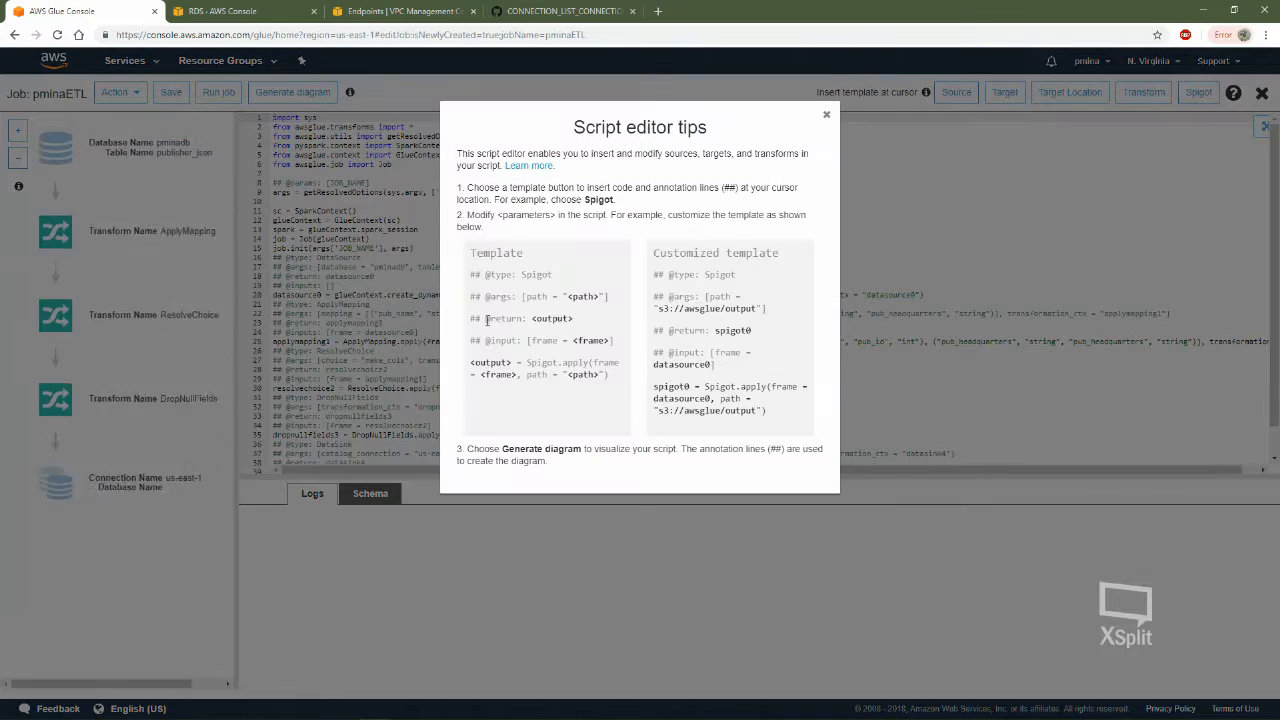
pyautogui.click(826, 115)
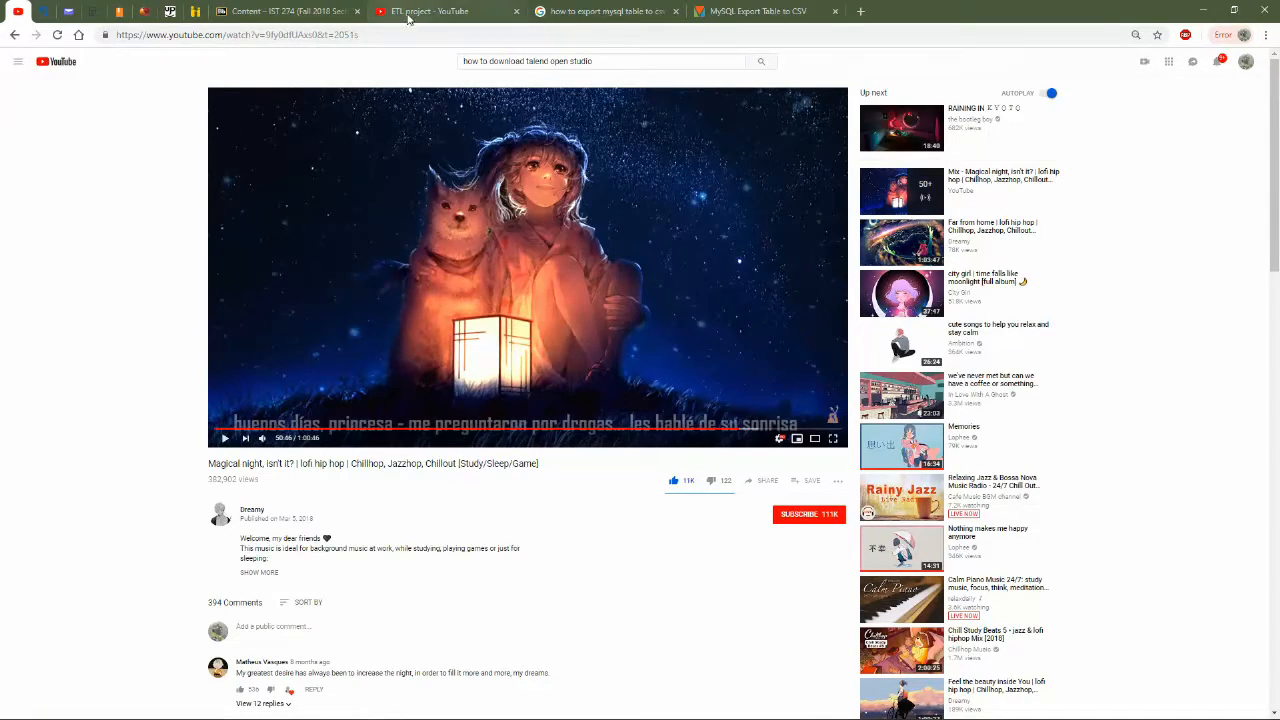
# Switch to the ETL project video on YouTube and view its example Glue job script
pyautogui.click(440, 11)
pyautogui.click(571, 267)
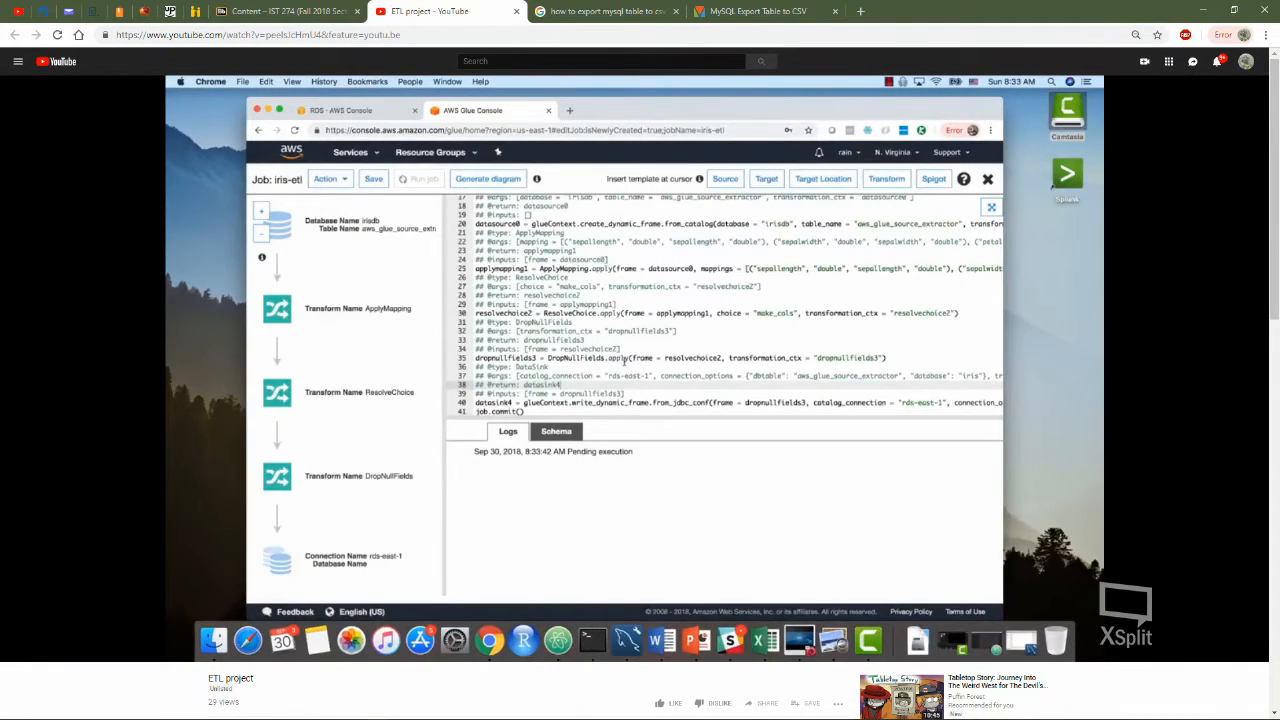
# Resume the example video briefly, return to the AWS Glue console and run the pminaETL job
pyautogui.click(521, 264)
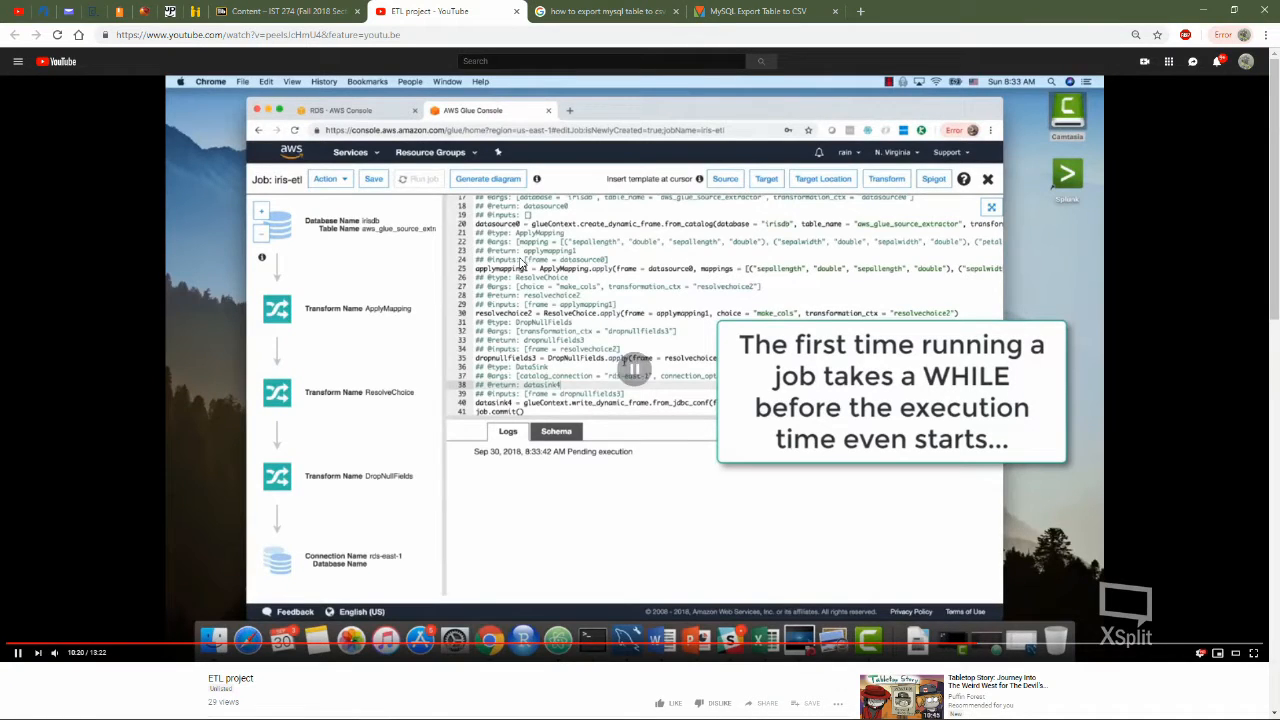
pyautogui.hotkey('alt', 'Tab')
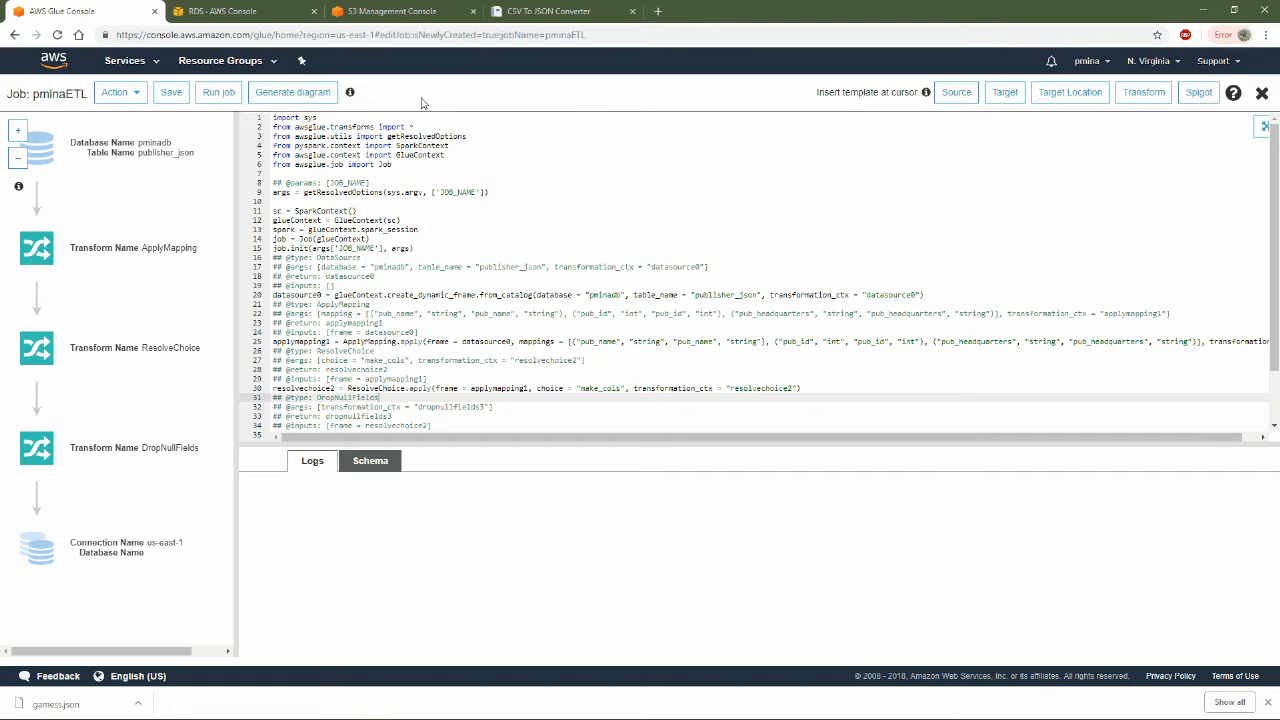
pyautogui.click(213, 93)
pyautogui.click(638, 316)
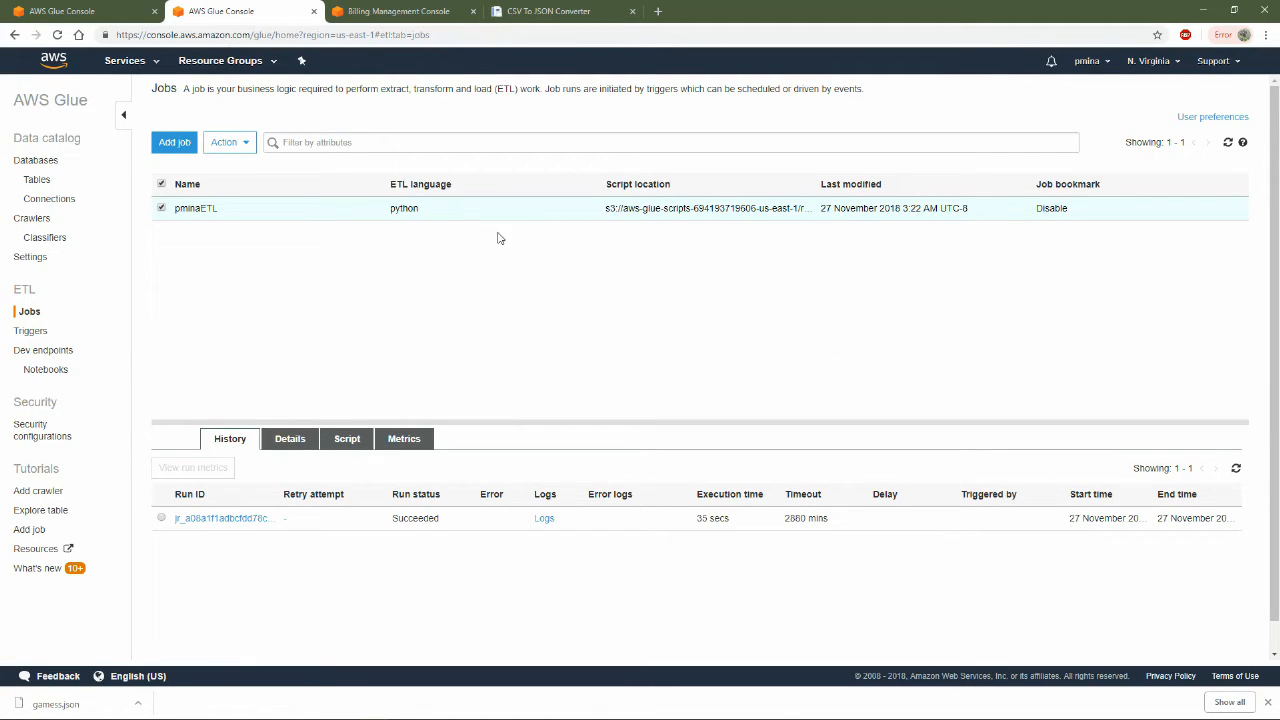
# Switch to MySQL Workbench and run the query "select * from pacificom.publisher_json" on the loaded publisher table
pyautogui.click(116, 8)
pyautogui.click(245, 15)
pyautogui.hotkey('alt', 'Tab')
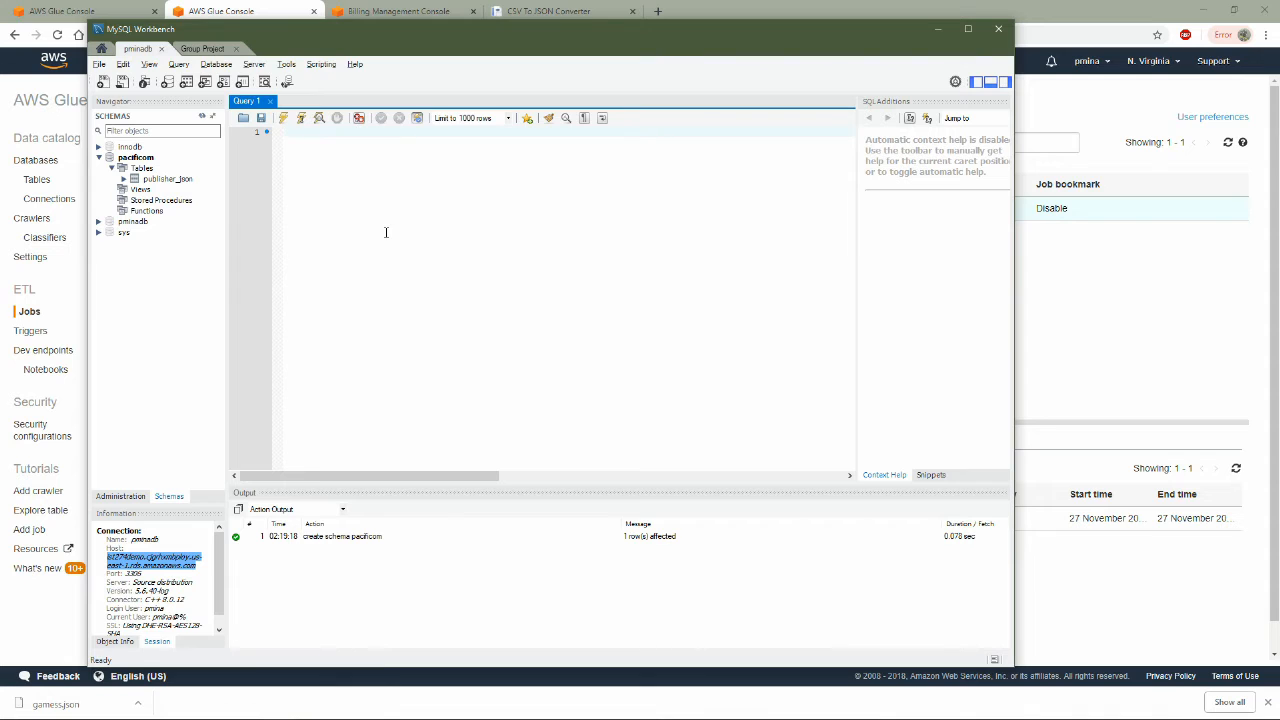
pyautogui.moveTo(499, 34); pyautogui.dragTo(533, 39)
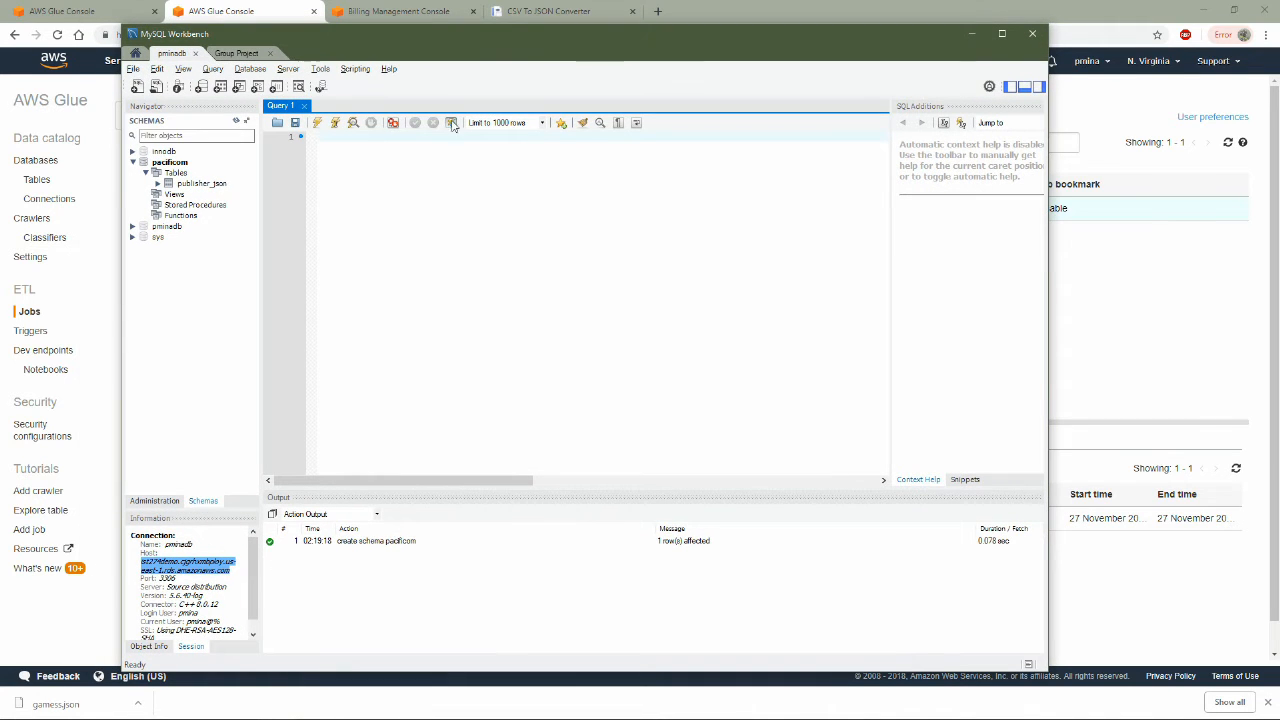
pyautogui.click(190, 184)
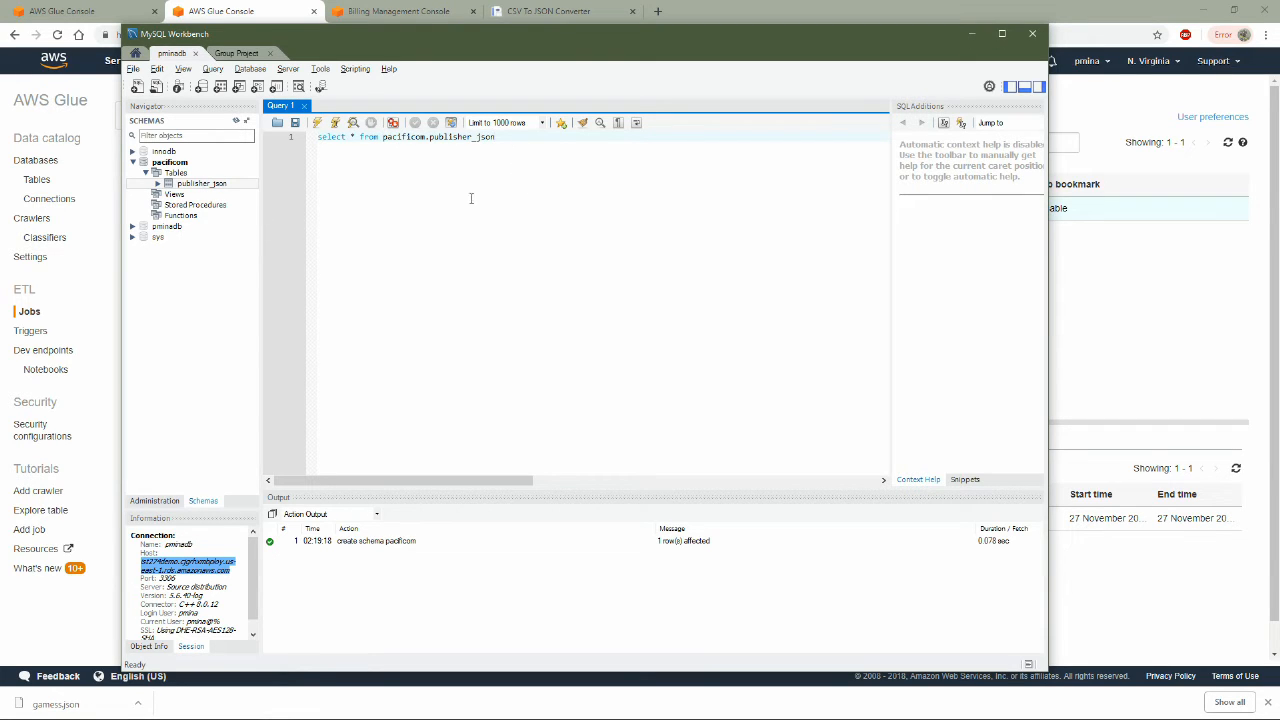
pyautogui.click(317, 122)
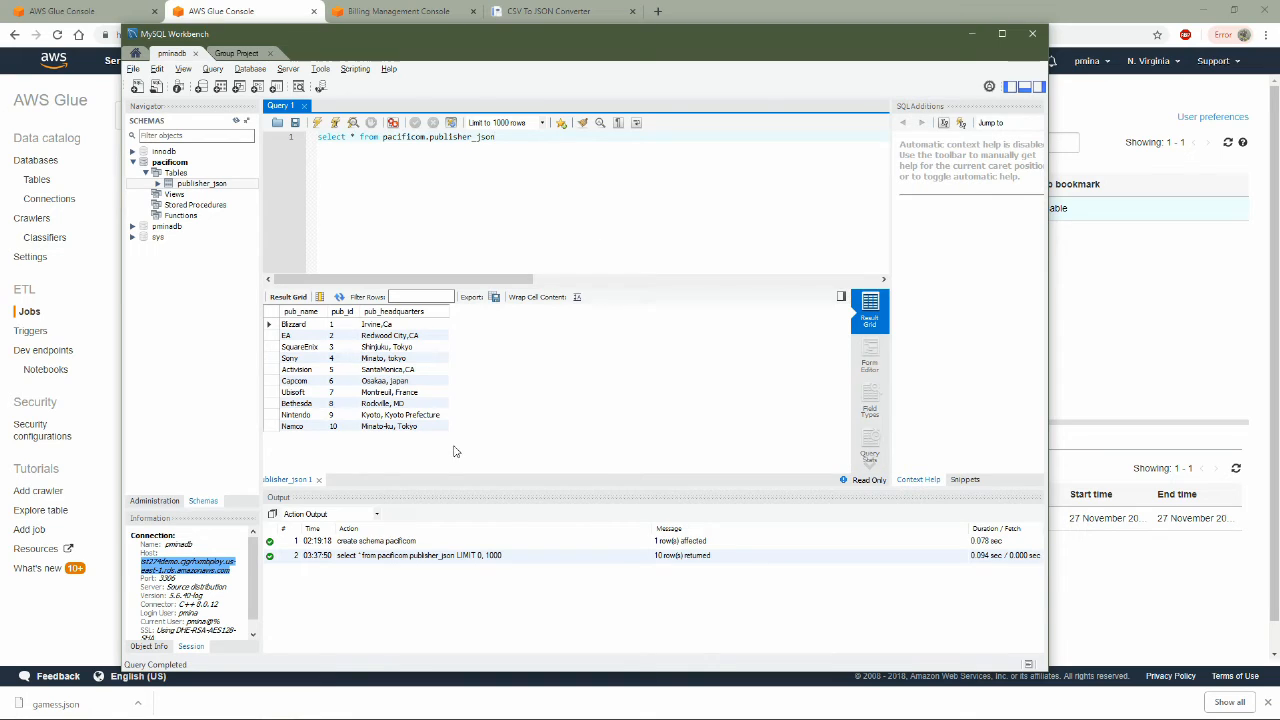
# Examine the pub_headquarters values of the first six publisher records in the query result
pyautogui.click(398, 327)
pyautogui.click(399, 337)
pyautogui.click(399, 347)
pyautogui.click(398, 358)
pyautogui.click(395, 373)
pyautogui.click(394, 383)
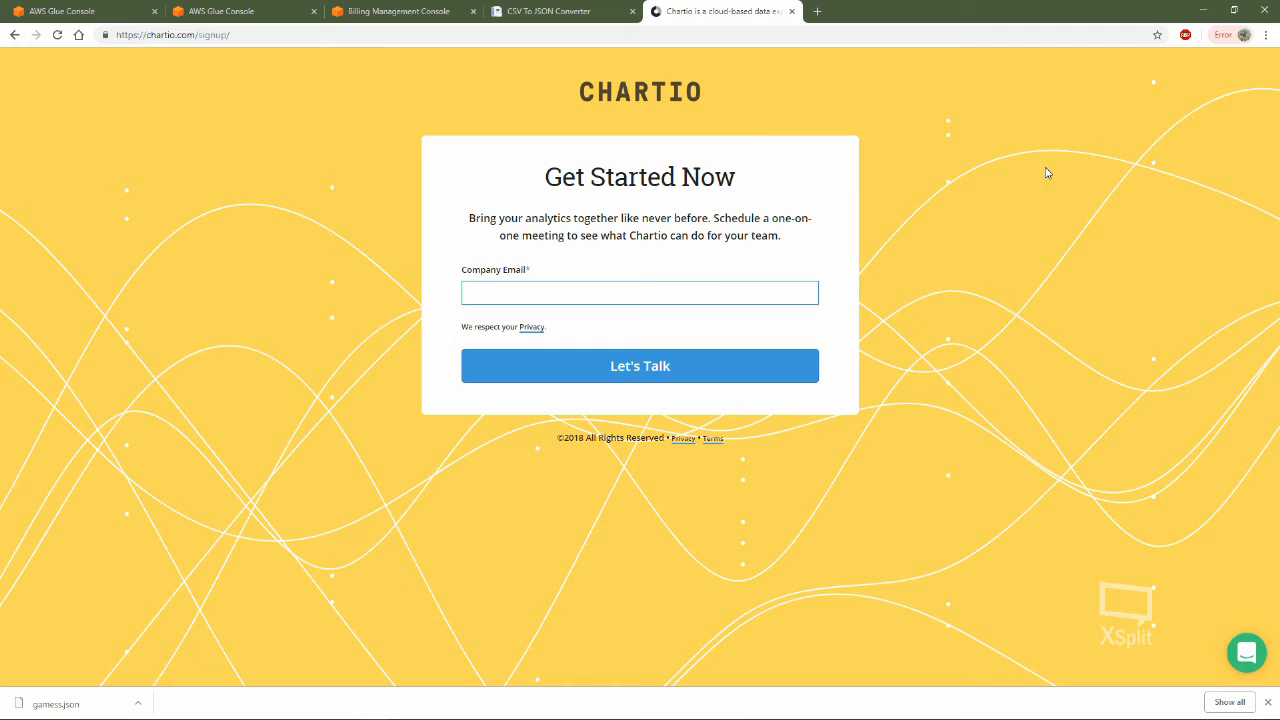
# Switch to the Chartio sign-up page, recheck the query result in MySQL Workbench, and start the Company Email entry
pyautogui.moveTo(571, 78); pyautogui.dragTo(800, 257)
pyautogui.click(931, 247)
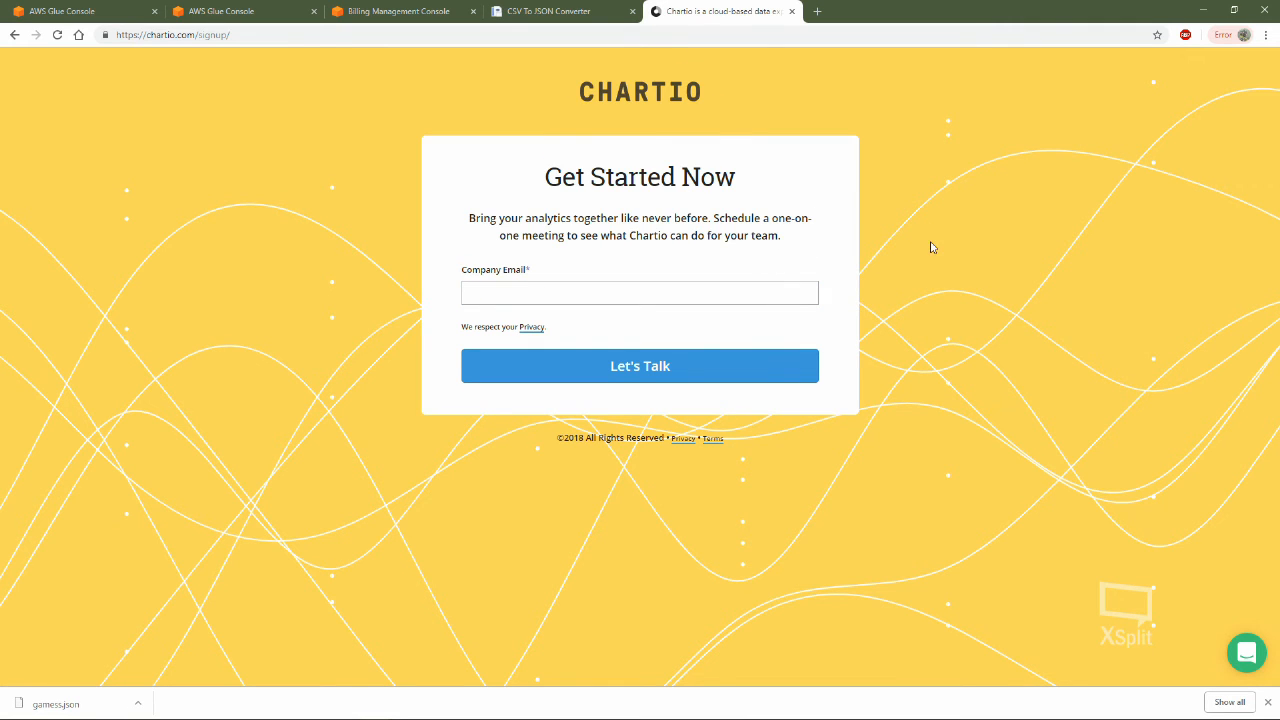
pyautogui.click(278, 706)
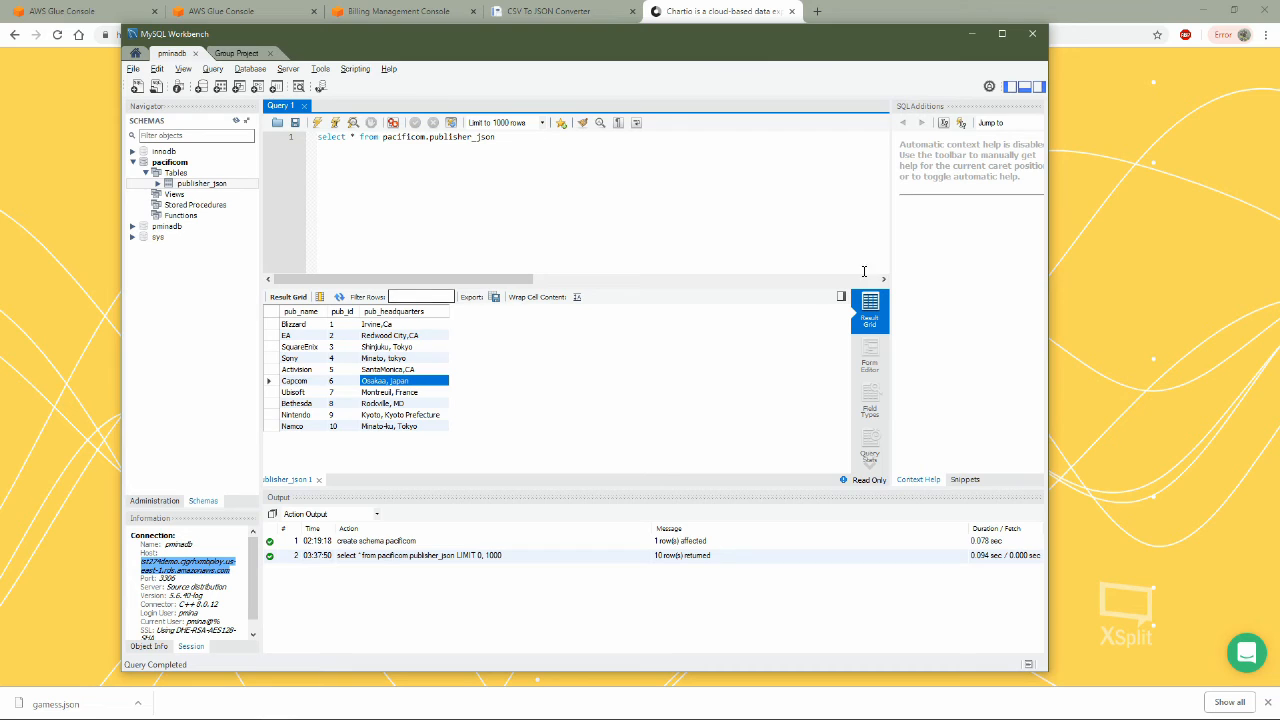
pyautogui.click(1127, 287)
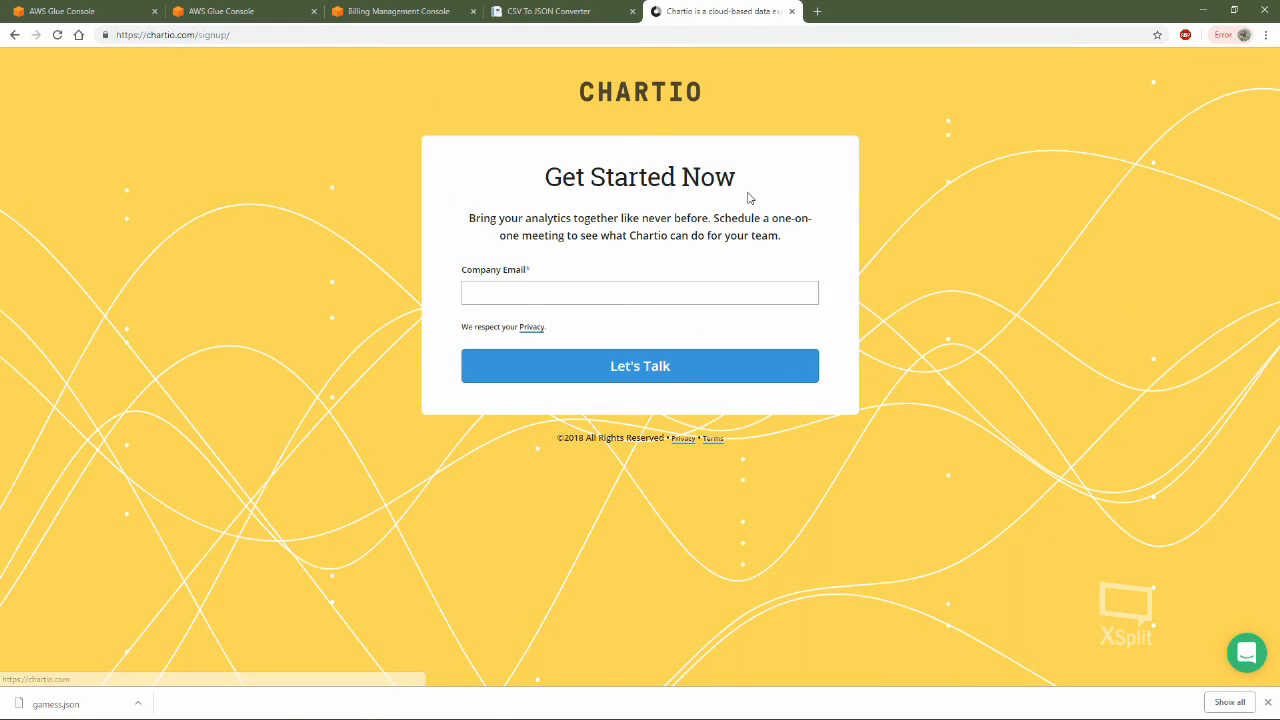
pyautogui.click(524, 289)
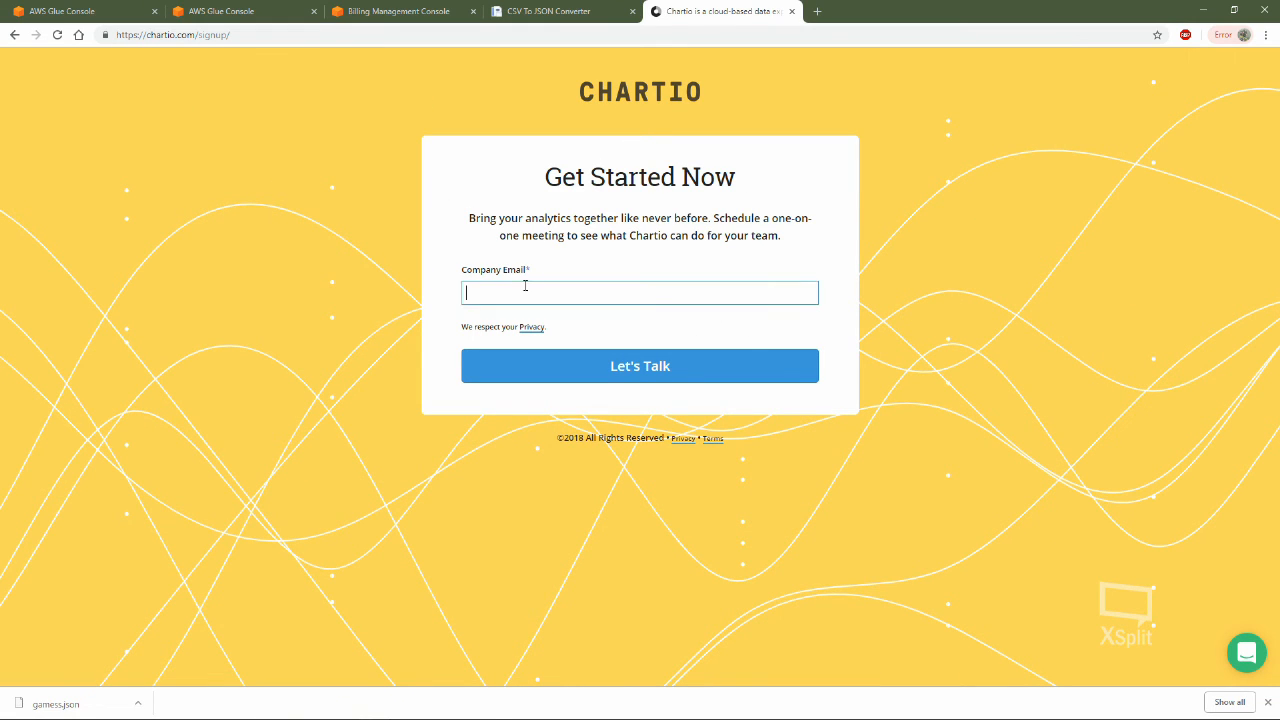